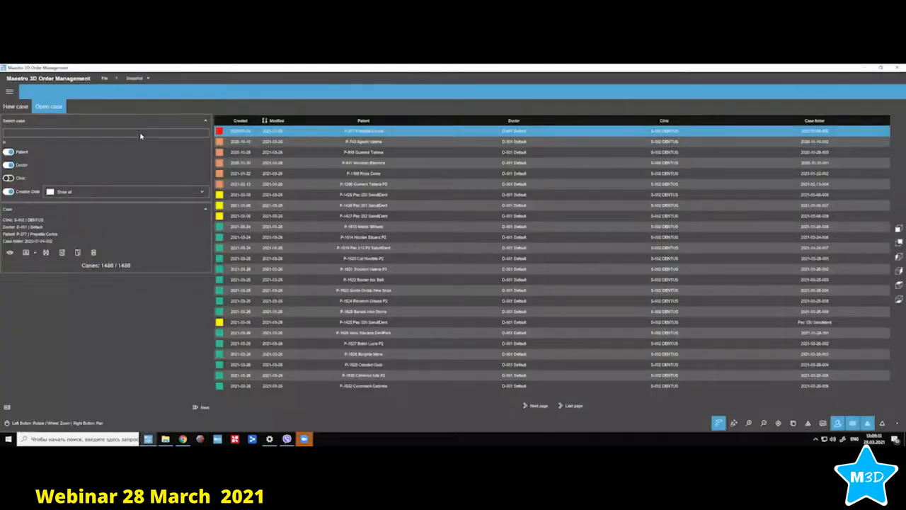
Launch Maestro 3D Order Management from its desktop shortcut to show the 1486-case list.
click(141, 134)
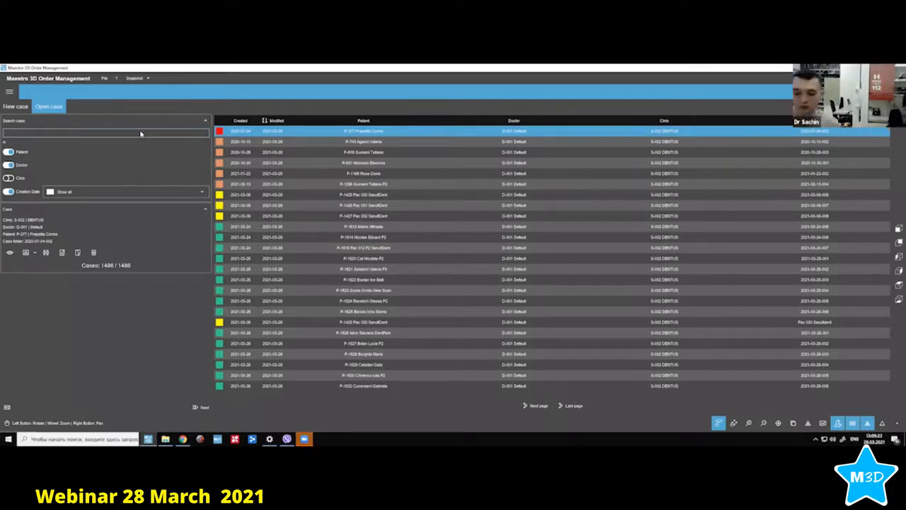
Start a new case and save a new patient record with the patient's name.
click(16, 106)
click(183, 179)
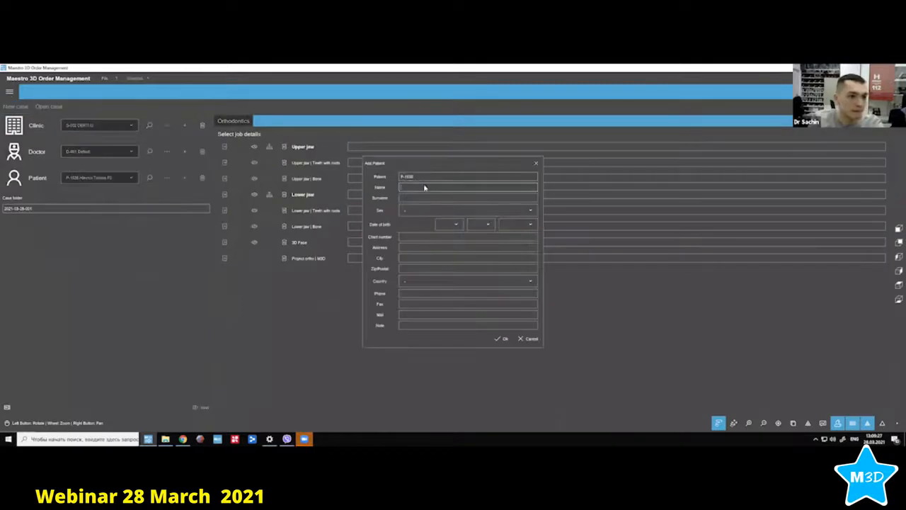
text(test)
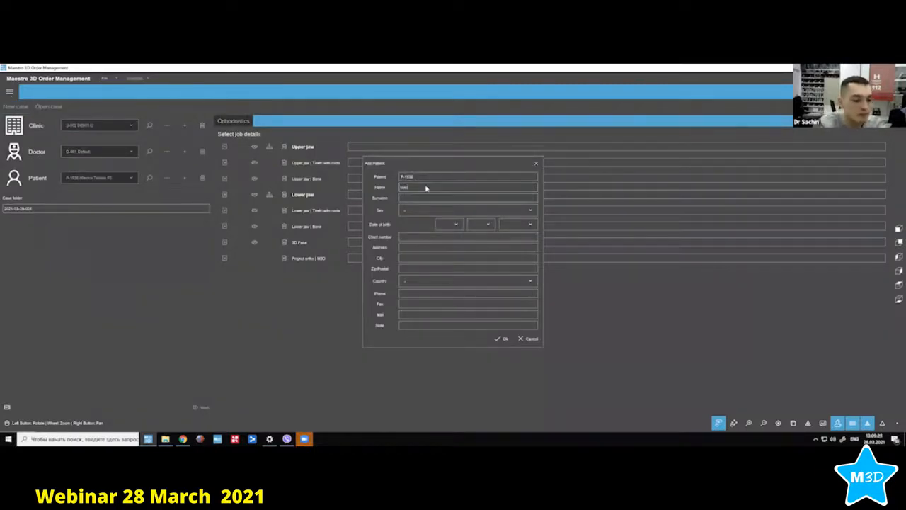
text(Valentina)
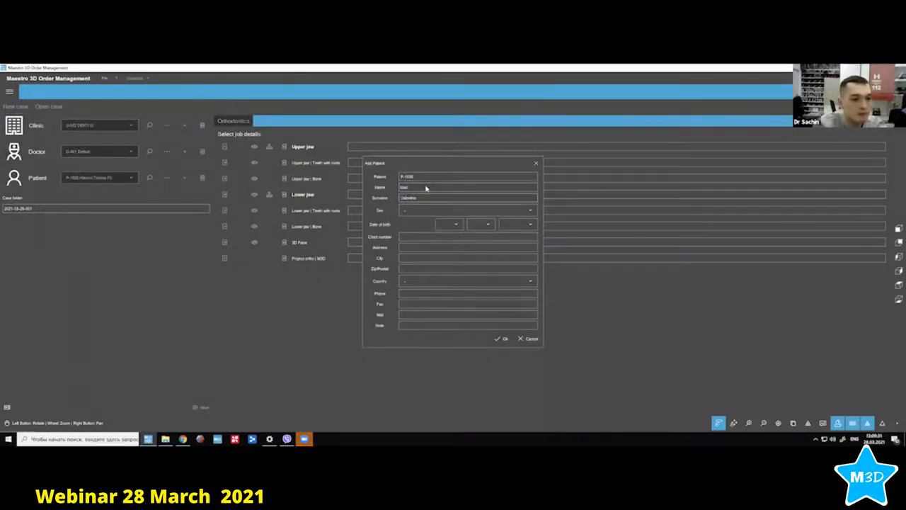
click(500, 338)
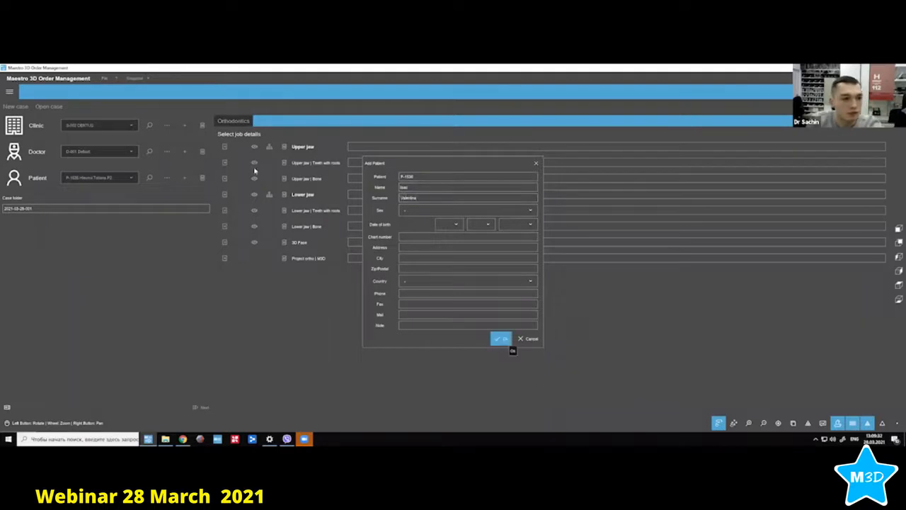
Load the upper jaw model from D:, No Segment, the patient's Maestro folder.
click(225, 147)
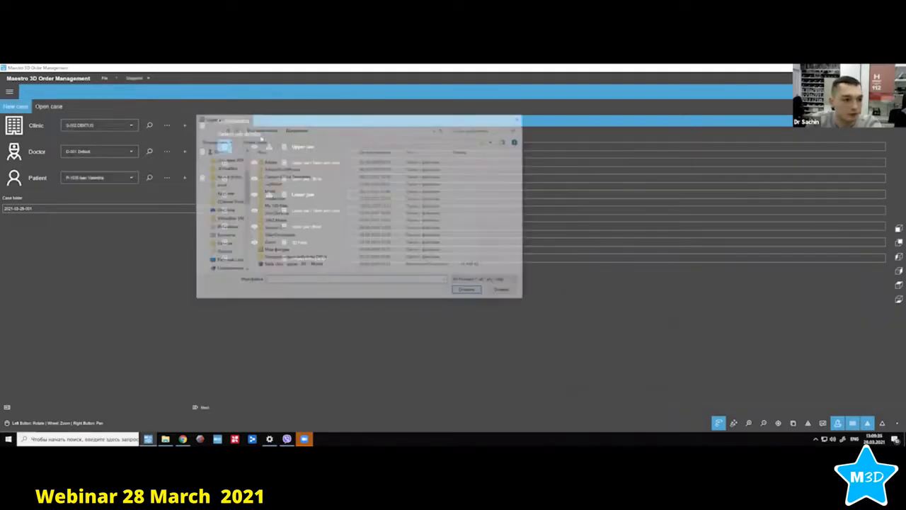
double_click(385, 169)
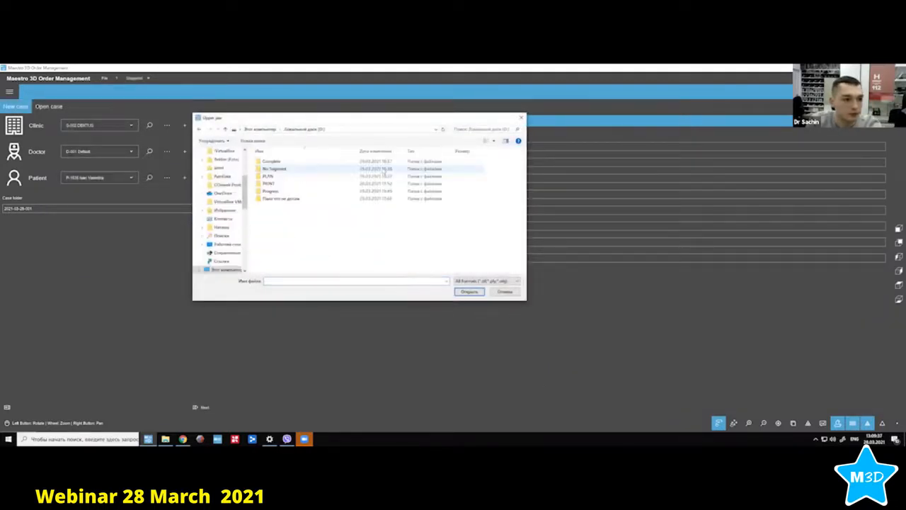
double_click(306, 169)
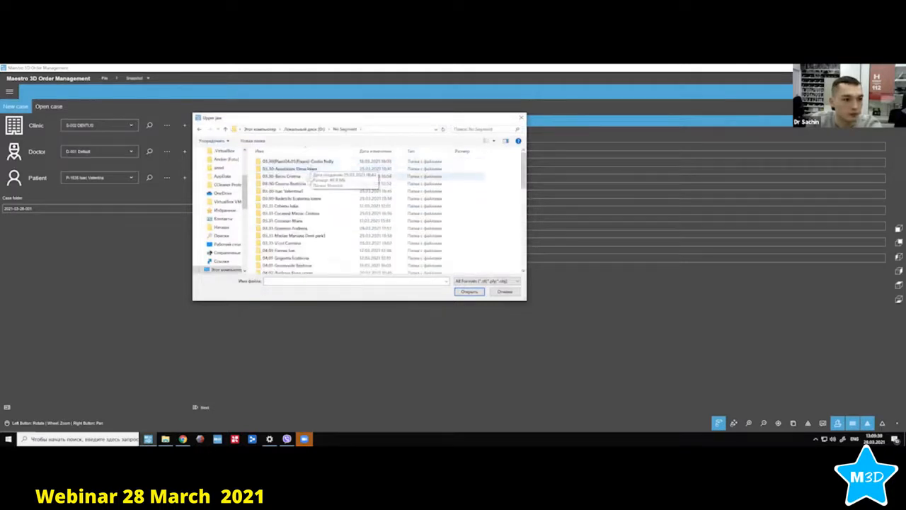
double_click(304, 191)
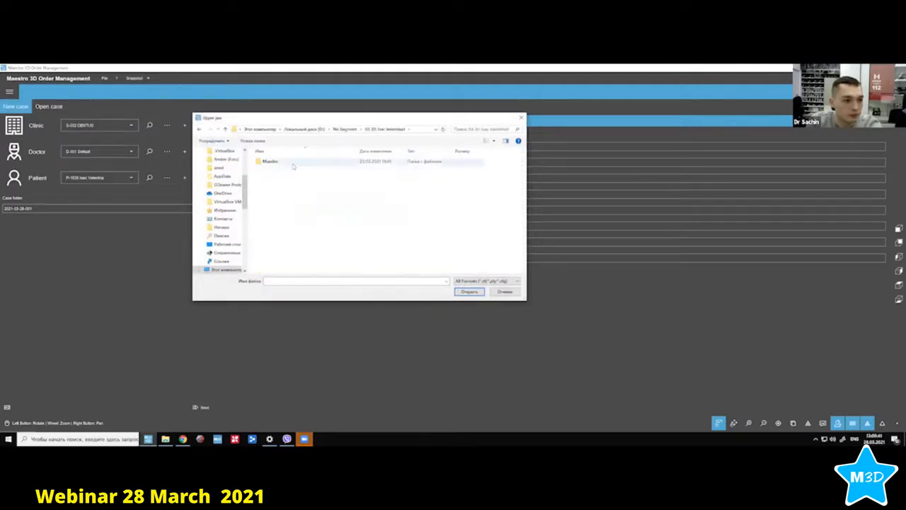
double_click(290, 162)
double_click(286, 177)
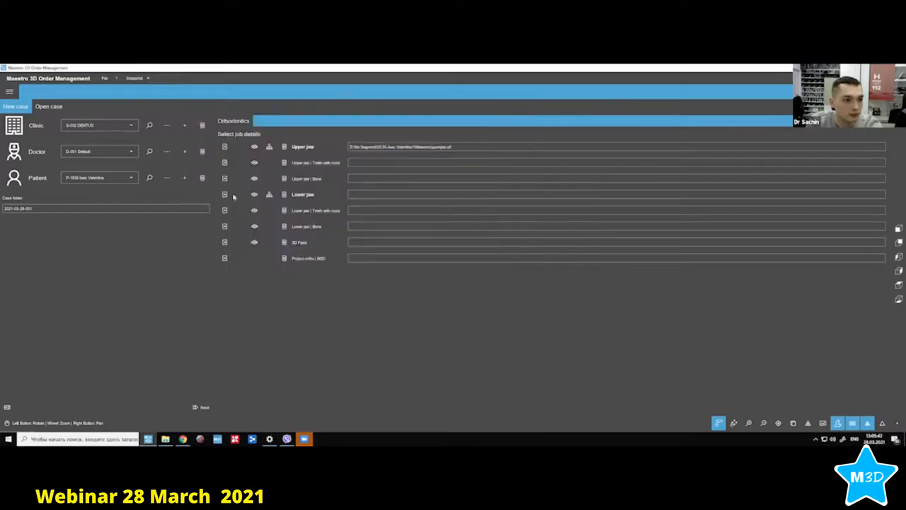
Load the lower jaw model file, then confirm and open the new orthodontic case.
click(222, 195)
double_click(282, 162)
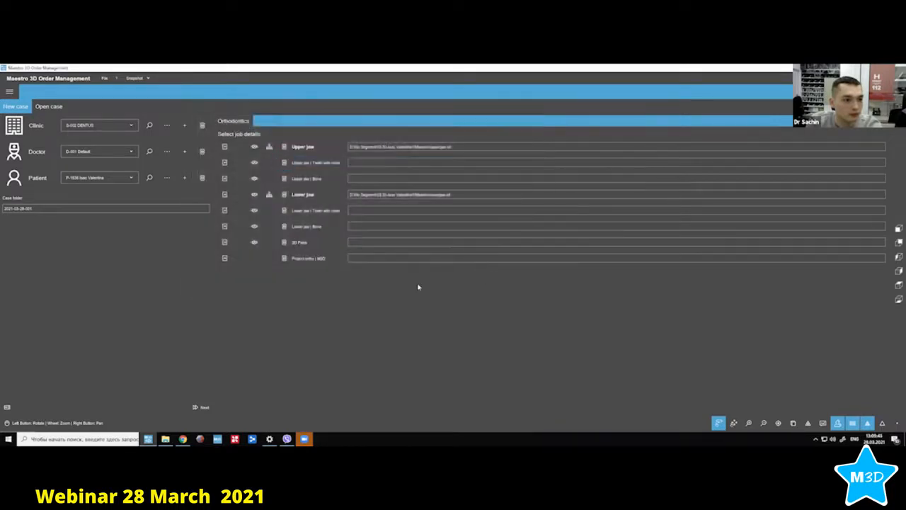
click(194, 408)
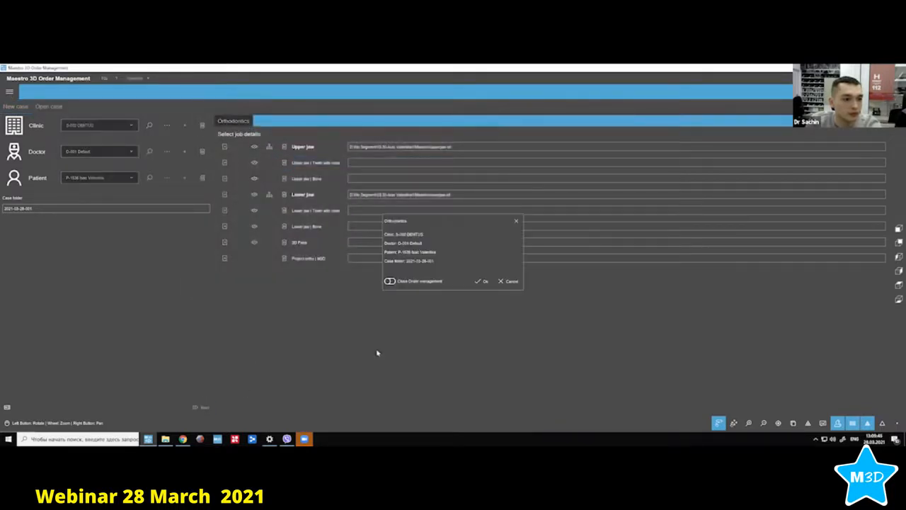
click(493, 285)
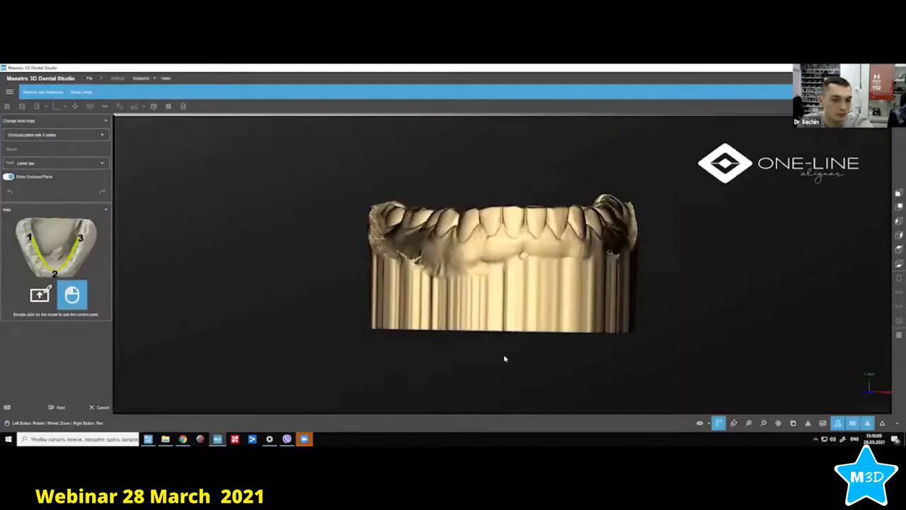
Place three occlusal plane points on the left molar, front incisors and right molar.
drag(503, 358, 500, 229)
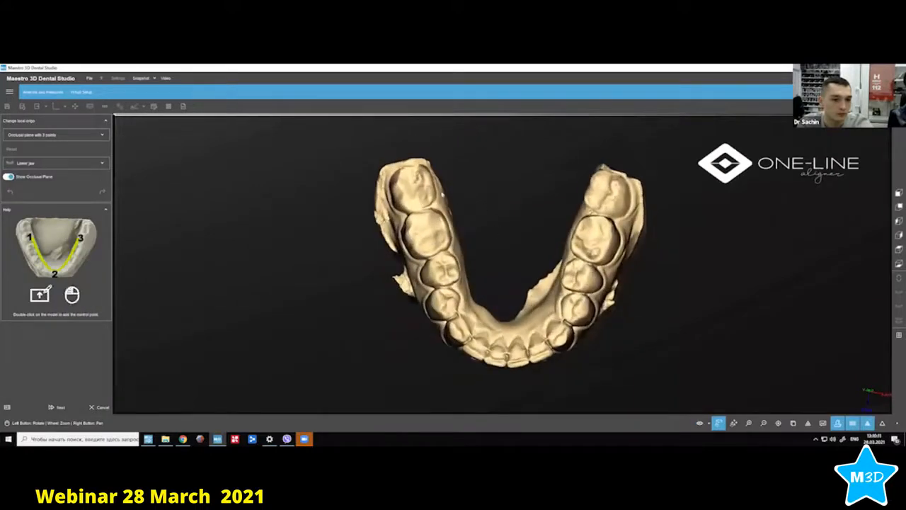
double_click(426, 172)
double_click(503, 360)
double_click(605, 168)
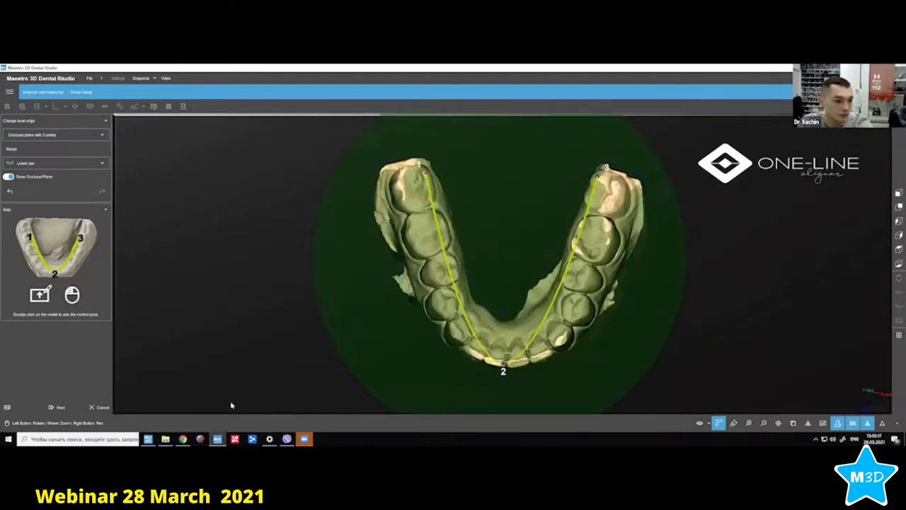
Accept the occlusal plane and local origin, then switch the case to Virtual Setup.
click(57, 407)
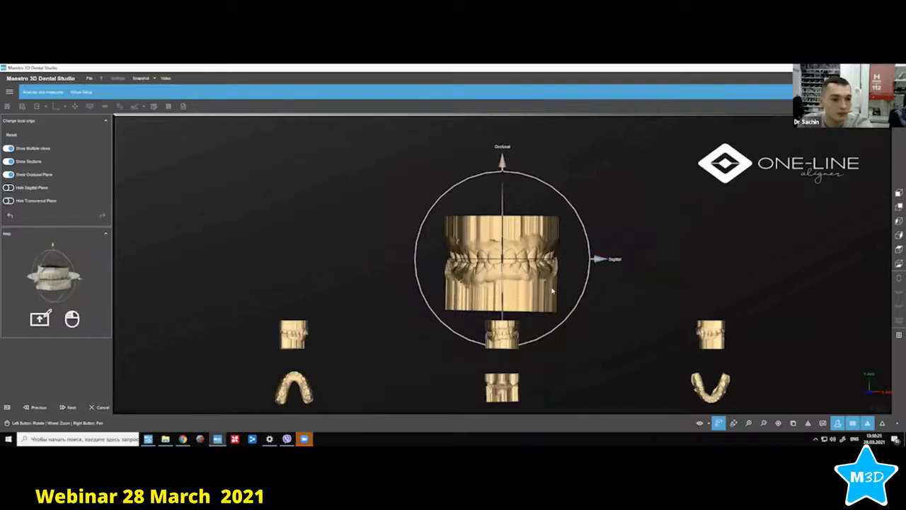
click(71, 408)
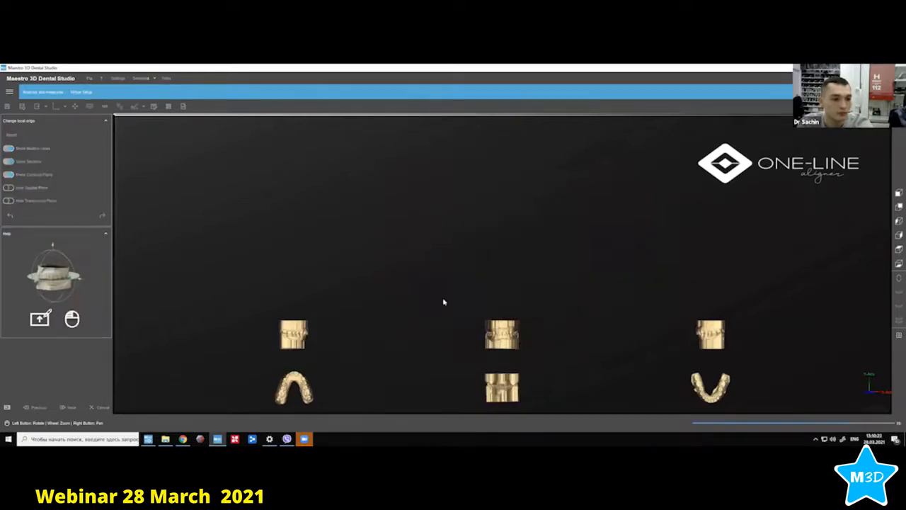
click(83, 92)
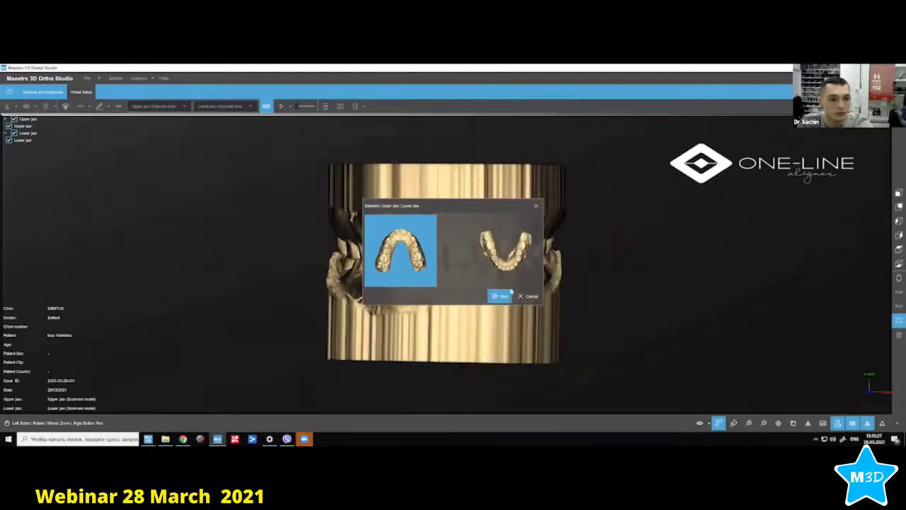
Choose the upper jaw and measure the widths of the first three back teeth.
click(499, 295)
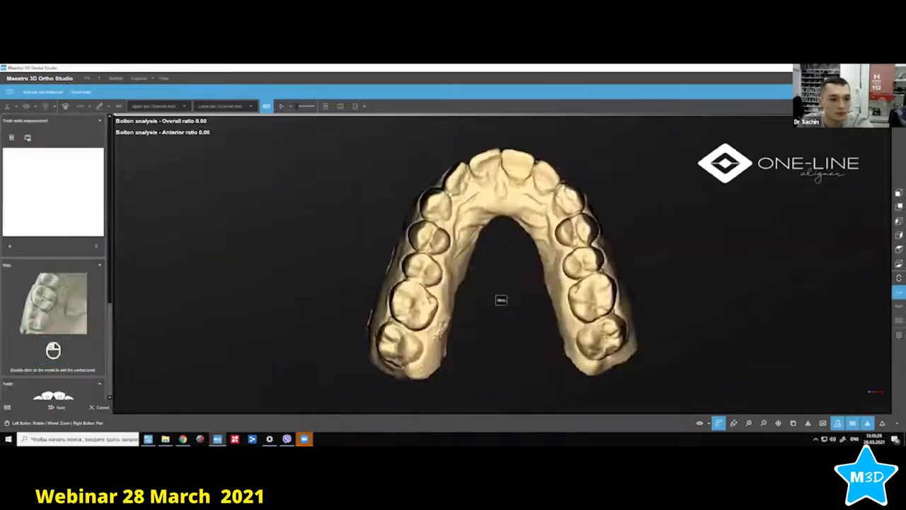
drag(401, 345, 398, 324)
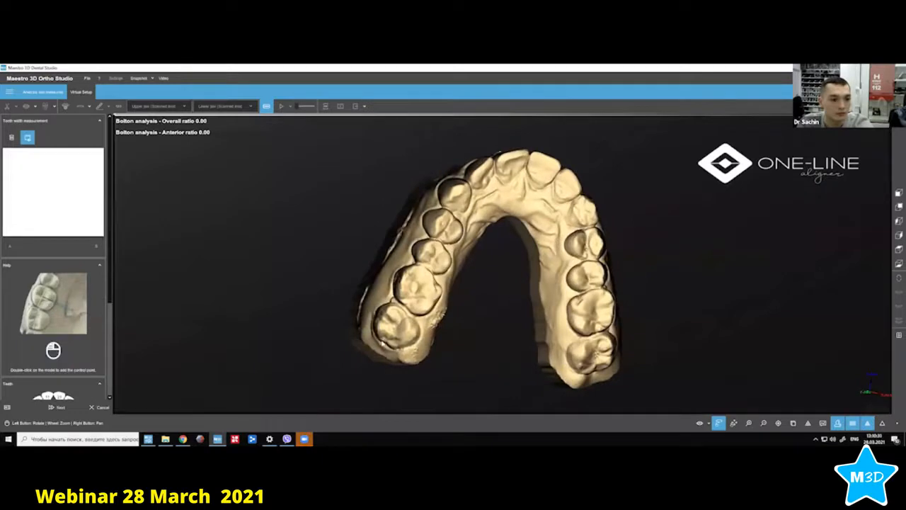
double_click(399, 326)
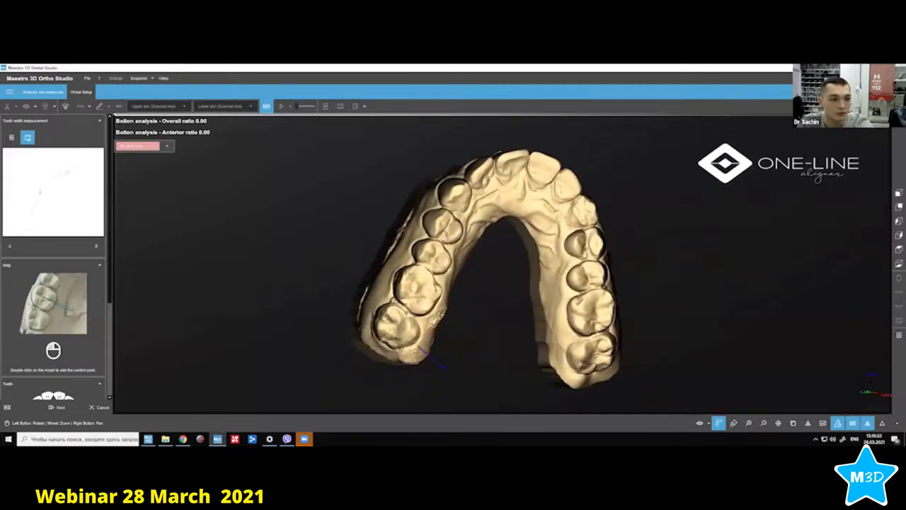
drag(407, 315, 399, 320)
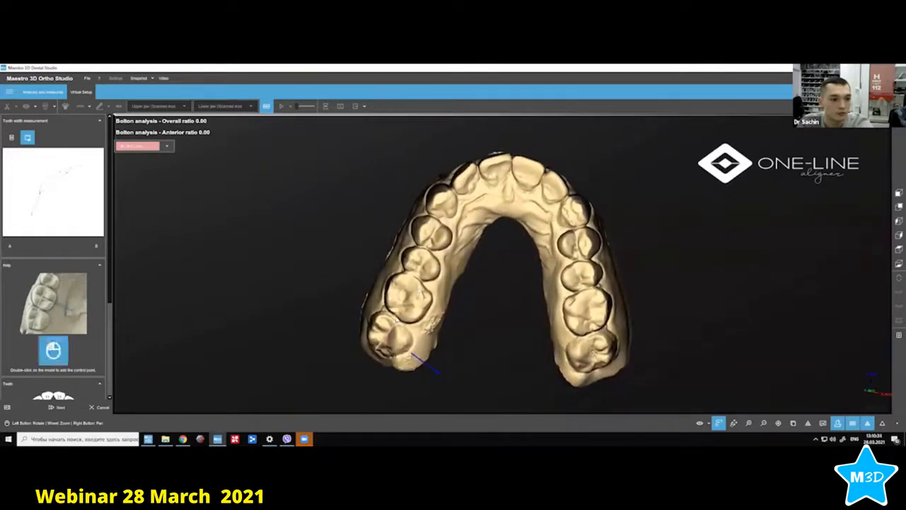
double_click(408, 297)
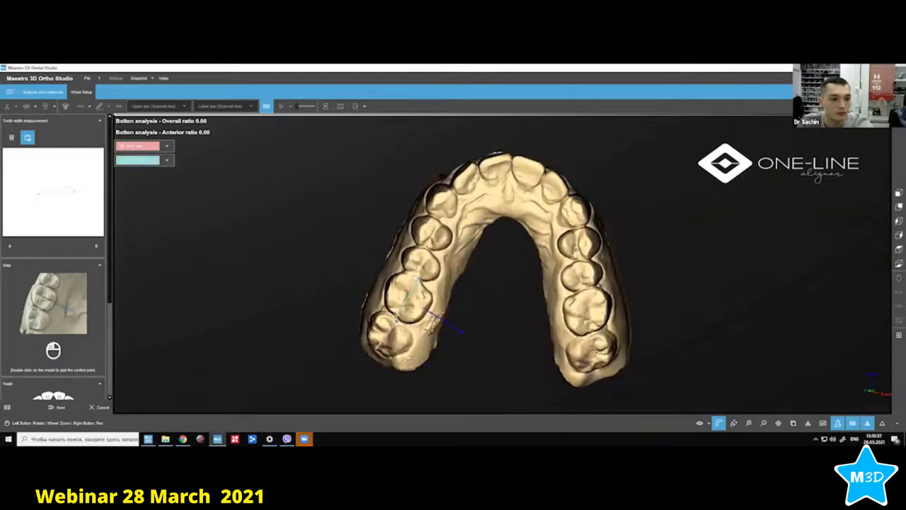
double_click(425, 259)
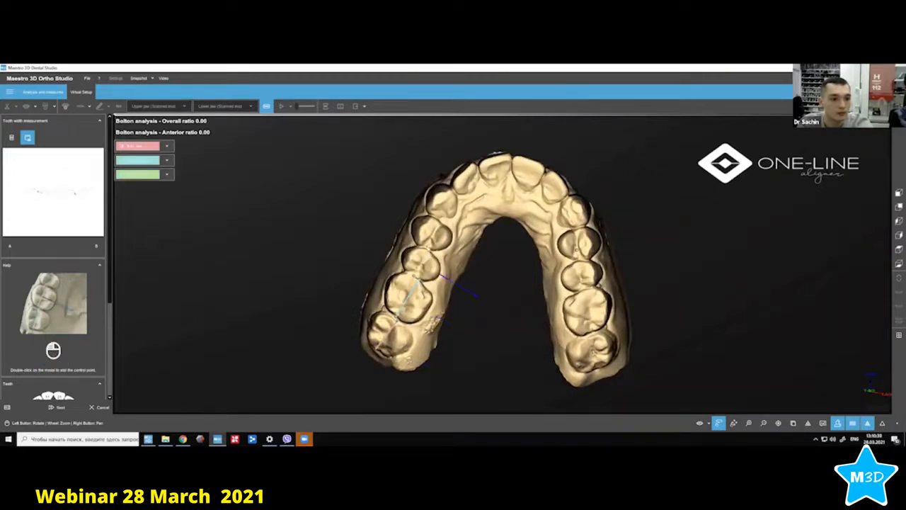
Assign tooth numbers to the first three width measurements.
click(144, 147)
click(126, 162)
click(139, 147)
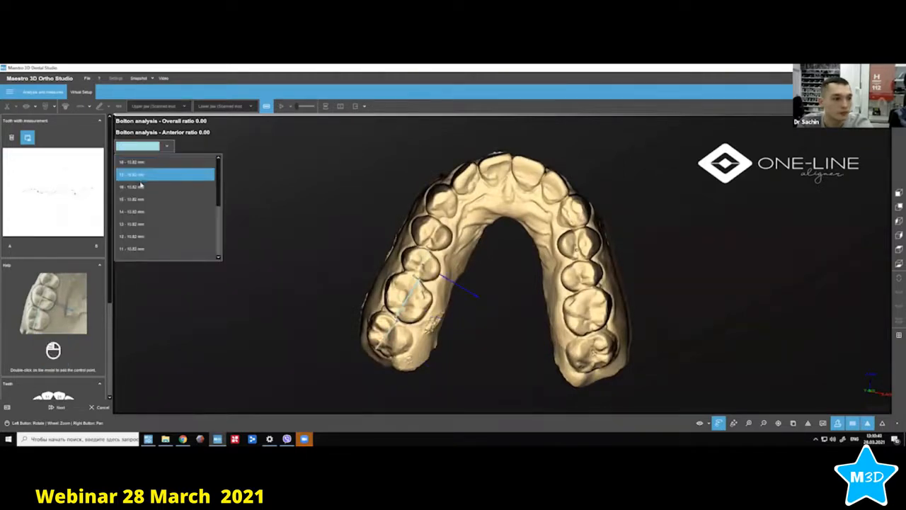
click(128, 186)
click(142, 160)
click(151, 214)
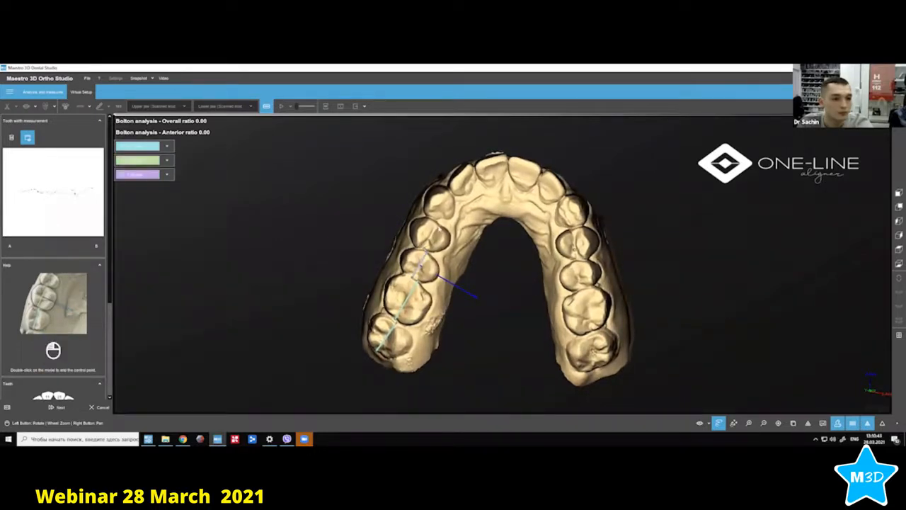
Measure the widths of the fourth tooth, the canine and the front incisors.
double_click(438, 226)
drag(473, 239, 438, 242)
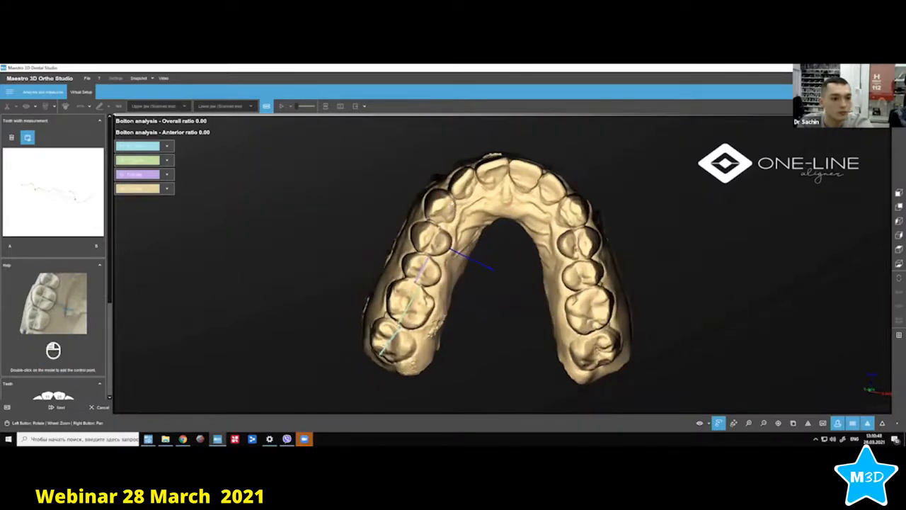
double_click(454, 200)
drag(462, 184, 455, 182)
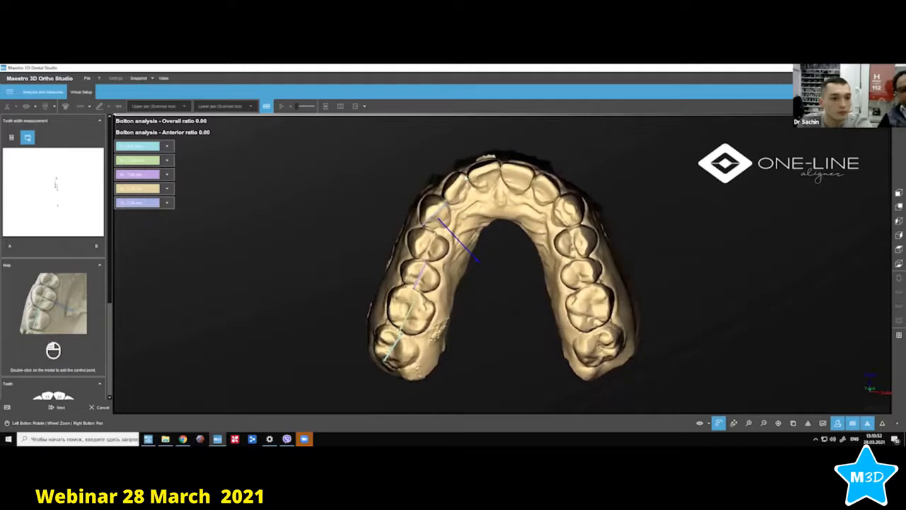
double_click(467, 177)
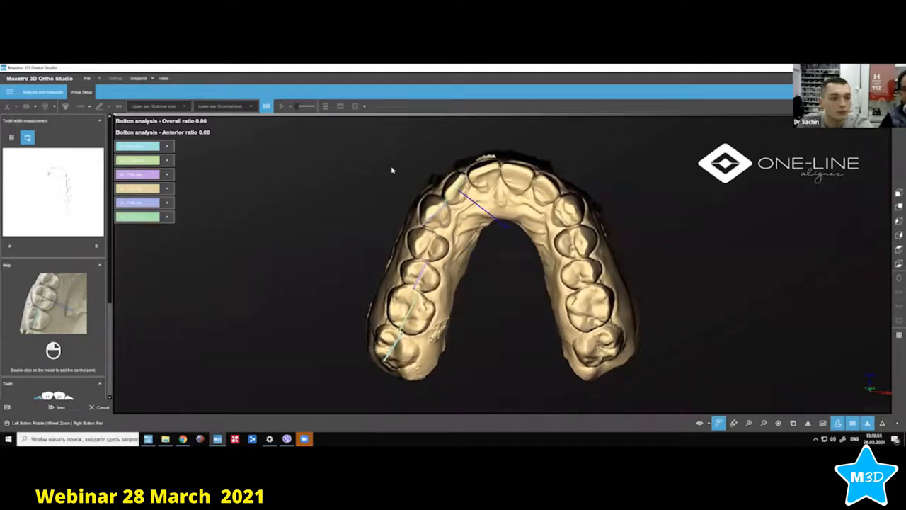
drag(392, 170, 382, 186)
drag(507, 211, 501, 205)
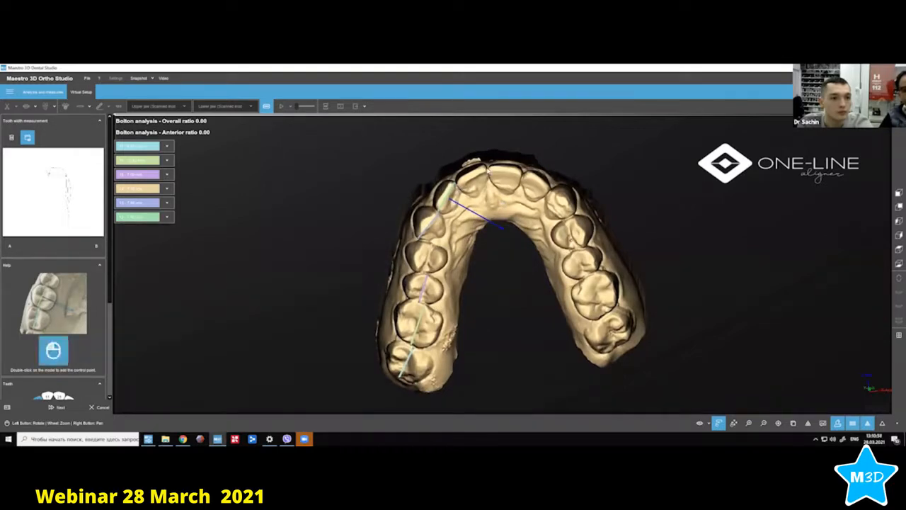
double_click(487, 172)
drag(355, 166, 341, 198)
drag(521, 209, 464, 184)
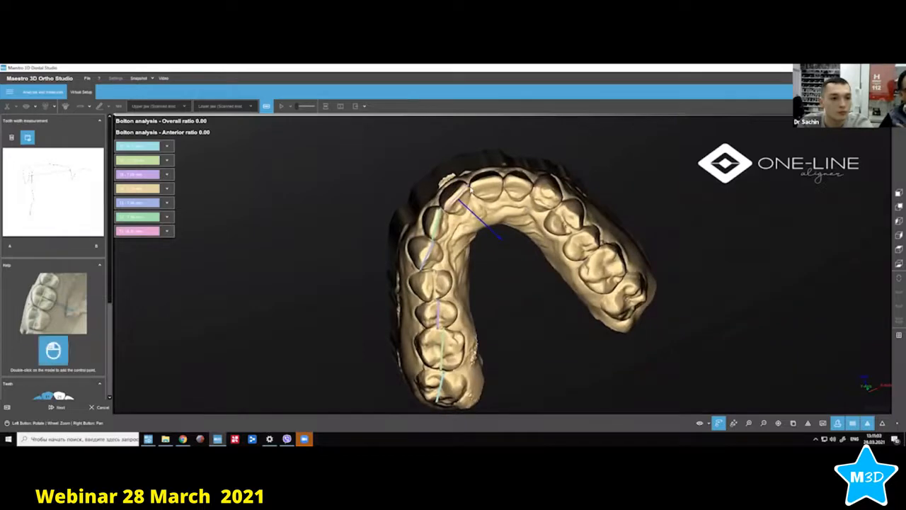
double_click(503, 181)
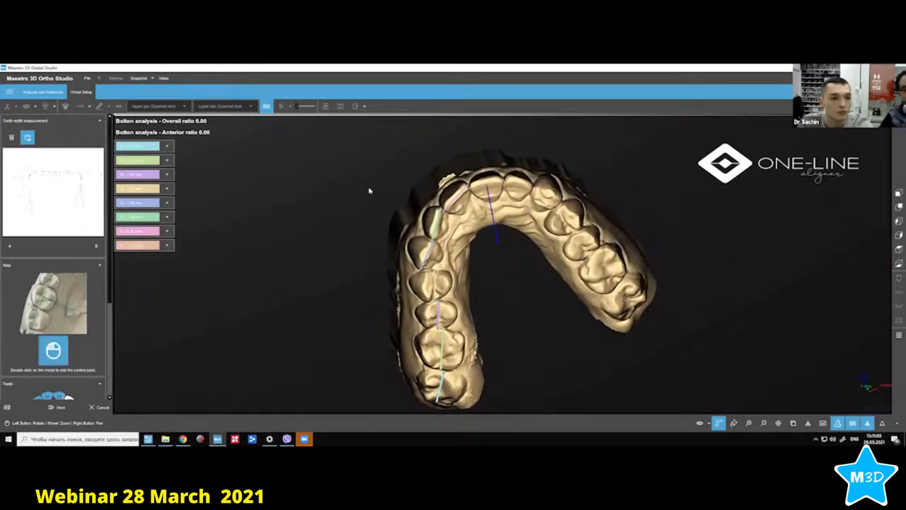
Measure the widths of the remaining teeth on the other side through the premolars and molars.
drag(368, 190, 351, 237)
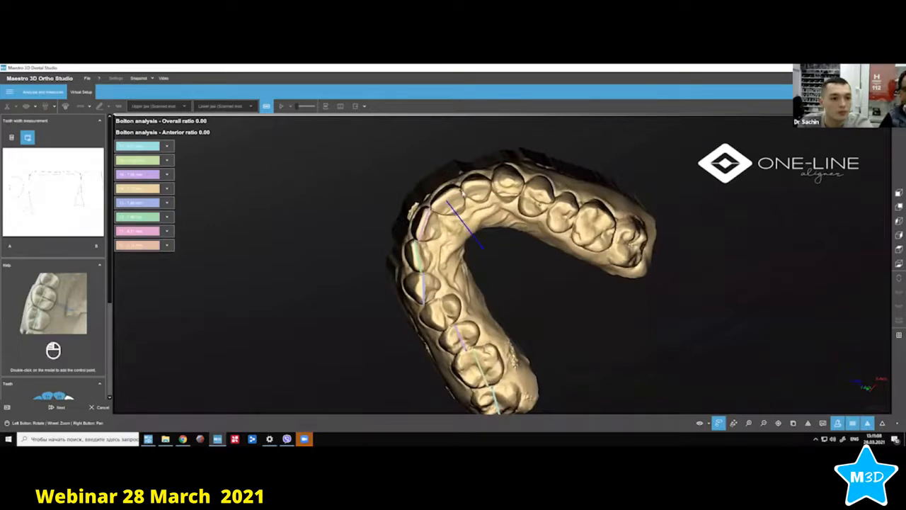
double_click(467, 191)
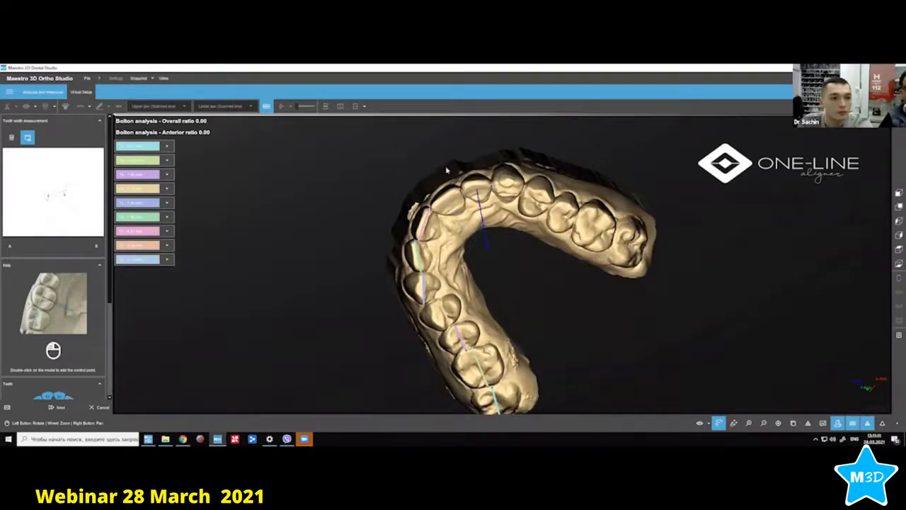
drag(394, 179, 382, 216)
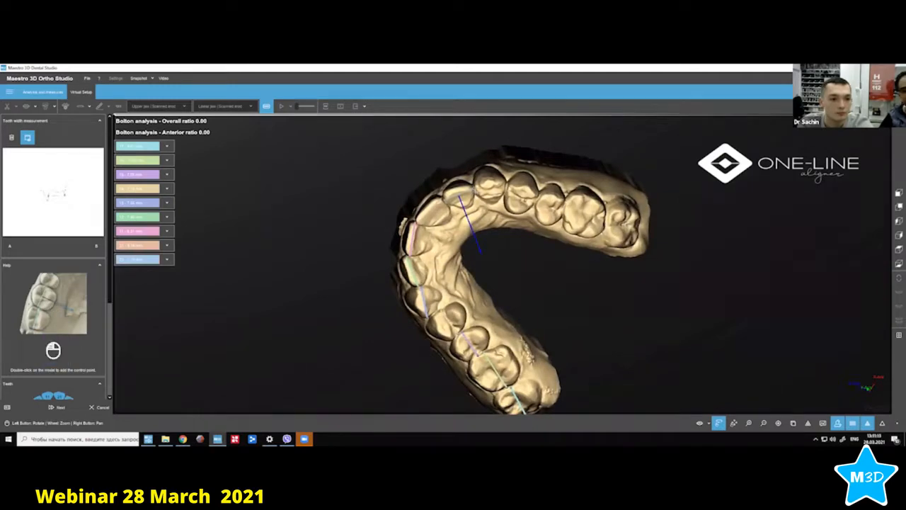
double_click(504, 199)
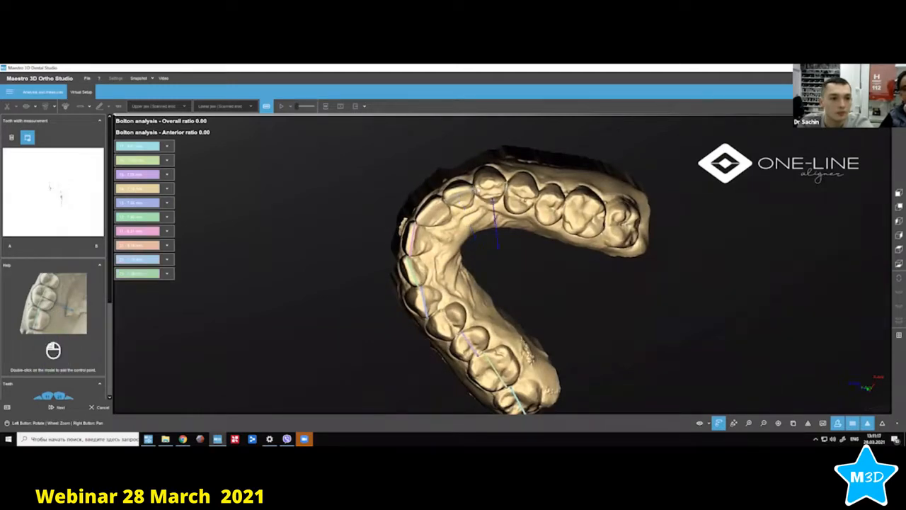
drag(541, 218, 493, 196)
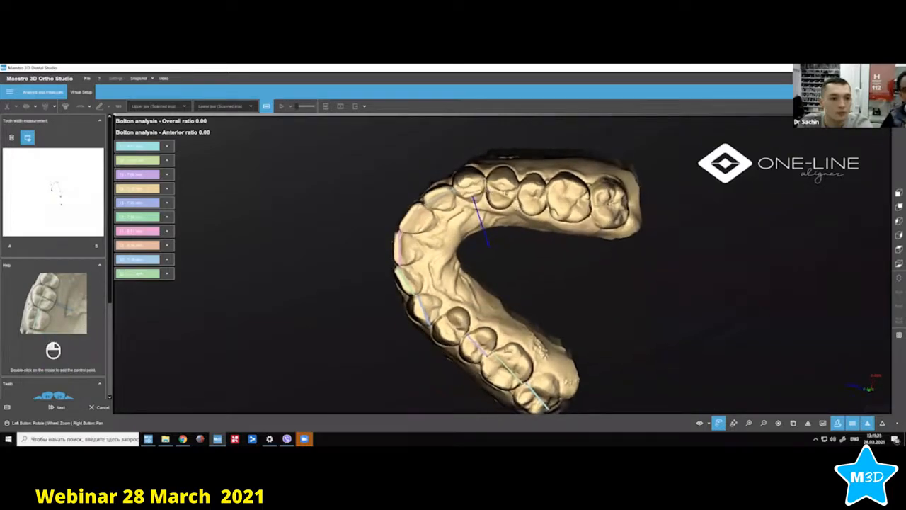
double_click(518, 195)
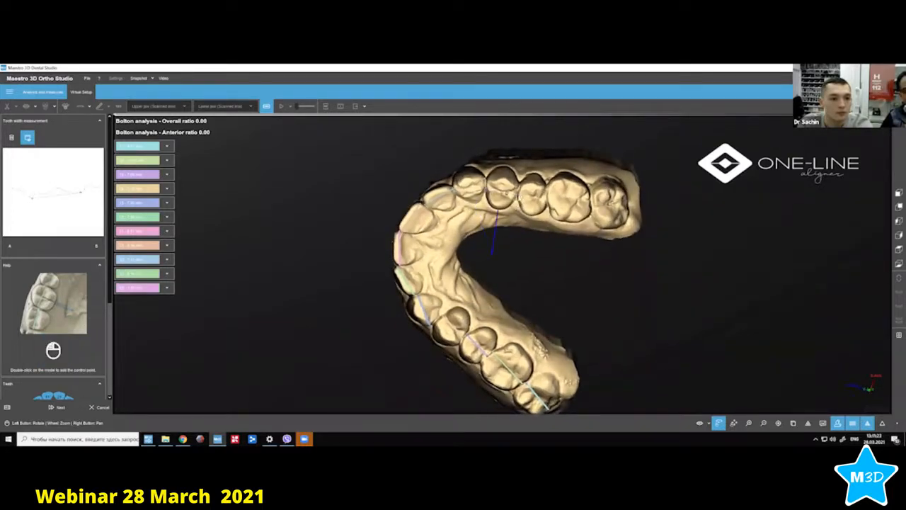
double_click(549, 201)
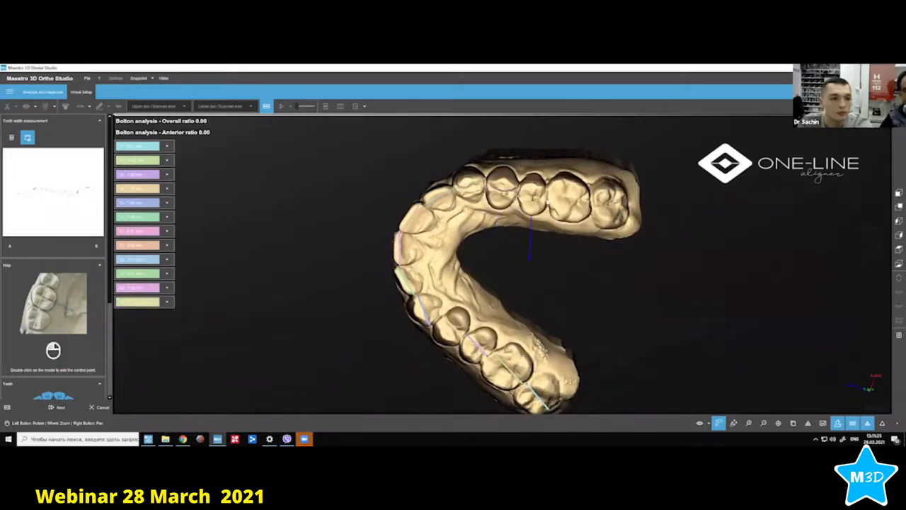
right_drag(561, 218, 519, 237)
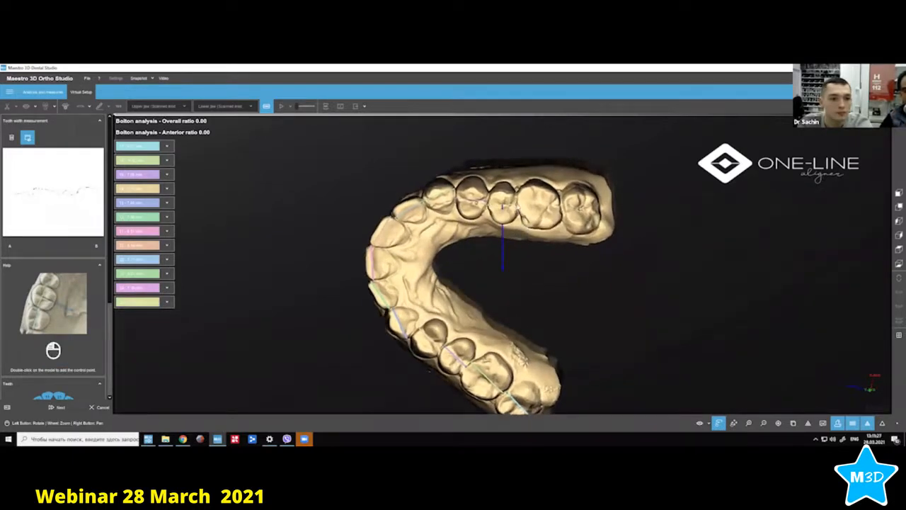
double_click(562, 208)
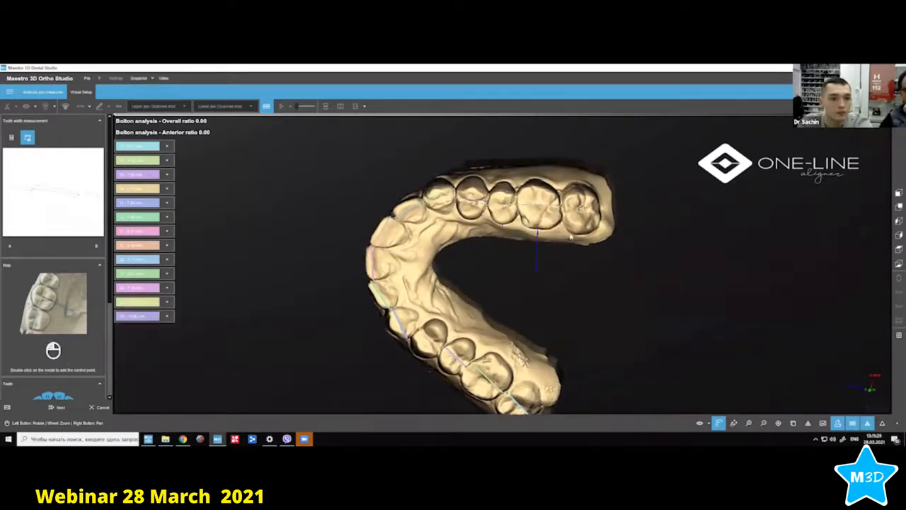
right_drag(546, 243, 476, 254)
drag(476, 255, 473, 253)
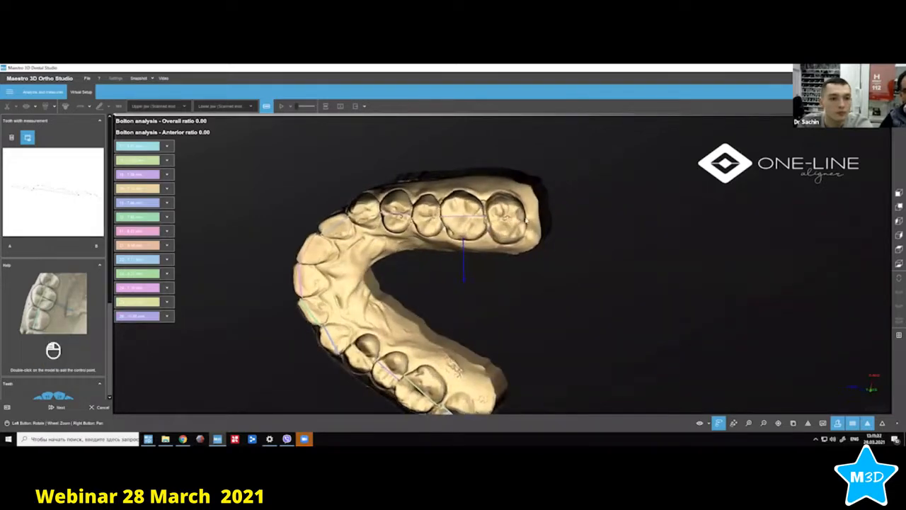
Advance to tooth segmentation and outline tooth 17, pulling its outline points outward.
click(57, 407)
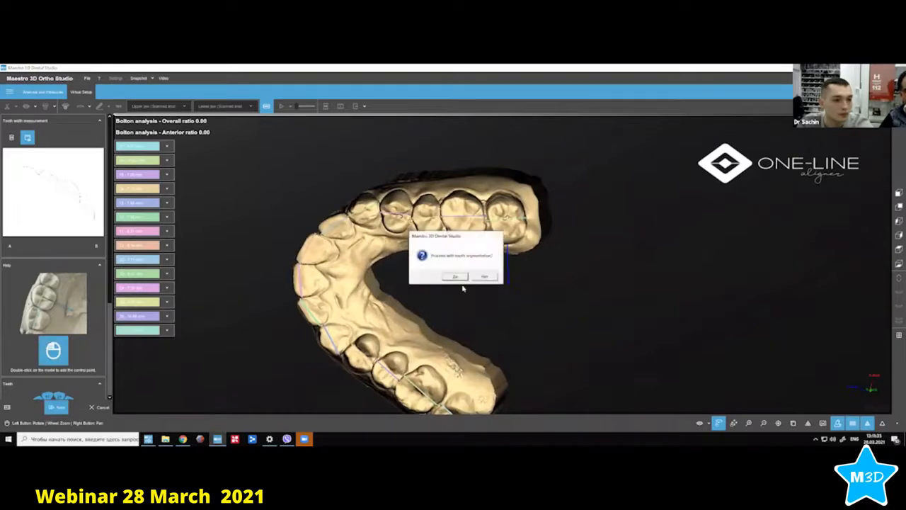
click(457, 277)
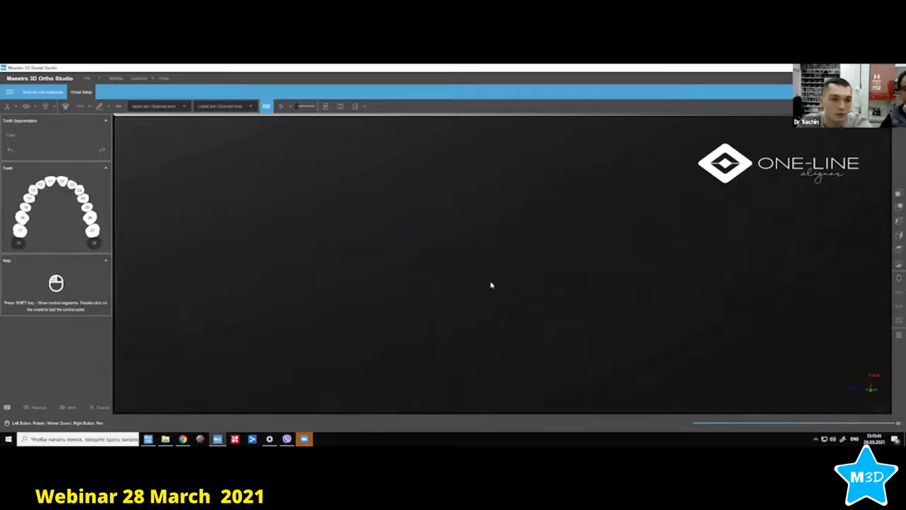
click(490, 285)
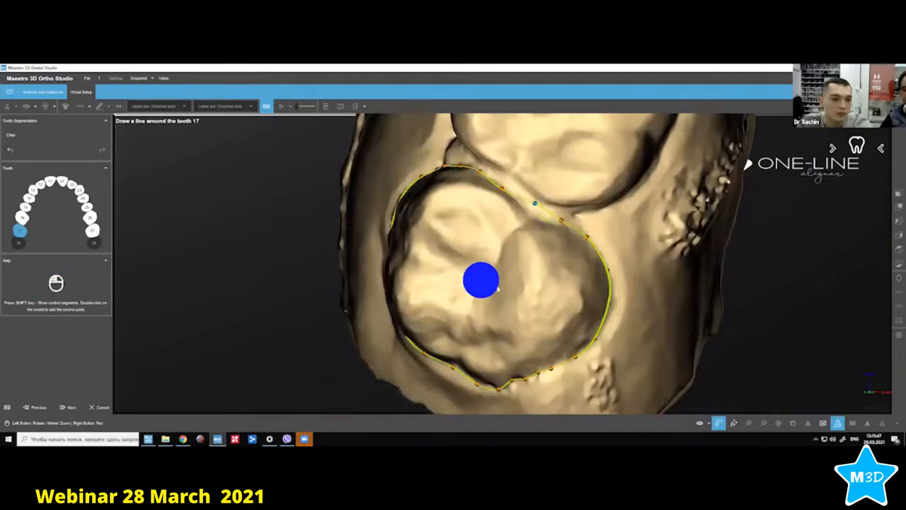
drag(541, 205, 481, 289)
drag(387, 278, 381, 305)
Check tooth 16's outline and adjust points on tooth 15's outline.
click(69, 407)
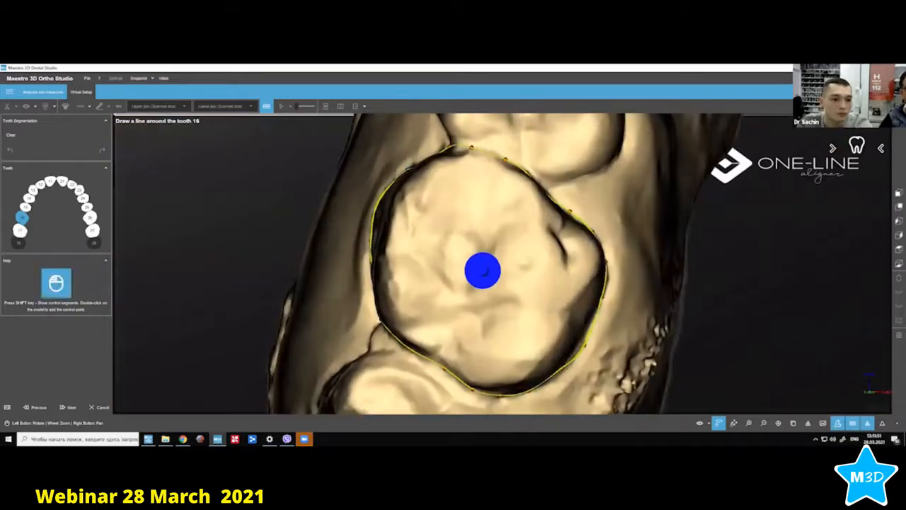
drag(482, 271, 623, 350)
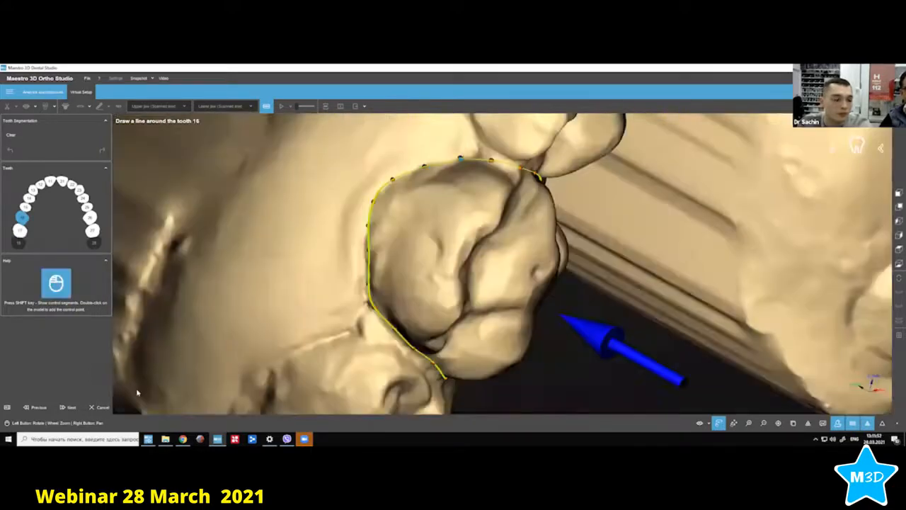
click(68, 407)
drag(486, 265, 601, 268)
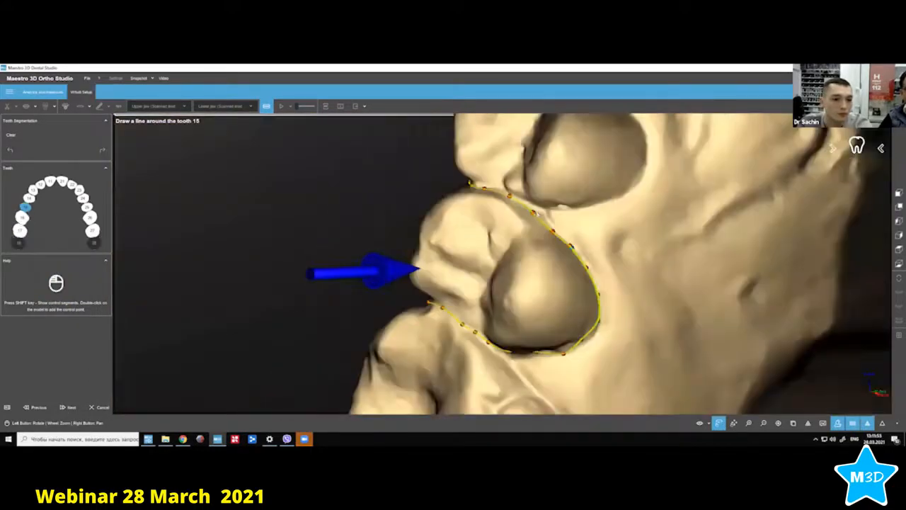
drag(534, 211, 545, 212)
drag(579, 335, 592, 341)
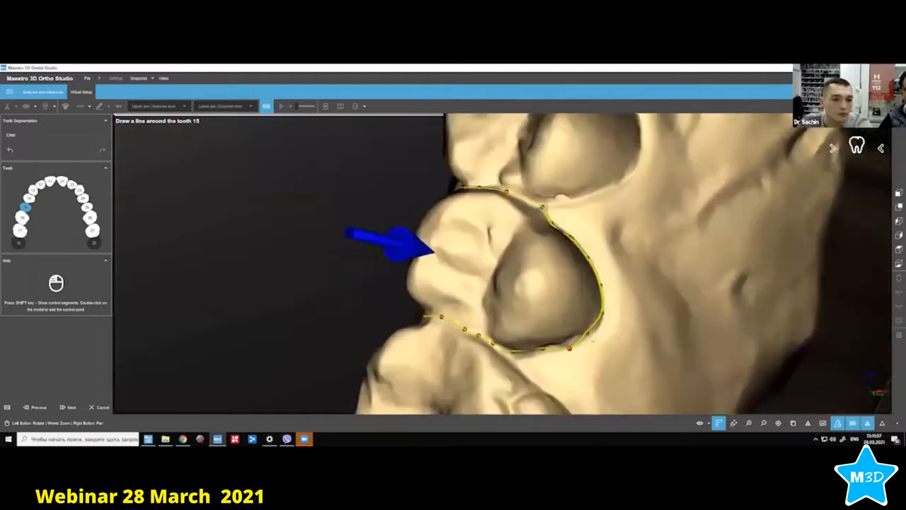
drag(551, 312, 554, 346)
drag(477, 307, 479, 286)
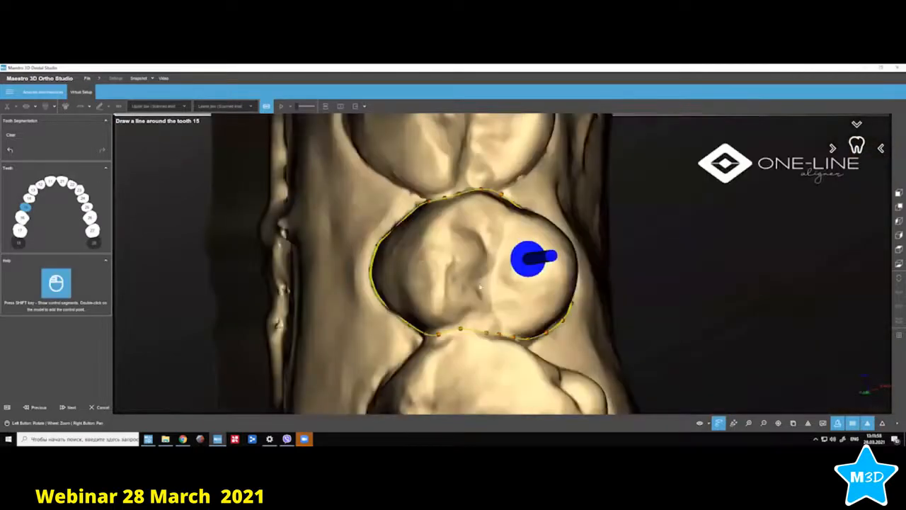
drag(406, 271, 404, 261)
click(417, 238)
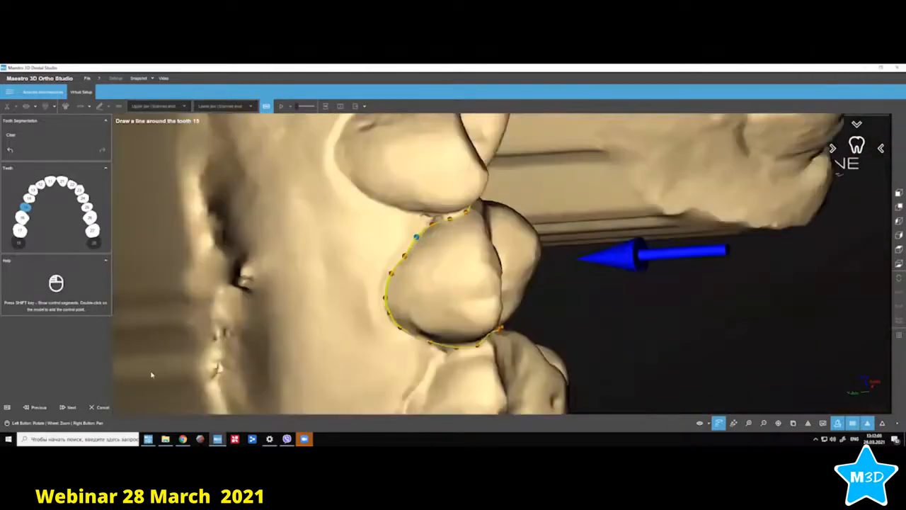
Review tooth 14's outline and reshape the boundary of tooth 13.
click(70, 407)
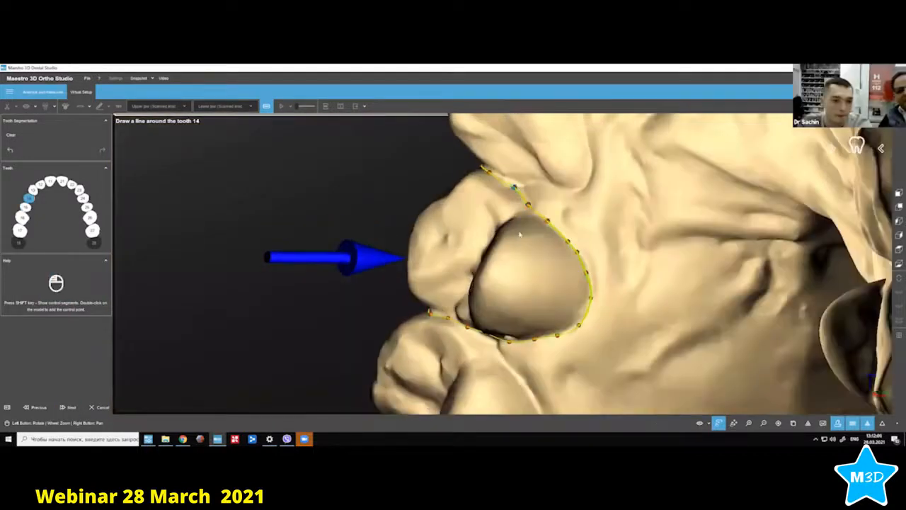
key(space)
drag(469, 221, 464, 193)
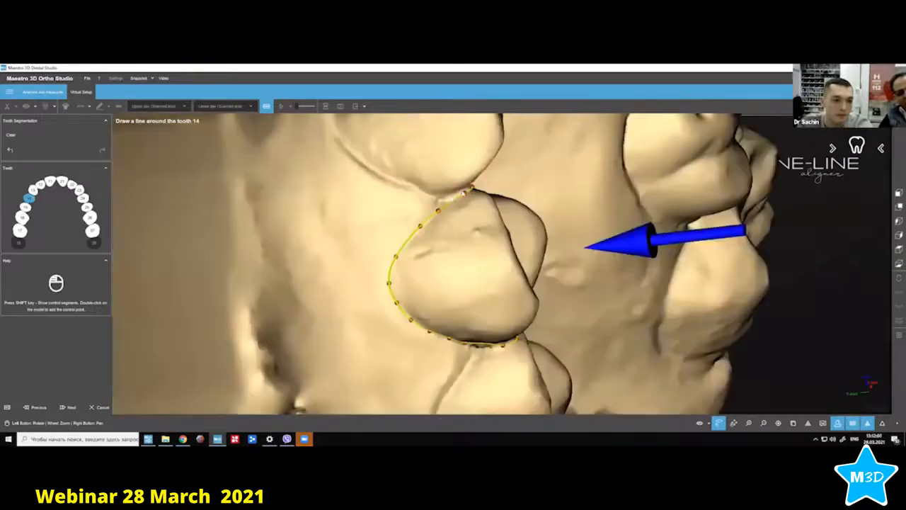
click(73, 408)
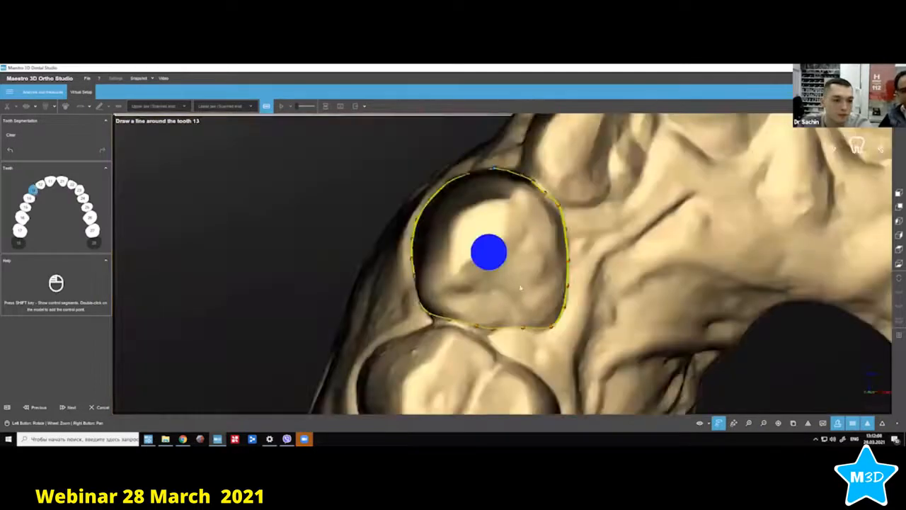
drag(515, 257, 517, 290)
drag(577, 289, 582, 286)
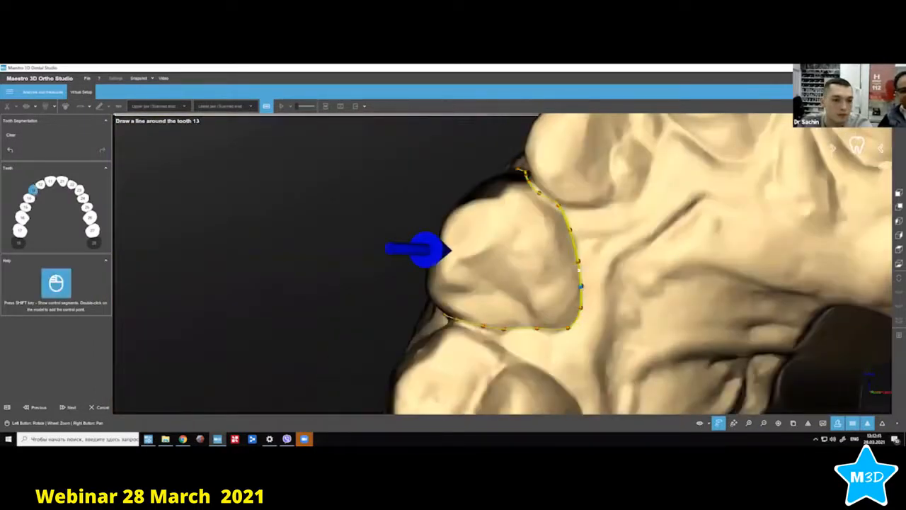
drag(558, 206, 561, 208)
drag(476, 292, 477, 268)
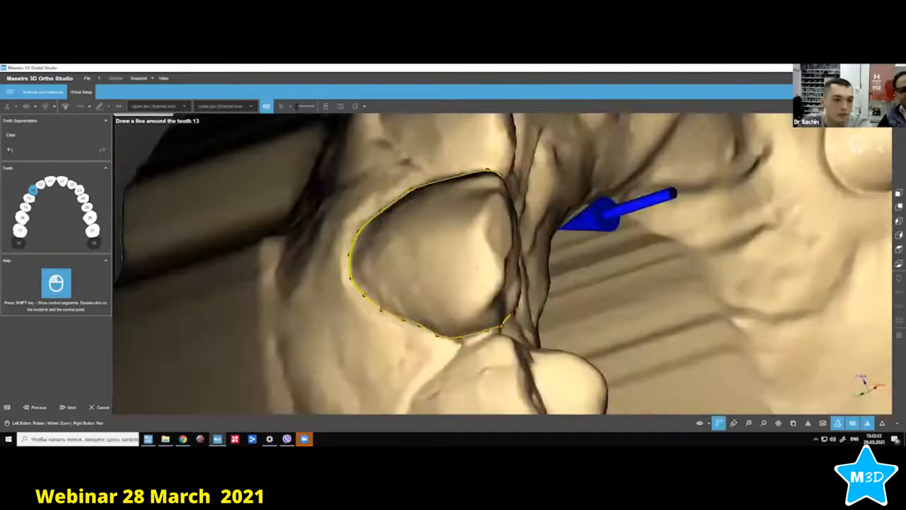
drag(427, 197, 460, 206)
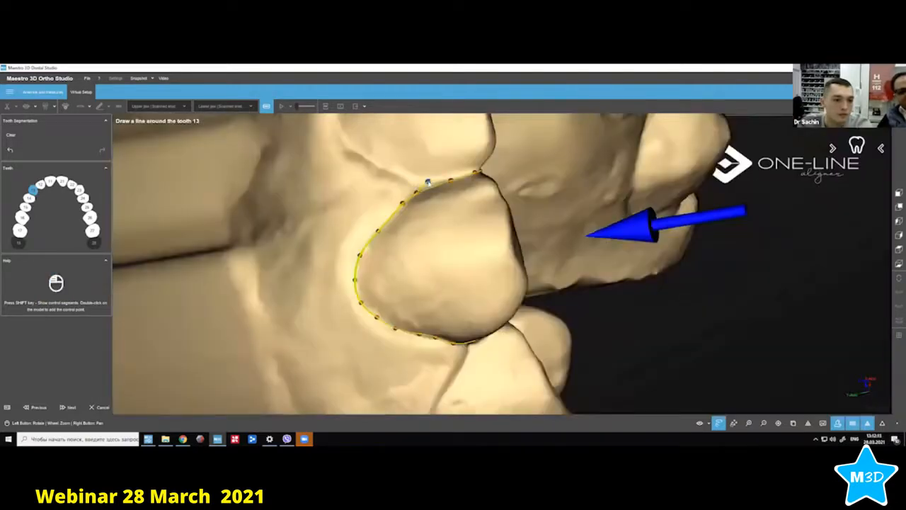
Check tooth 12's outline, then adjust tooth 11's outline and add a control point.
click(69, 407)
drag(572, 252, 504, 223)
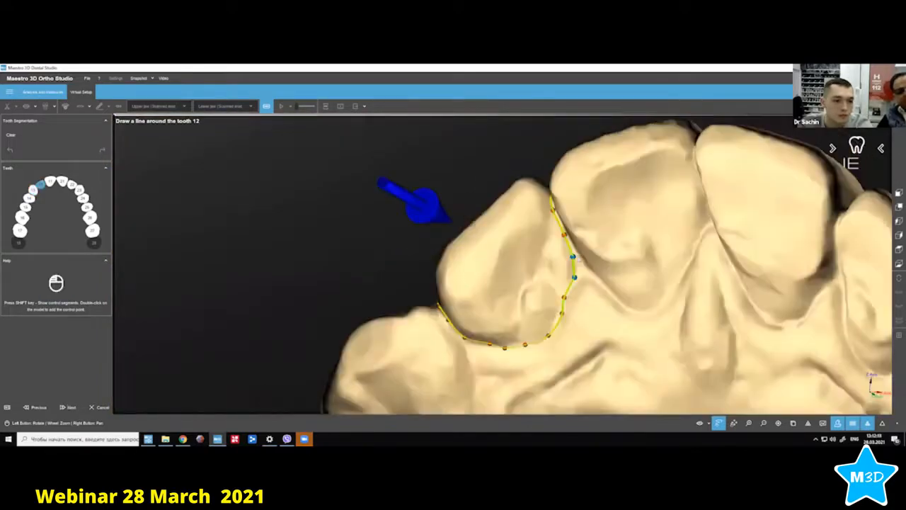
drag(433, 240, 473, 285)
drag(448, 251, 425, 198)
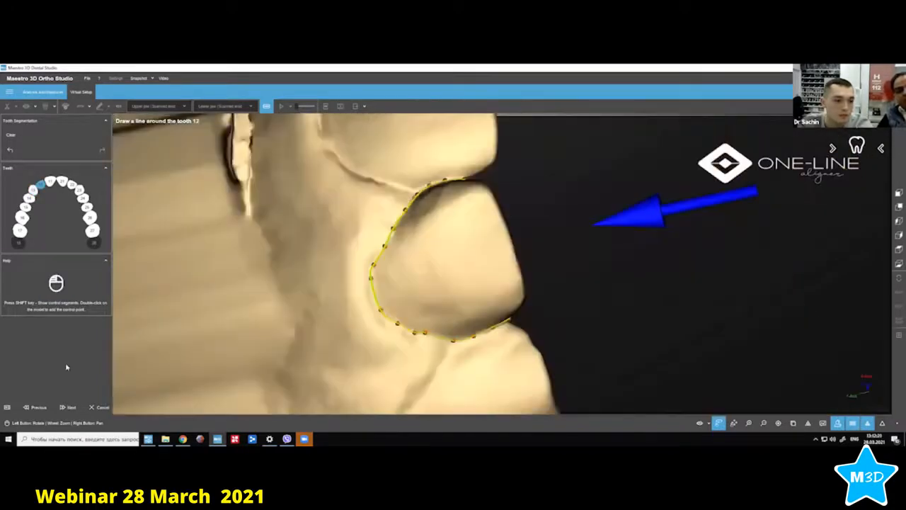
click(71, 406)
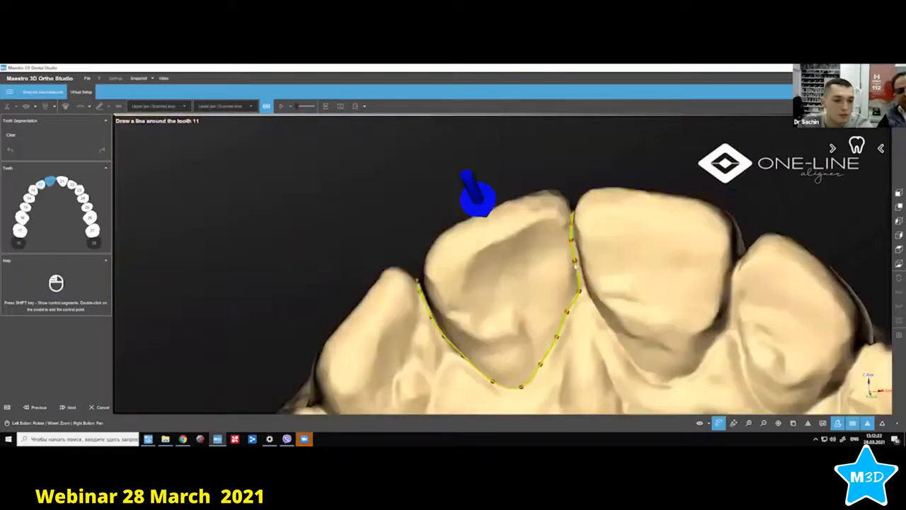
drag(570, 243, 574, 242)
drag(530, 207, 518, 308)
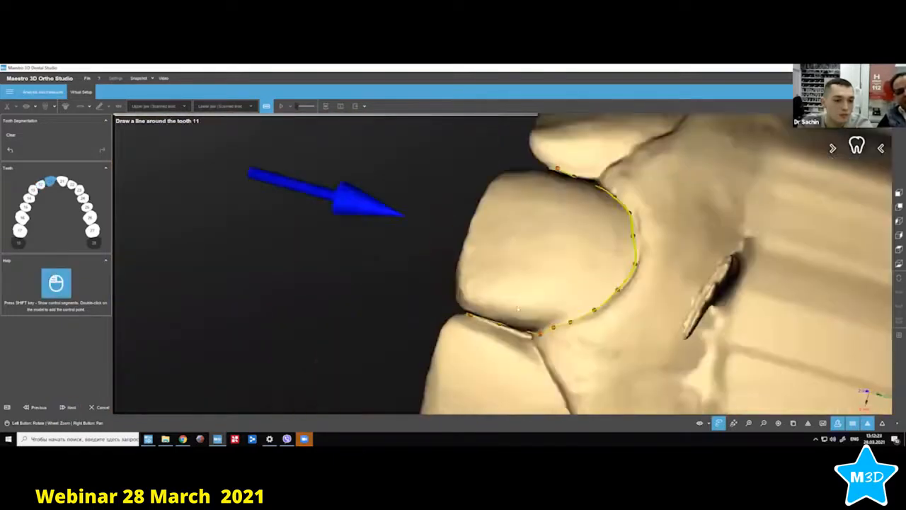
drag(631, 282, 613, 222)
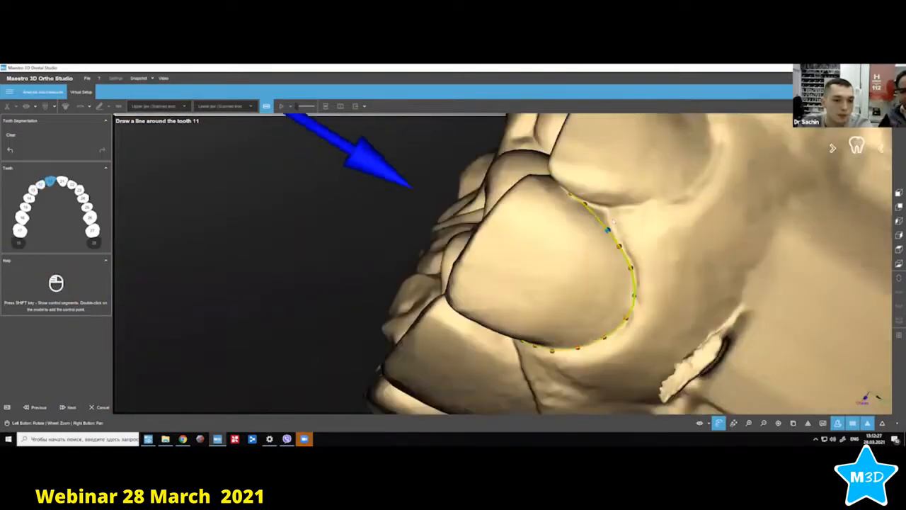
double_click(607, 212)
drag(581, 269, 319, 338)
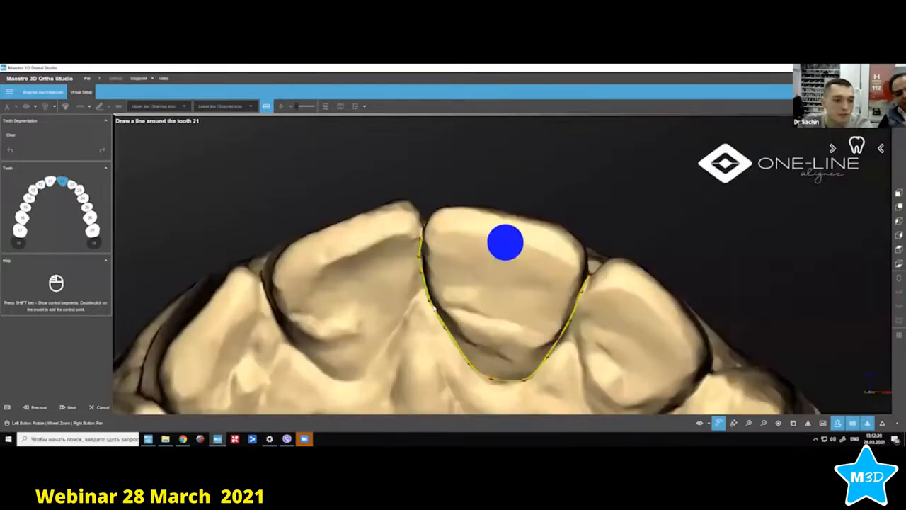
Inspect tooth 21's outline from several angles and accept it.
drag(504, 242, 570, 256)
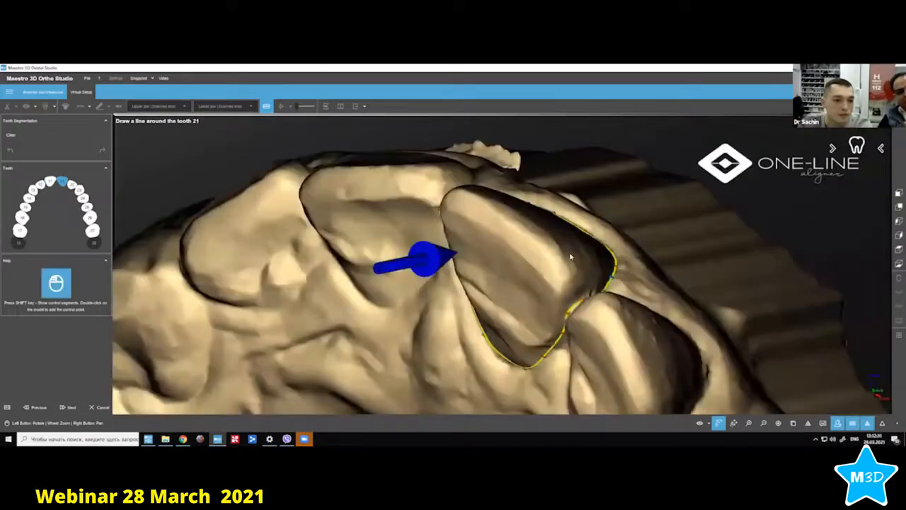
drag(549, 357, 557, 351)
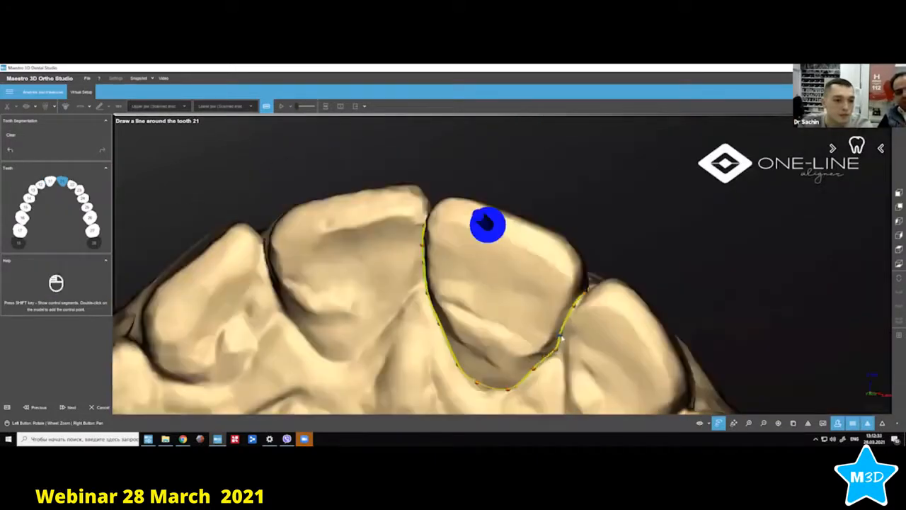
drag(575, 286, 594, 238)
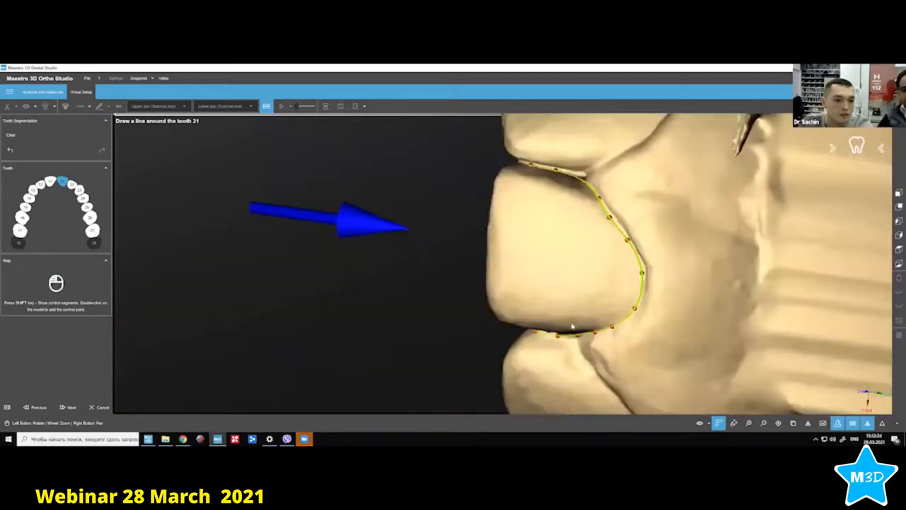
drag(572, 326, 580, 322)
click(71, 406)
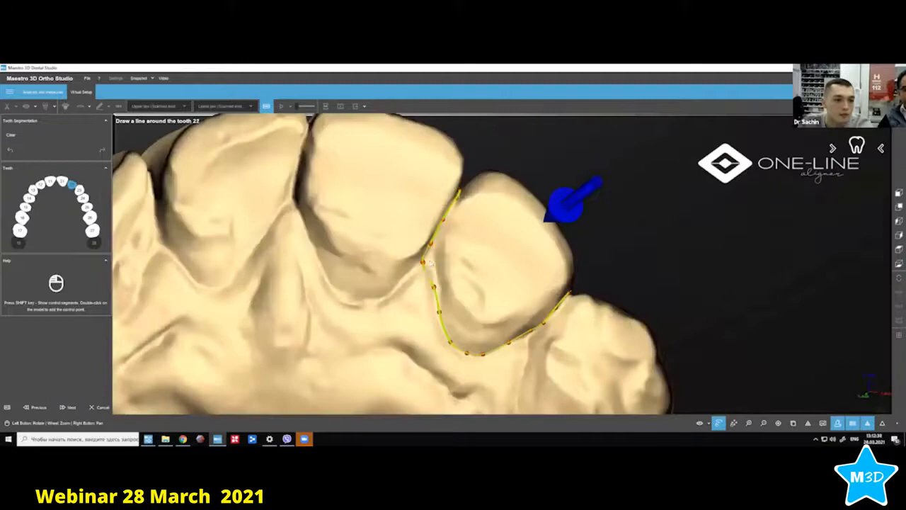
Shift tooth 22's lower outline point right and check the outlines of teeth 22 and 23.
drag(424, 261, 430, 261)
drag(526, 228, 525, 227)
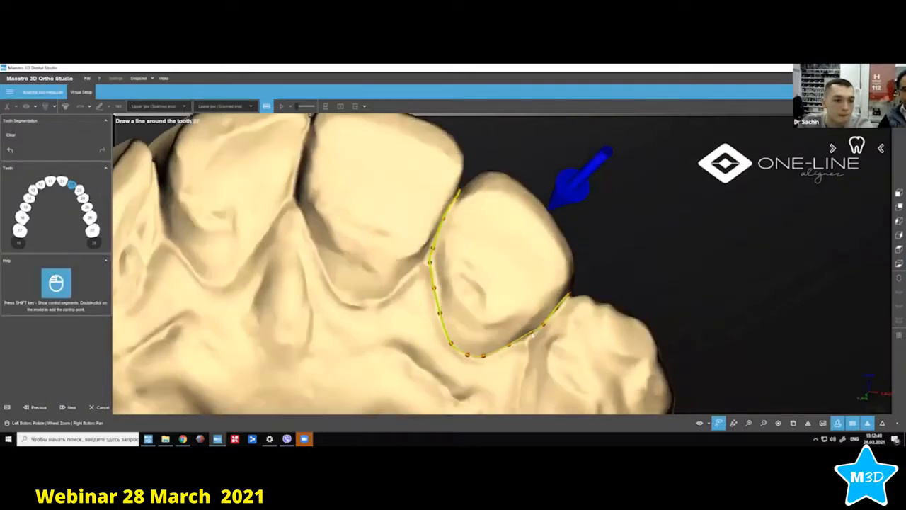
drag(518, 268, 509, 289)
drag(562, 250, 577, 260)
drag(529, 290, 509, 283)
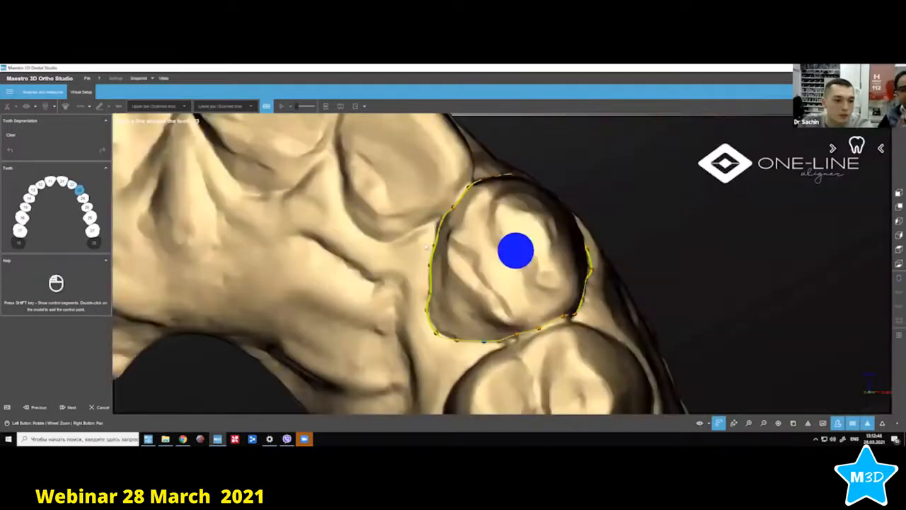
drag(427, 247, 521, 276)
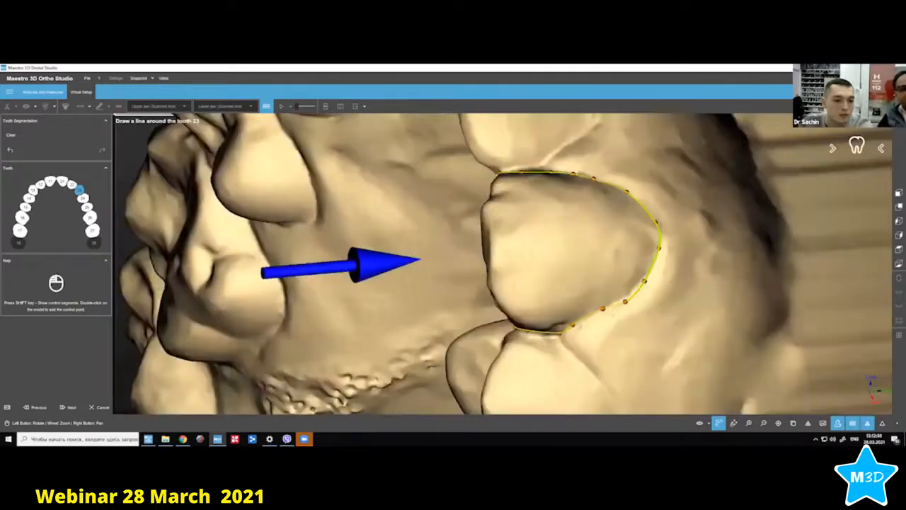
drag(672, 301, 613, 319)
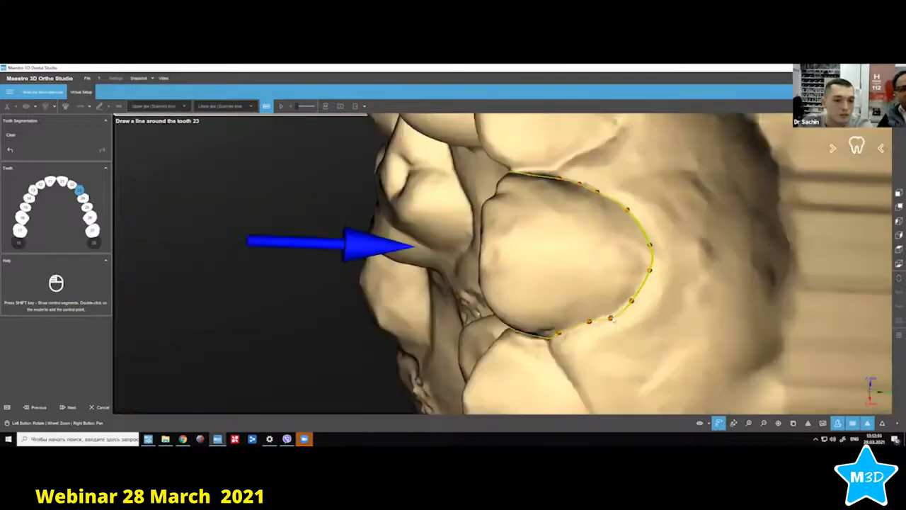
drag(474, 207, 609, 184)
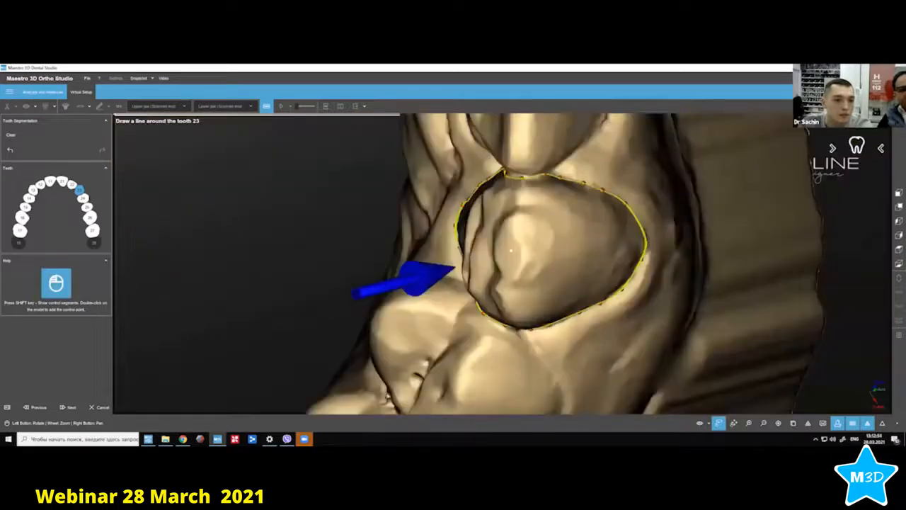
click(63, 407)
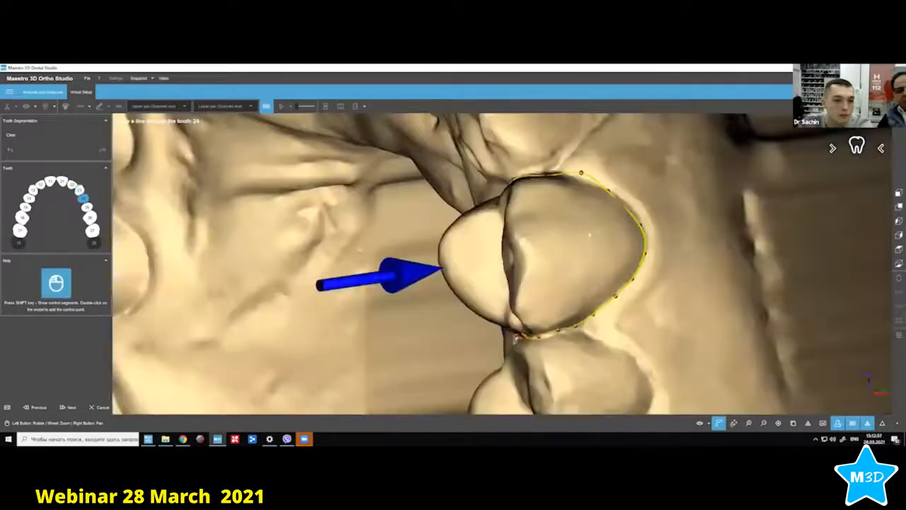
Accept tooth 24's outline and move an upper outline point on tooth 25 rightward.
drag(585, 191, 624, 223)
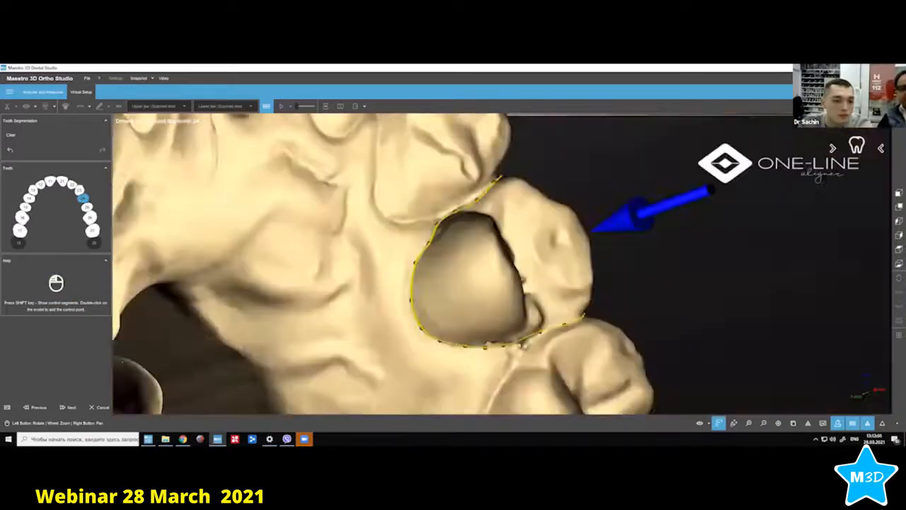
click(78, 407)
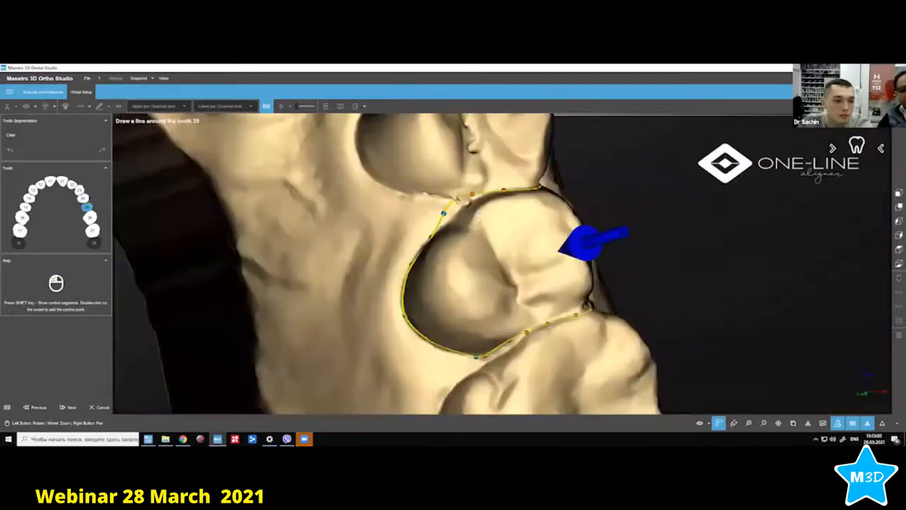
mouse_move(448, 220)
mouse_down()
mouse_move(477, 215)
mouse_move(447, 220)
mouse_up()
drag(426, 308, 573, 197)
drag(577, 241, 495, 297)
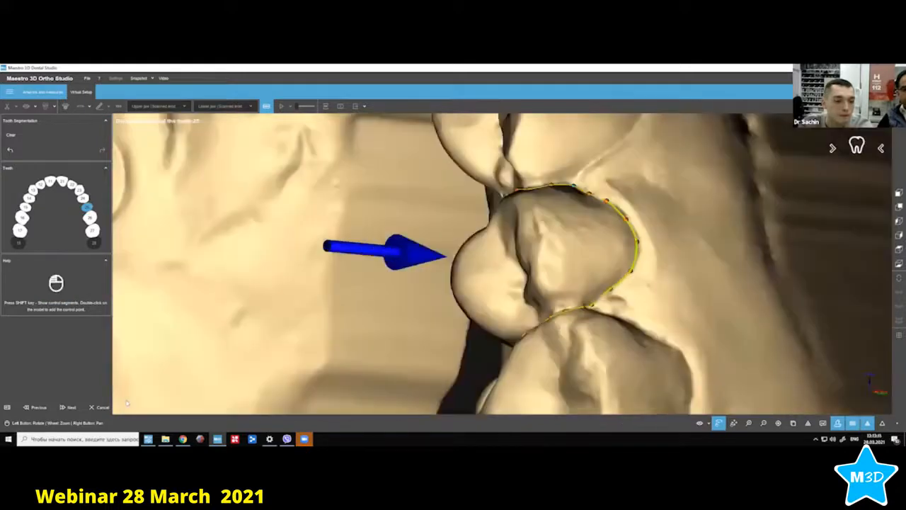
click(68, 411)
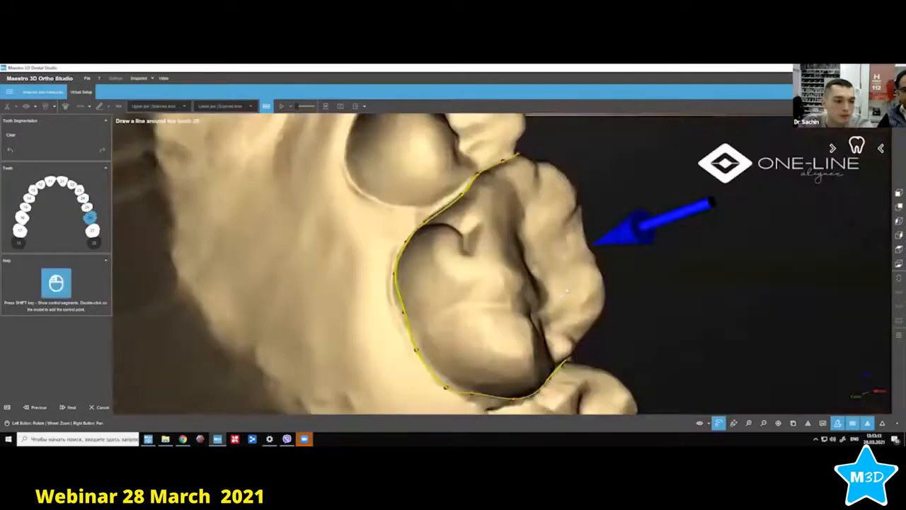
Check tooth 26, fit tooth 27's right outline point to the edge, and compute the segmentation.
drag(601, 217, 487, 312)
drag(631, 273, 488, 400)
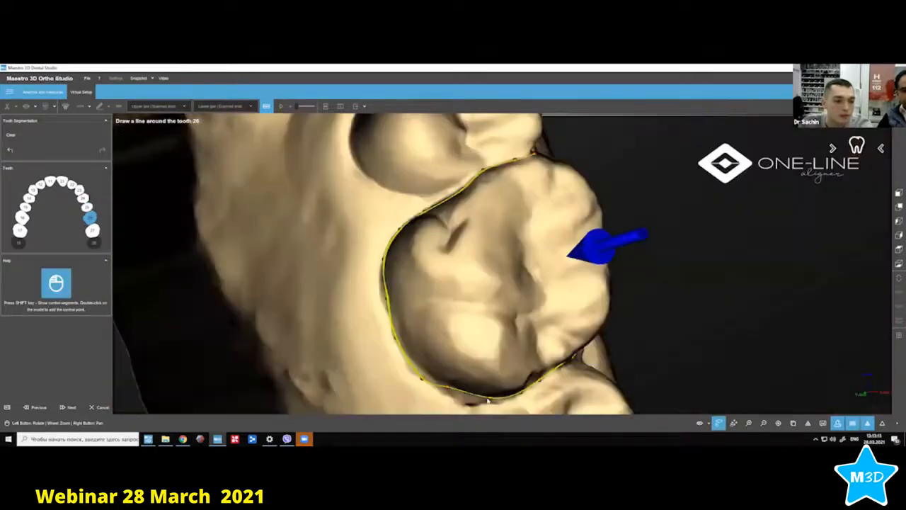
drag(568, 255, 601, 186)
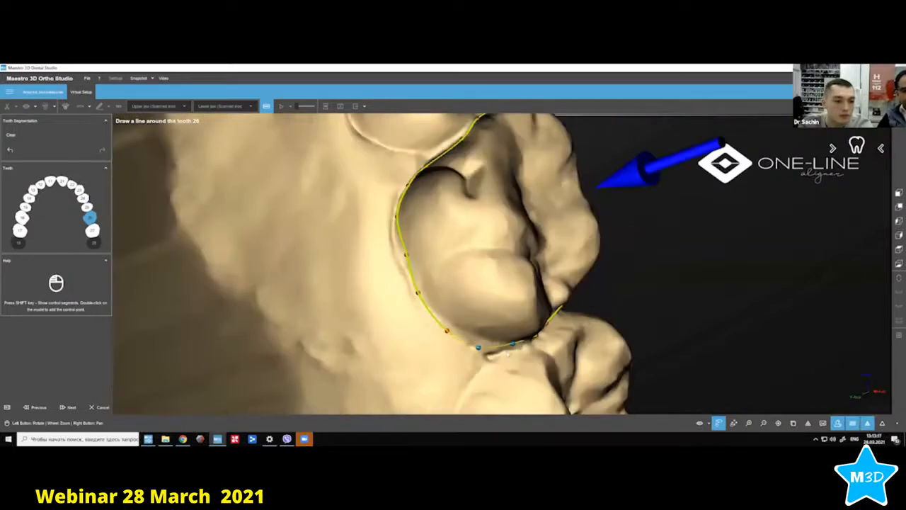
drag(477, 284, 480, 234)
drag(427, 247, 421, 244)
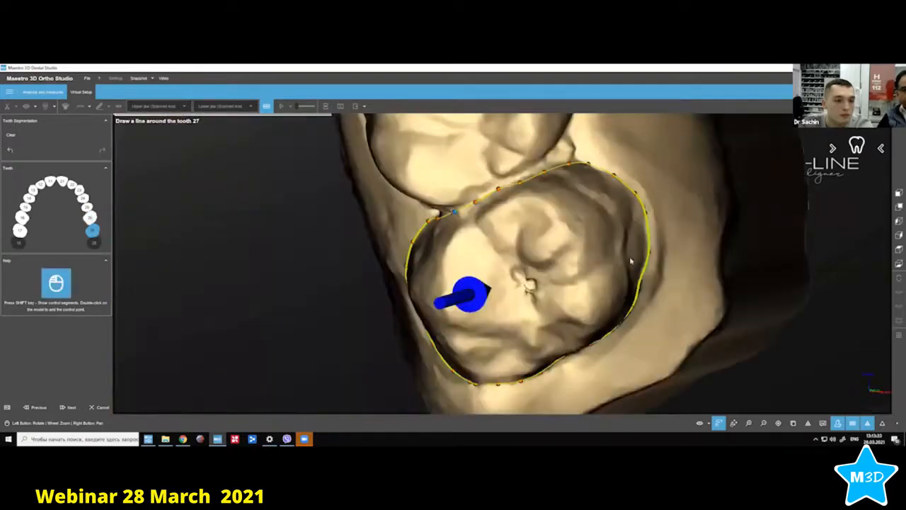
drag(649, 252, 550, 273)
drag(612, 249, 635, 242)
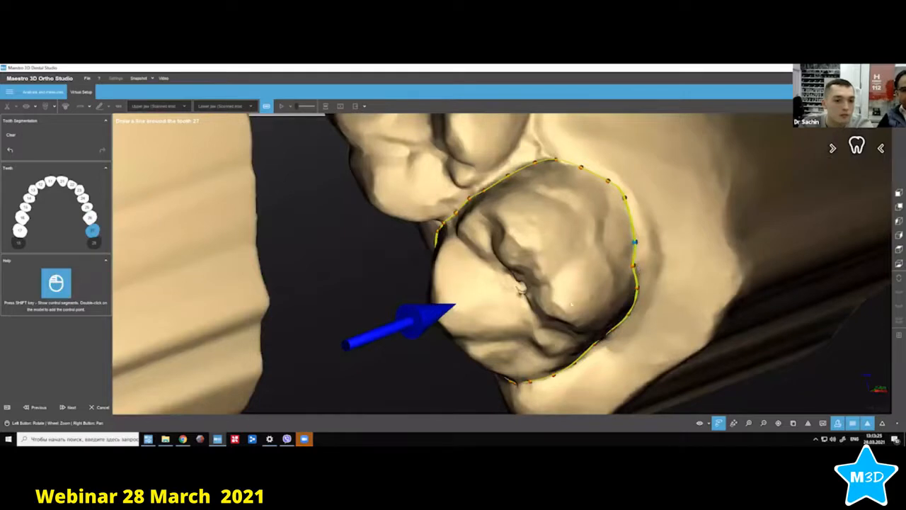
drag(521, 286, 442, 339)
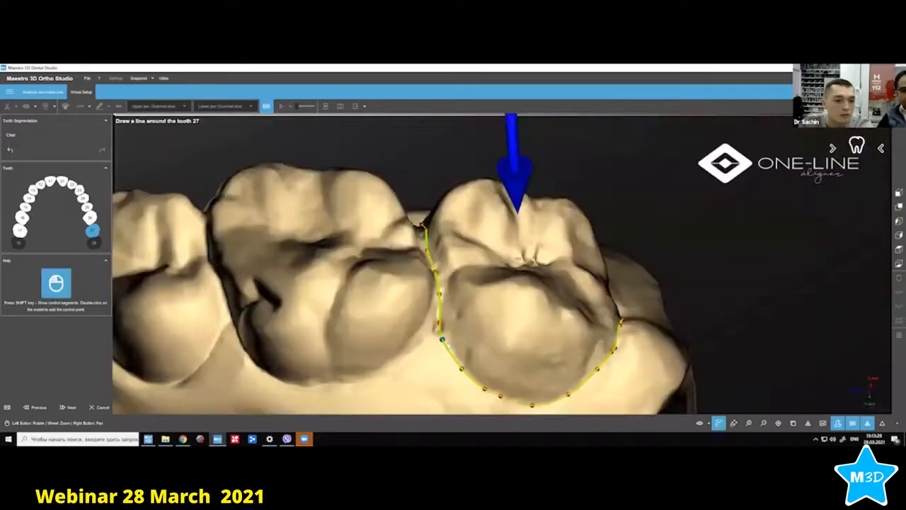
click(75, 409)
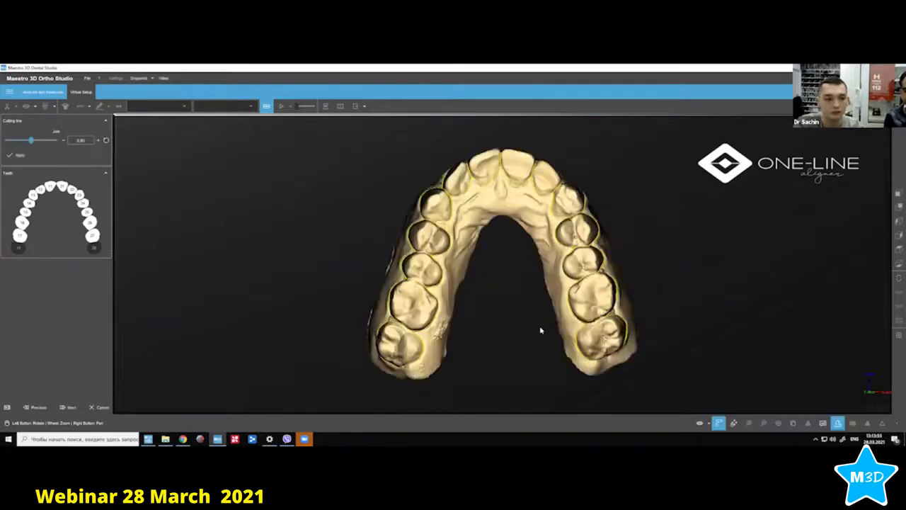
Accept the cutting line and straighten the TIP axes of the central incisor and its two neighbours.
click(66, 407)
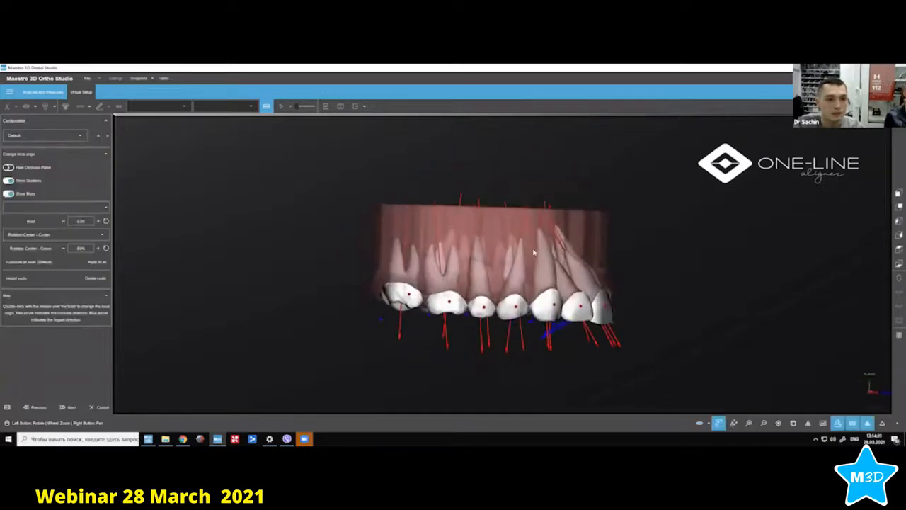
double_click(505, 313)
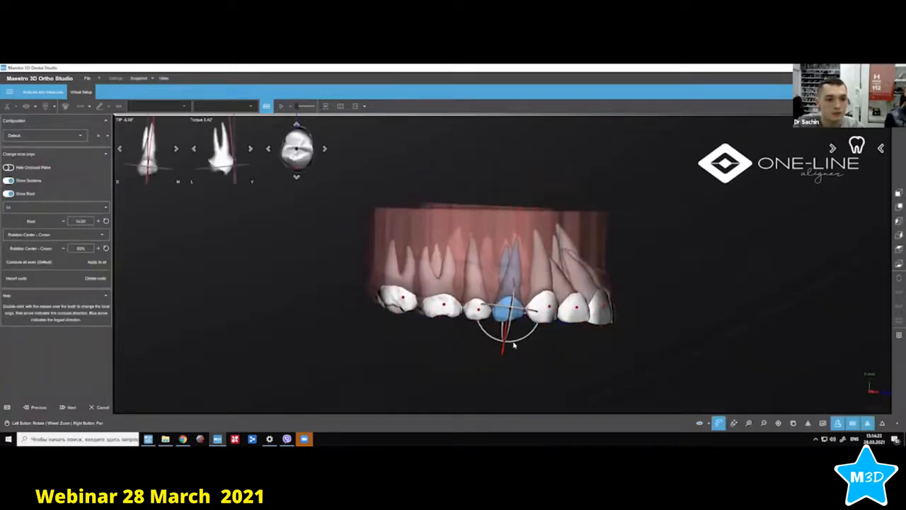
drag(514, 345, 520, 343)
drag(560, 264, 528, 268)
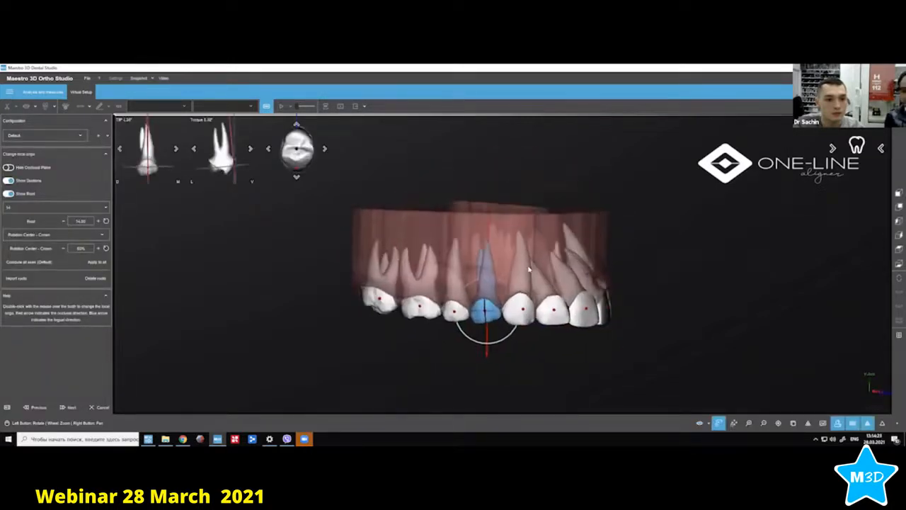
double_click(521, 309)
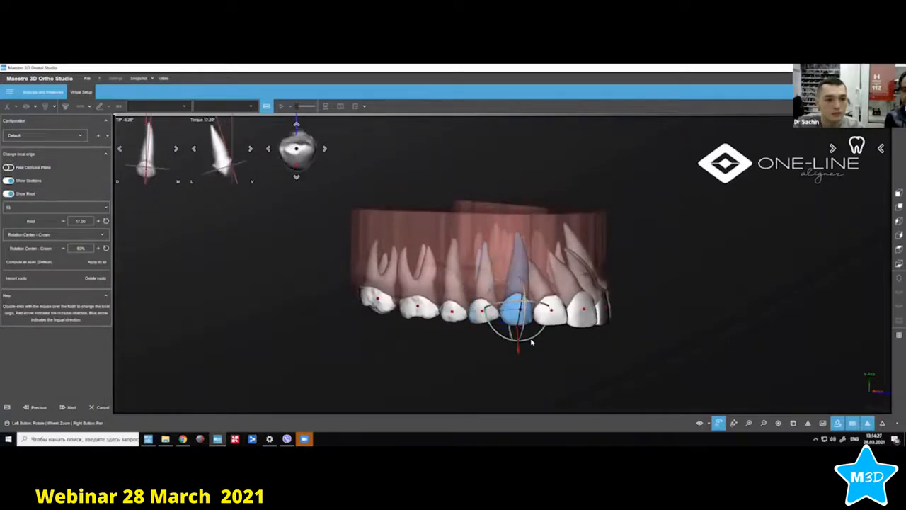
drag(531, 340, 533, 338)
drag(570, 272, 547, 306)
double_click(537, 329)
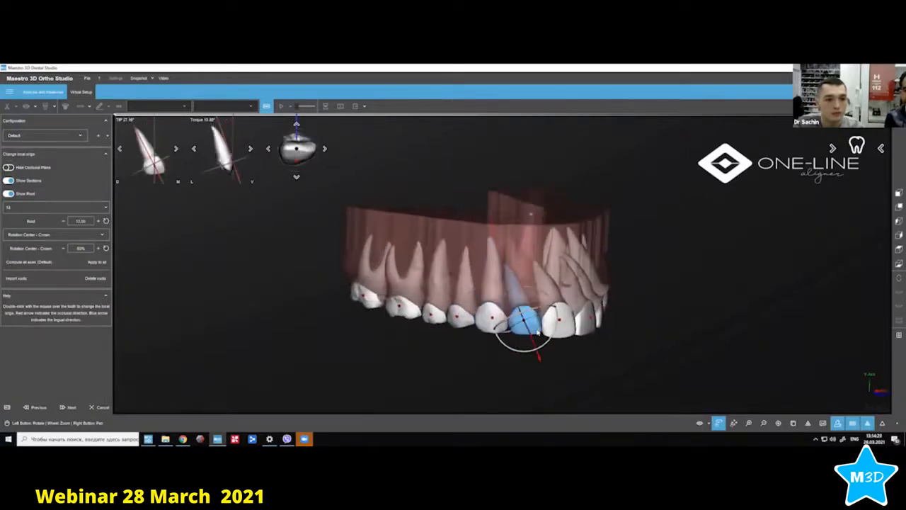
drag(544, 346, 515, 318)
Correct the axes of teeth 11, 21 and 22, bringing tooth 22's TIP from 12.03 to 5.28.
double_click(491, 316)
double_click(516, 317)
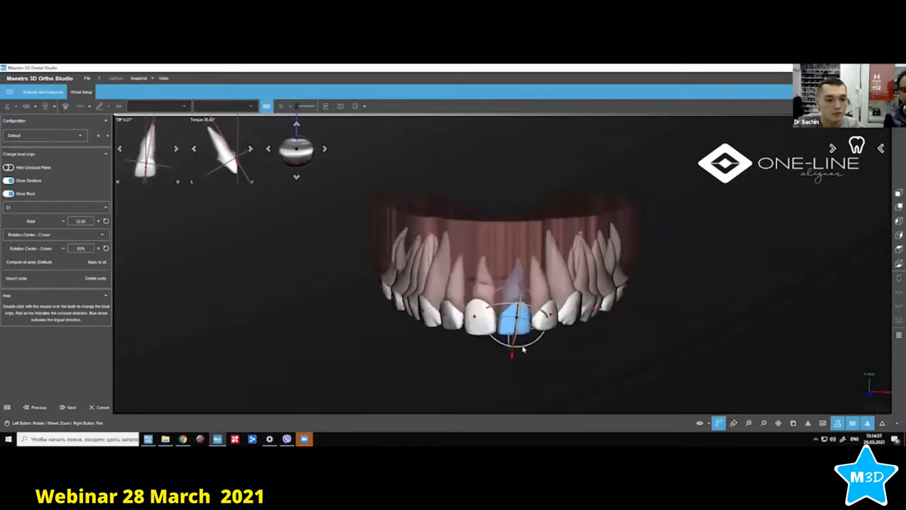
drag(523, 349, 526, 348)
drag(534, 295, 503, 289)
double_click(498, 317)
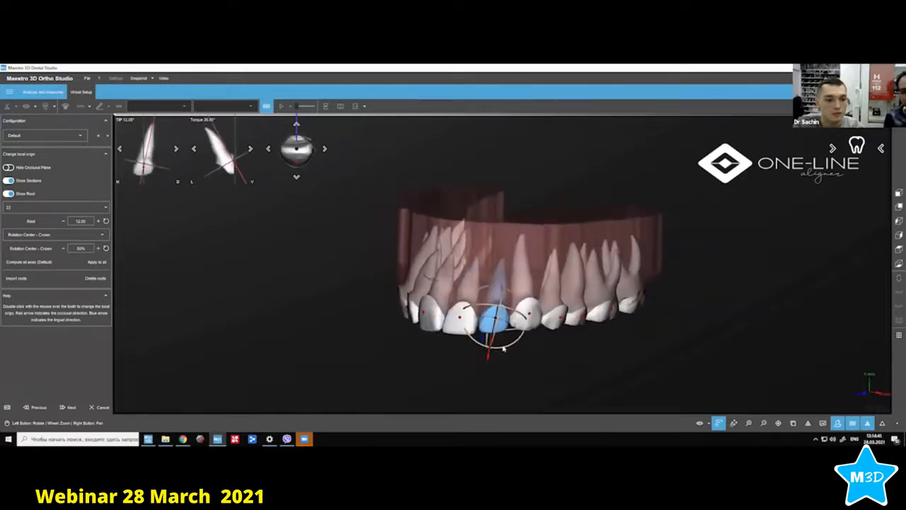
drag(501, 347, 506, 348)
drag(537, 276, 515, 276)
Fix the axis tilt of the next two teeth to the right and finish the local-axis step.
double_click(529, 313)
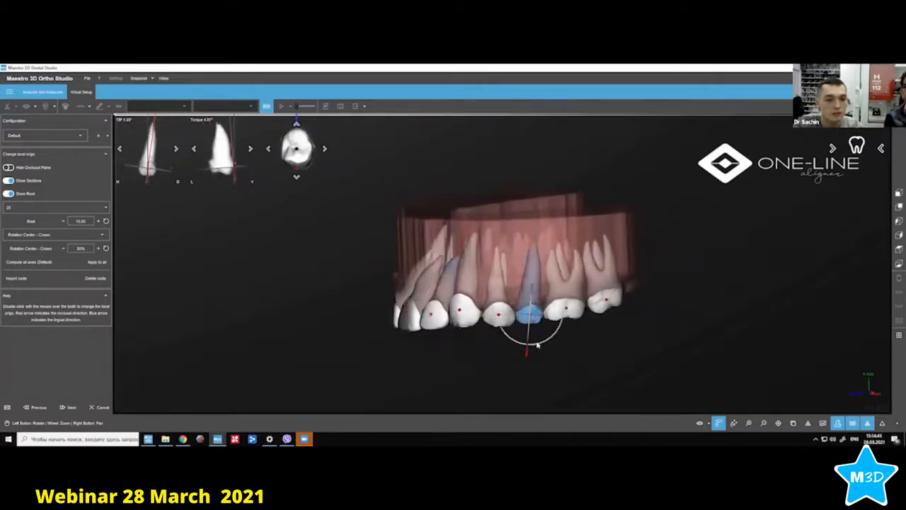
drag(537, 345, 545, 344)
drag(572, 289, 560, 288)
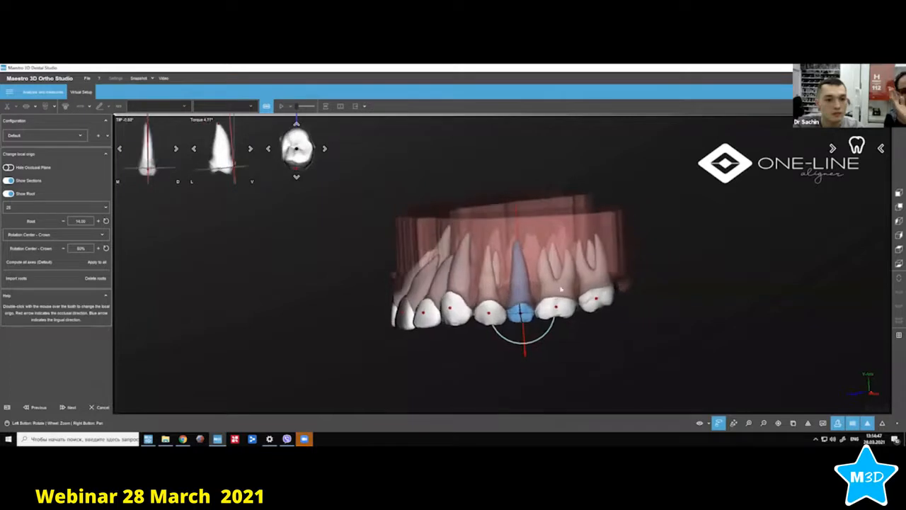
double_click(557, 307)
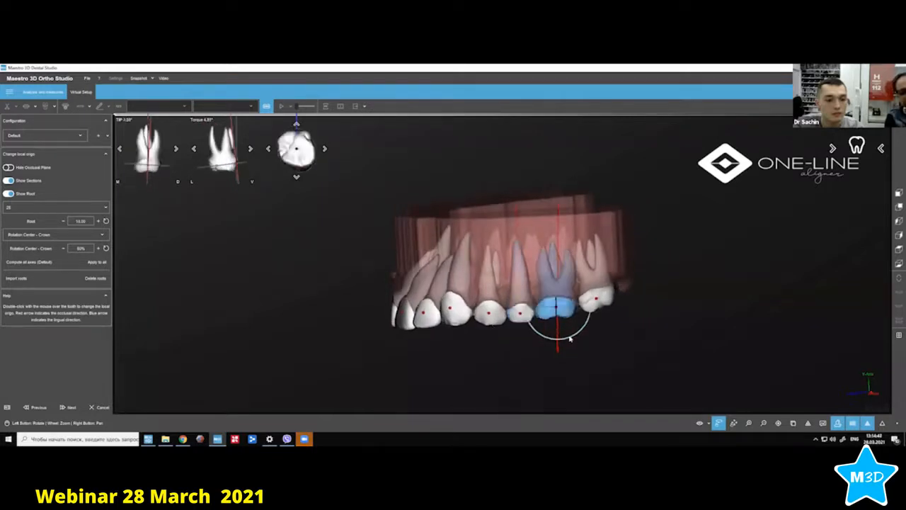
drag(569, 340, 547, 346)
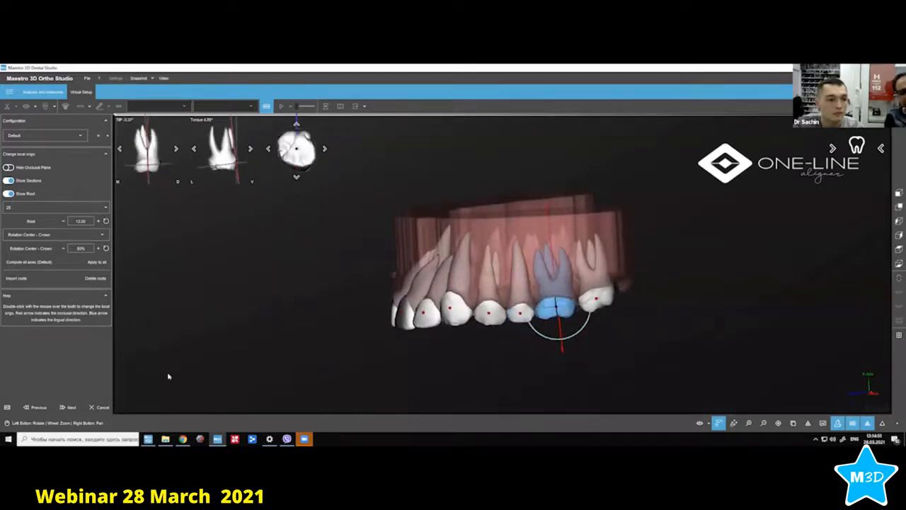
click(68, 406)
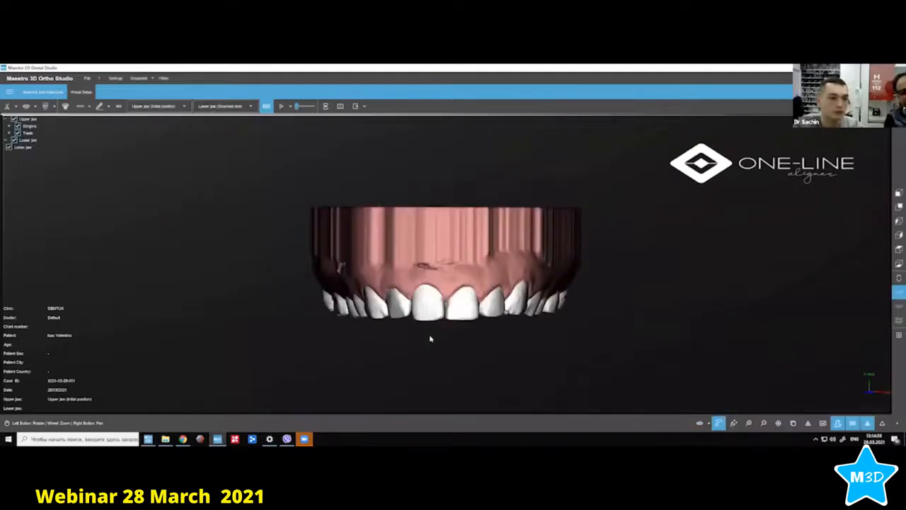
Rotate the upper jaw to show its biting surfaces, then enter Virtual Setup.
drag(430, 336, 429, 340)
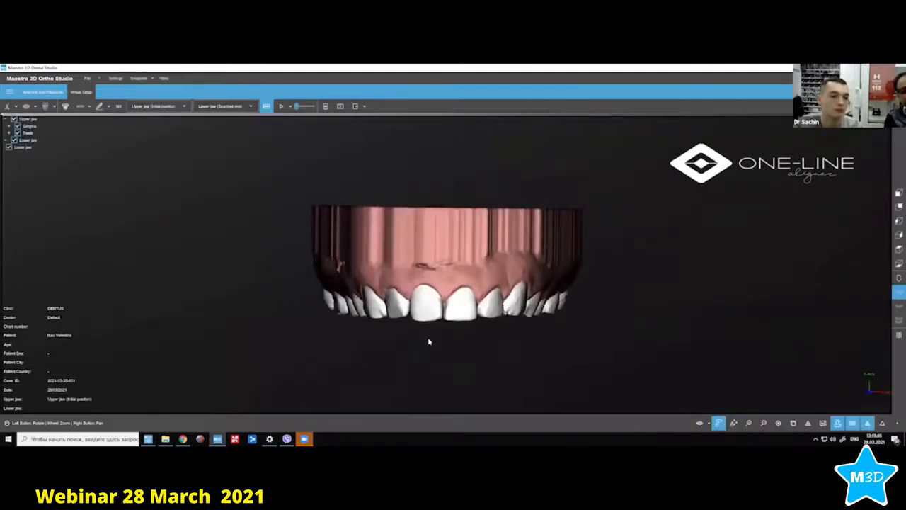
drag(439, 356, 456, 260)
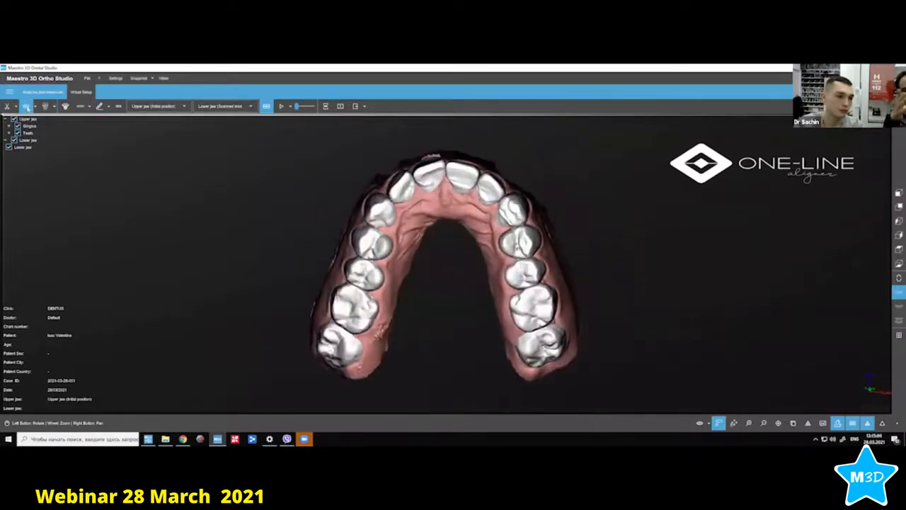
click(27, 106)
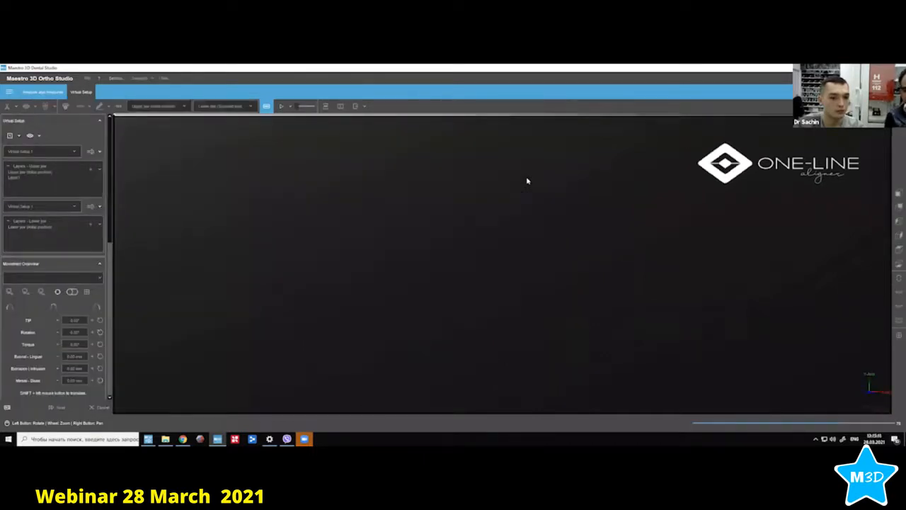
Hide the lower jaw model.
drag(534, 225, 512, 243)
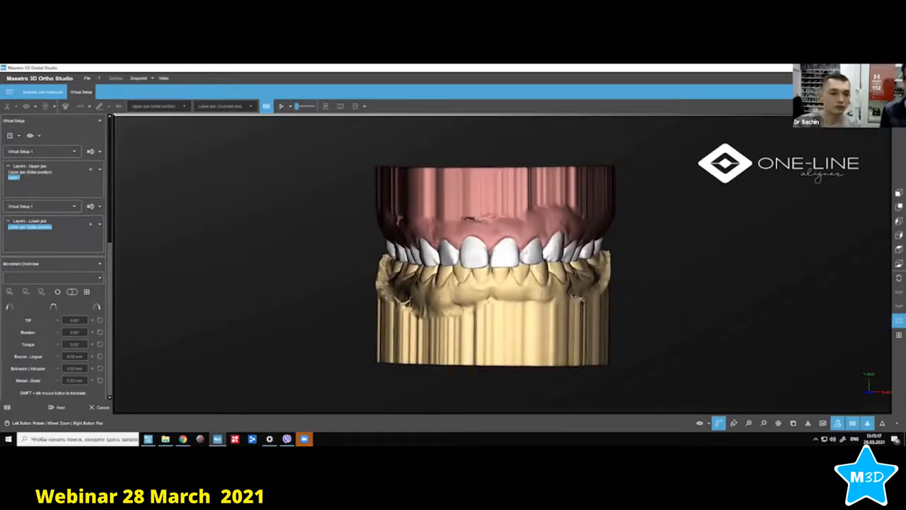
drag(562, 238, 545, 265)
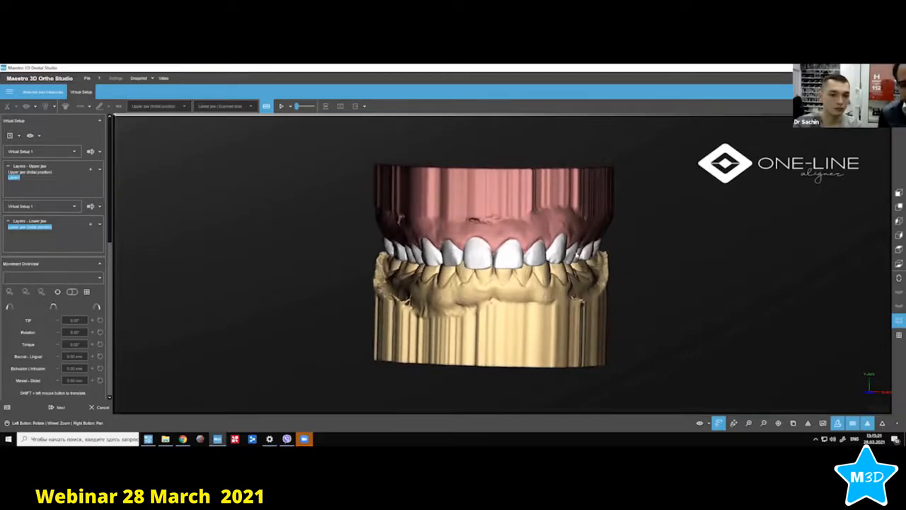
click(897, 293)
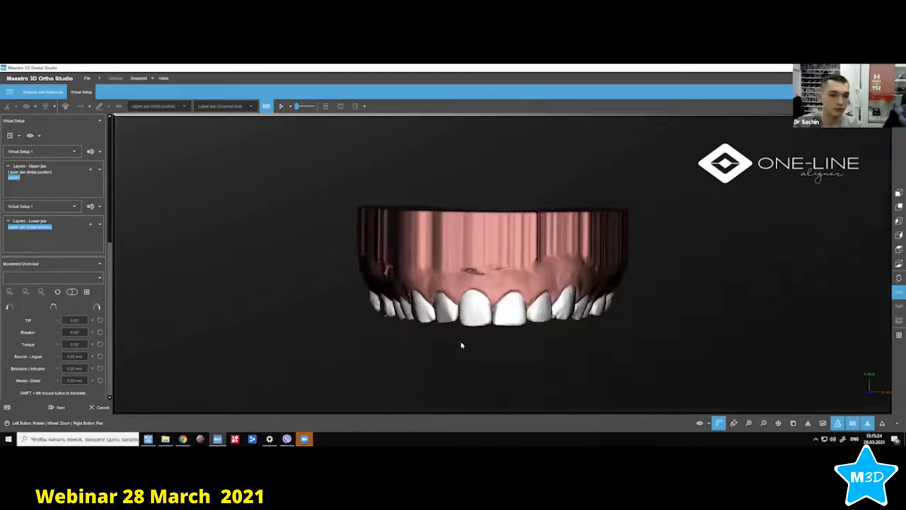
Turn the upper arch to a top-down occlusal view of its biting surfaces.
drag(461, 344, 493, 205)
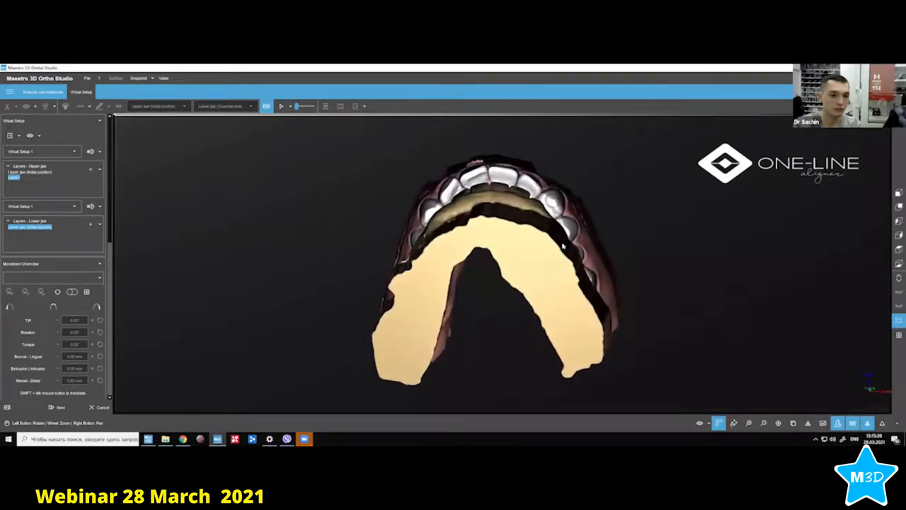
click(898, 292)
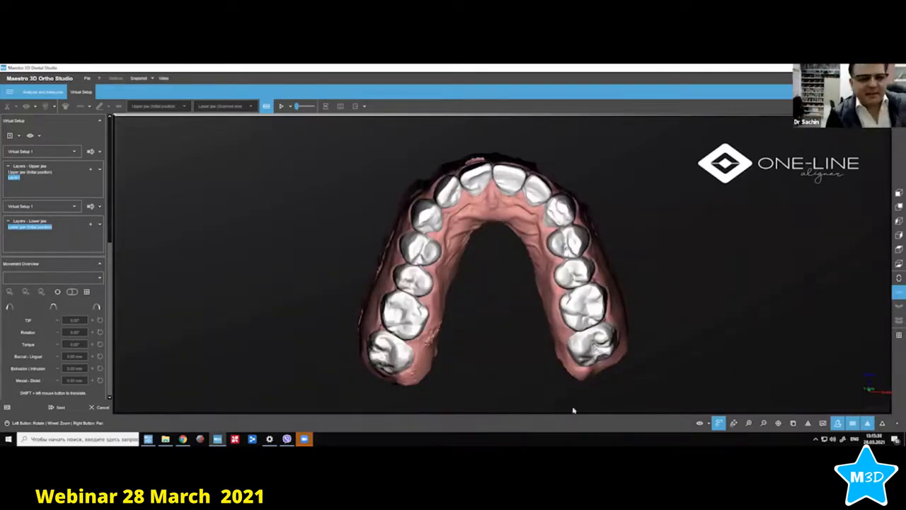
drag(479, 353, 501, 208)
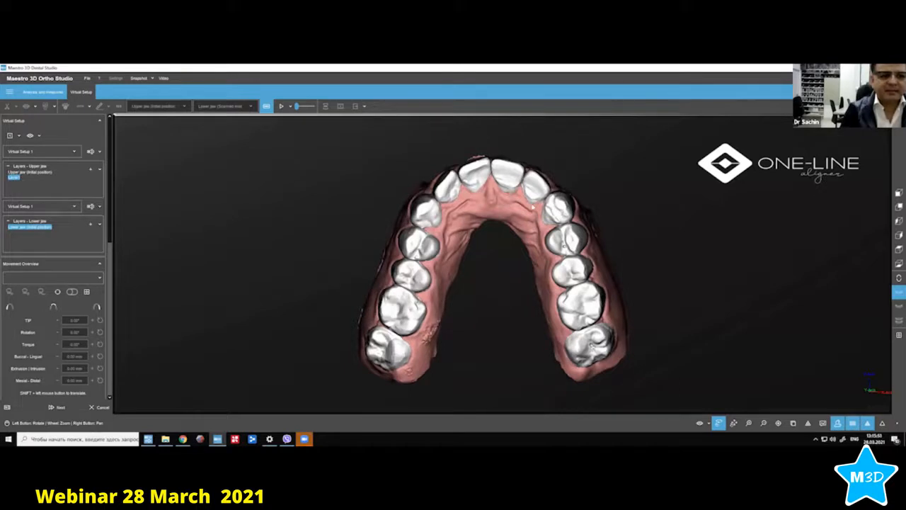
drag(533, 207, 513, 225)
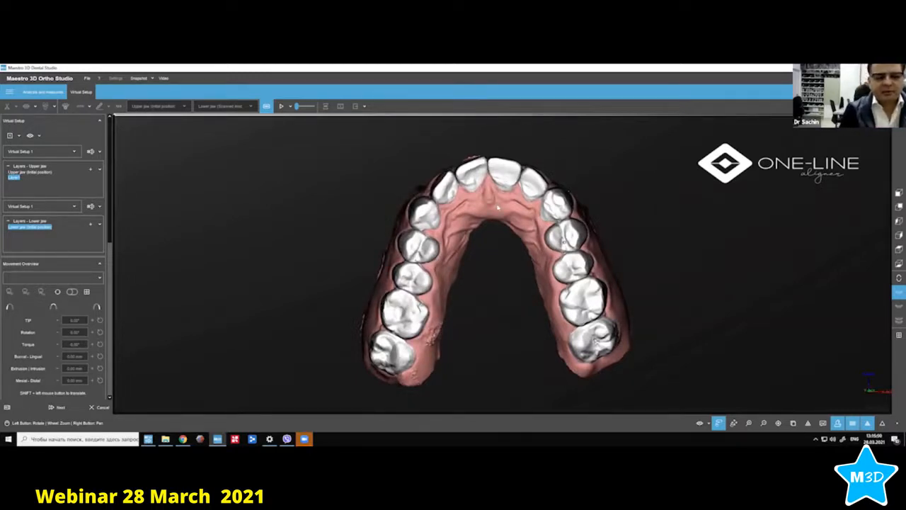
drag(463, 230, 439, 307)
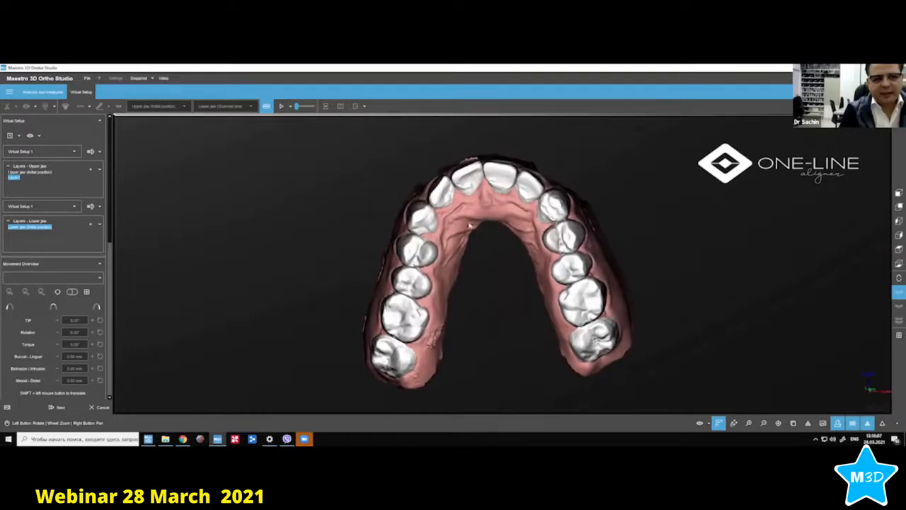
drag(469, 224, 472, 159)
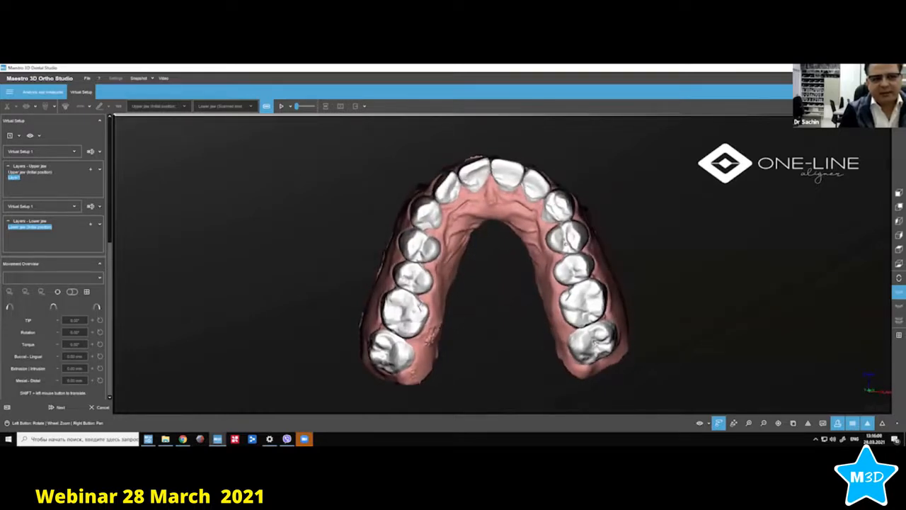
drag(489, 257, 485, 201)
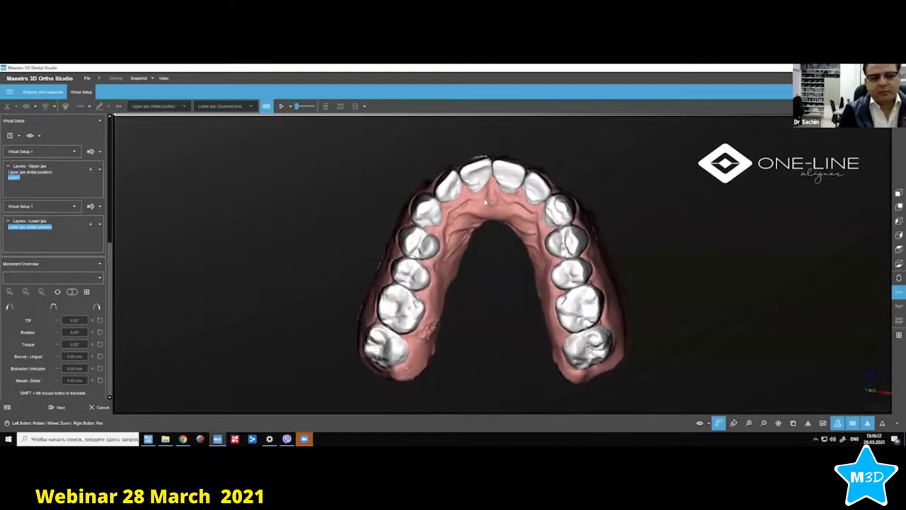
Reduce canine 13's rotation and nudge its mesial-distal position twice.
click(427, 213)
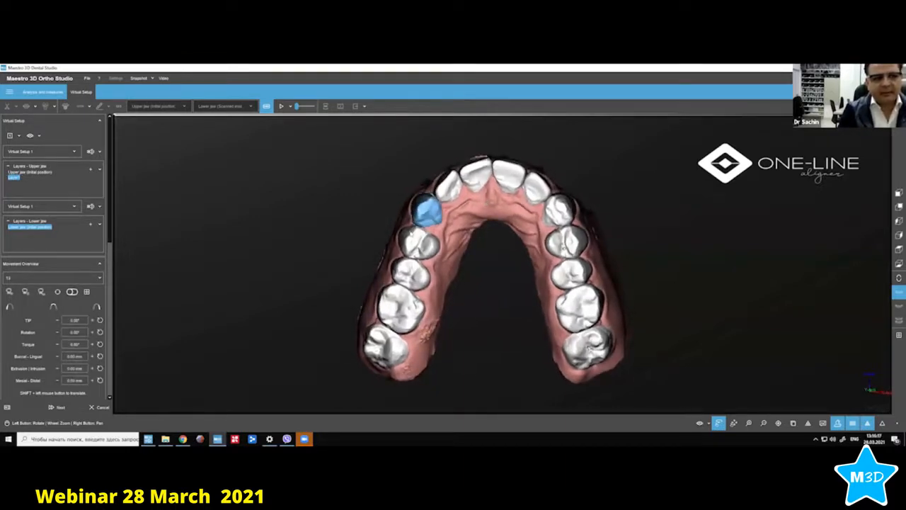
mouse_move(34, 333)
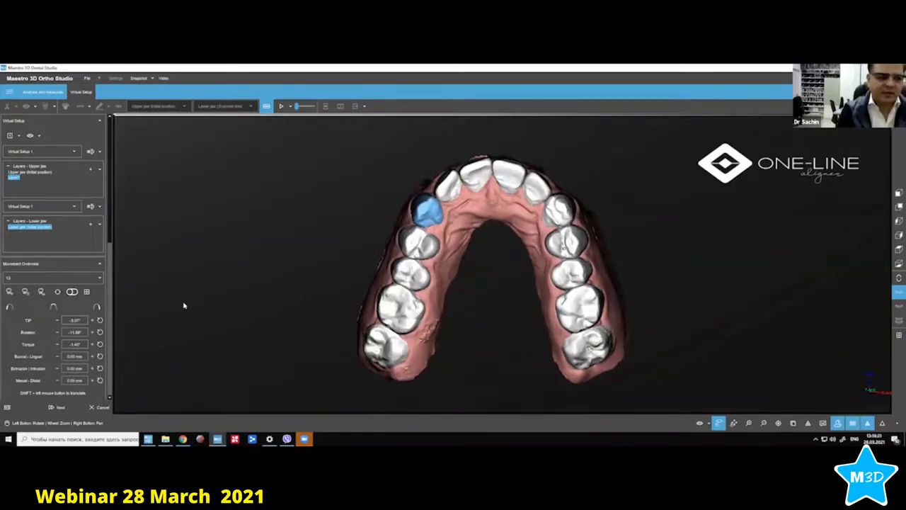
click(92, 332)
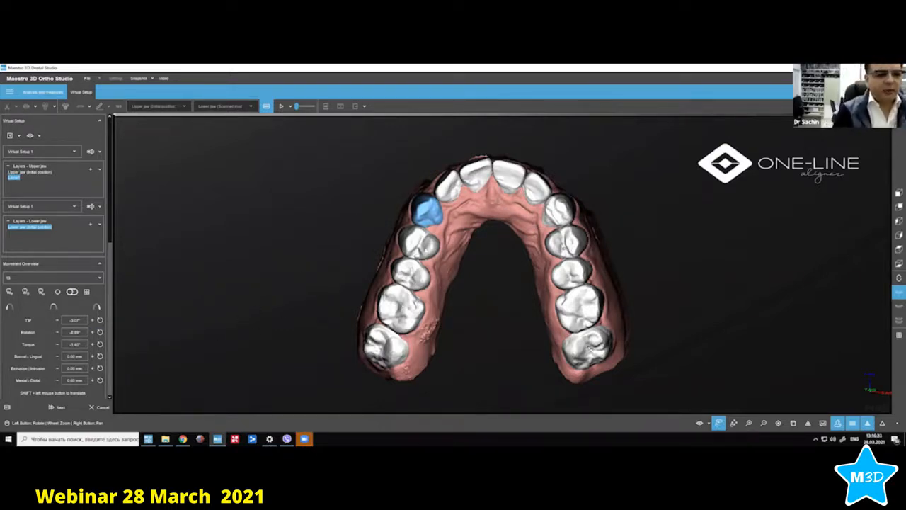
click(57, 380)
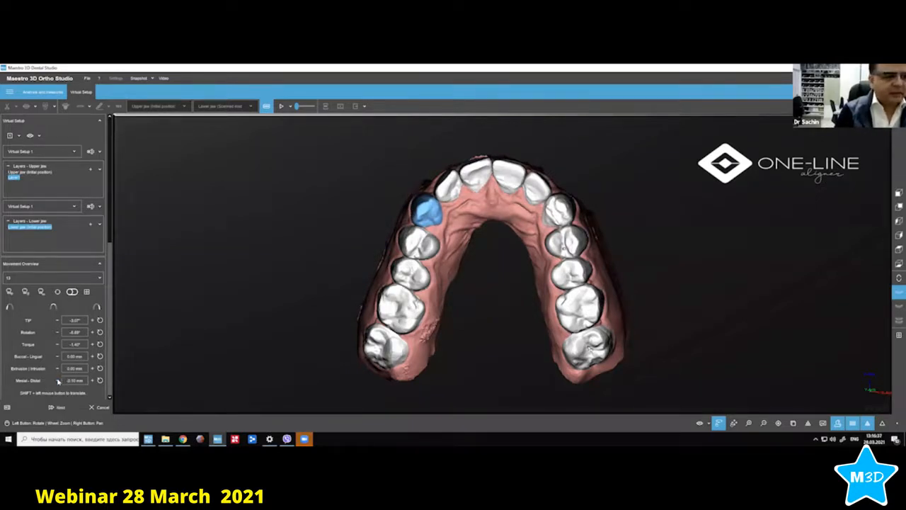
click(57, 380)
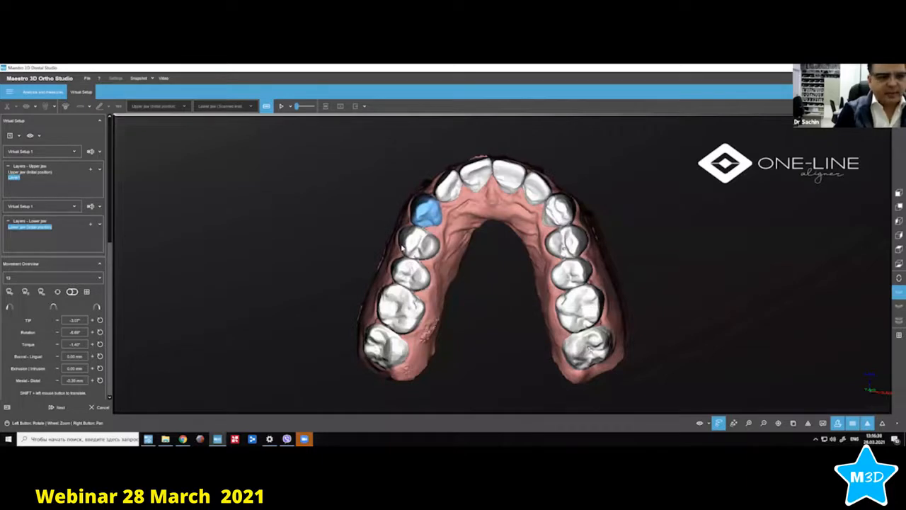
Edit canine 13's mesial-distal value, then add Layer2 to the upper jaw.
shift+drag(402, 248, 402, 248)
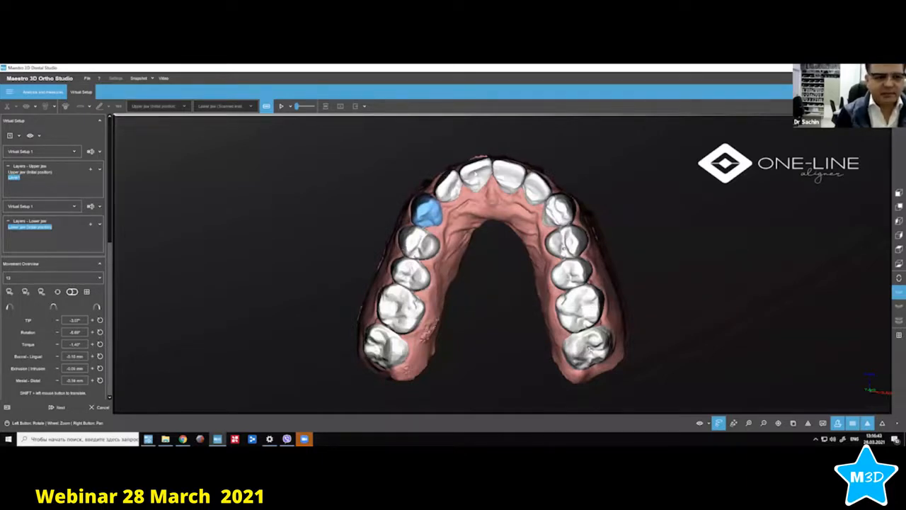
click(84, 381)
key(BackSpace)
key(BackSpace)
key(BackSpace)
key(BackSpace)
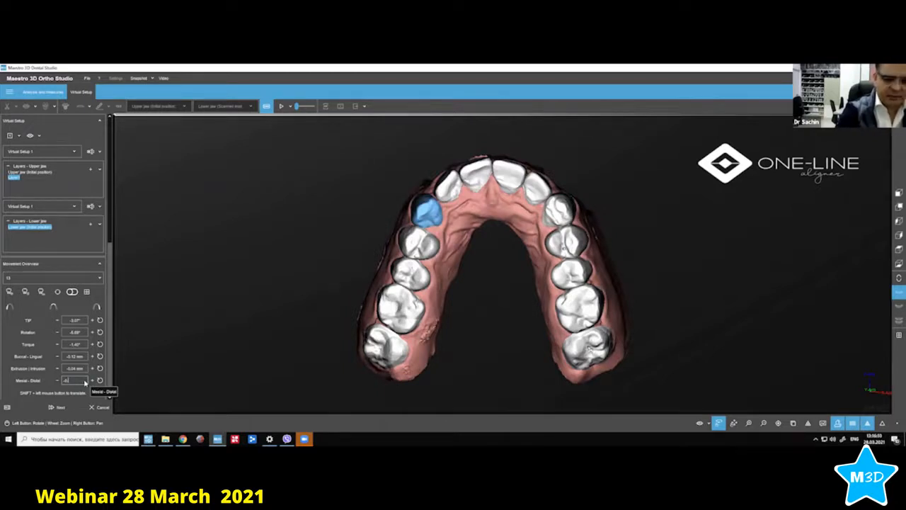
key(Return)
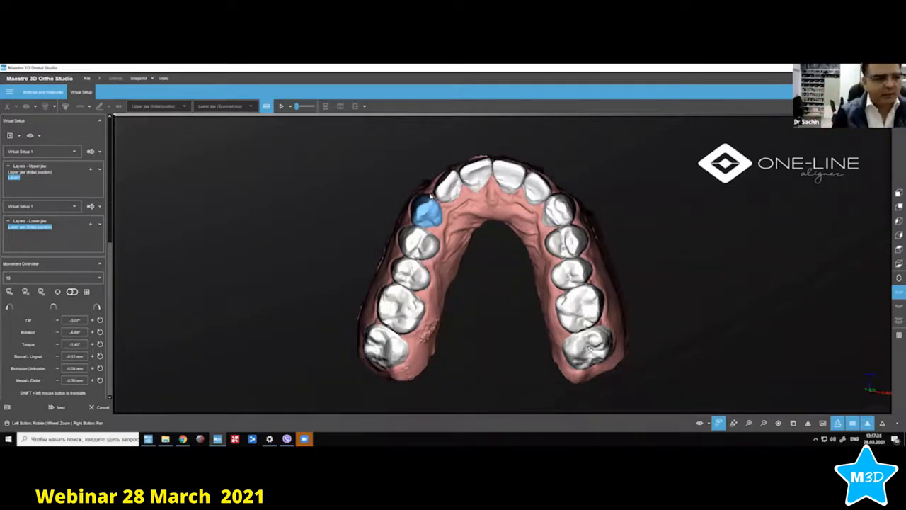
click(91, 169)
drag(521, 211, 441, 201)
Add Layer3 to the upper jaw and nudge central incisor 11 along the arch.
click(444, 195)
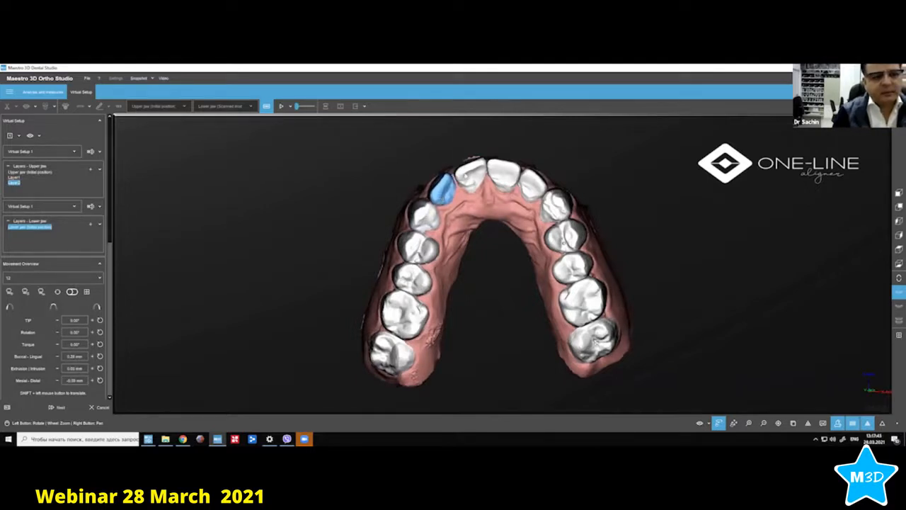
click(467, 175)
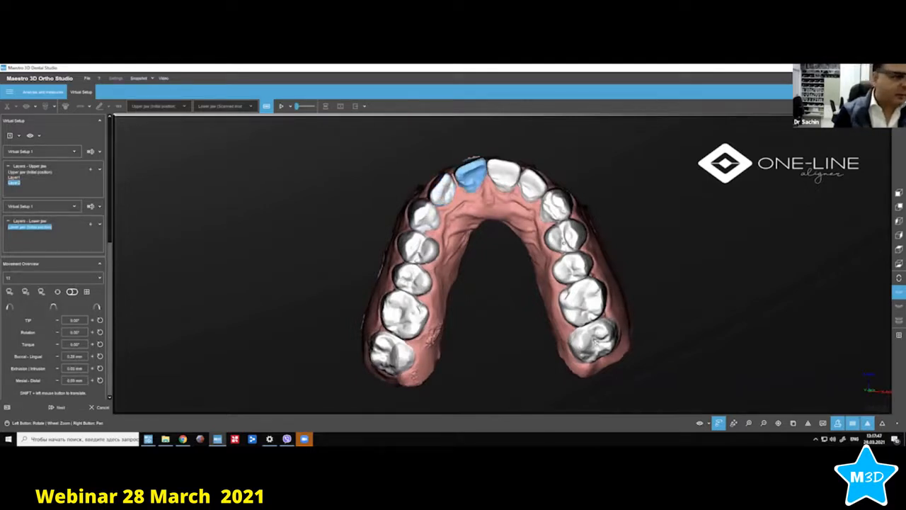
click(443, 187)
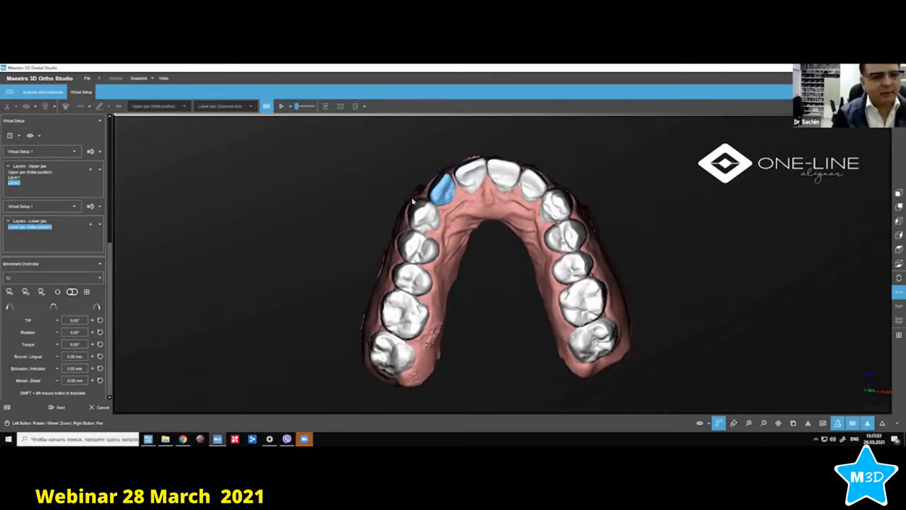
click(91, 169)
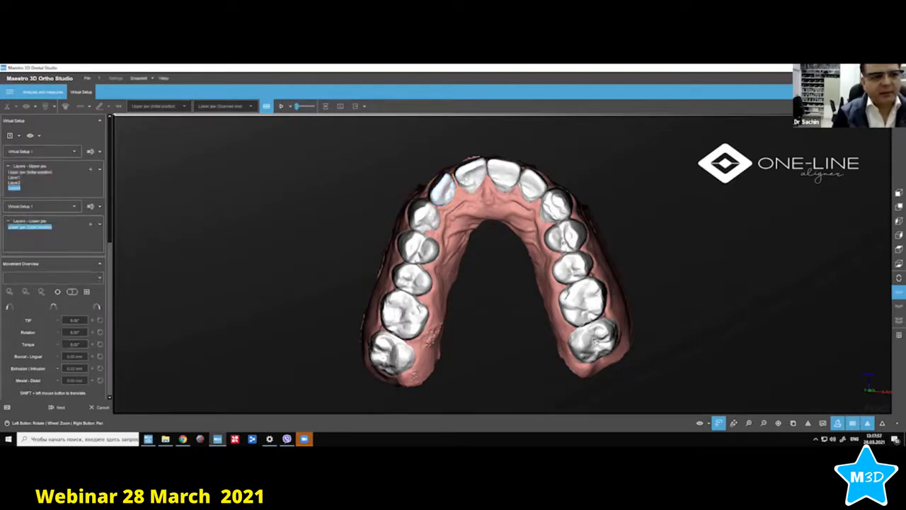
click(465, 177)
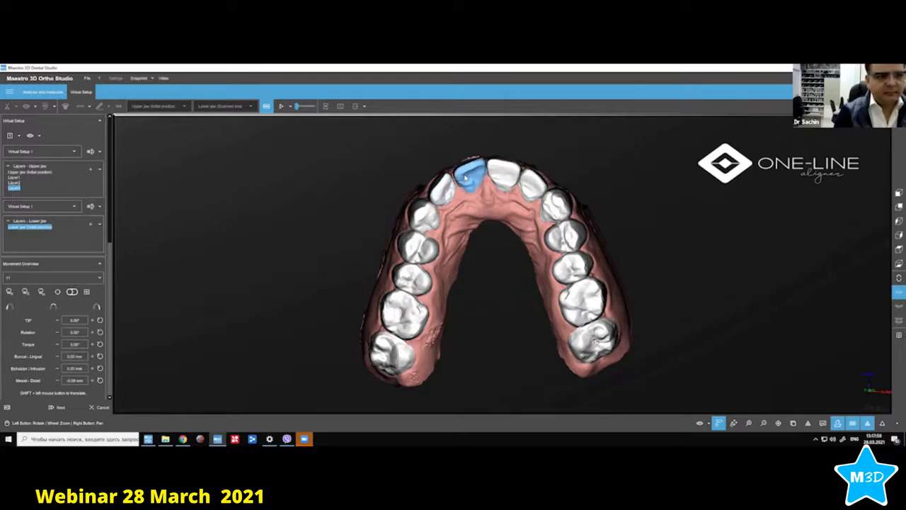
shift+drag(465, 177, 486, 163)
Raise tooth 12's torque to about 4.4°, viewed from the front.
click(449, 178)
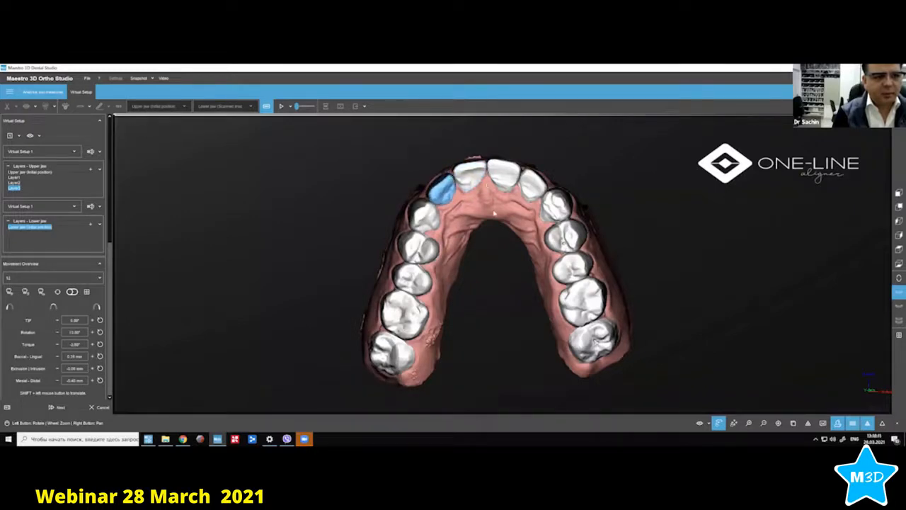
drag(493, 212, 496, 386)
drag(494, 259, 457, 209)
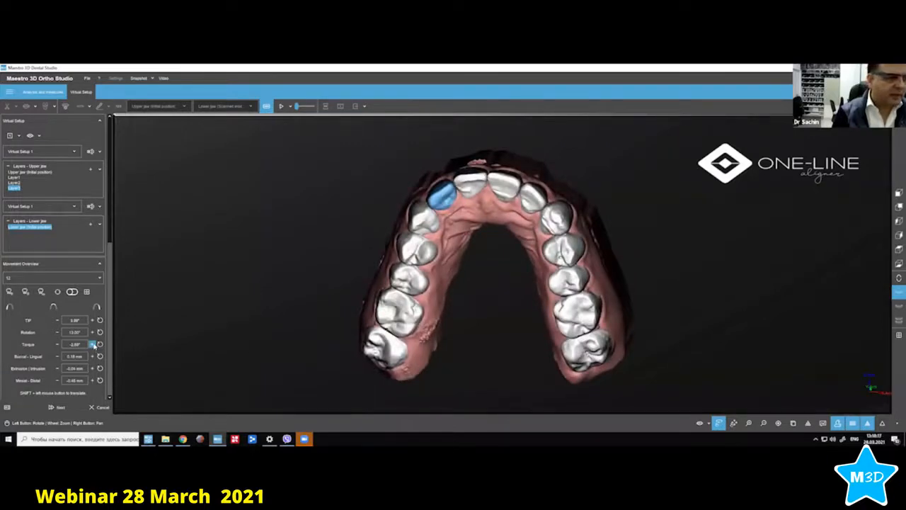
click(92, 344)
click(93, 344)
click(92, 344)
click(93, 344)
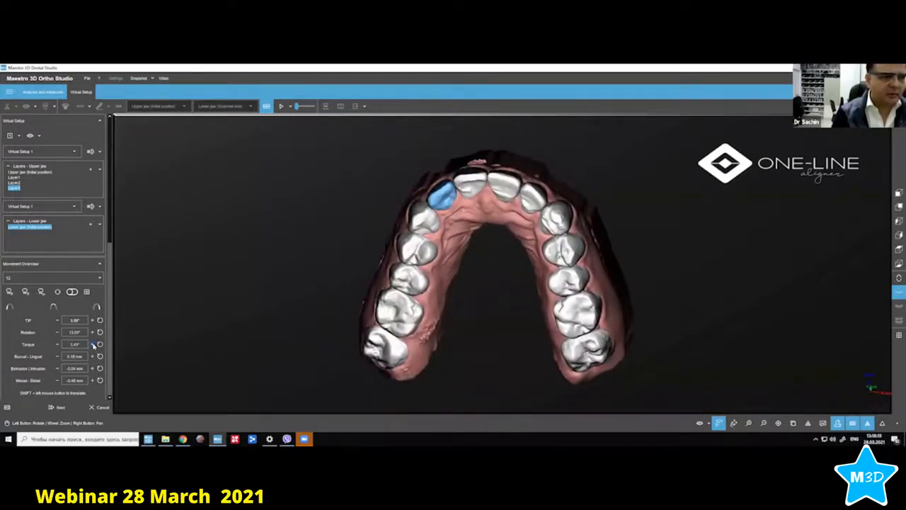
click(93, 344)
click(92, 344)
Review the movement values of teeth 11 and 22 from frontal and occlusal views.
drag(464, 245, 495, 269)
drag(557, 237, 538, 230)
click(468, 181)
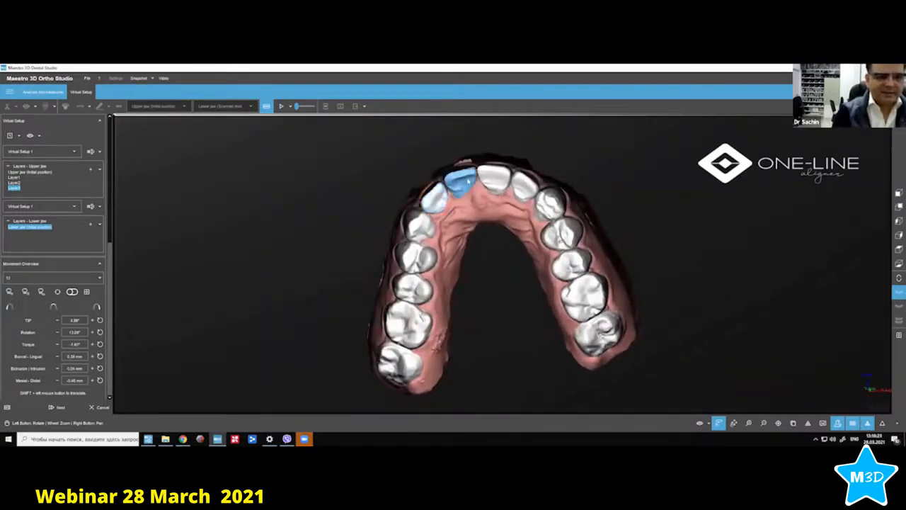
drag(492, 204, 513, 200)
drag(490, 242, 510, 333)
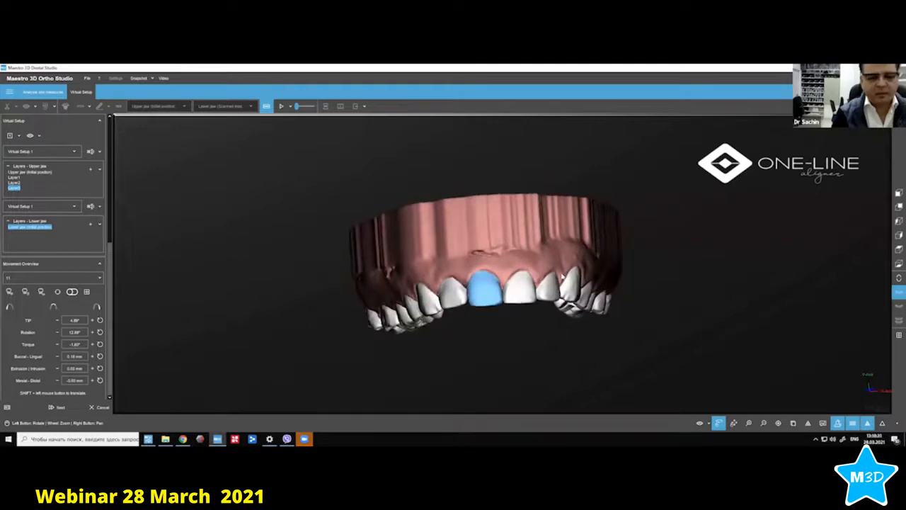
drag(493, 368, 450, 221)
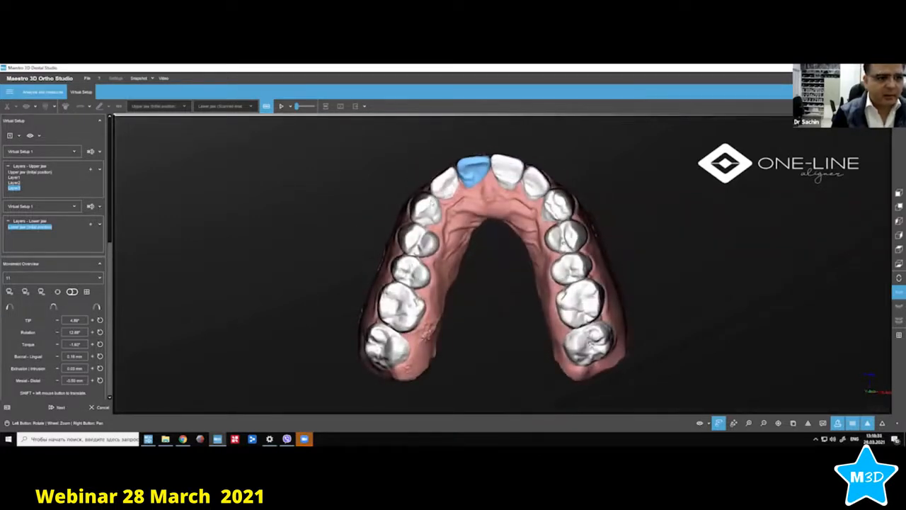
click(431, 202)
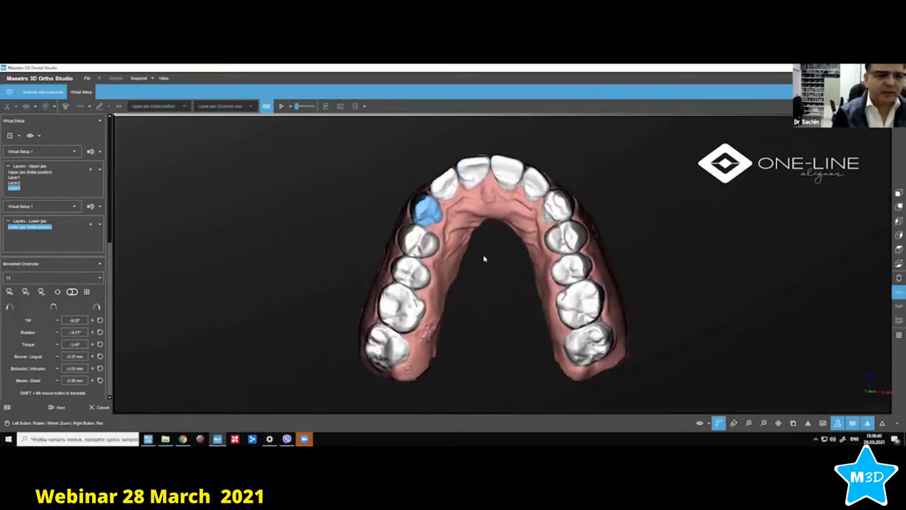
drag(483, 257, 546, 198)
click(542, 196)
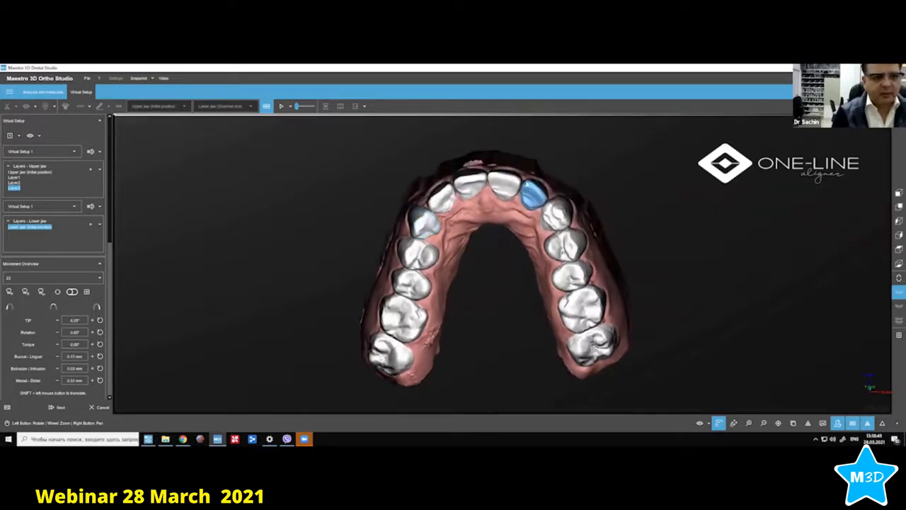
drag(488, 237, 477, 322)
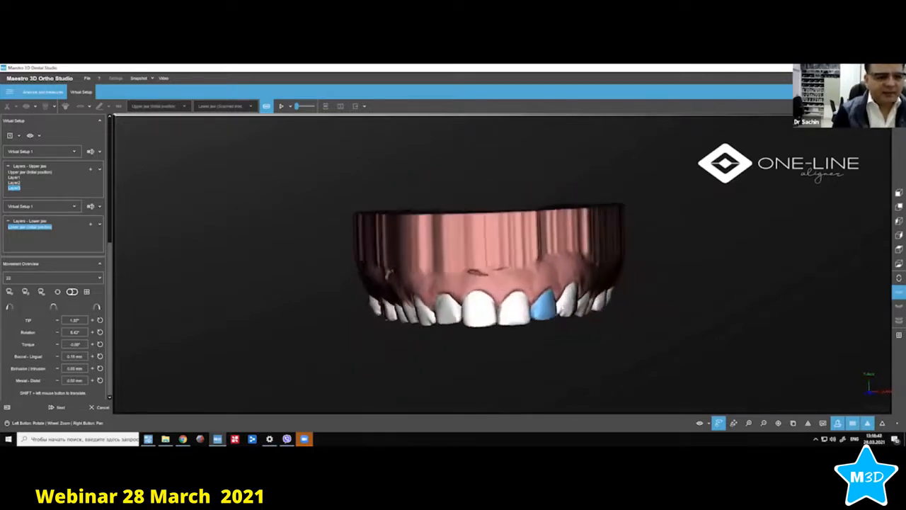
drag(109, 239, 122, 402)
Show the IPR chart and move it off the jaw model.
click(38, 145)
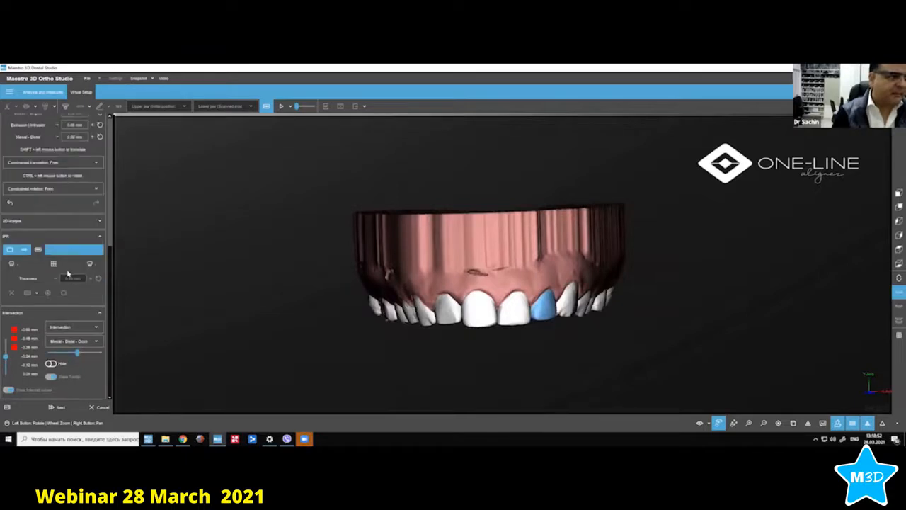
click(54, 264)
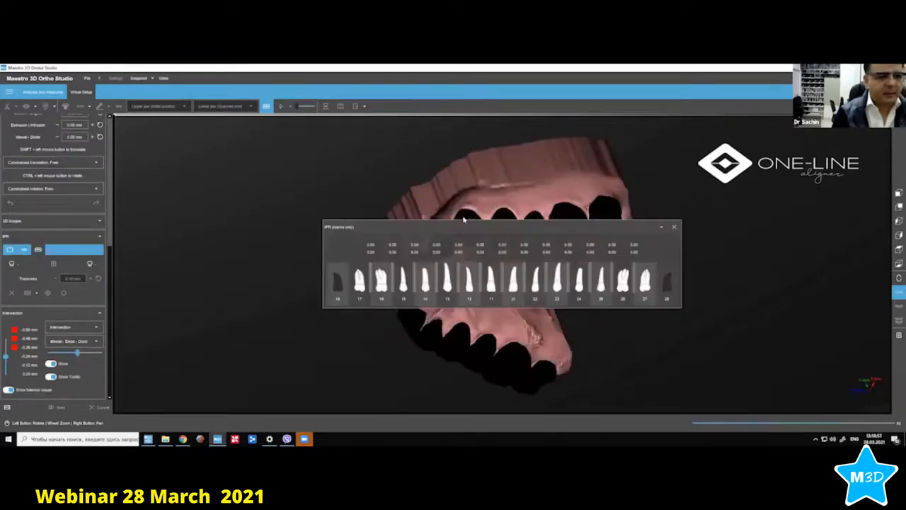
drag(473, 228, 311, 151)
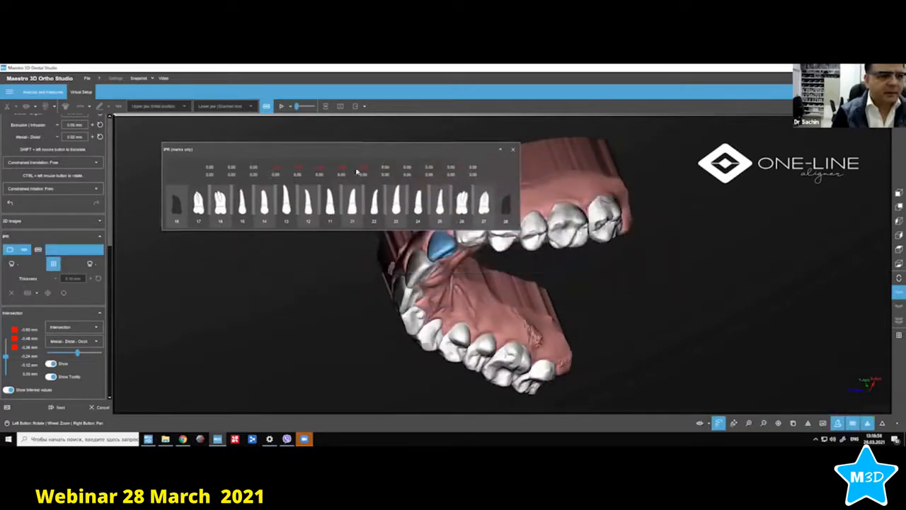
drag(550, 206, 613, 260)
right_drag(613, 259, 671, 263)
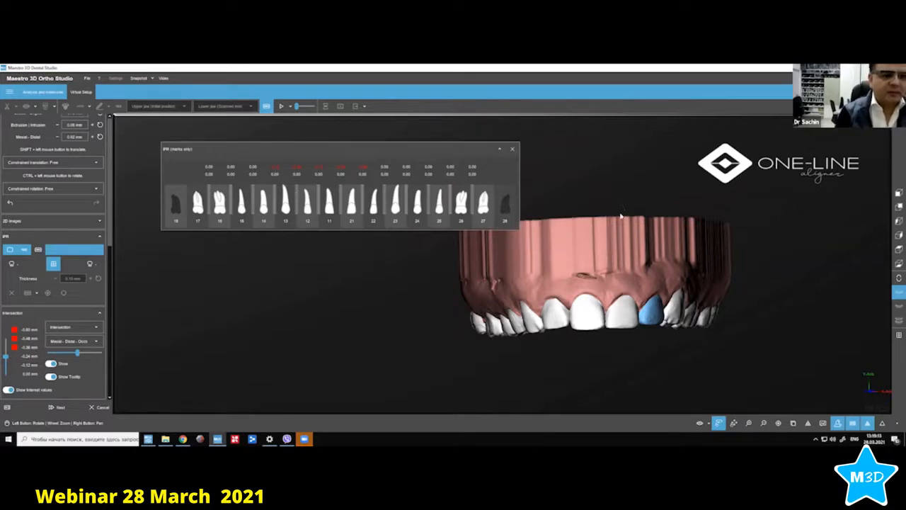
Orbit the arch to inspect the IPR amounts, then close the IPR chart.
drag(563, 303, 601, 297)
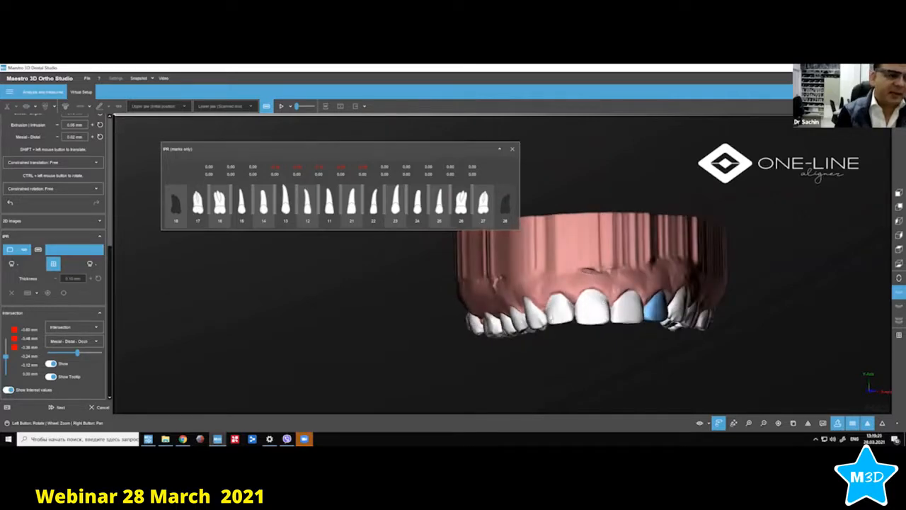
drag(615, 300, 582, 297)
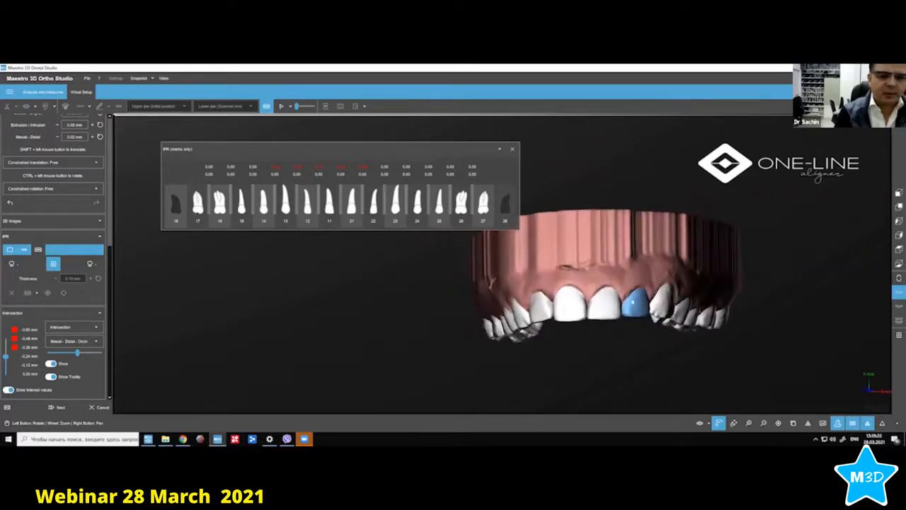
drag(591, 381, 525, 170)
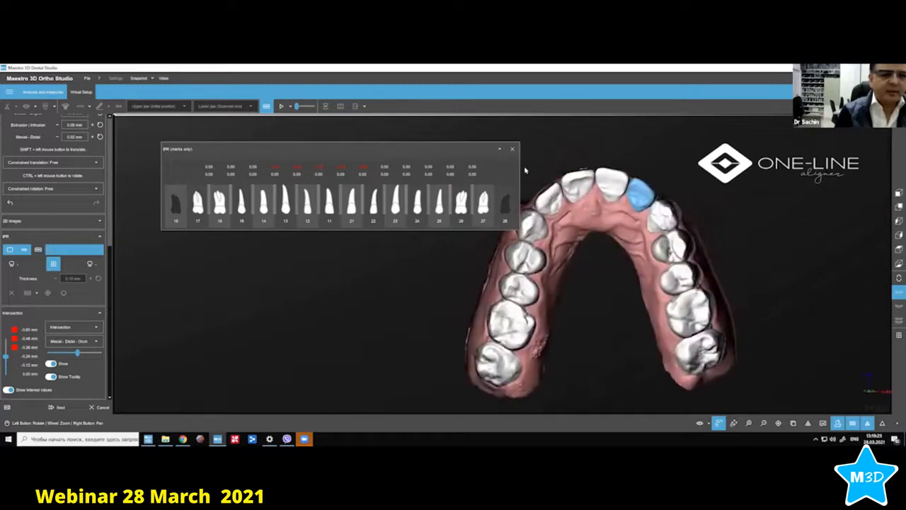
click(511, 148)
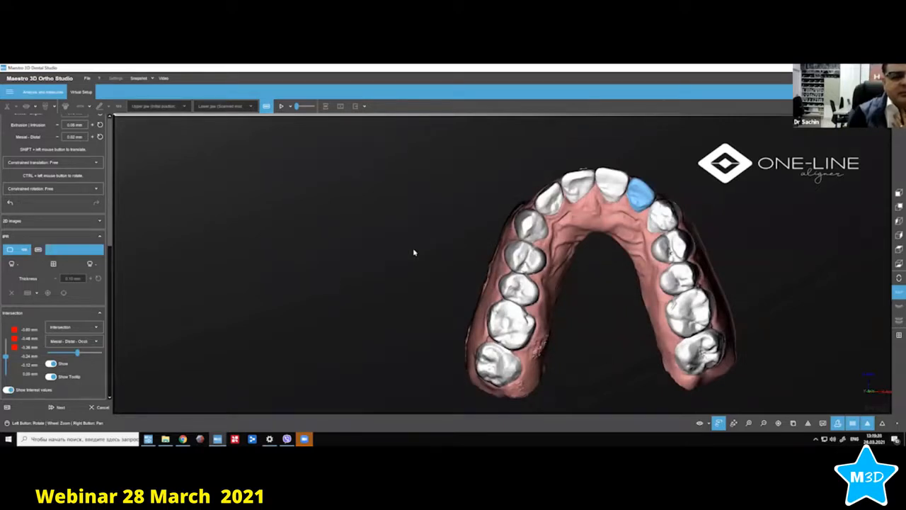
right_drag(593, 251, 488, 230)
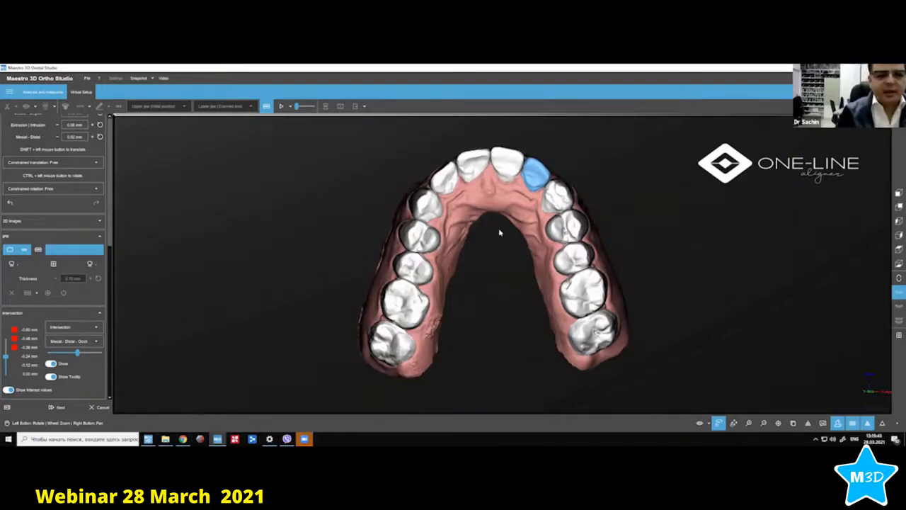
Turn on the Teeth – Initial position overlay and select the upper jaw's initial position.
click(705, 423)
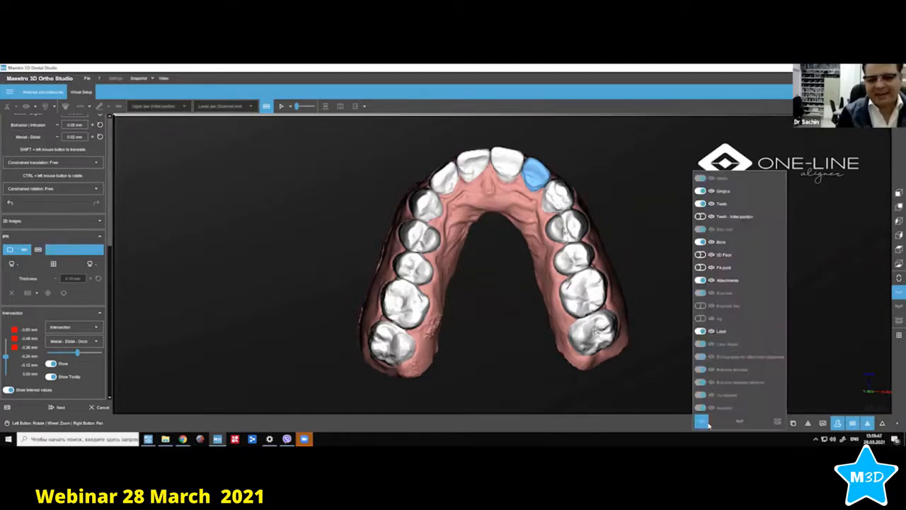
click(701, 216)
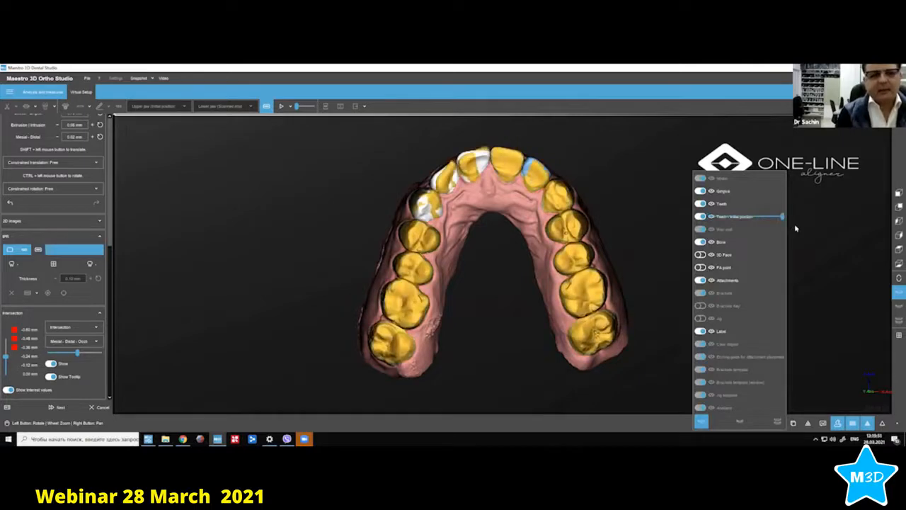
drag(588, 159, 584, 167)
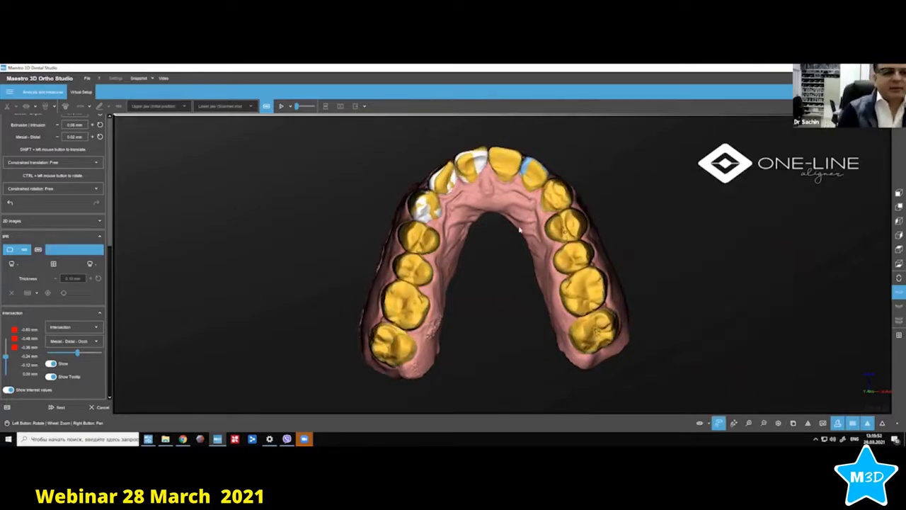
drag(519, 229, 516, 238)
click(109, 148)
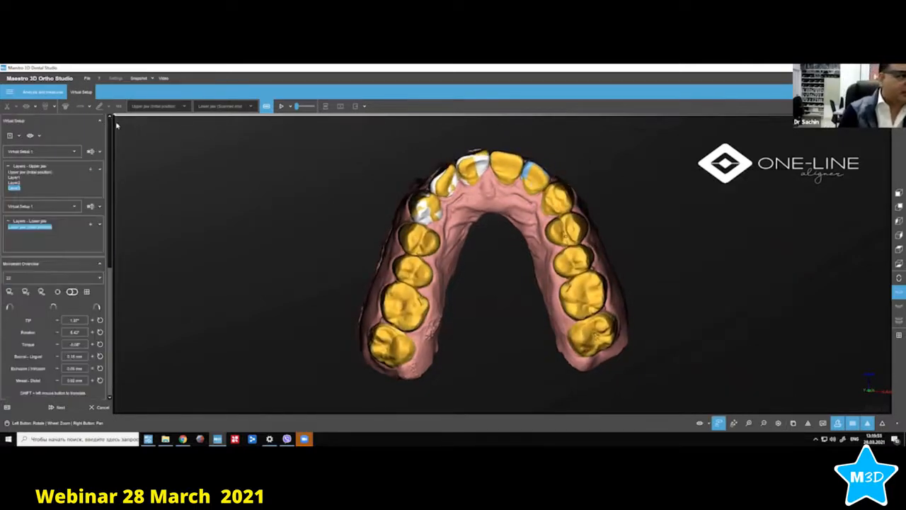
click(49, 172)
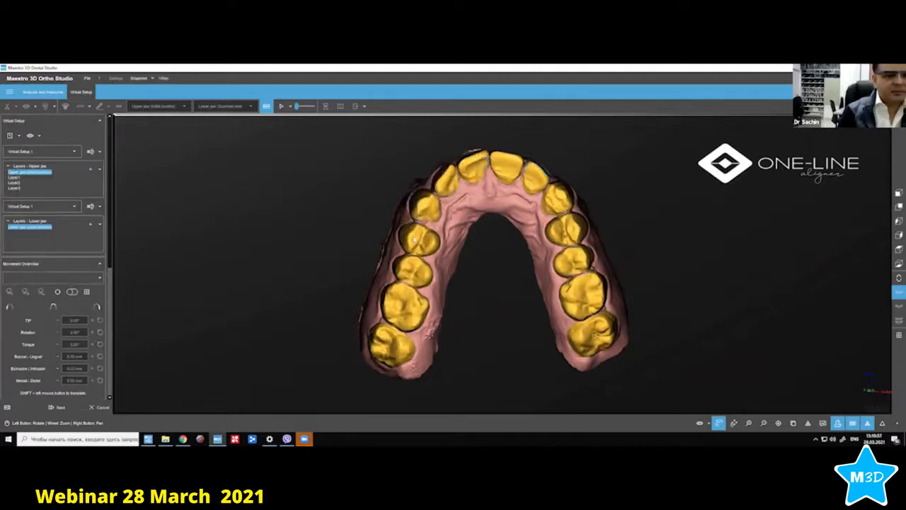
Hide the initial-position overlay and load the upper jaw's Layer1 stage.
click(699, 423)
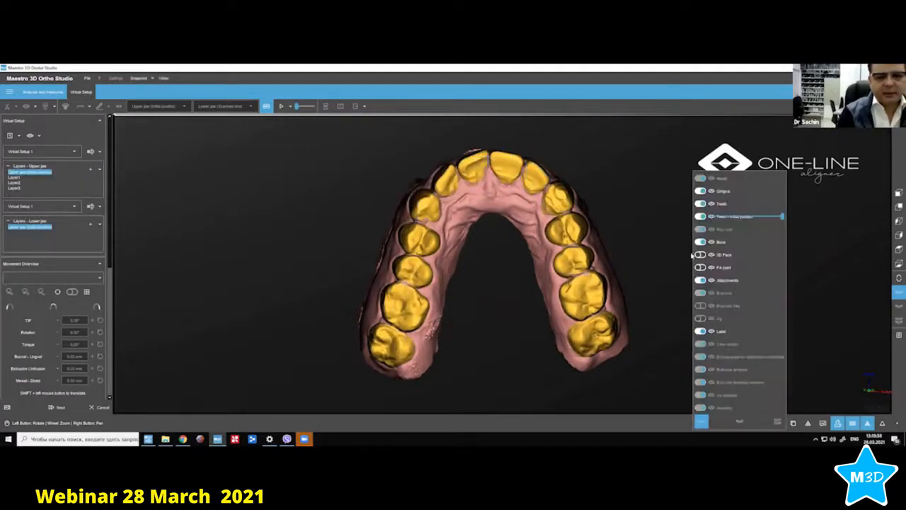
click(700, 216)
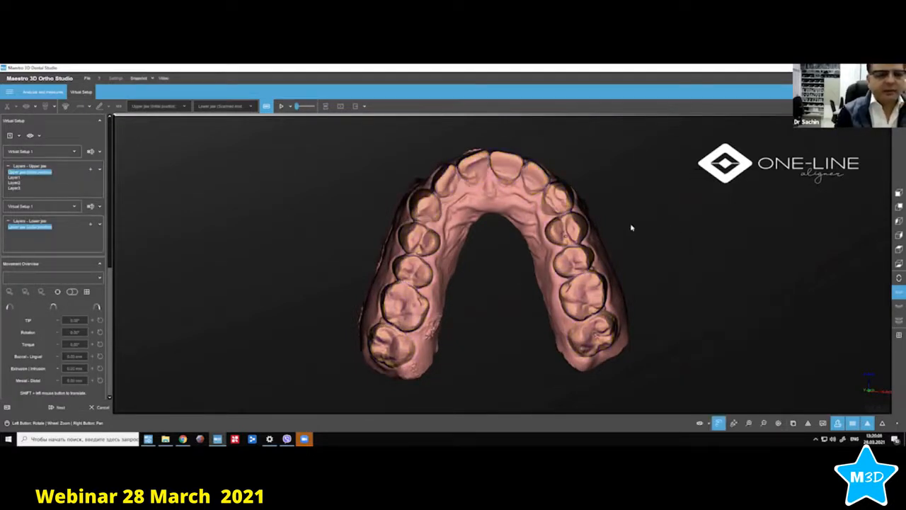
drag(493, 221, 450, 171)
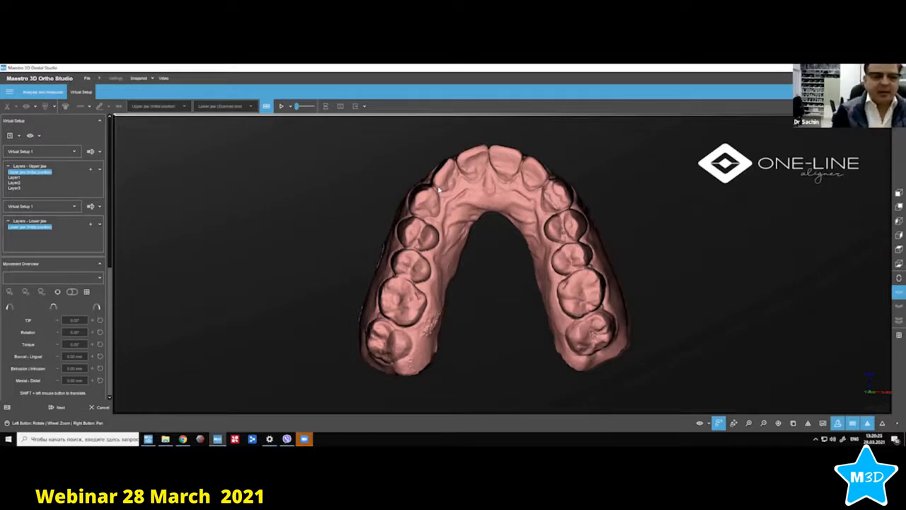
drag(508, 161, 507, 166)
click(13, 178)
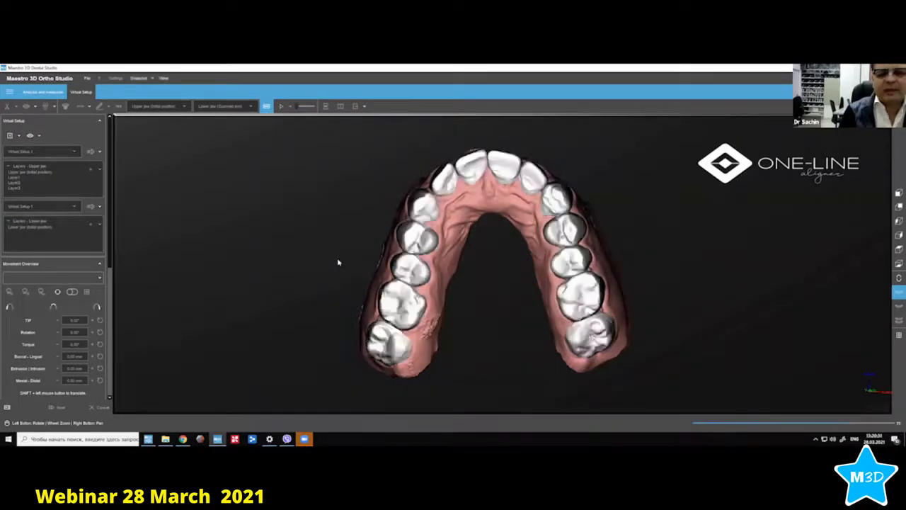
Load Layer3 and check teeth 12 and 11, with tooth 12 at 4.41° torque and 13.07° rotation.
drag(503, 211, 623, 262)
click(14, 188)
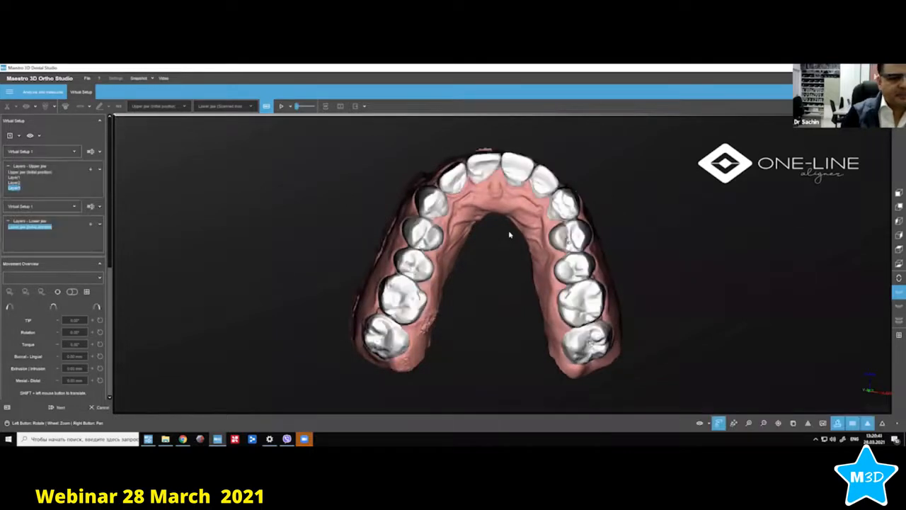
drag(500, 223, 489, 212)
click(449, 175)
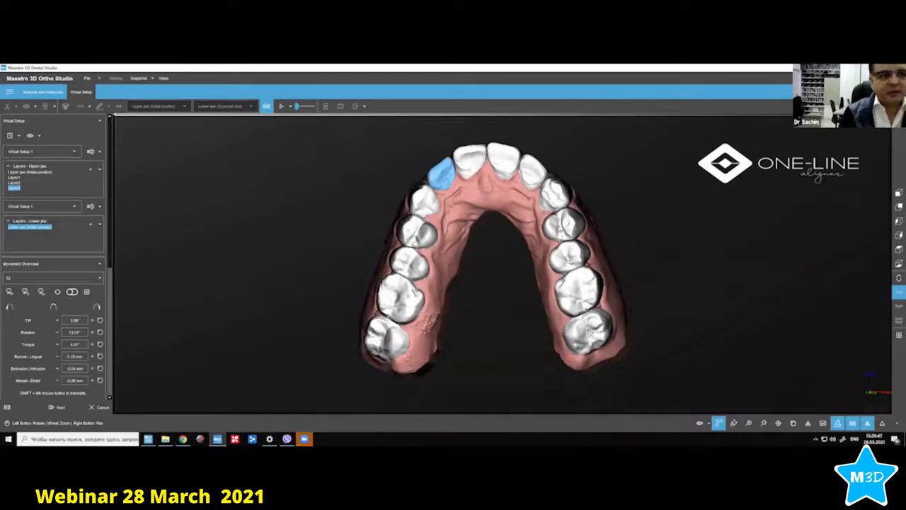
click(470, 161)
drag(480, 214, 483, 225)
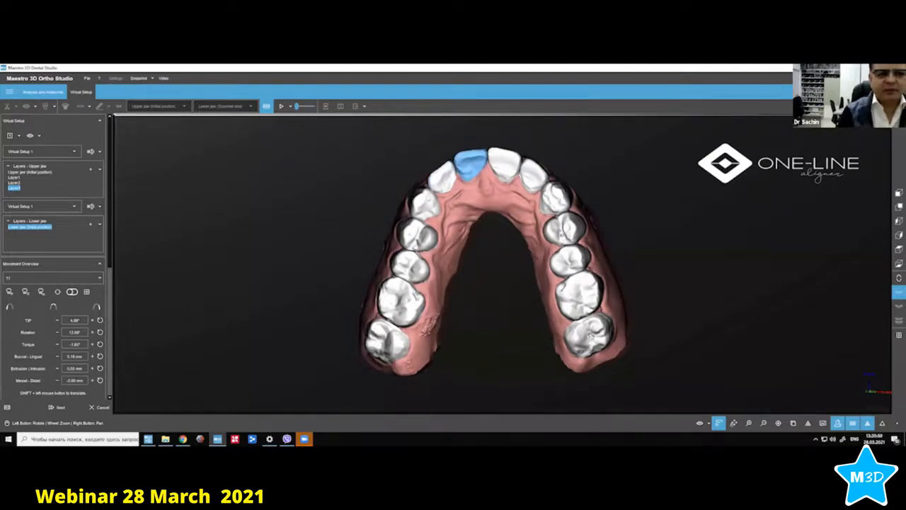
click(441, 177)
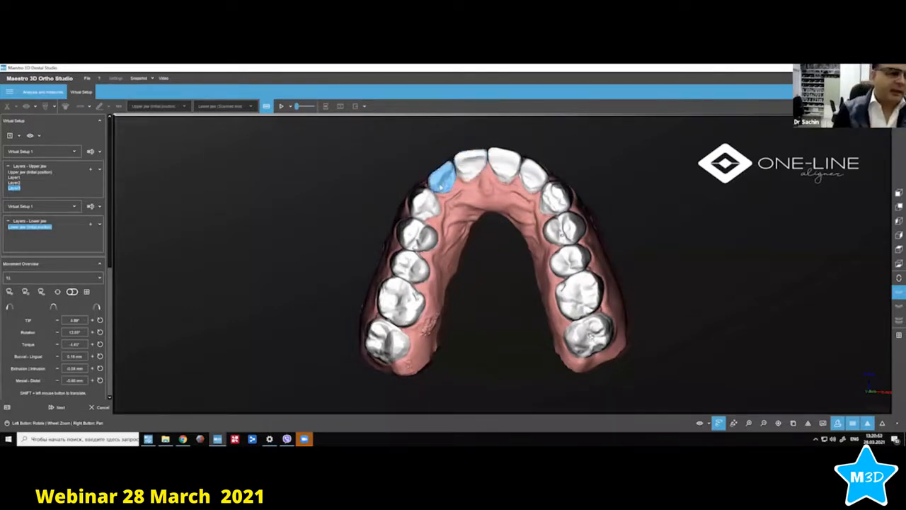
drag(465, 195, 469, 201)
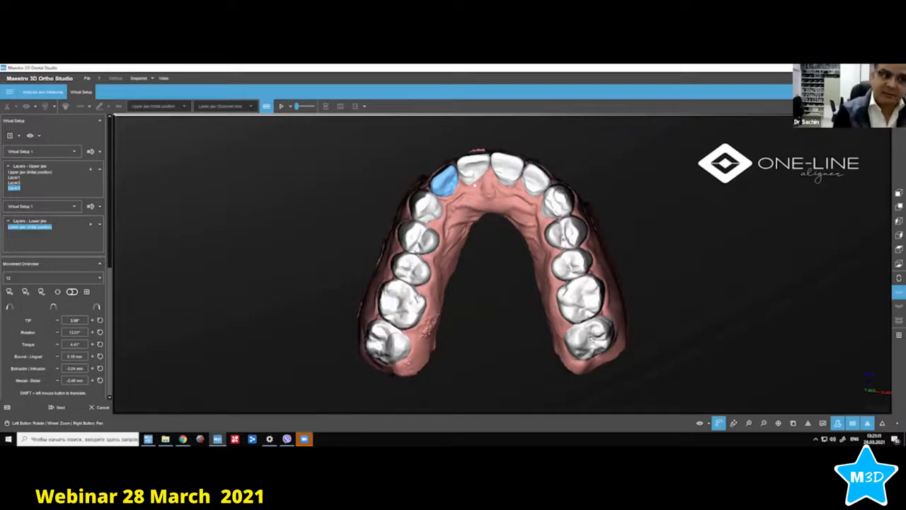
drag(476, 184, 521, 318)
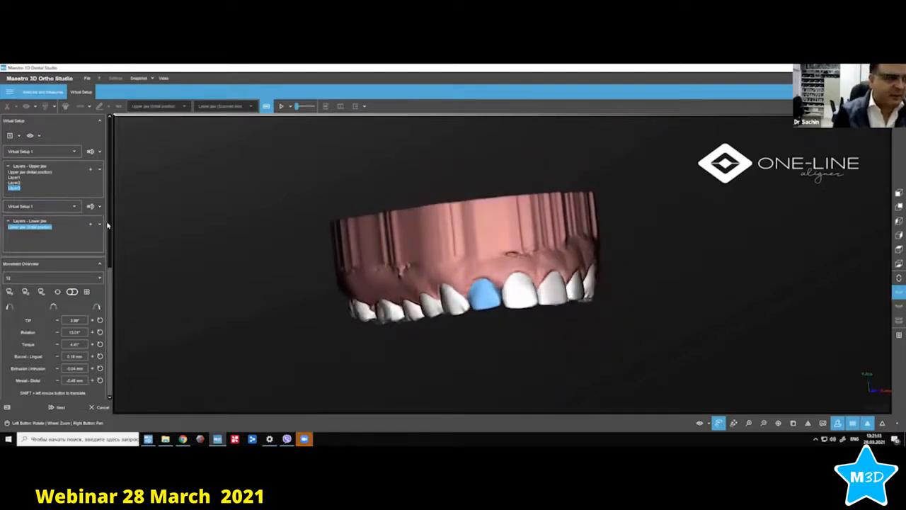
Scroll to the Attachments section and choose the attach1 sphere attachment shape.
scroll(85, 268, down, 6)
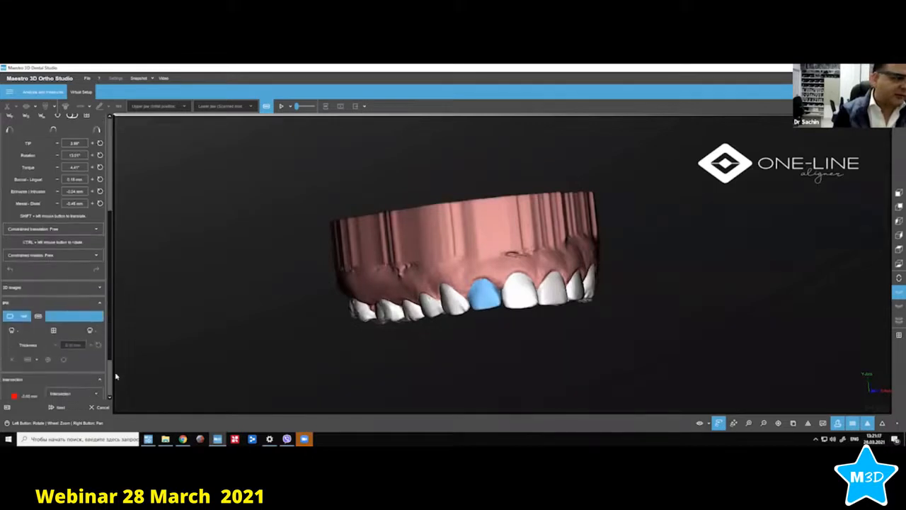
click(13, 269)
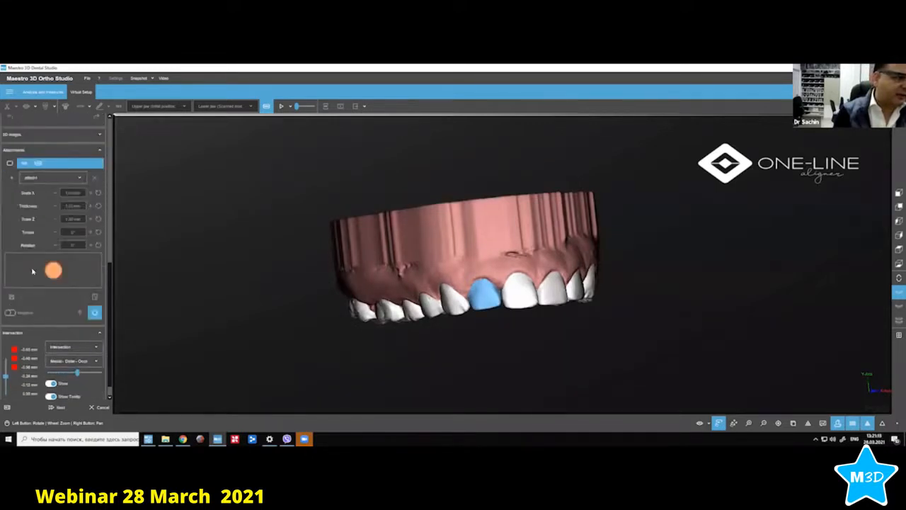
click(81, 180)
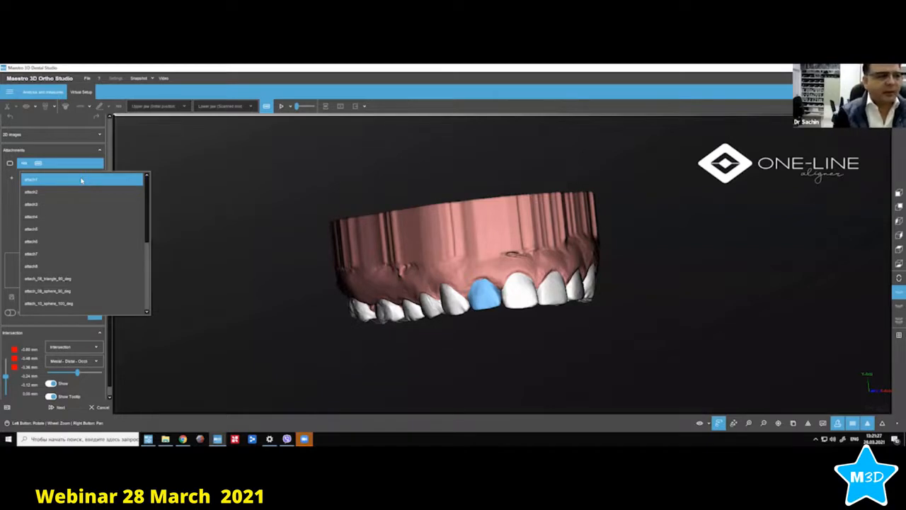
click(81, 179)
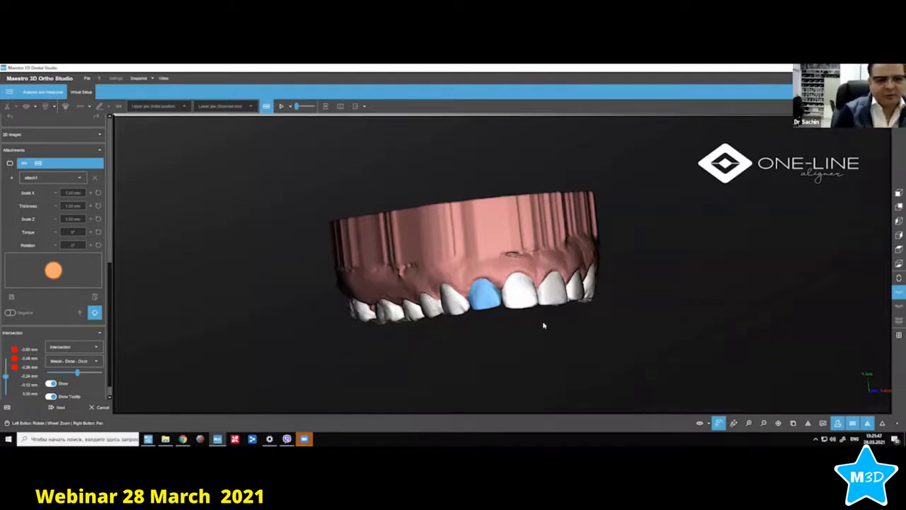
Add a new attach1 attachment and place it on the upper central incisor.
drag(544, 325, 263, 228)
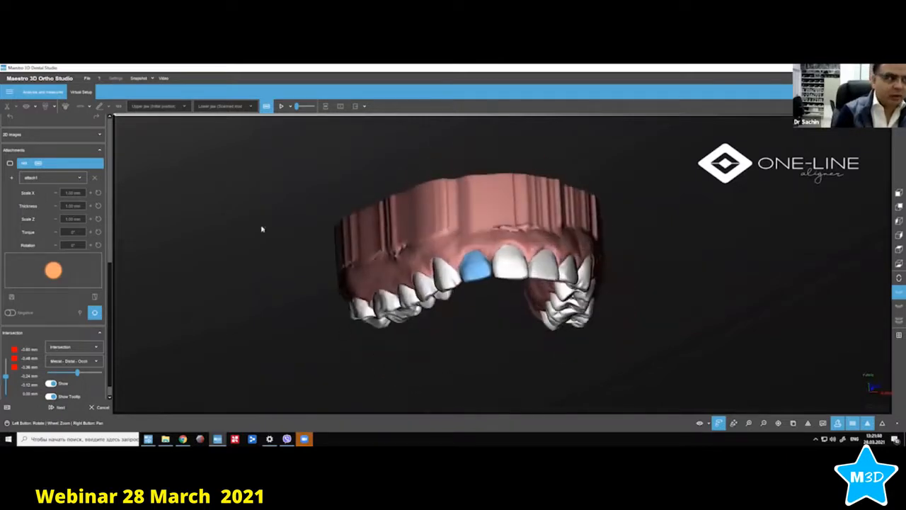
click(11, 177)
drag(547, 258, 552, 270)
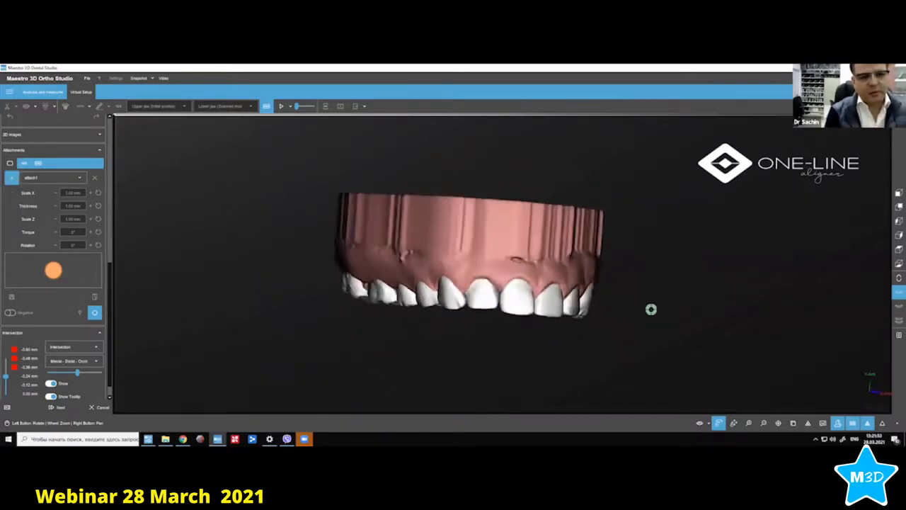
drag(651, 309, 656, 312)
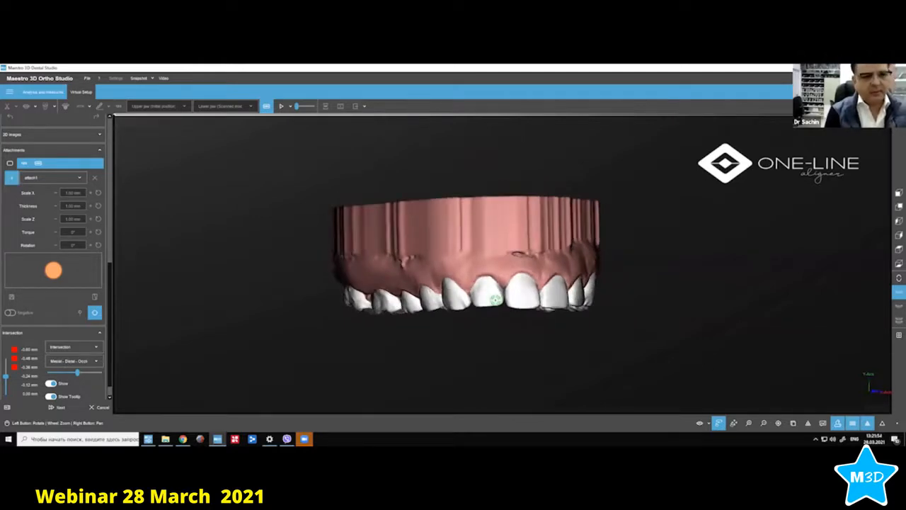
drag(512, 368, 502, 331)
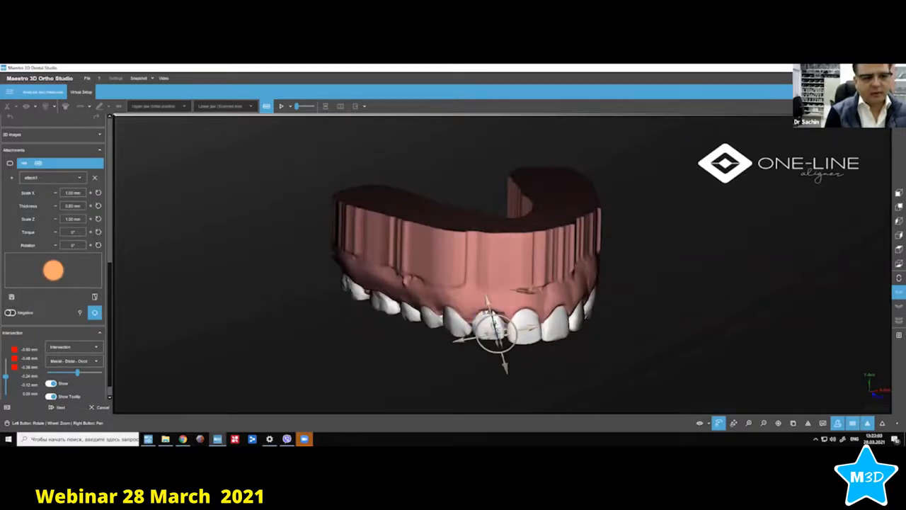
Resize the attachment to 2.04 × 2.07 mm and raise its thickness to 1.10 mm.
drag(494, 322, 508, 331)
drag(488, 372, 484, 308)
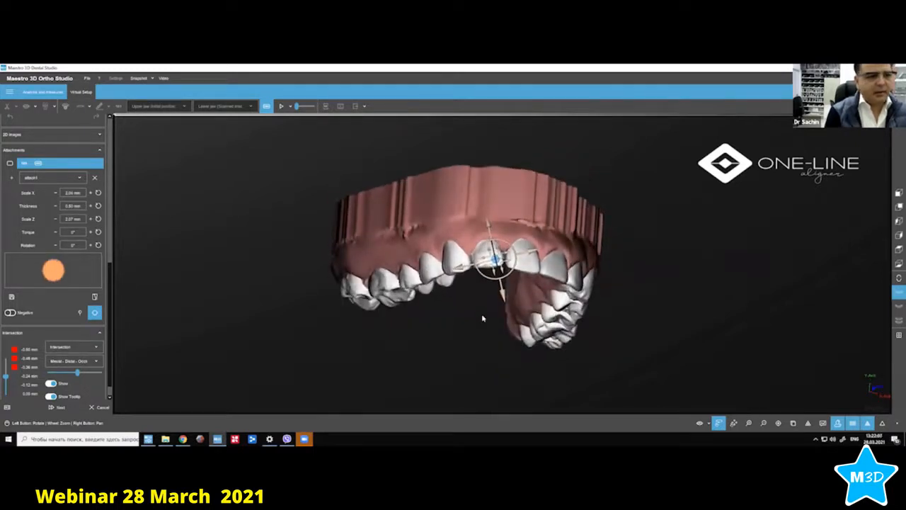
click(90, 206)
click(90, 205)
click(90, 205)
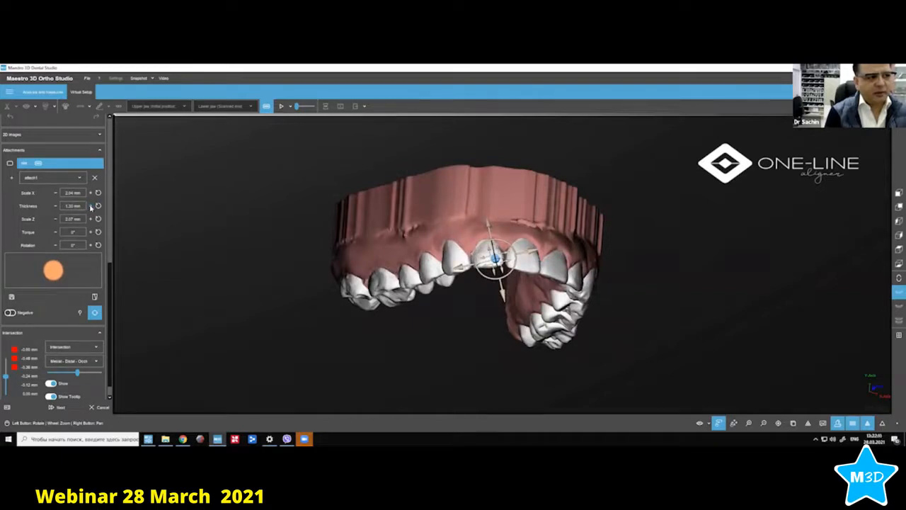
drag(505, 359, 503, 331)
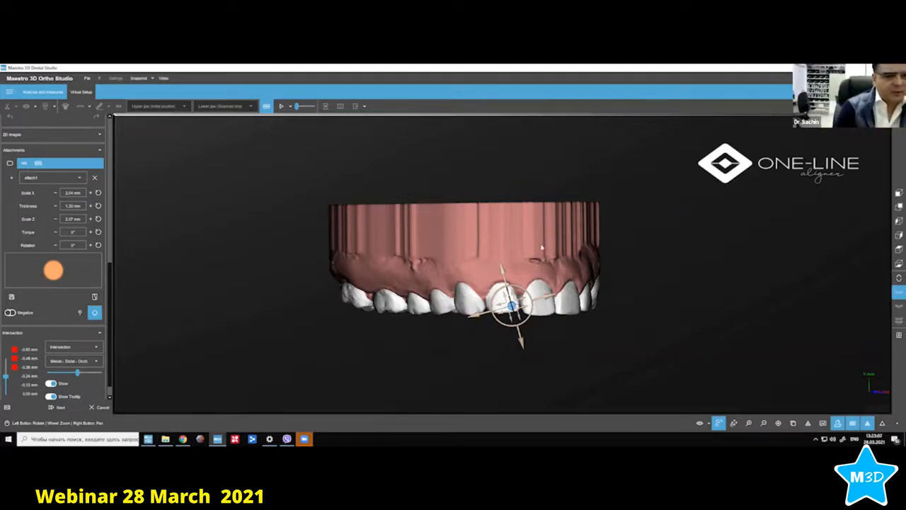
drag(549, 251, 541, 242)
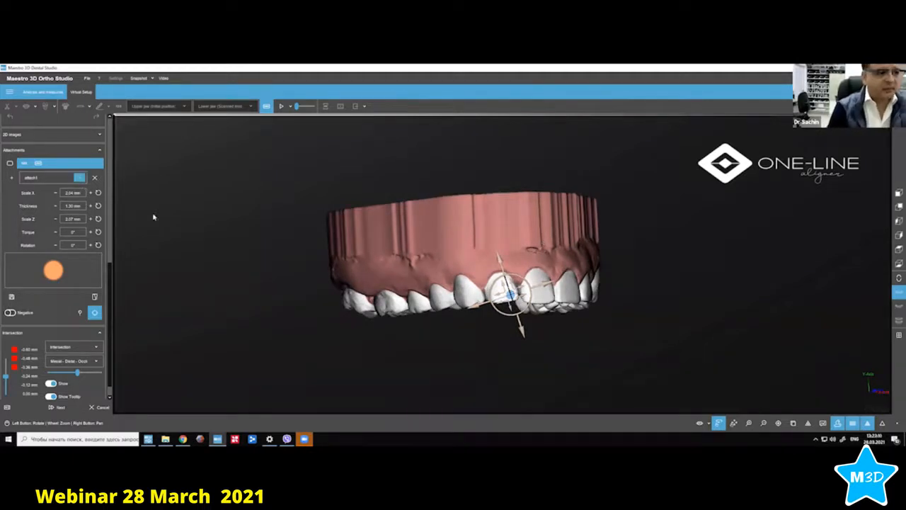
drag(522, 362, 469, 170)
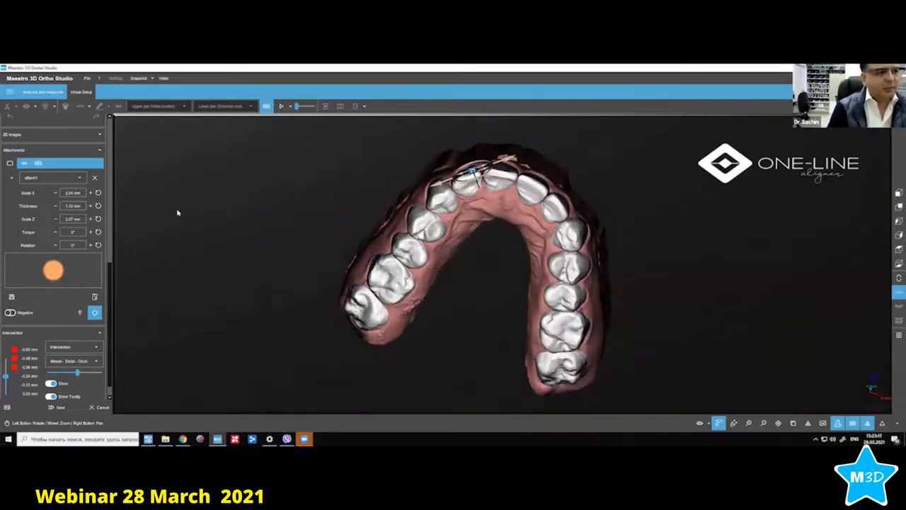
Copy the incisor attachment.
mouse_move(496, 196)
mouse_down()
mouse_move(506, 229)
mouse_move(489, 259)
mouse_move(495, 202)
mouse_up()
right_click(471, 167)
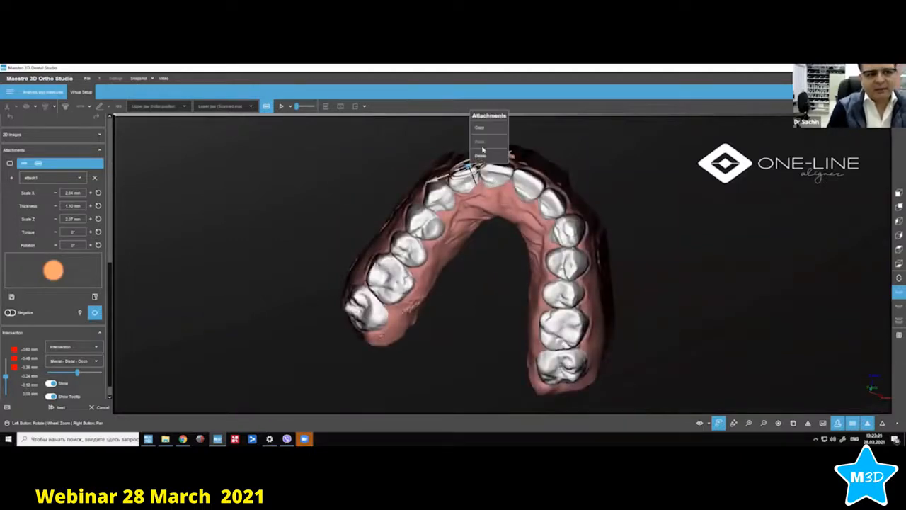
click(486, 132)
Add a fixed attachment to tooth 12 and nudge it into position.
drag(465, 262, 457, 174)
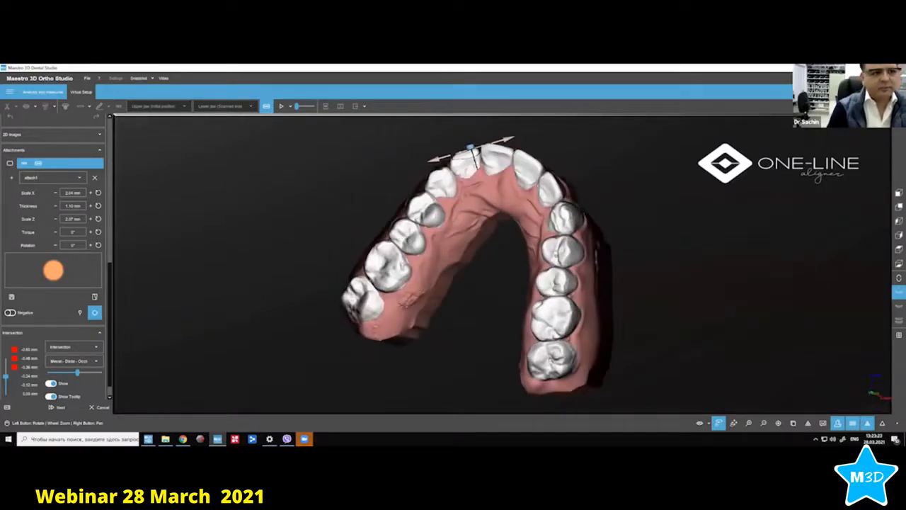
click(109, 189)
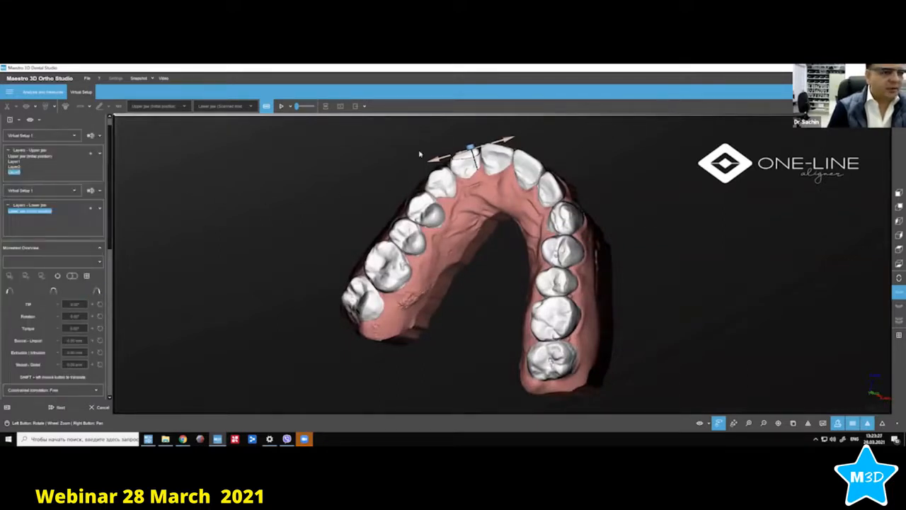
click(461, 171)
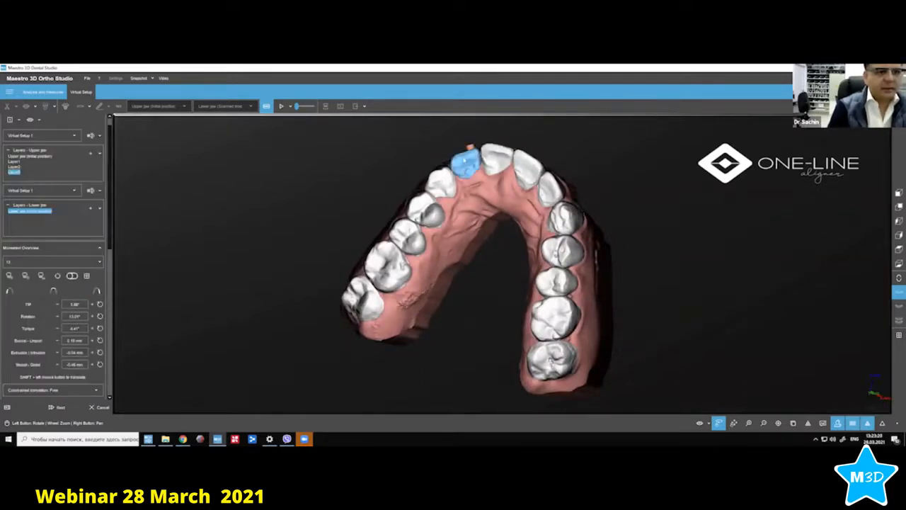
right_click(458, 164)
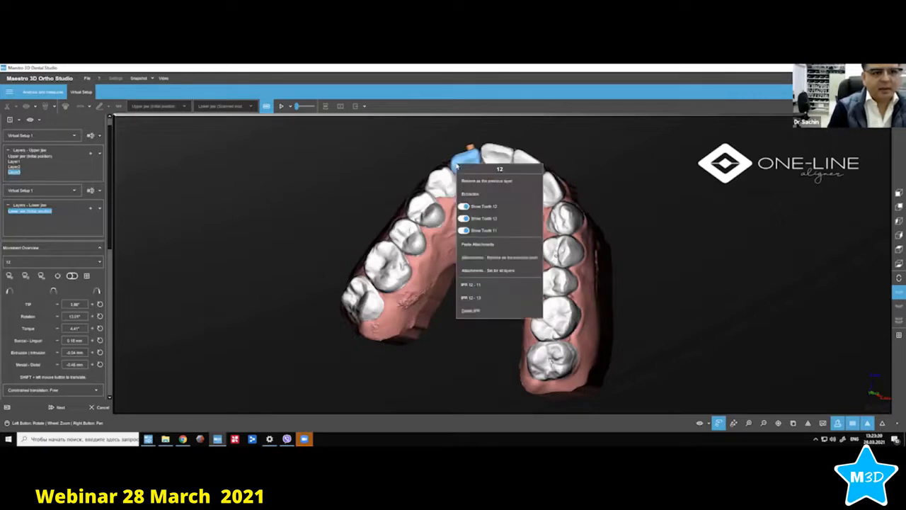
click(486, 247)
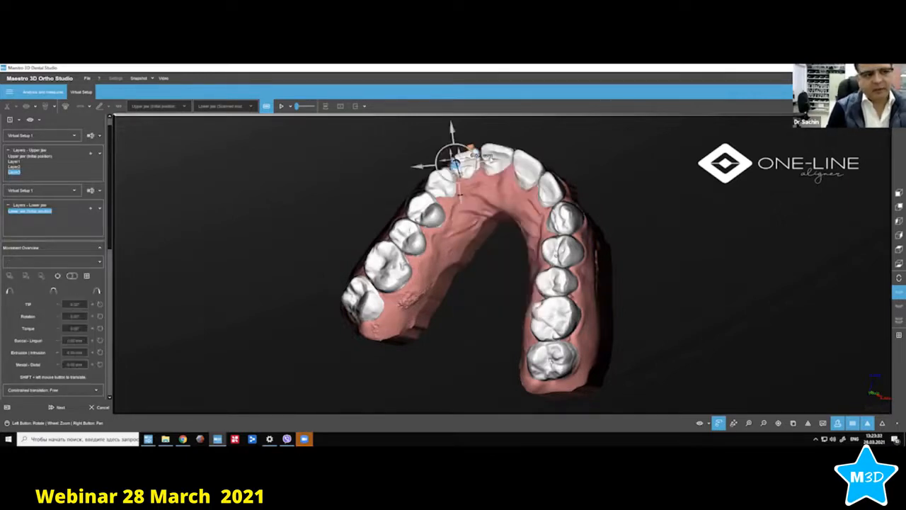
drag(493, 161, 496, 160)
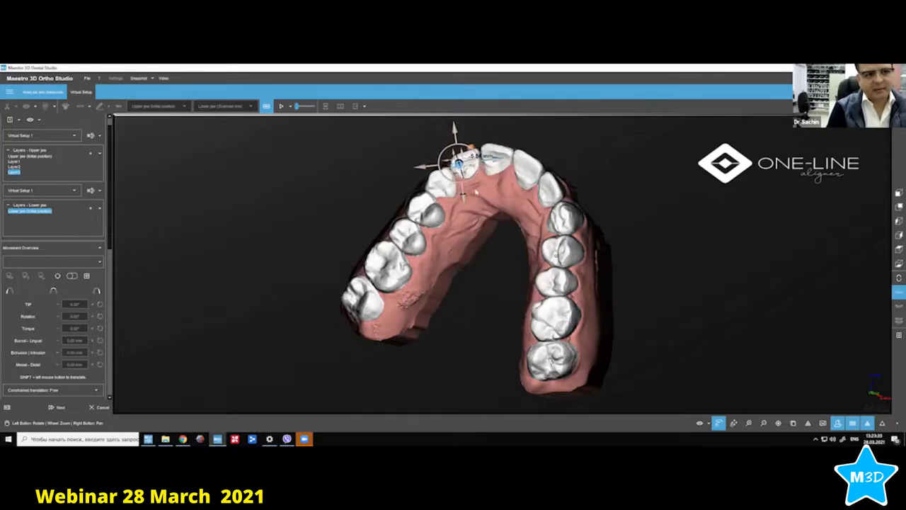
drag(463, 195, 463, 197)
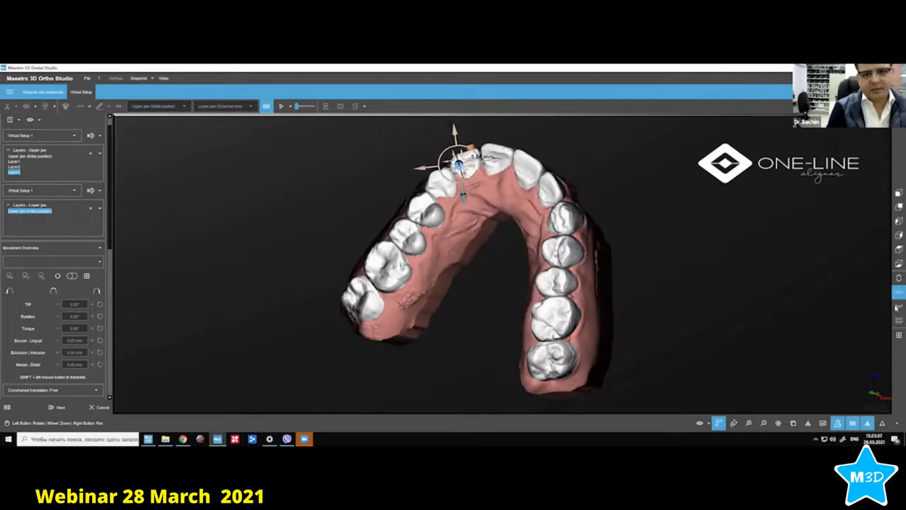
Check the incisor attachment in a jaw cross-section from the front.
click(897, 321)
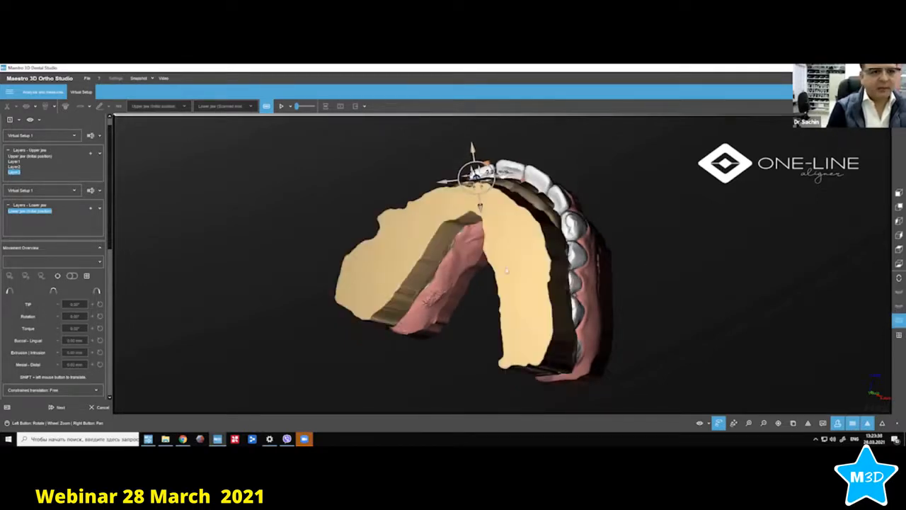
drag(489, 219, 518, 313)
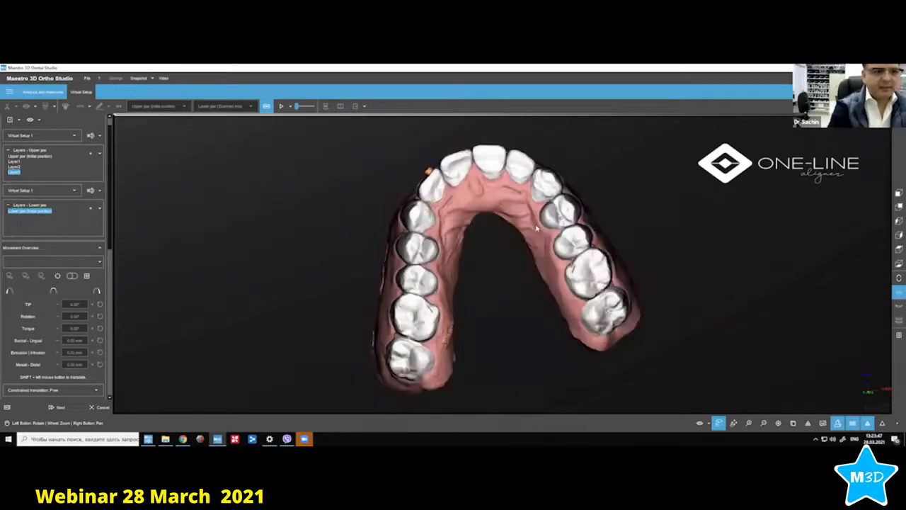
drag(511, 225, 548, 340)
click(494, 288)
drag(529, 265, 542, 279)
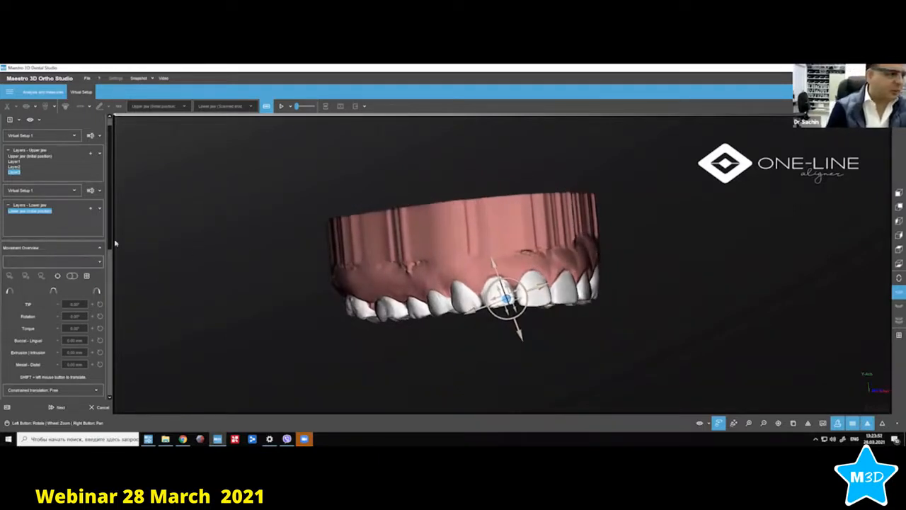
Switch the attachment to Optimized Root Control and rotate it on the tooth.
drag(111, 218, 114, 410)
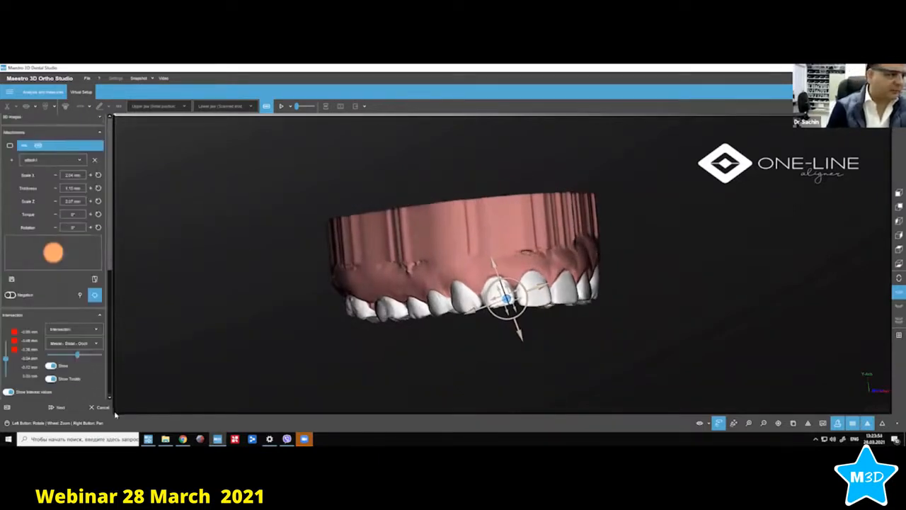
click(78, 158)
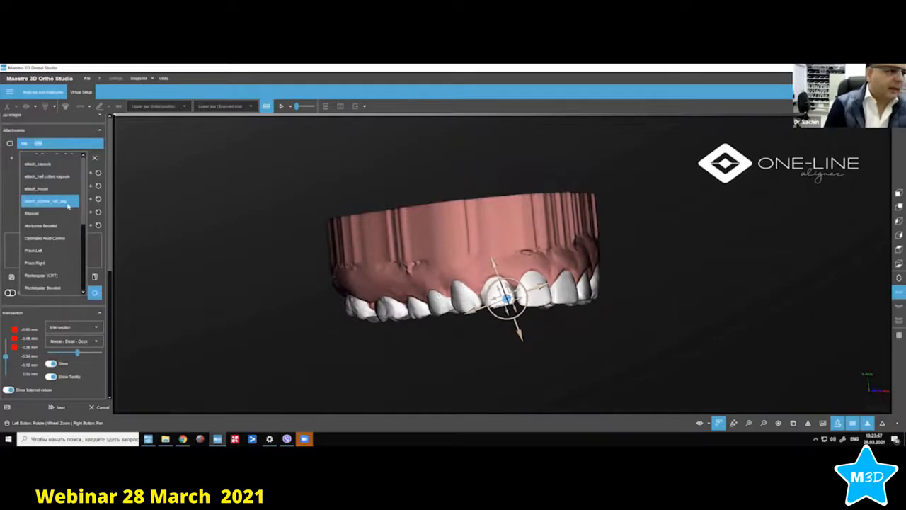
click(56, 239)
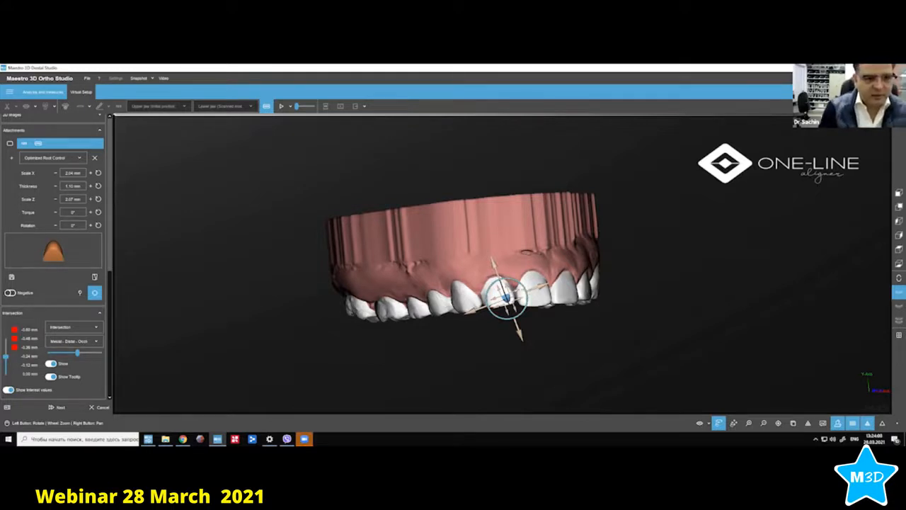
mouse_move(500, 278)
mouse_down()
mouse_move(492, 283)
mouse_move(502, 278)
mouse_up()
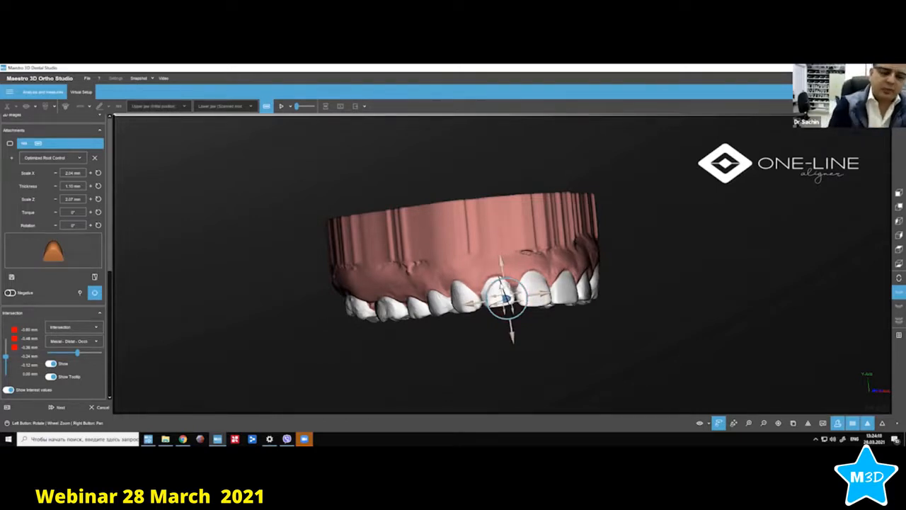
drag(496, 313, 477, 231)
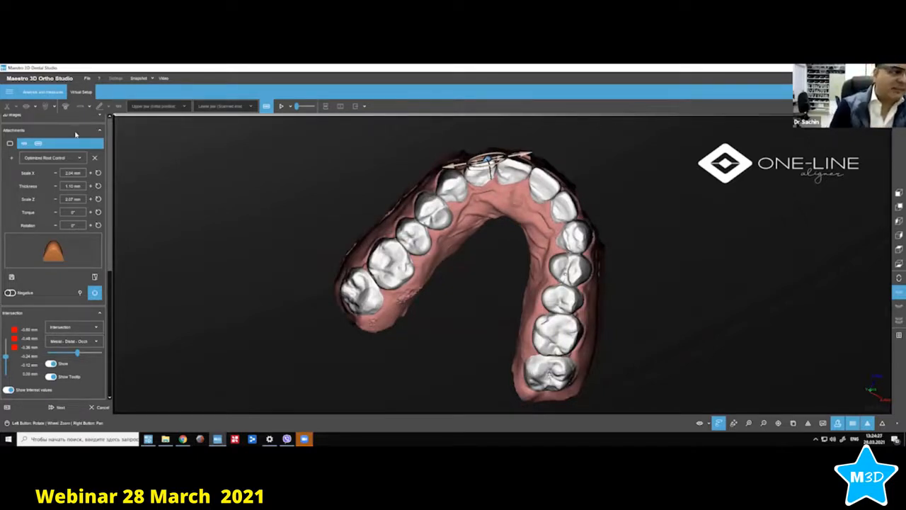
Change the attachment to Ellipsoid and stretch it to 2.41 mm Scale X.
click(77, 160)
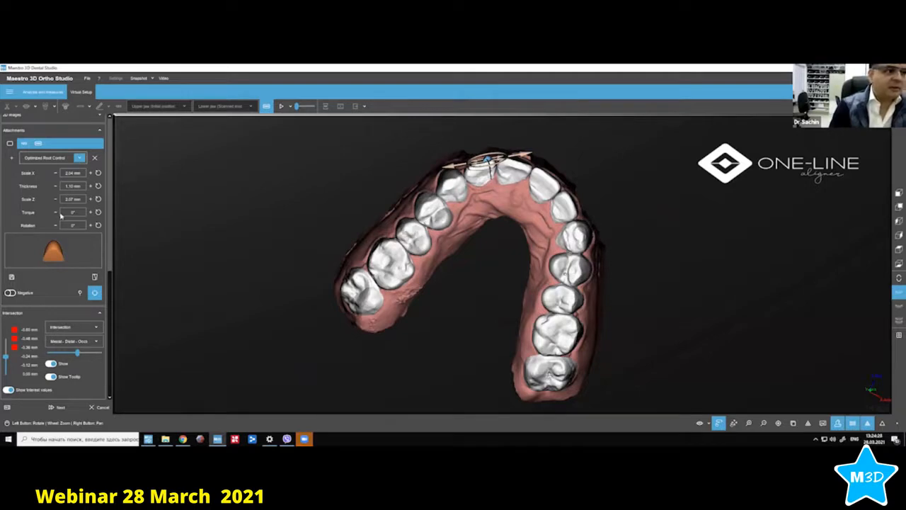
click(61, 214)
drag(511, 271, 559, 241)
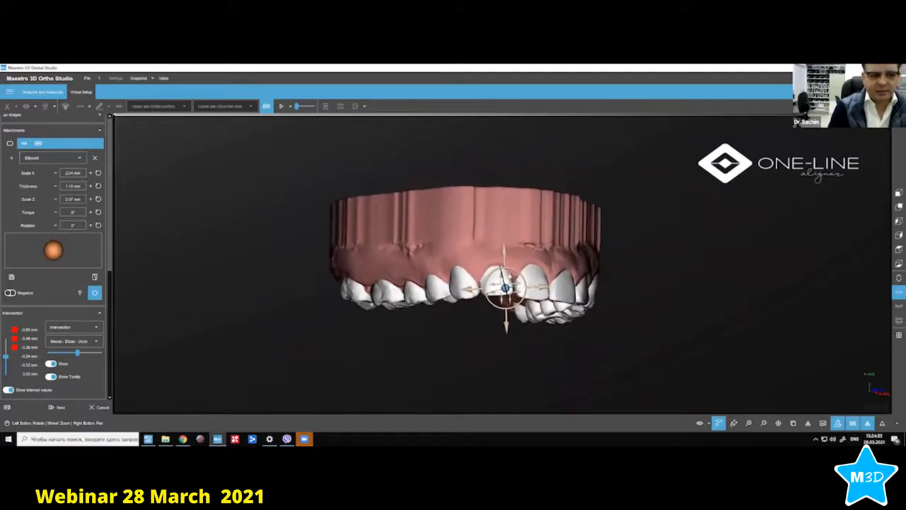
drag(509, 277, 504, 250)
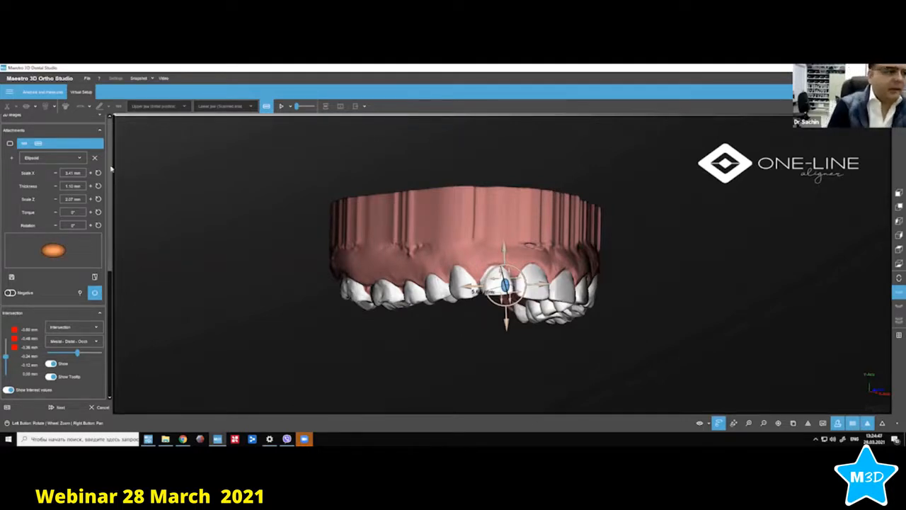
Return to Optimized Root Control, reset Scale X to 2.20 mm, and rotate it slightly counterclockwise.
click(78, 158)
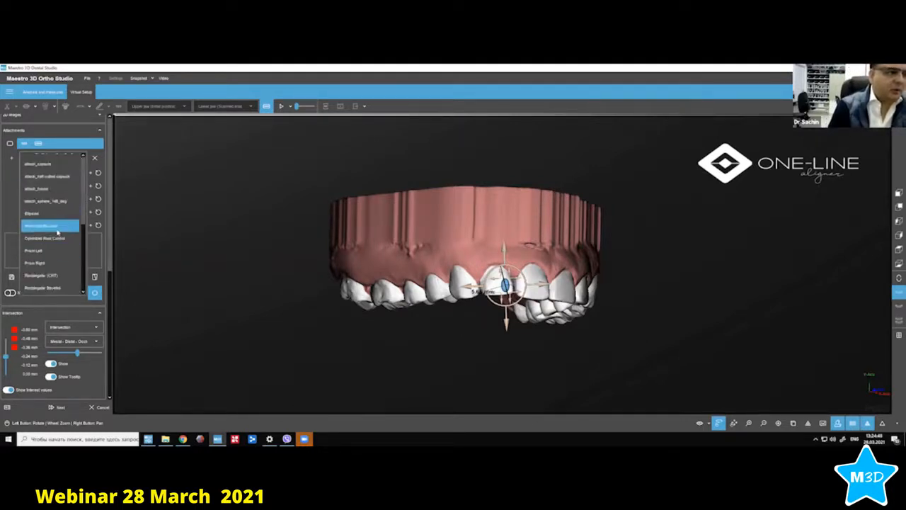
click(60, 236)
click(79, 158)
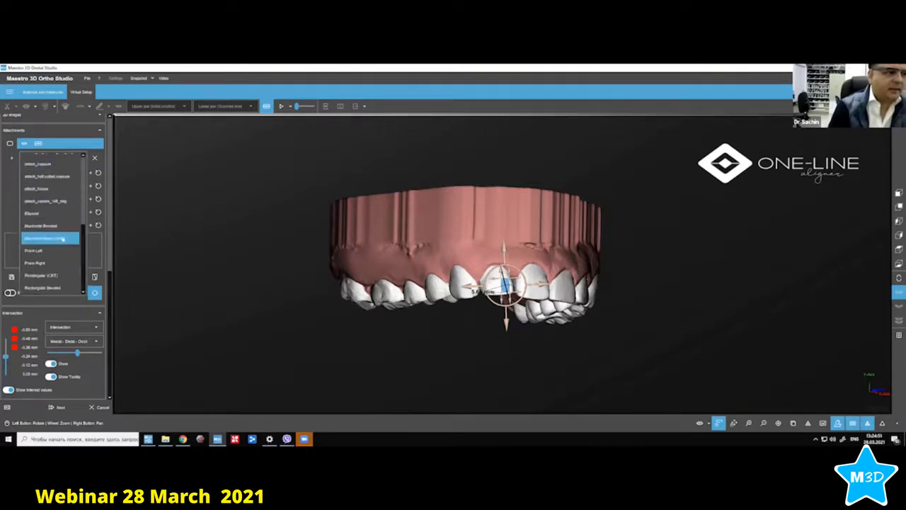
click(62, 239)
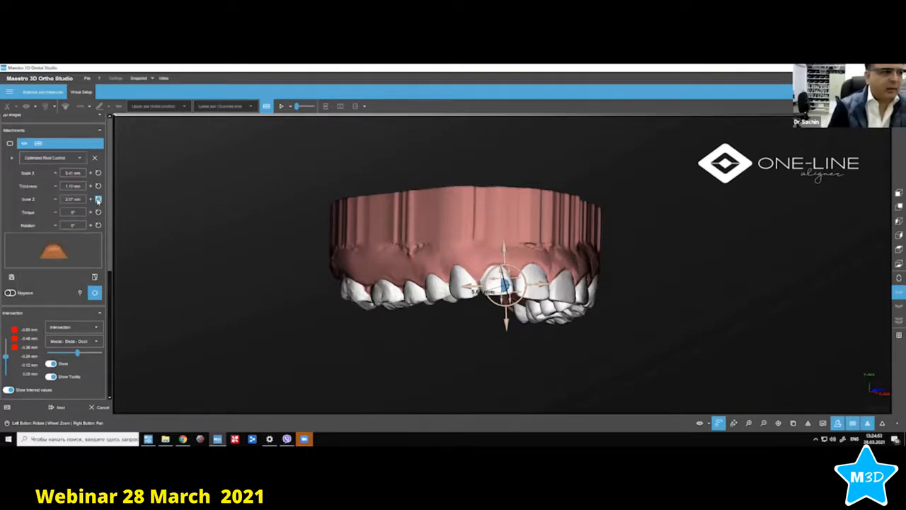
click(98, 172)
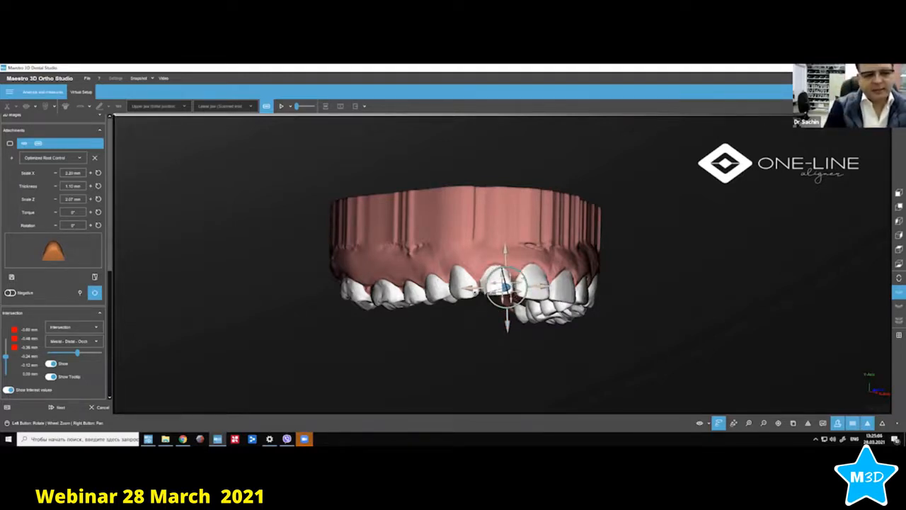
mouse_move(523, 274)
mouse_down()
mouse_move(526, 294)
mouse_move(523, 274)
mouse_up()
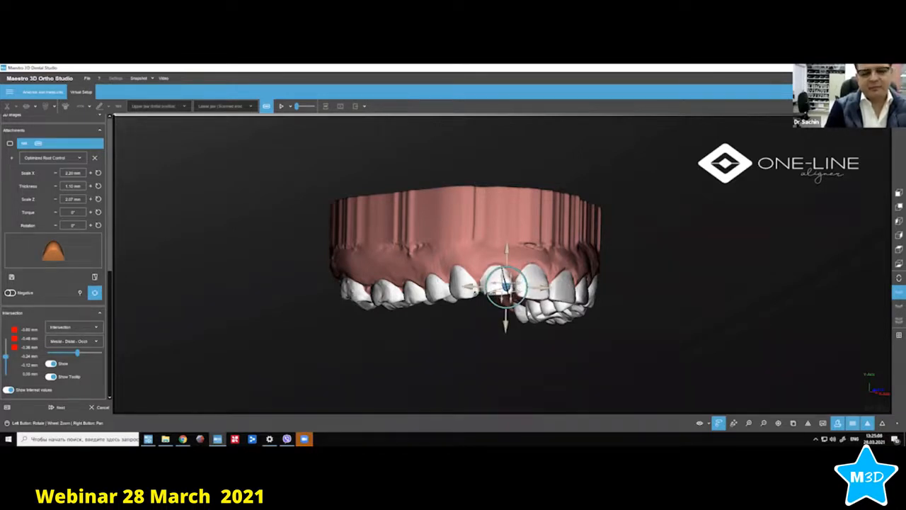
drag(523, 274, 491, 142)
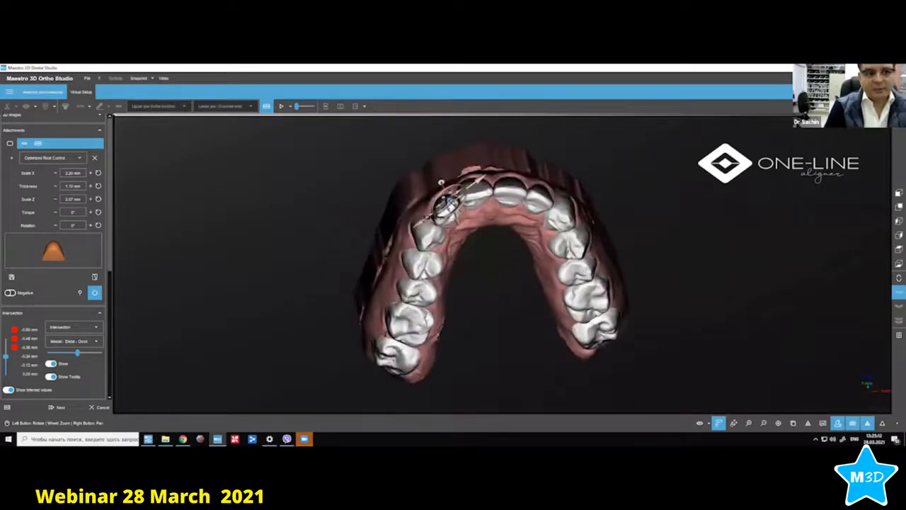
Place a trial attachment on the central incisor, raise and rotate it, then delete it.
click(488, 187)
drag(511, 178, 471, 275)
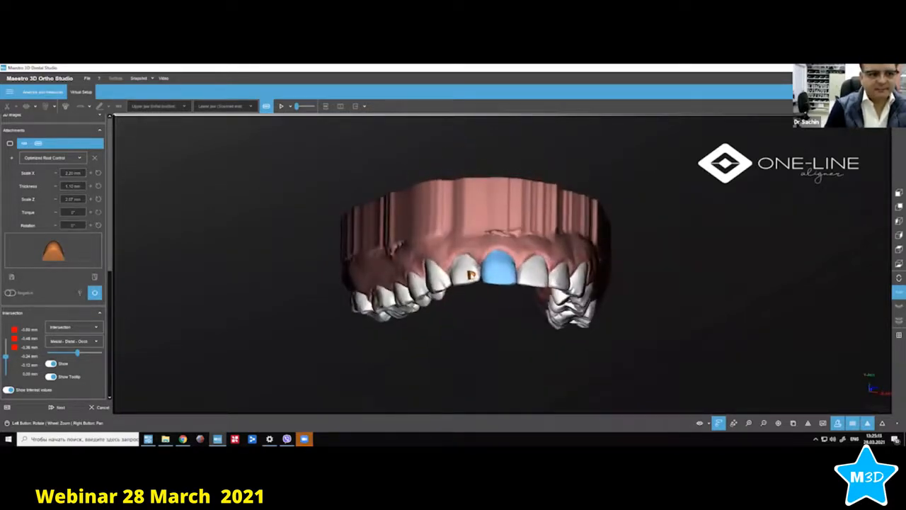
click(471, 274)
drag(529, 246, 494, 249)
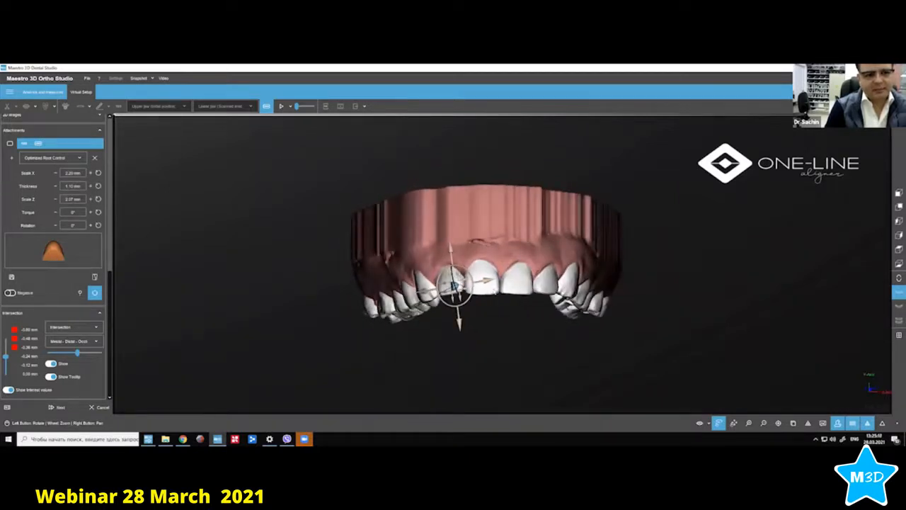
click(492, 284)
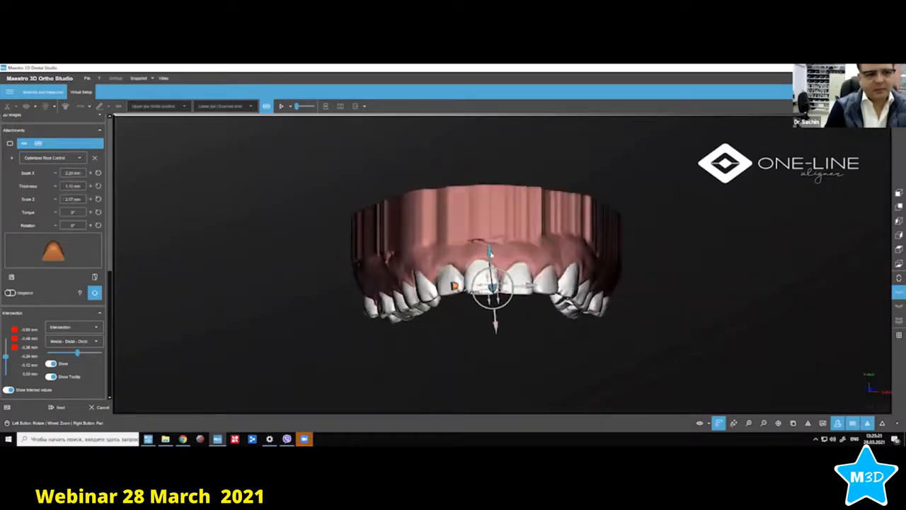
drag(490, 252, 503, 271)
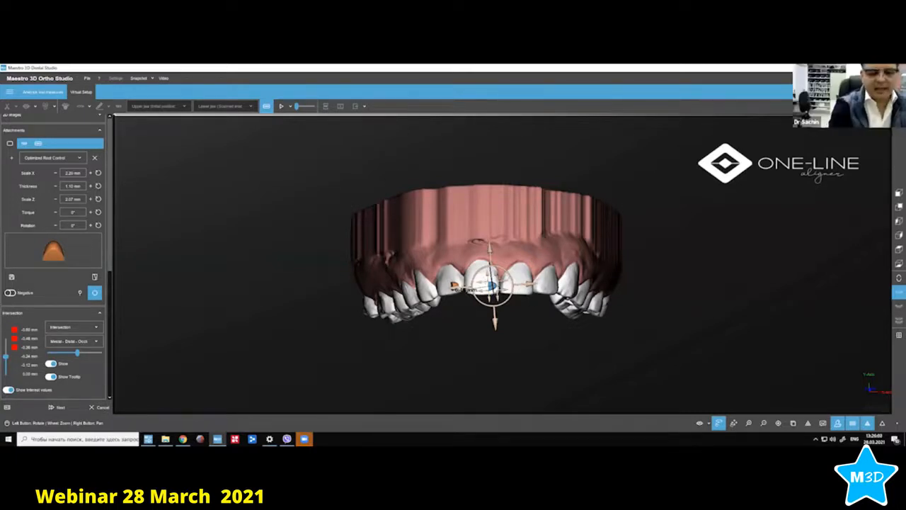
key(Delete)
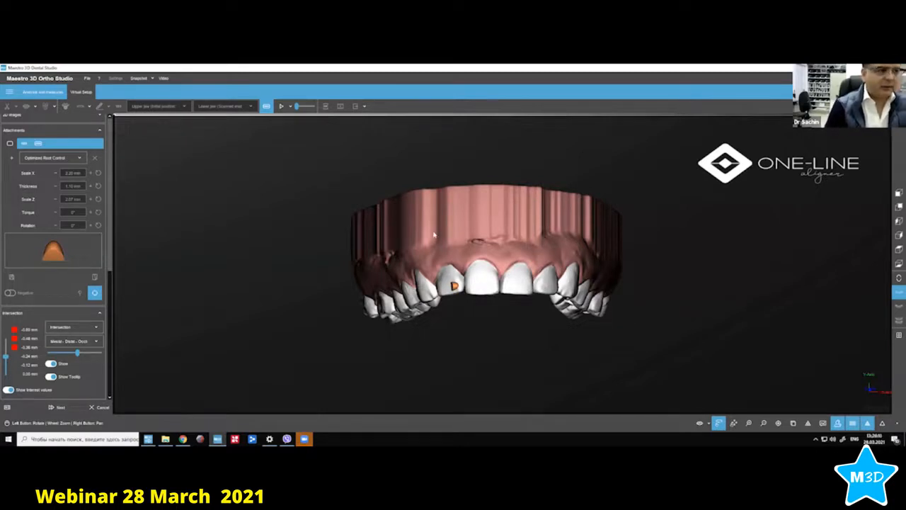
Choose the Rectangular (CRT) attachment shape.
click(78, 157)
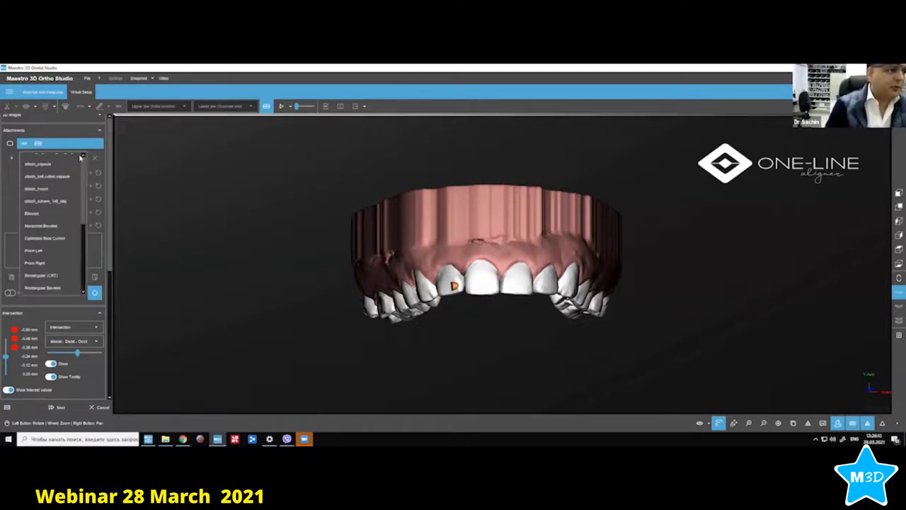
click(55, 286)
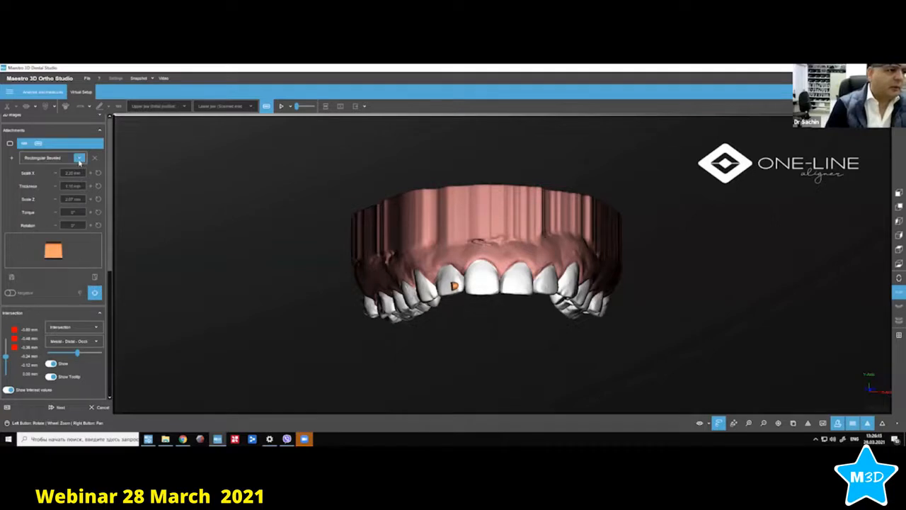
click(79, 160)
click(63, 276)
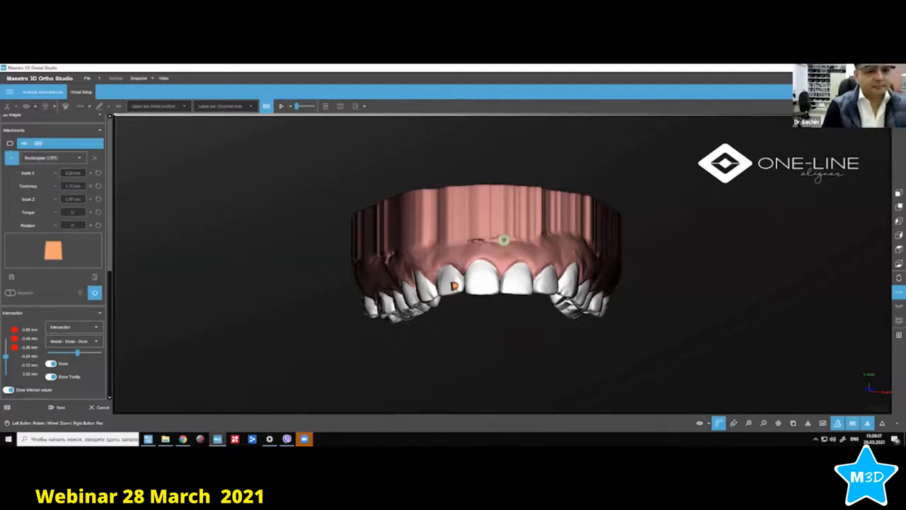
Place it on the central incisor as a negative attachment and confirm.
drag(504, 240, 477, 278)
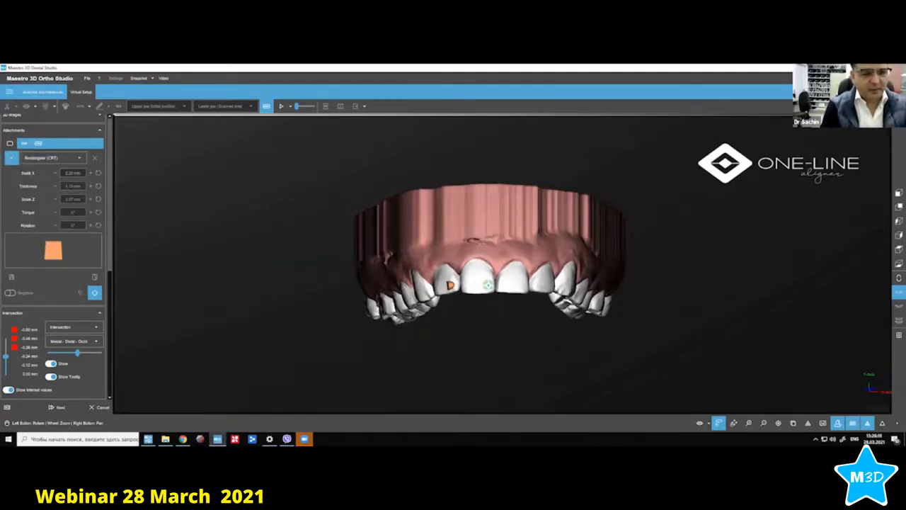
click(488, 285)
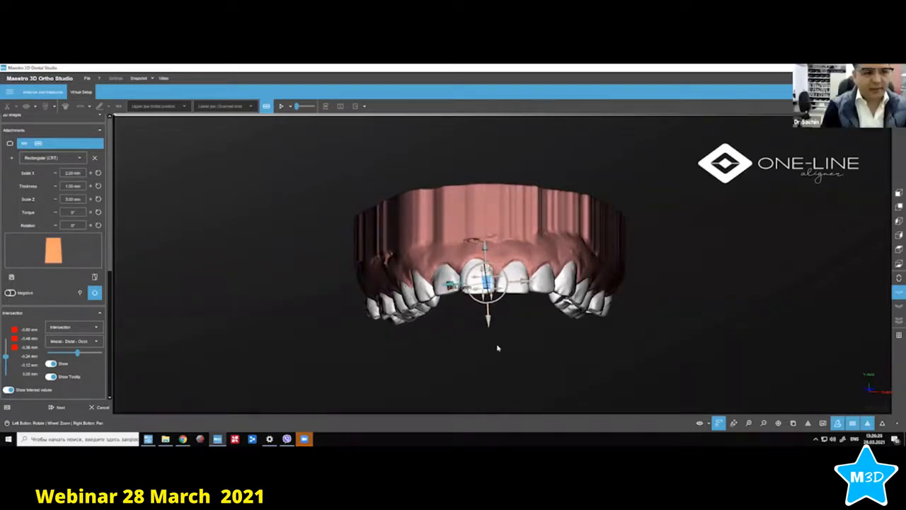
mouse_move(498, 346)
mouse_down()
mouse_move(498, 242)
mouse_move(496, 340)
mouse_up()
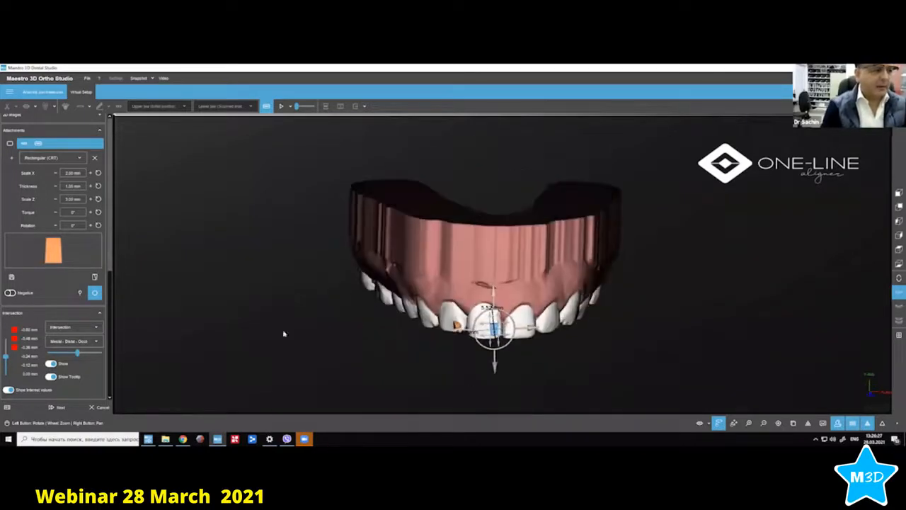
click(11, 293)
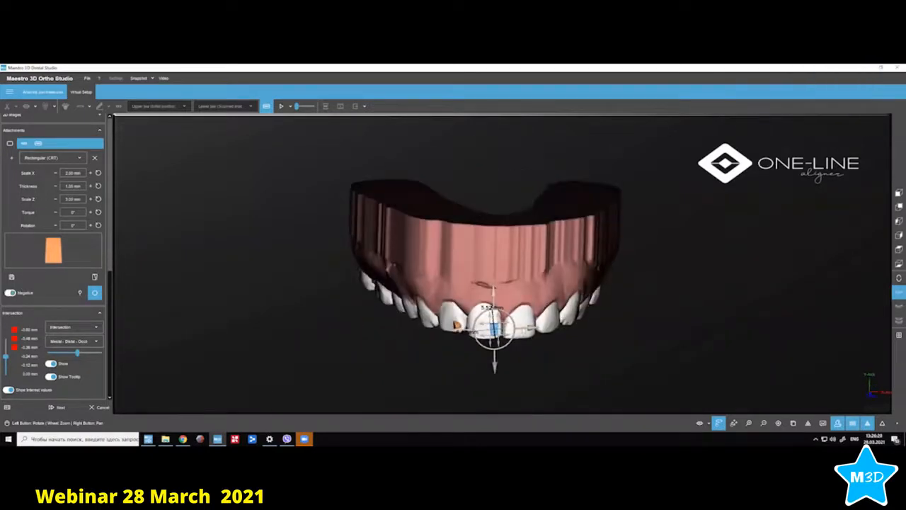
click(524, 328)
drag(495, 279, 480, 206)
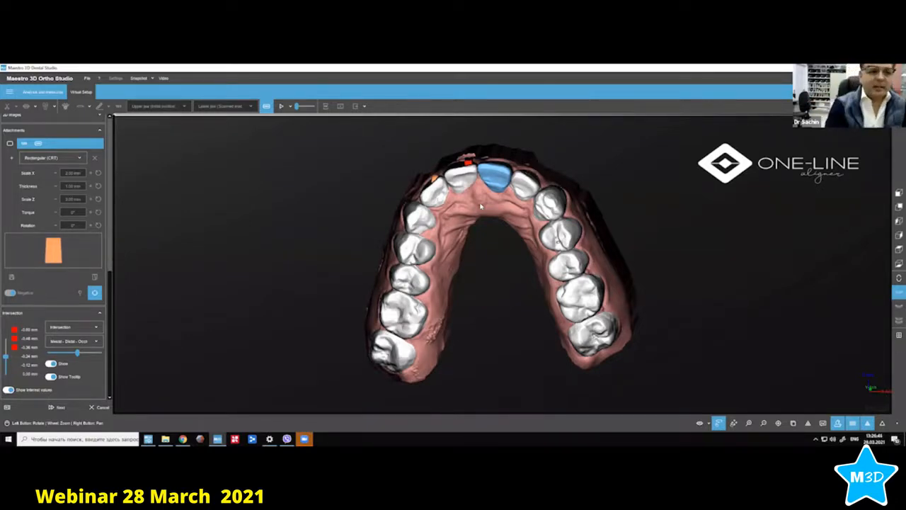
Increase the red central-incisor attachment's thickness to 1.40 mm and confirm.
drag(487, 255, 502, 340)
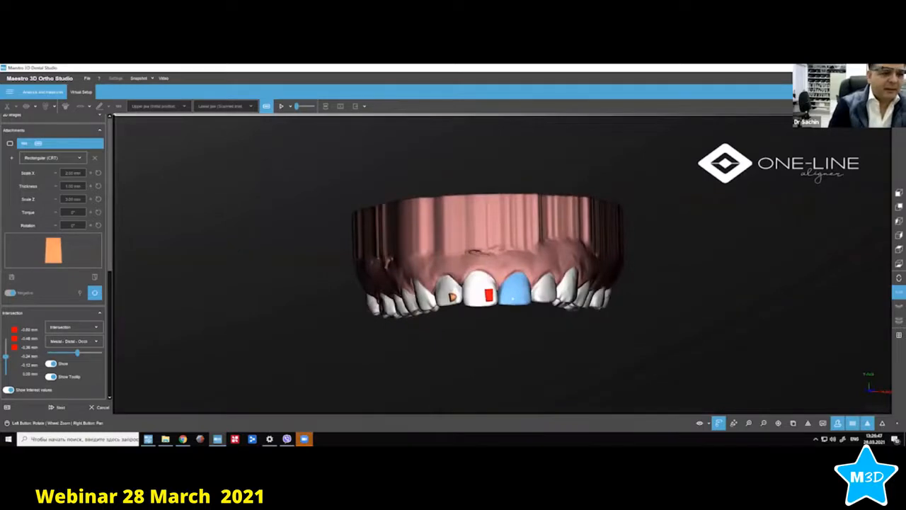
click(489, 296)
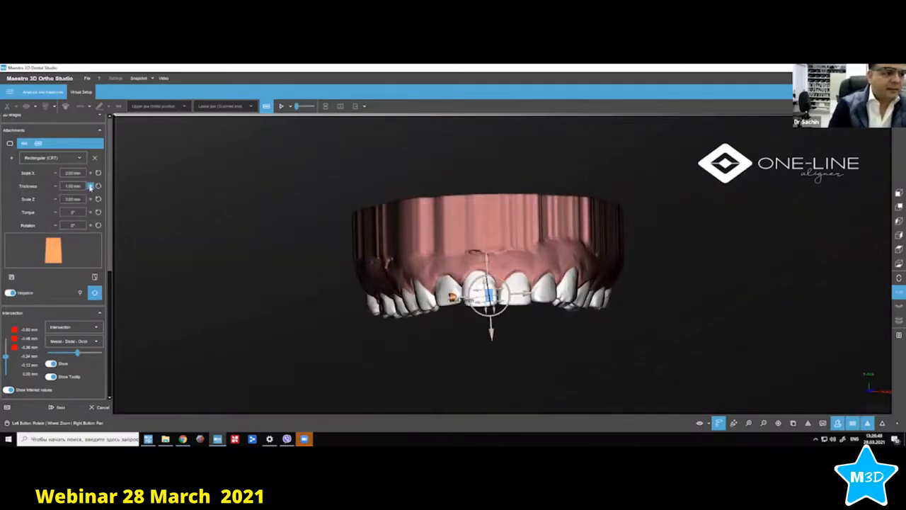
click(91, 186)
click(91, 186)
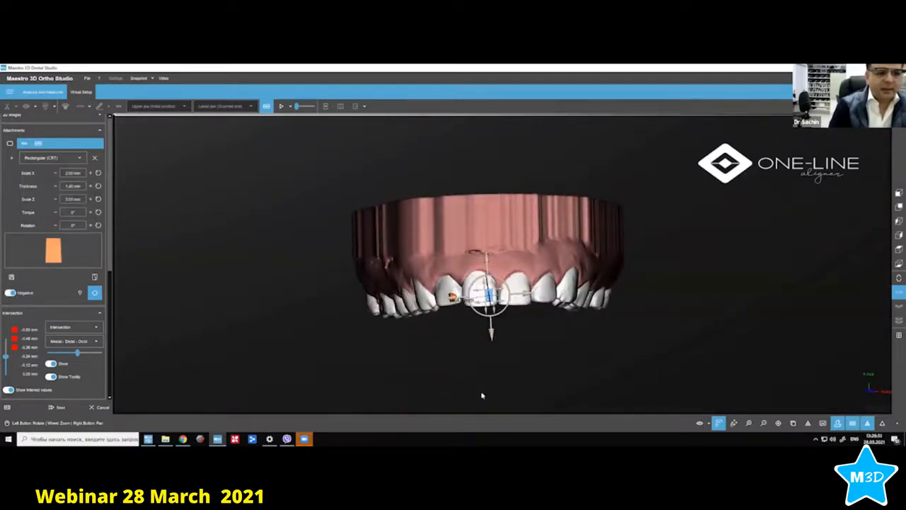
drag(484, 395, 486, 141)
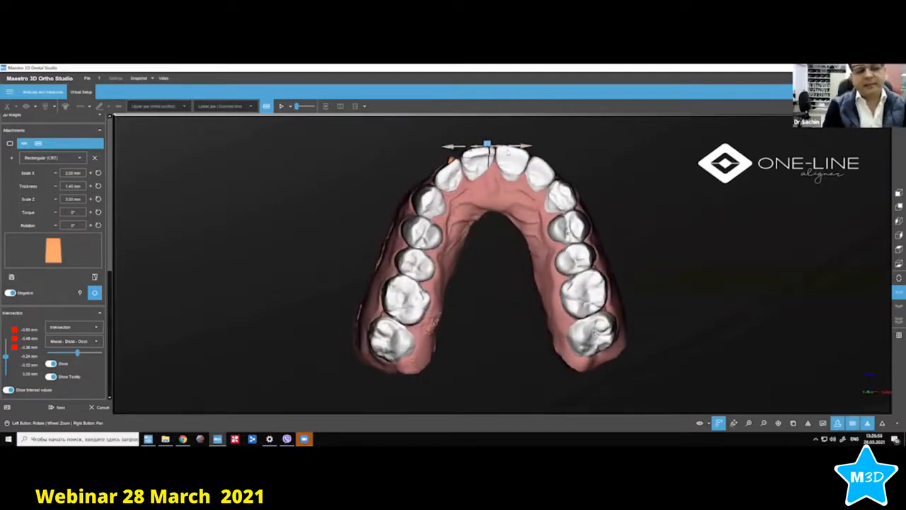
click(513, 152)
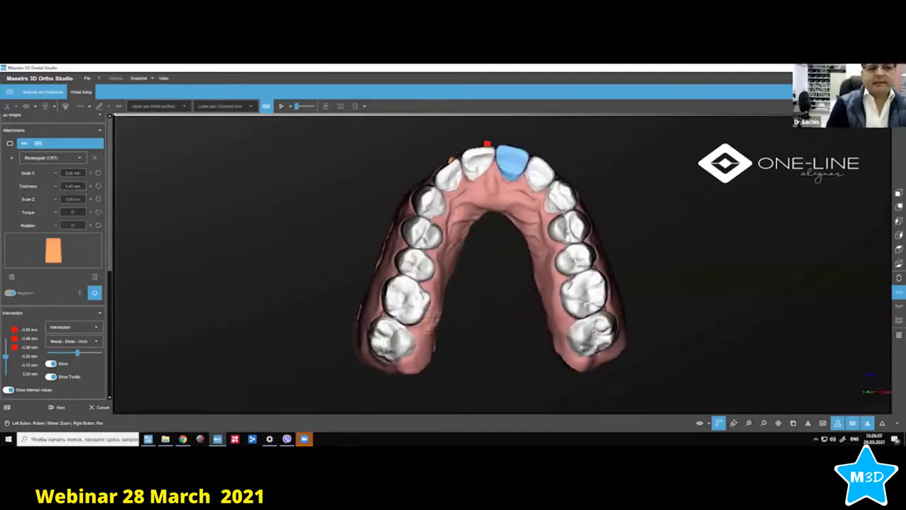
drag(494, 161, 520, 264)
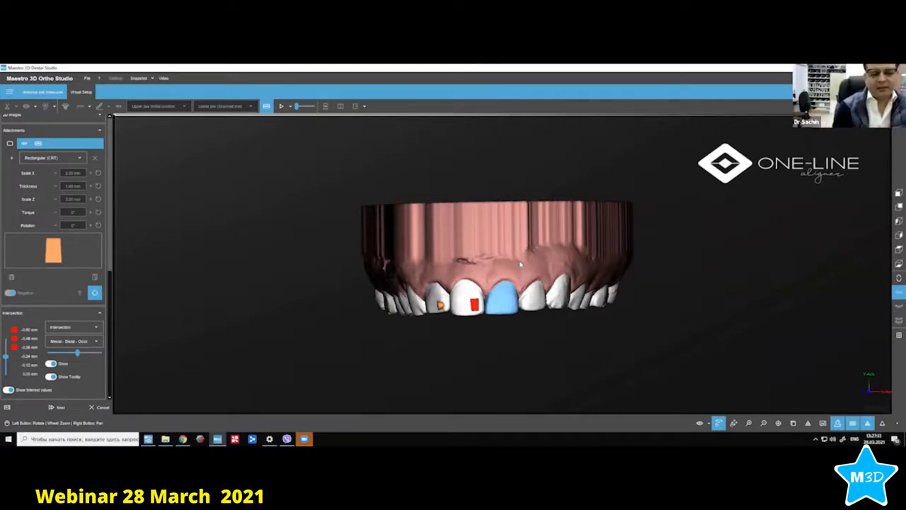
Delete the red attachment from the central incisor.
click(473, 305)
key(Delete)
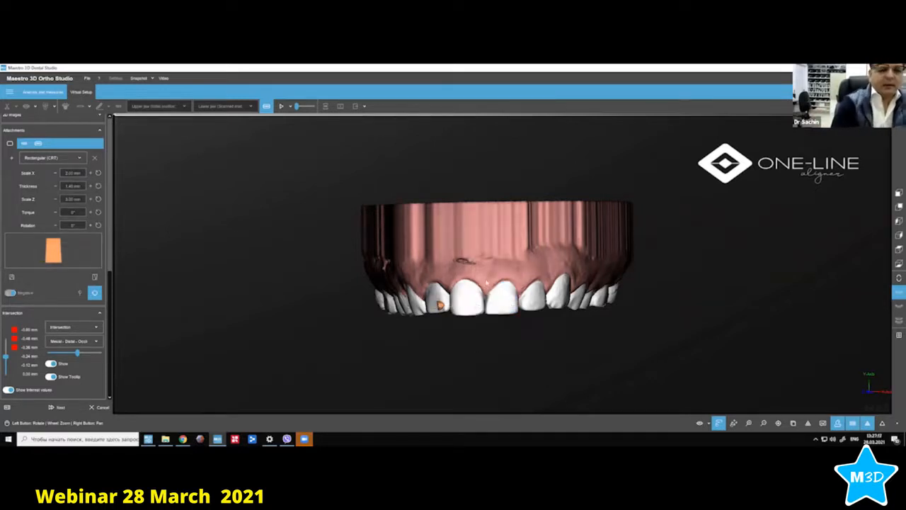
drag(475, 338, 495, 222)
drag(501, 190, 488, 318)
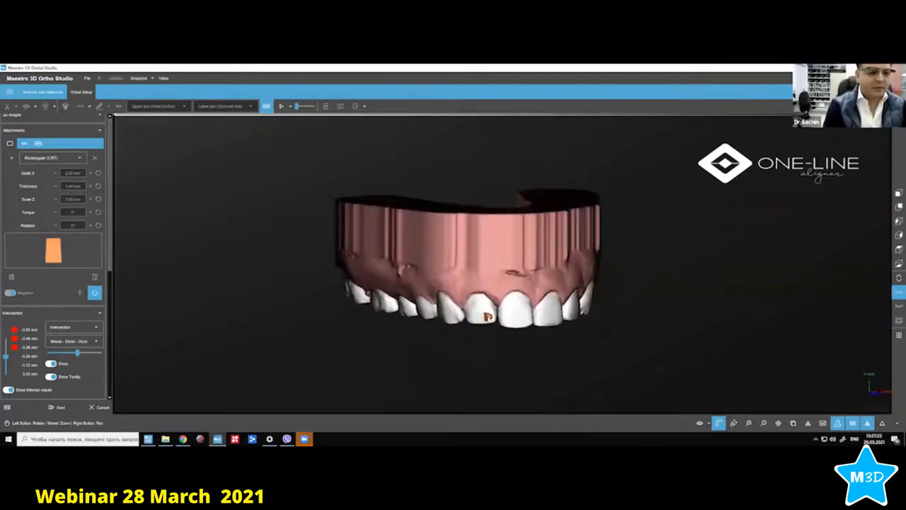
Place a new central-incisor attachment, widen Scale X to 2.40 mm, and view it front-on.
click(486, 317)
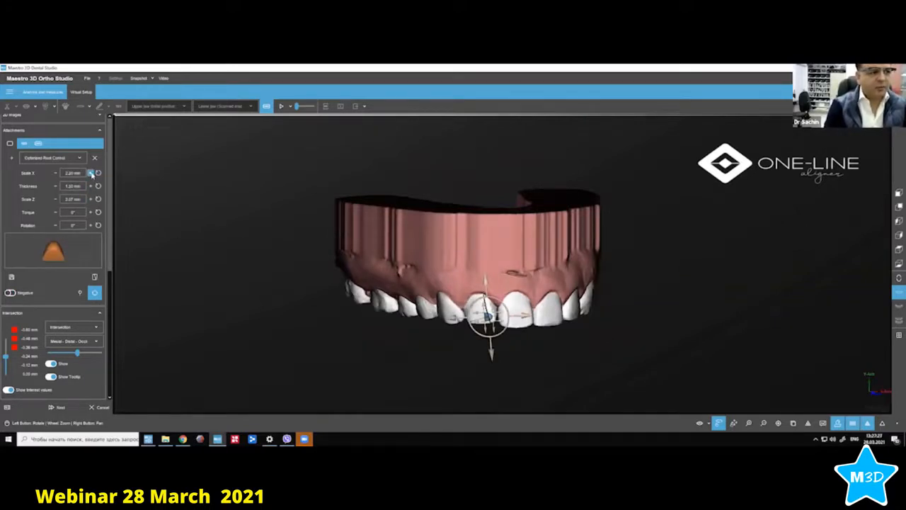
click(91, 174)
click(90, 173)
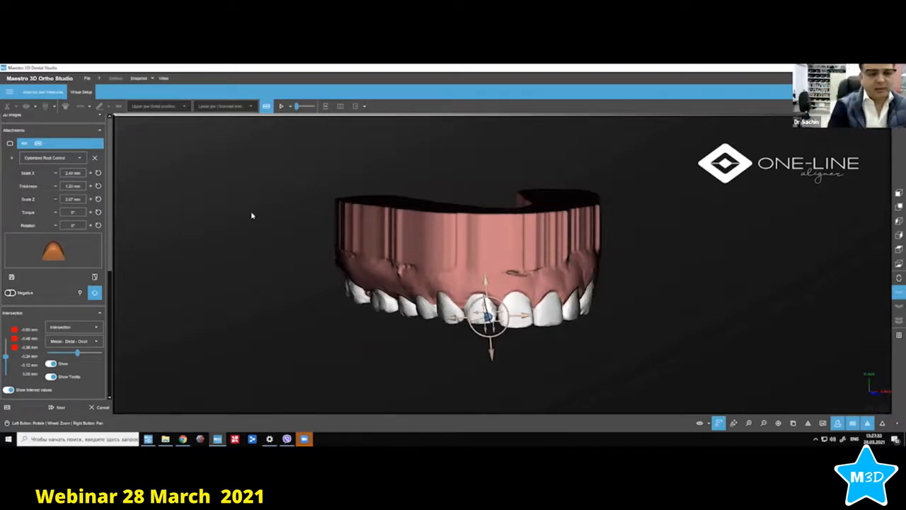
drag(526, 342, 475, 204)
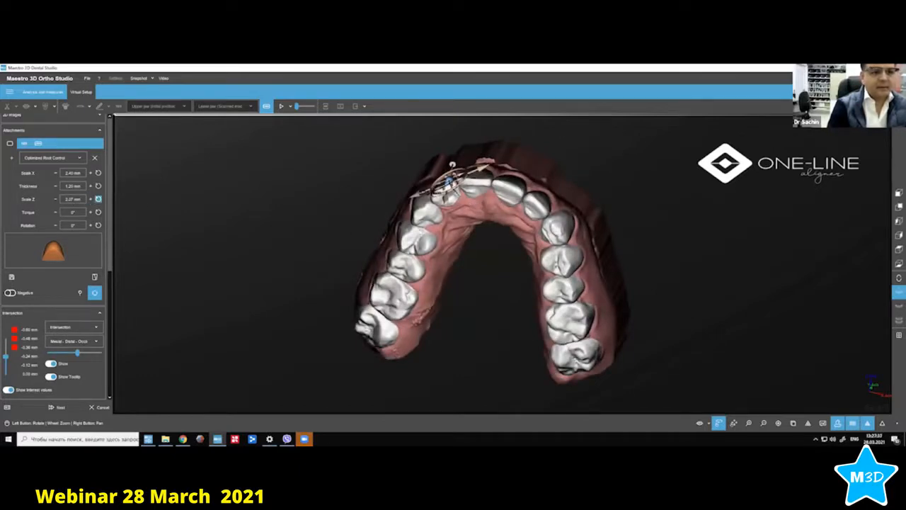
drag(465, 232, 528, 314)
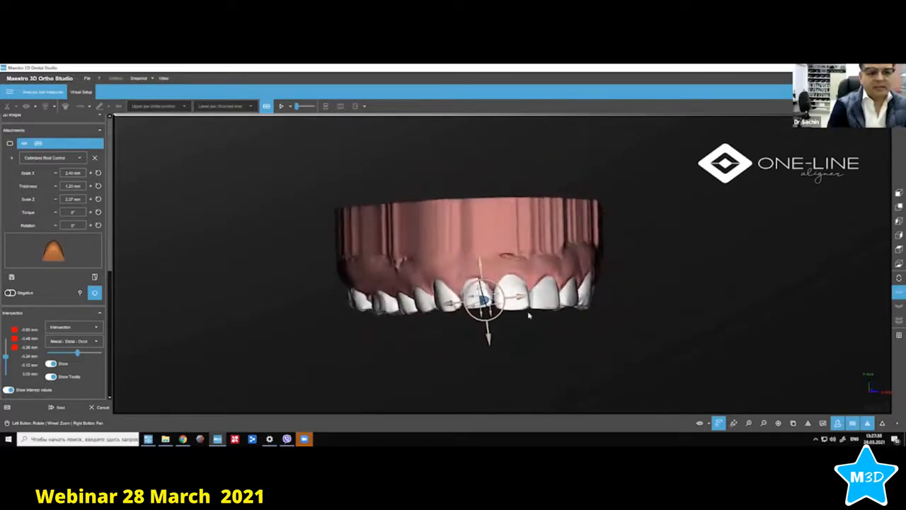
drag(518, 257, 524, 258)
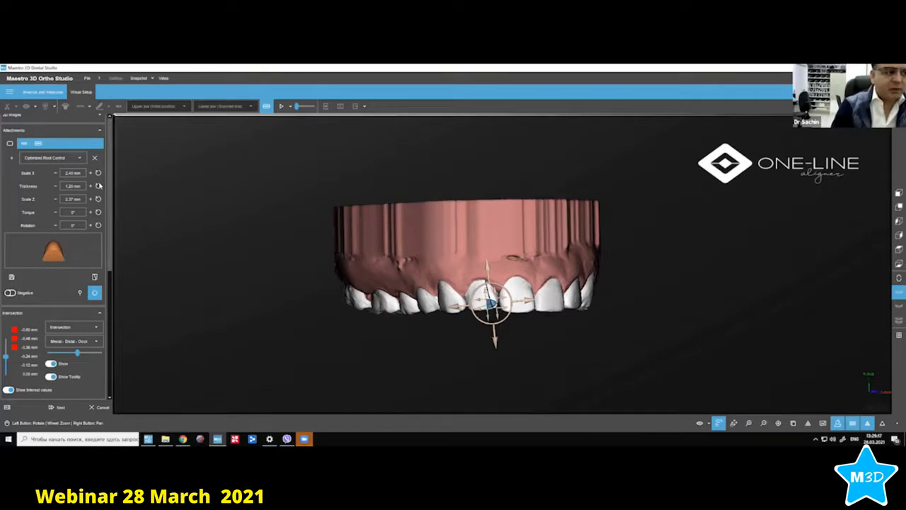
Try the Ellipsoid, attach1, attach2, attach3 and rectangular attachment shapes.
click(81, 159)
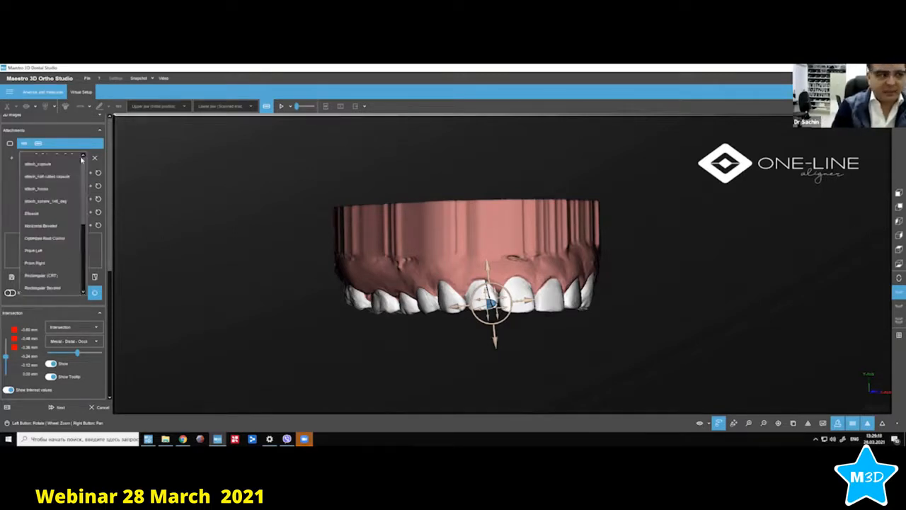
click(65, 228)
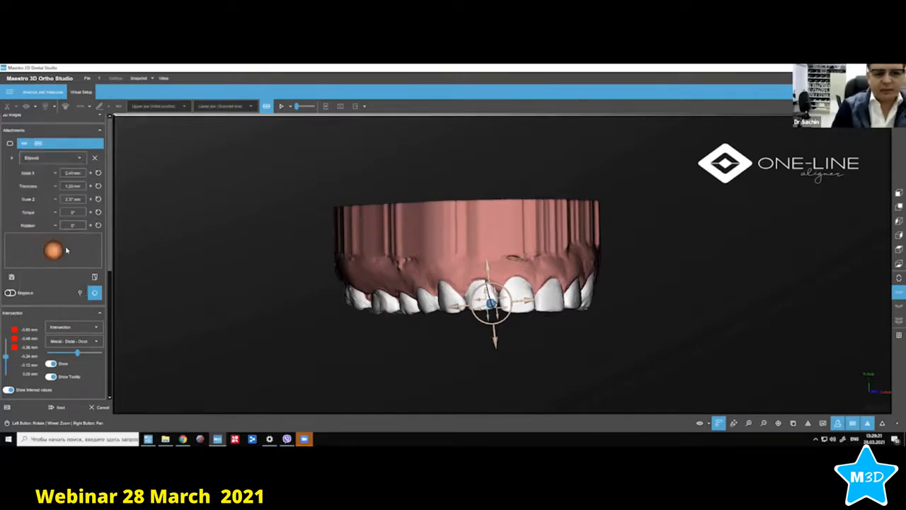
click(80, 158)
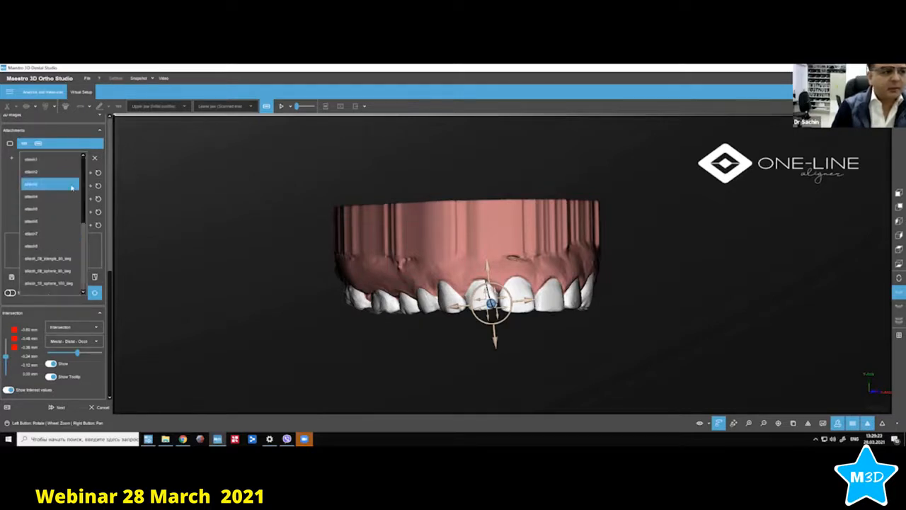
click(57, 158)
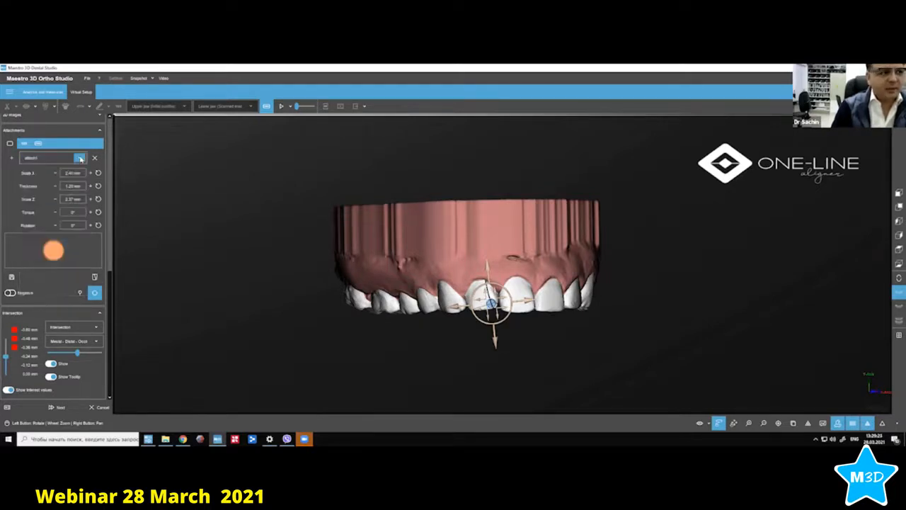
click(80, 158)
click(62, 174)
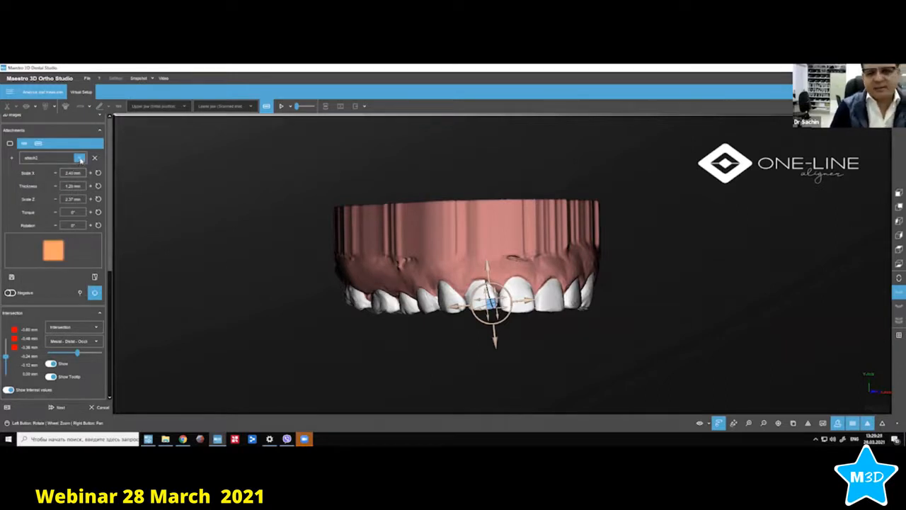
click(80, 157)
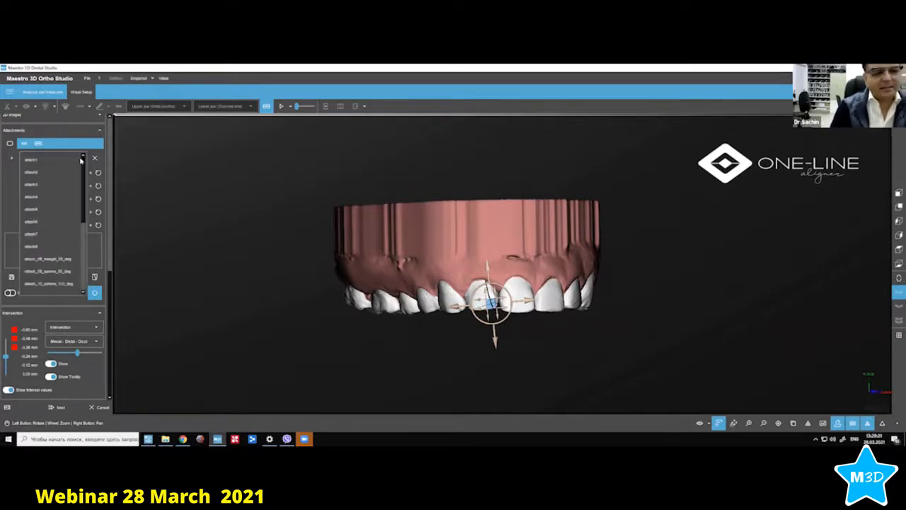
click(53, 184)
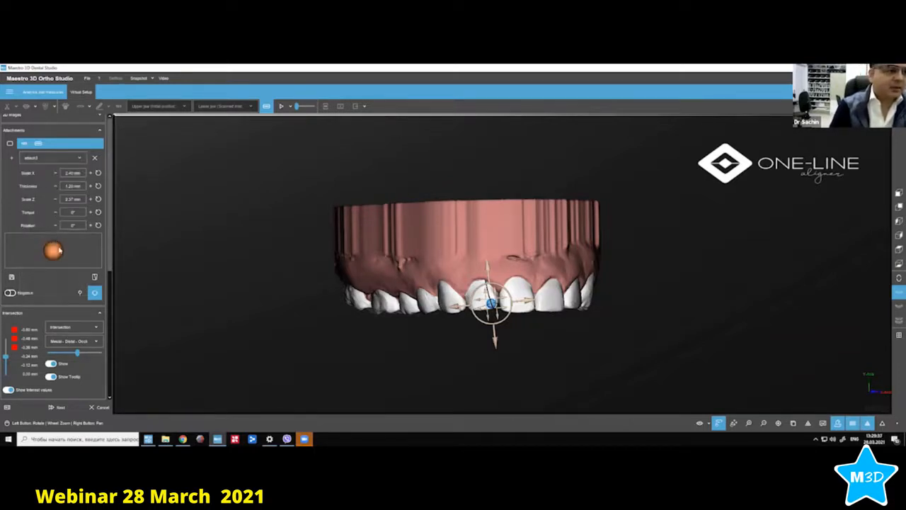
click(82, 159)
click(63, 198)
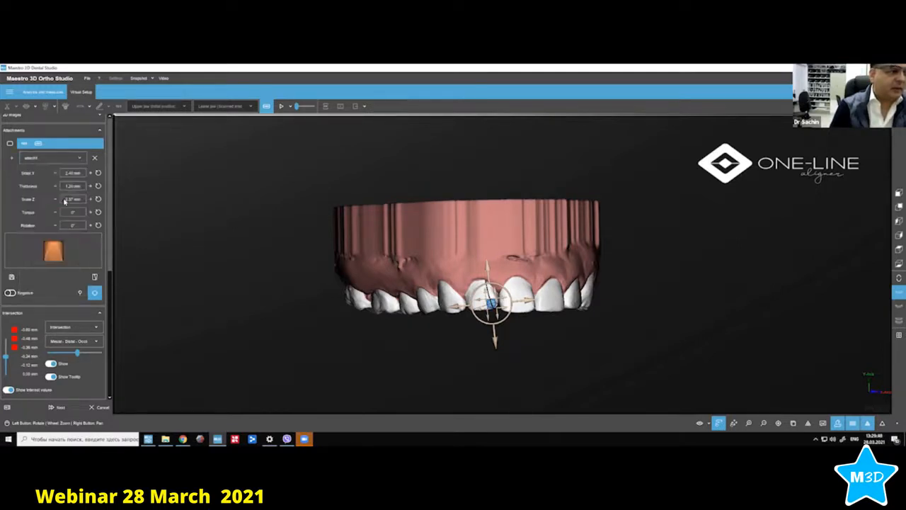
Try attach5, attach7 and other shapes, then restore Optimized Root Control.
click(79, 158)
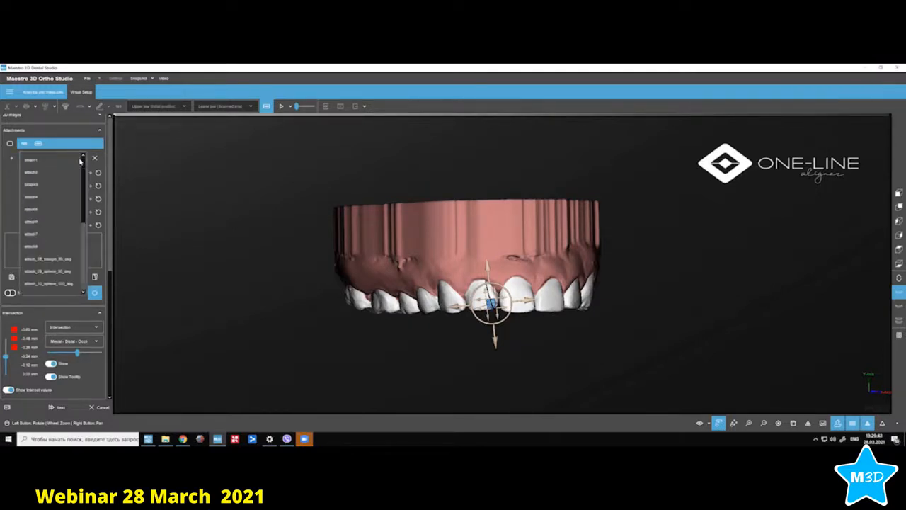
click(58, 214)
click(80, 159)
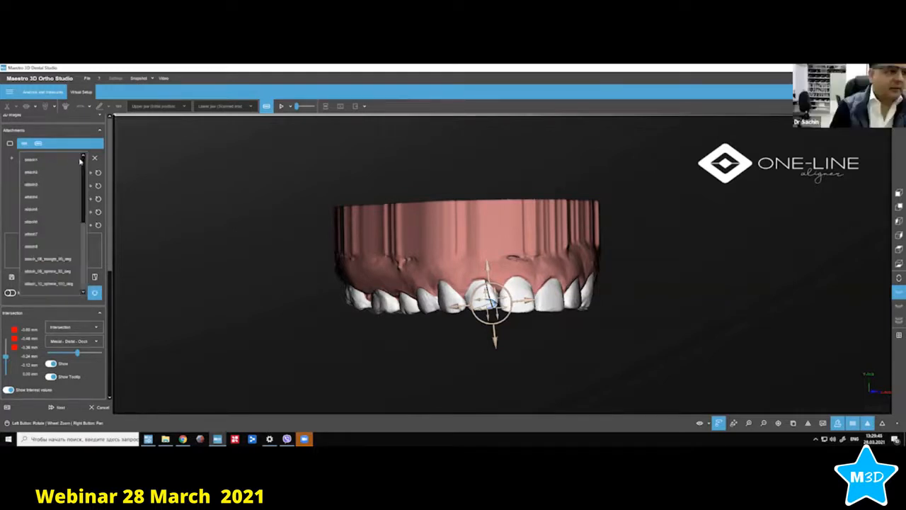
click(57, 233)
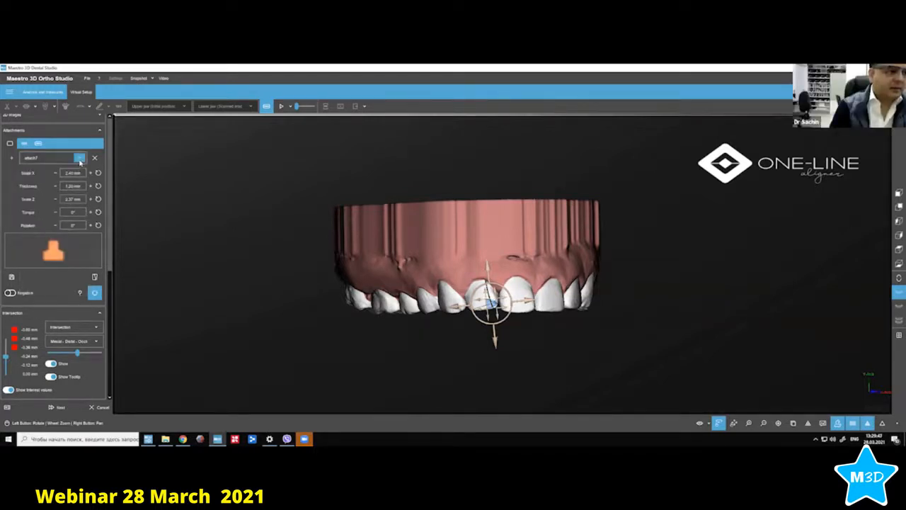
click(79, 158)
click(56, 246)
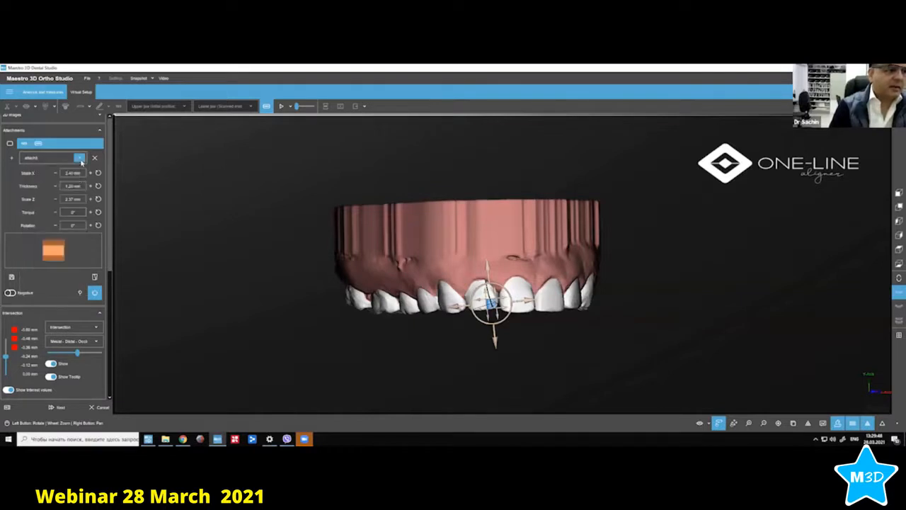
click(81, 160)
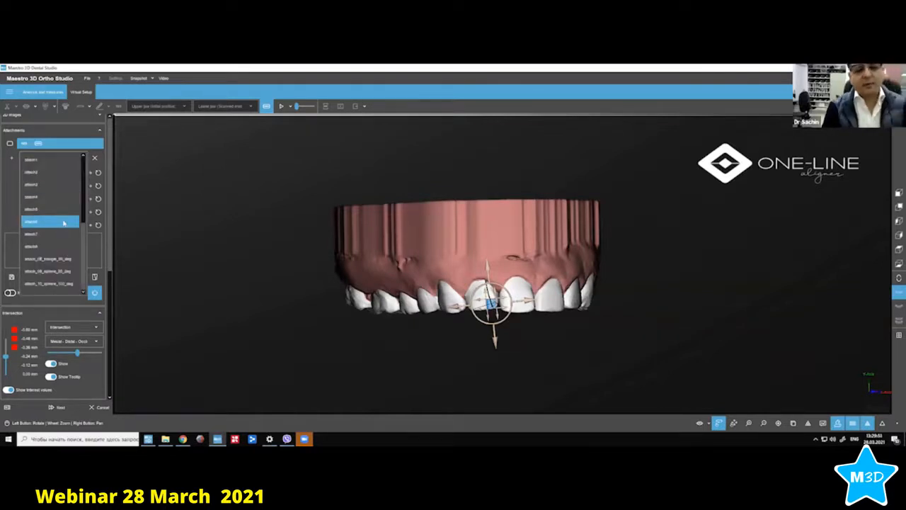
click(56, 160)
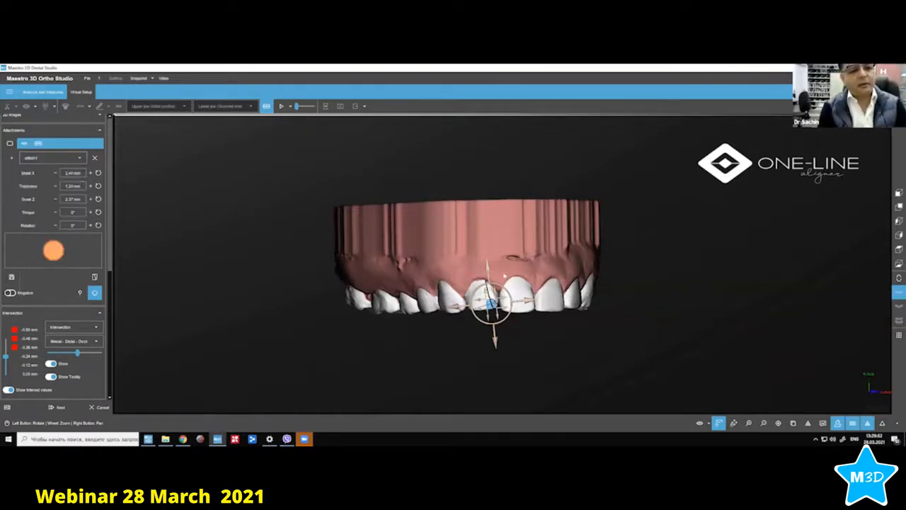
click(82, 158)
scroll(56, 202, down, 2)
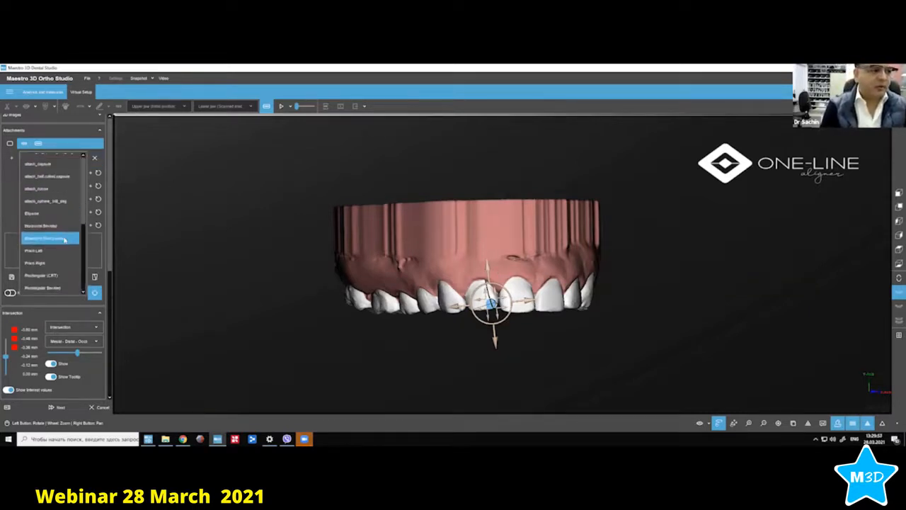
click(65, 240)
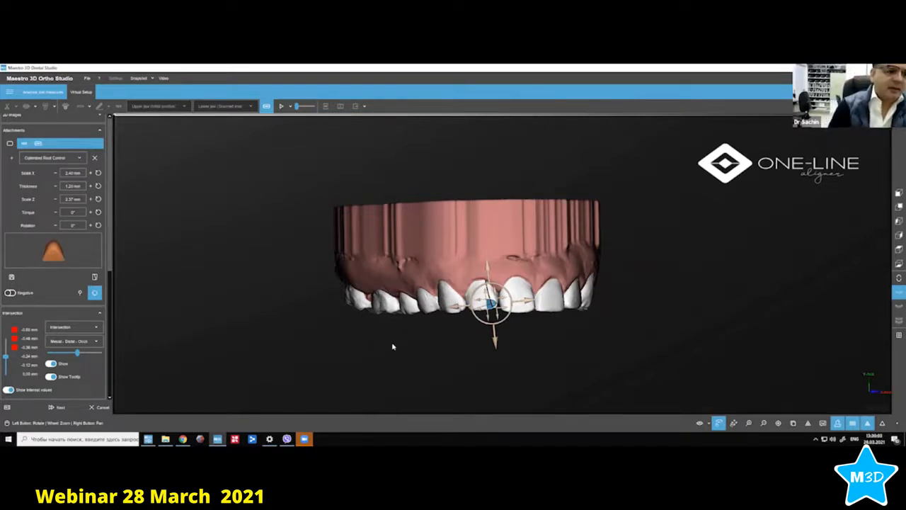
Delete the attachment from the upper front tooth.
drag(400, 345, 482, 243)
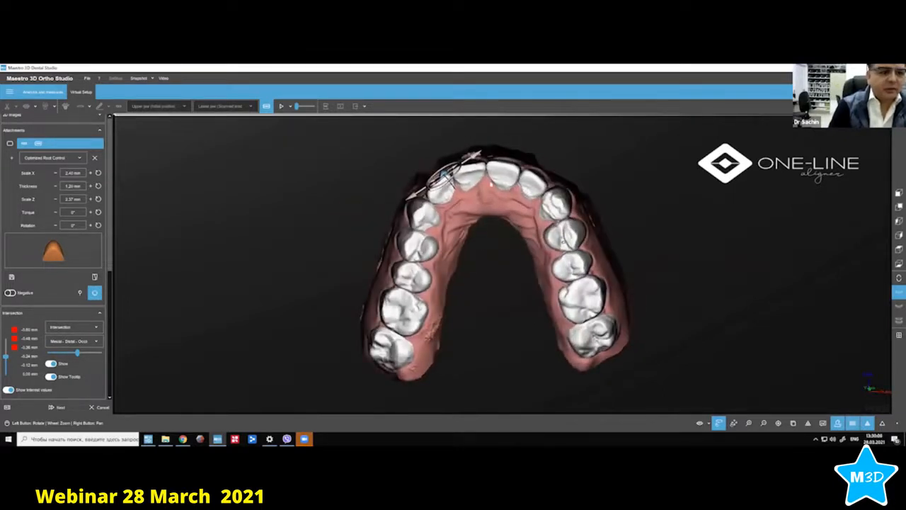
drag(493, 191, 501, 233)
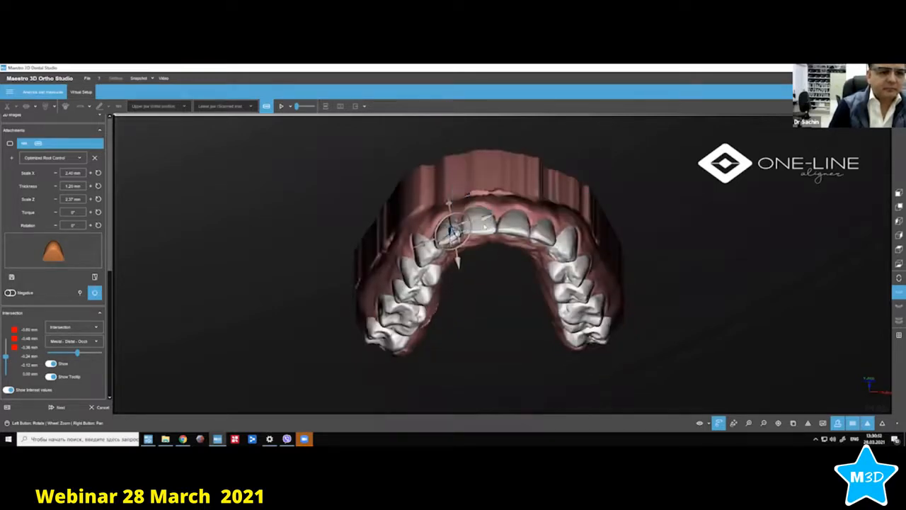
drag(489, 252, 484, 286)
key(Delete)
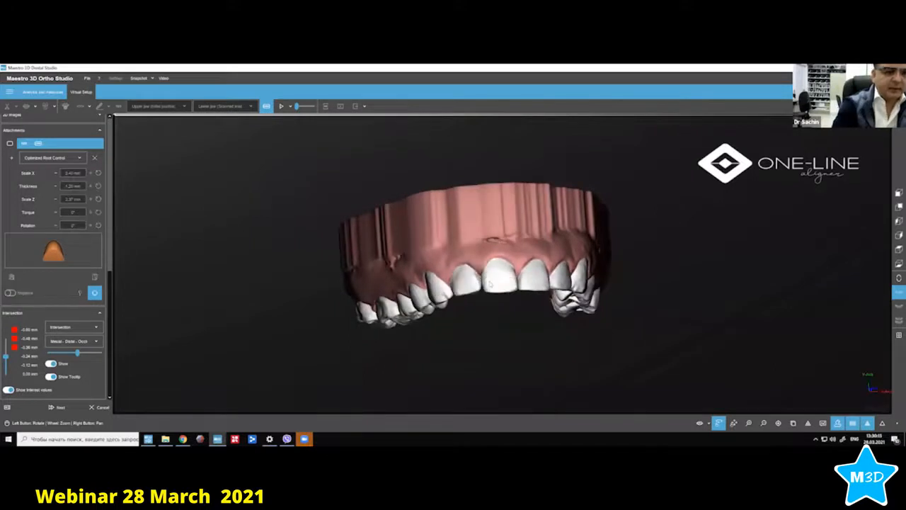
Leave the Attachments stage and rotate the jaws to view the lower jaw's base.
click(58, 408)
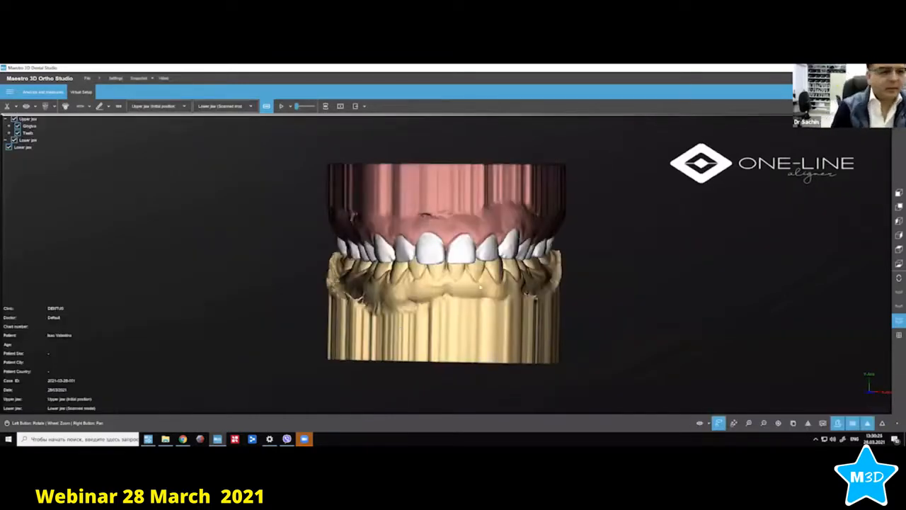
drag(472, 324, 389, 198)
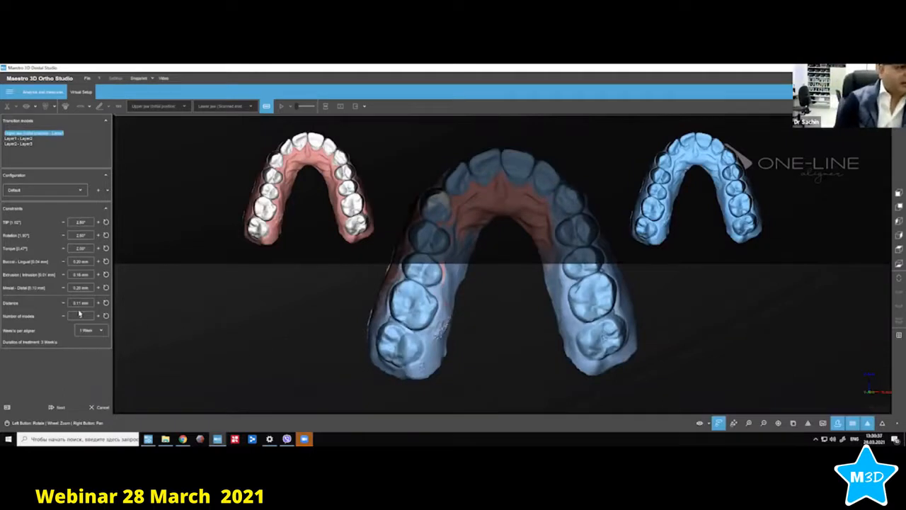
Reduce the transition models to 2 and apply a 2.90° rotation limit.
click(63, 316)
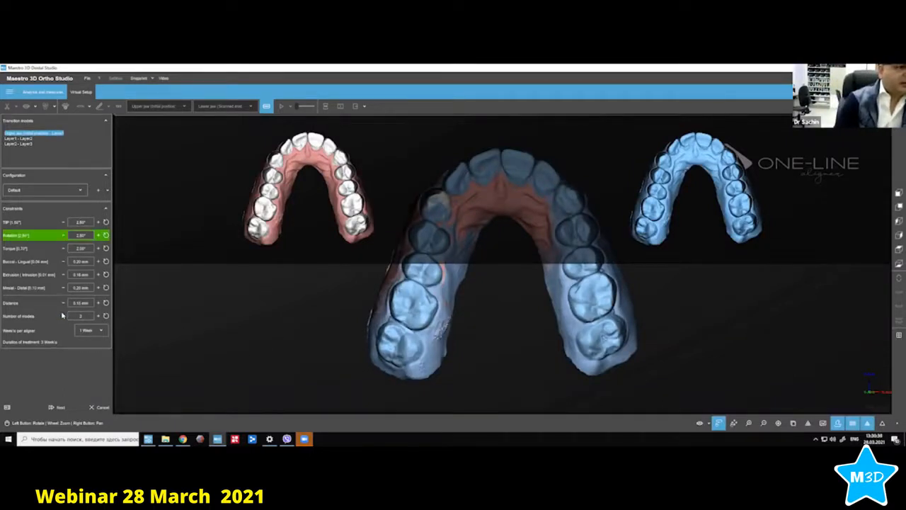
click(89, 235)
key(BackSpace)
key(BackSpace)
key(BackSpace)
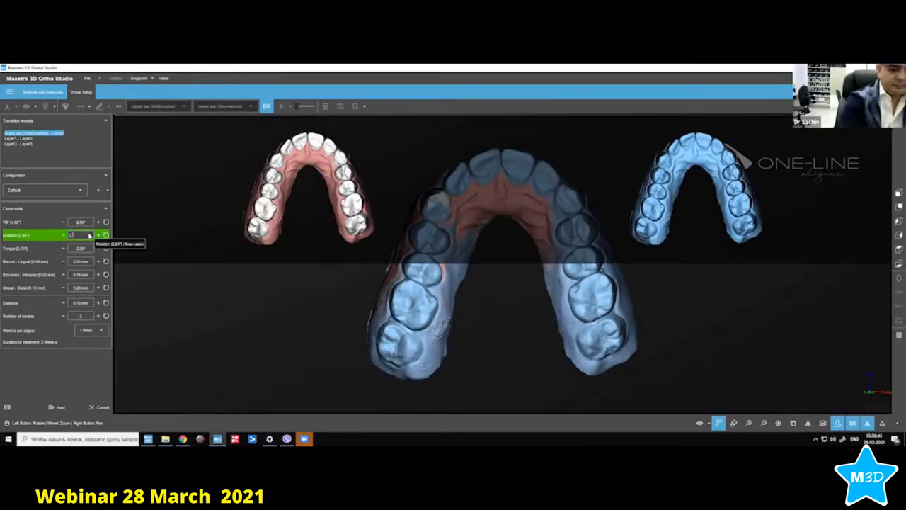
click(74, 348)
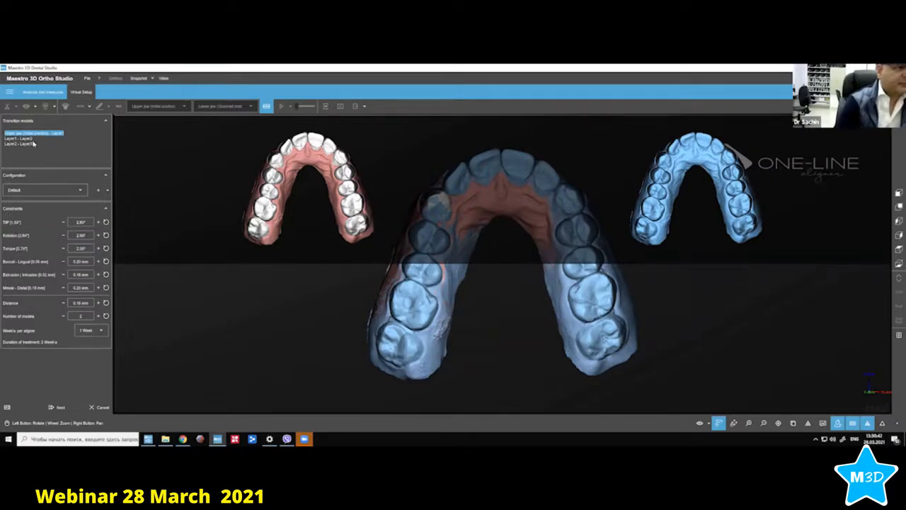
Set Mesial-Distal to 0.21 mm, reduce models to 4, enter .3, and generate the transition models.
click(31, 141)
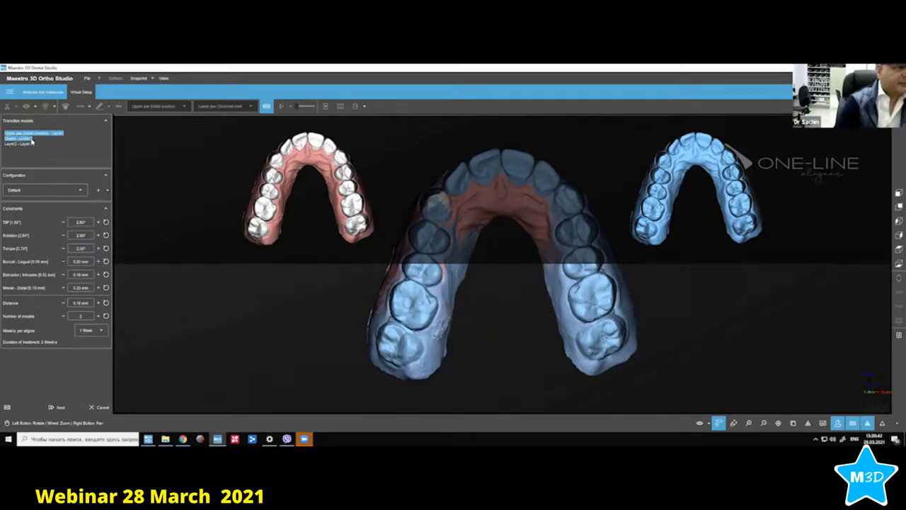
click(99, 288)
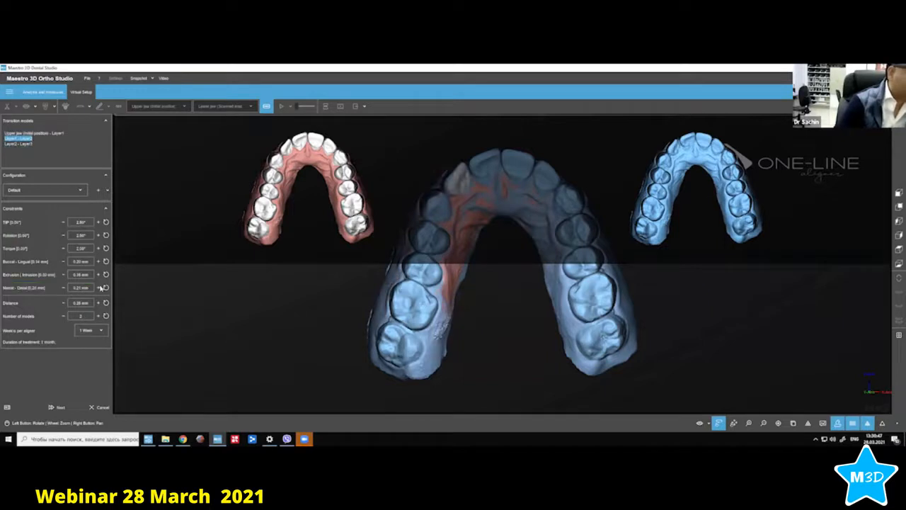
click(17, 144)
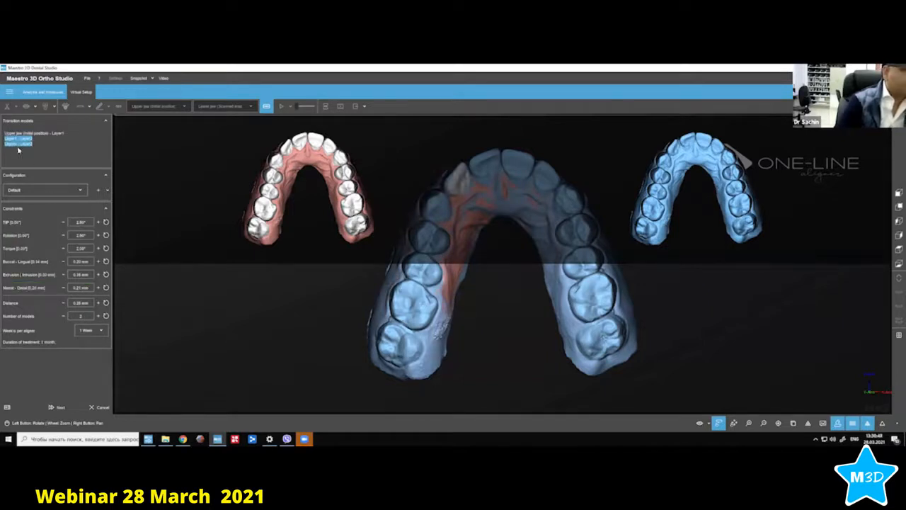
click(64, 317)
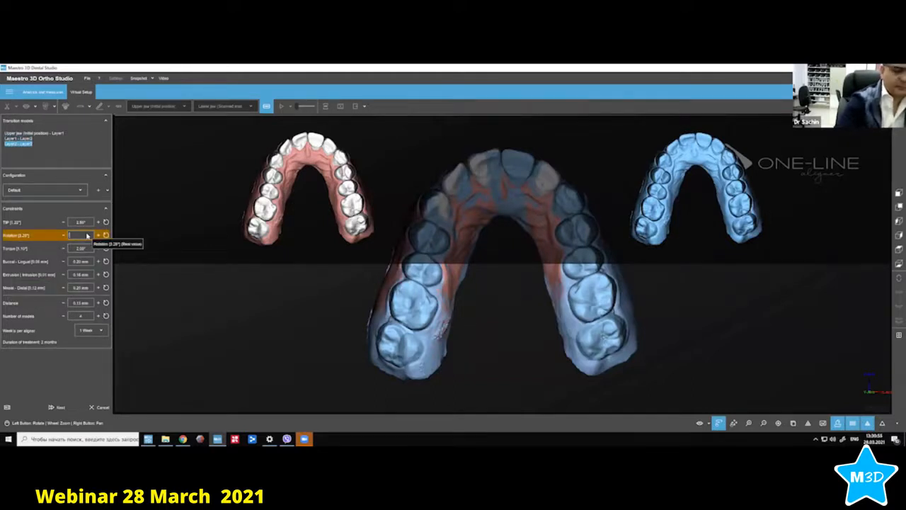
text(.3)
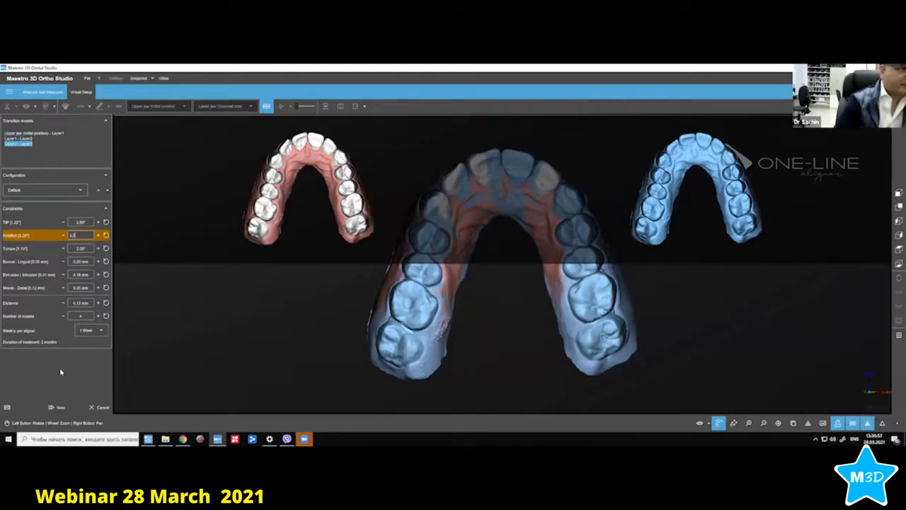
click(59, 403)
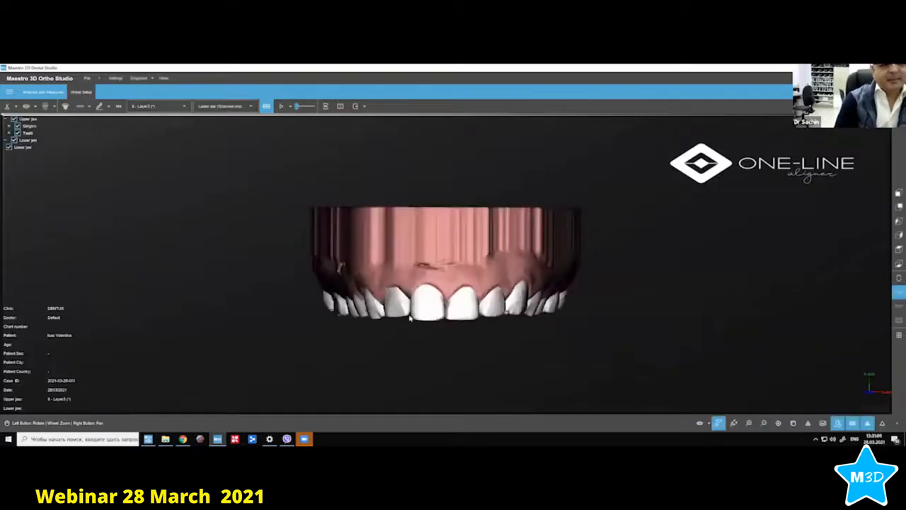
Orbit and zoom the staged upper jaw to inspect it from above and the front.
drag(442, 327, 488, 263)
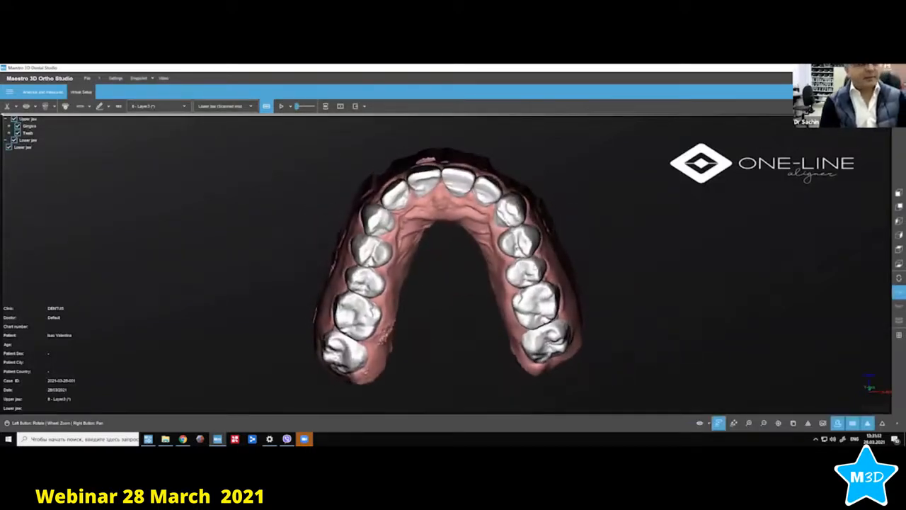
scroll(432, 245, down, 3)
scroll(432, 245, up, 3)
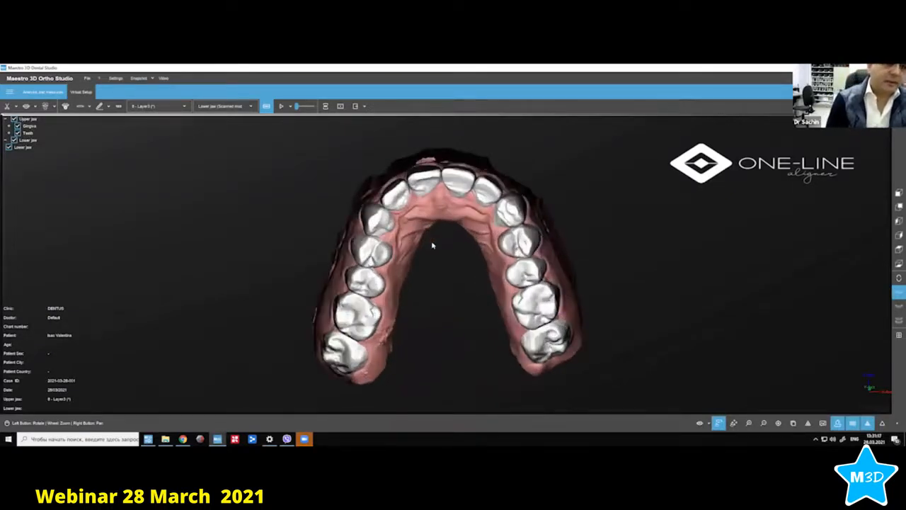
drag(440, 143, 429, 255)
Open the second patient's case from the Open case list in Order Management.
click(12, 92)
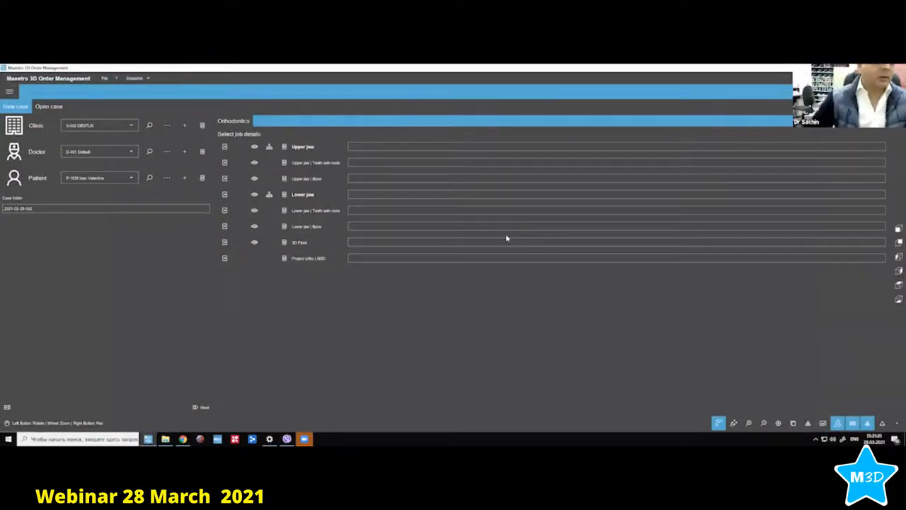
click(49, 107)
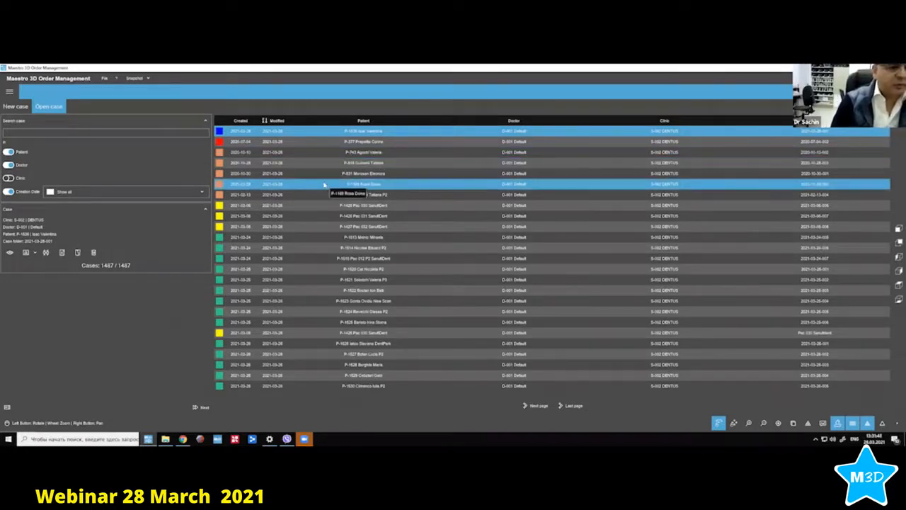
double_click(381, 291)
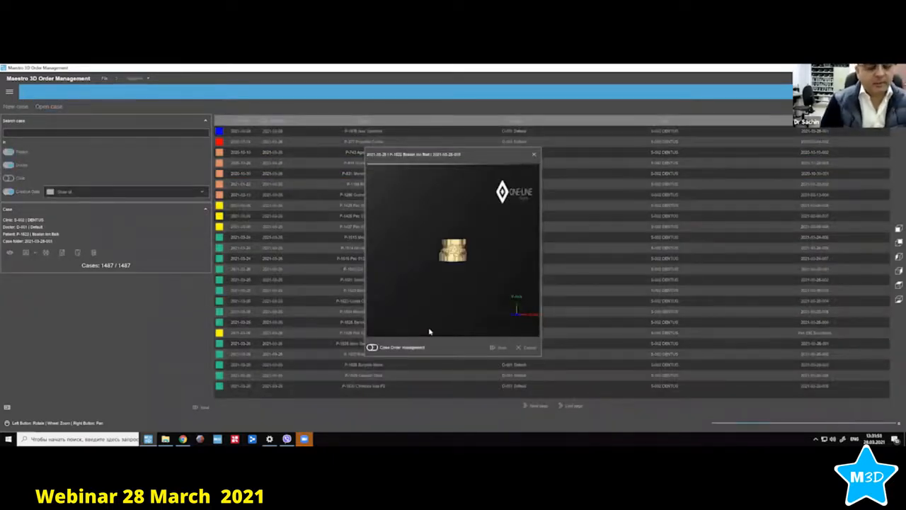
click(498, 347)
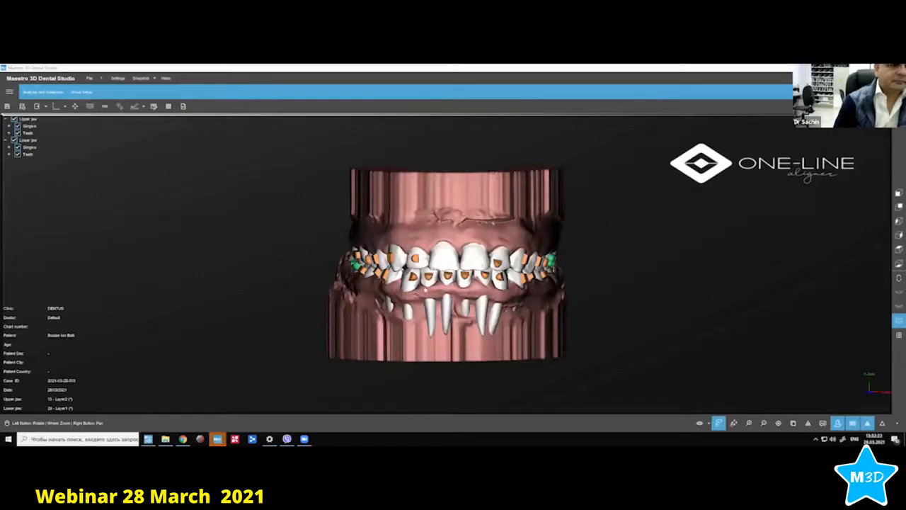
Inspect the loaded jaws, then in Virtual Setup play the staged tooth movements from the last stage.
drag(426, 288, 467, 298)
click(82, 92)
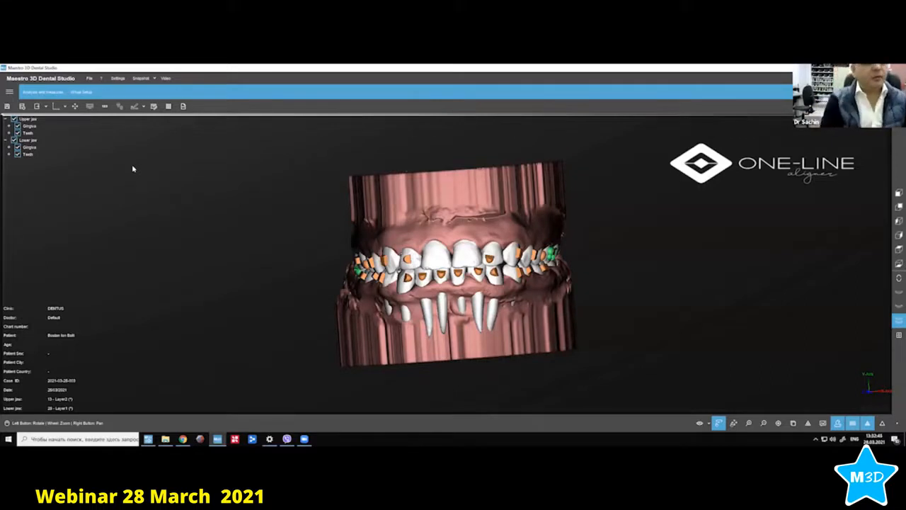
click(81, 92)
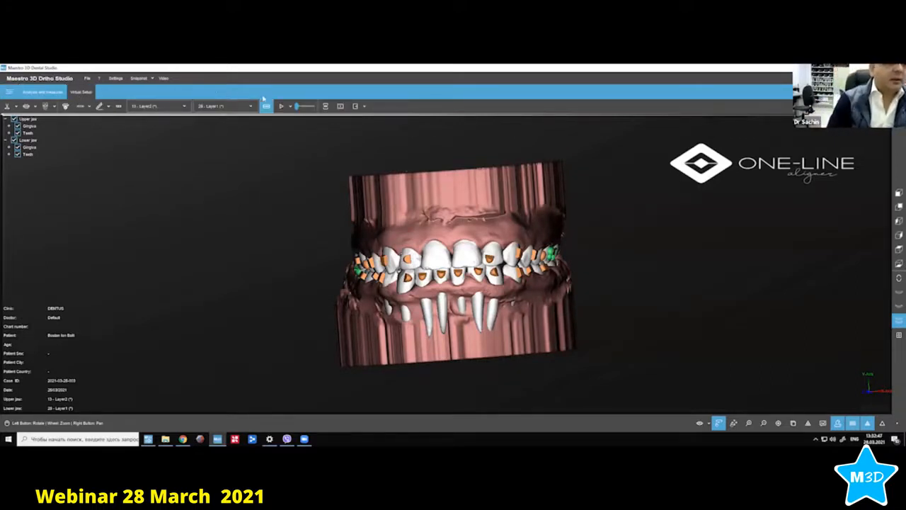
drag(297, 106, 316, 108)
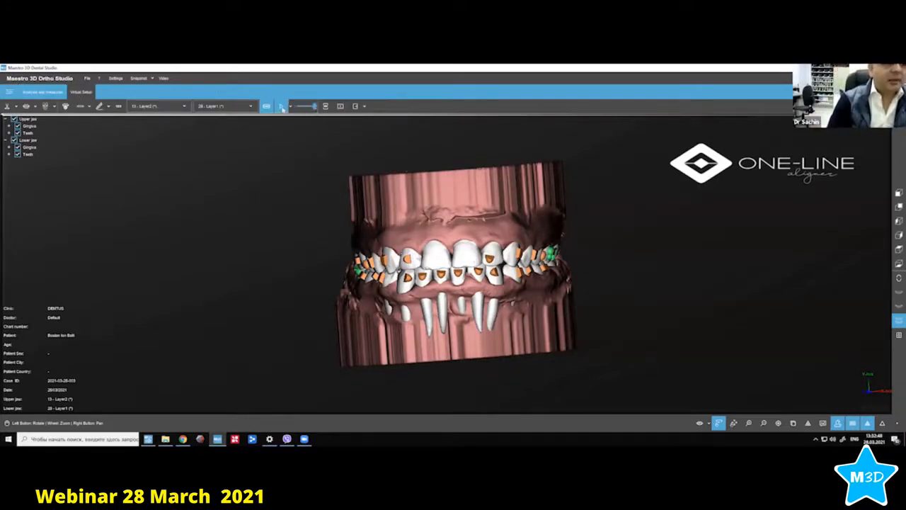
click(282, 107)
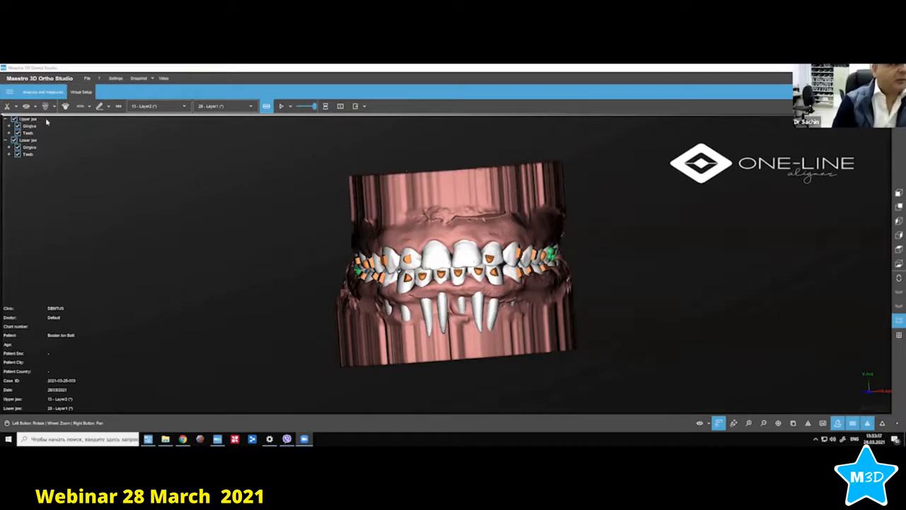
Open the setup layers and movement overview and show the lower jaw from above, then frontally.
click(26, 106)
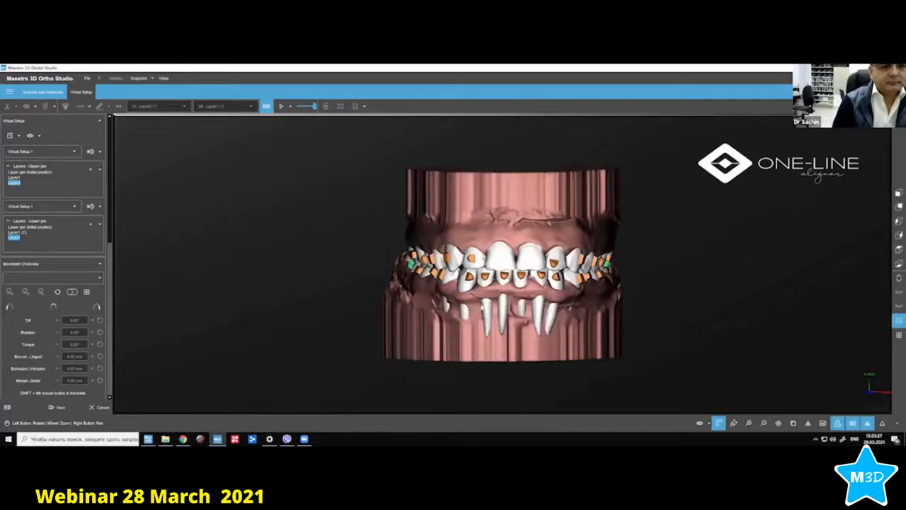
drag(478, 294, 559, 305)
drag(592, 247, 599, 272)
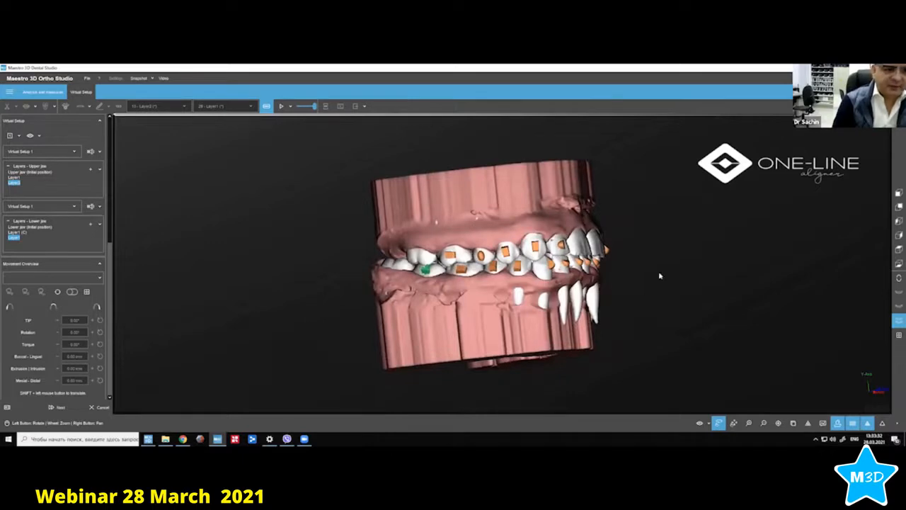
drag(647, 276, 737, 244)
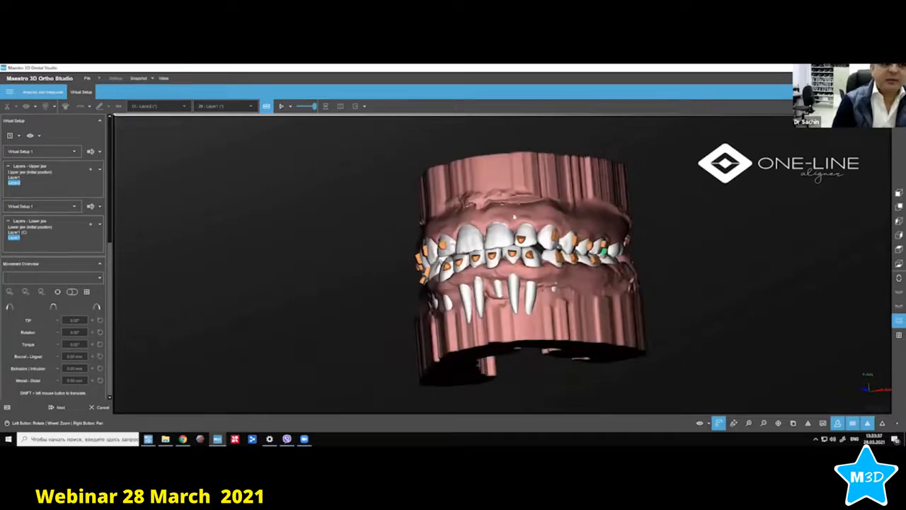
click(898, 306)
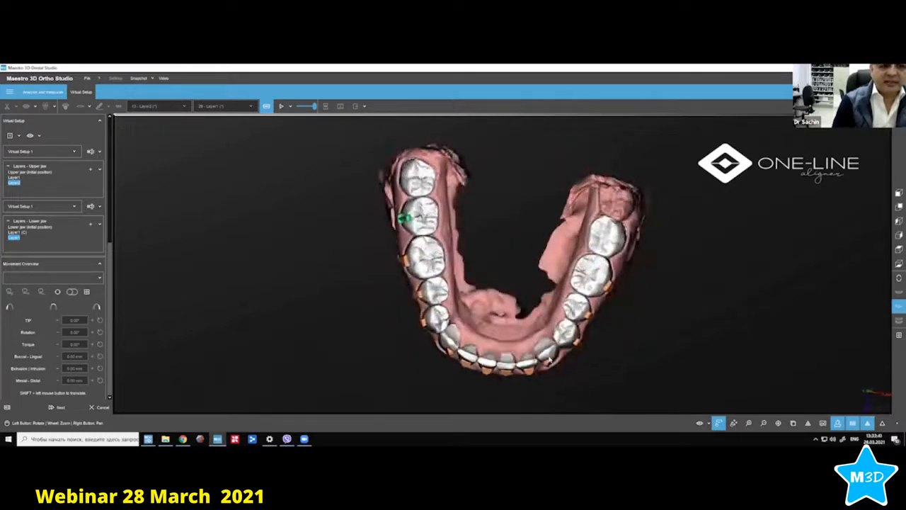
drag(552, 273, 473, 327)
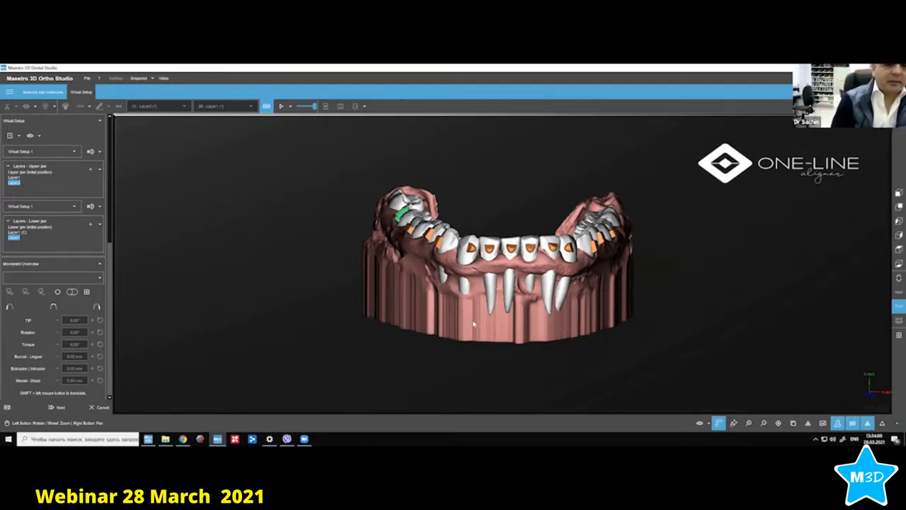
drag(474, 324, 506, 285)
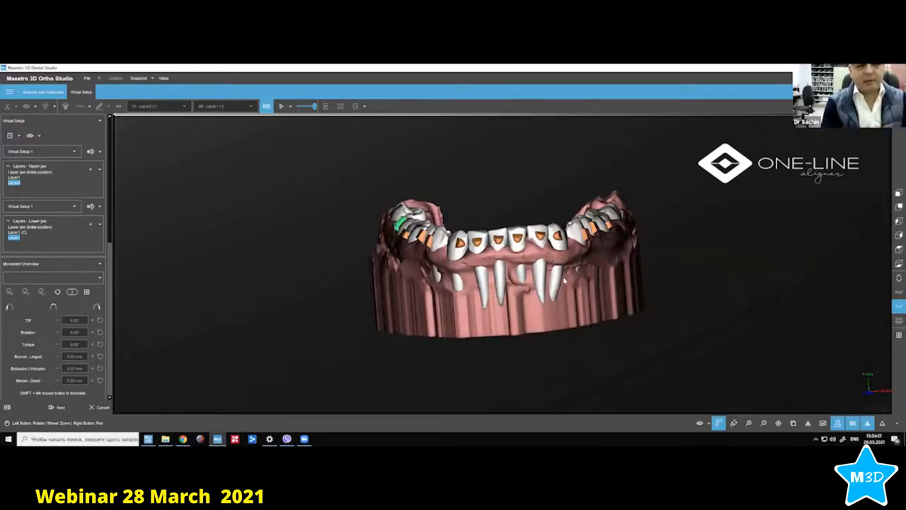
click(496, 235)
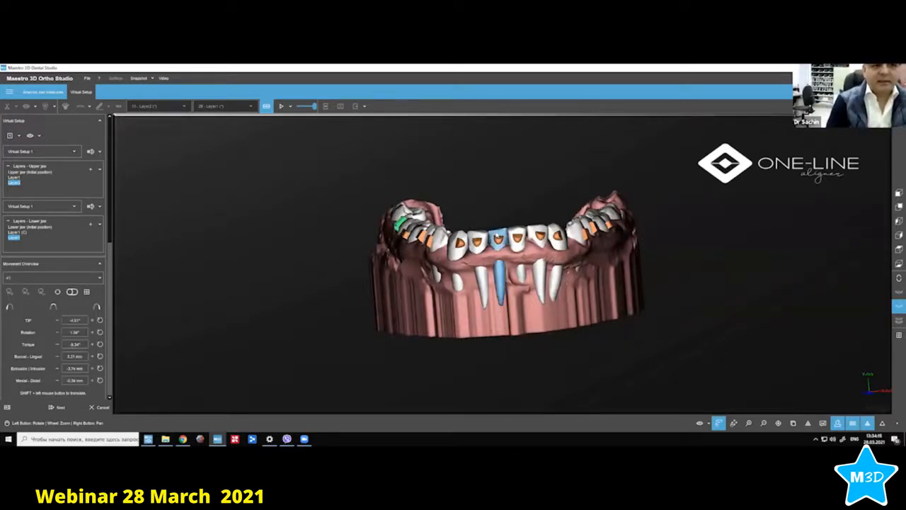
drag(552, 263, 557, 270)
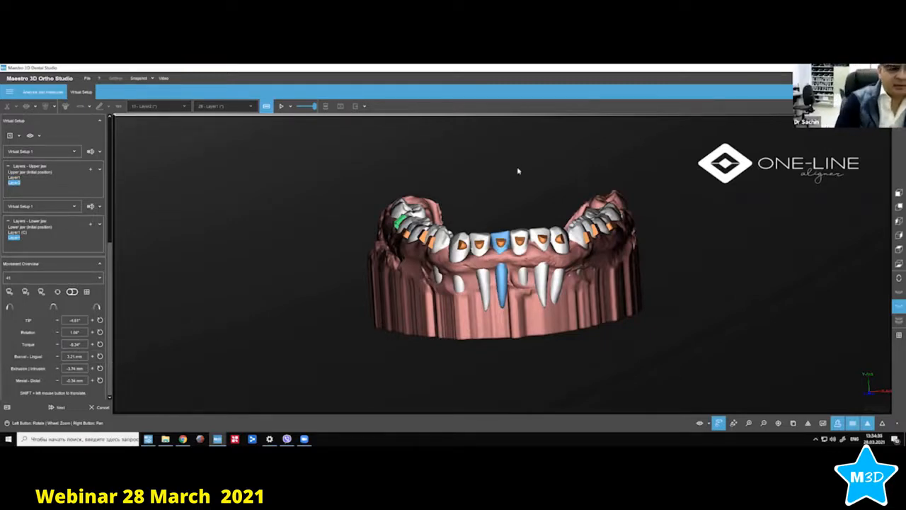
drag(519, 172, 513, 330)
drag(658, 320, 664, 295)
drag(523, 302, 517, 289)
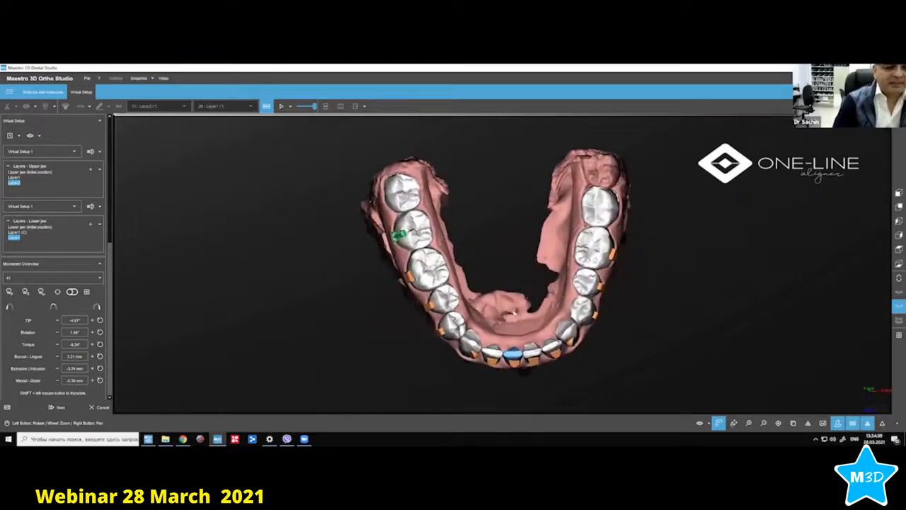
drag(516, 327, 512, 211)
drag(503, 359, 516, 289)
drag(578, 289, 578, 295)
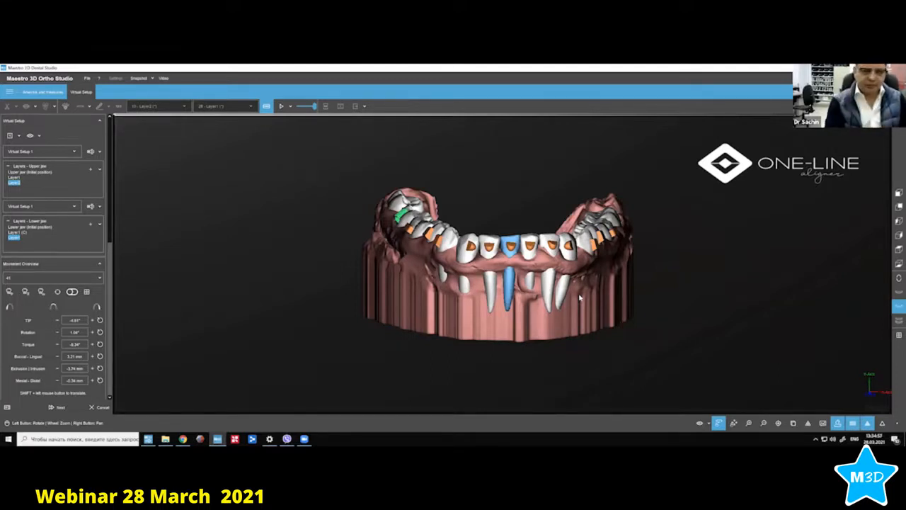
From an oblique side view, select successive attachments on the lower side teeth to show their movement gizmo.
drag(486, 285, 581, 268)
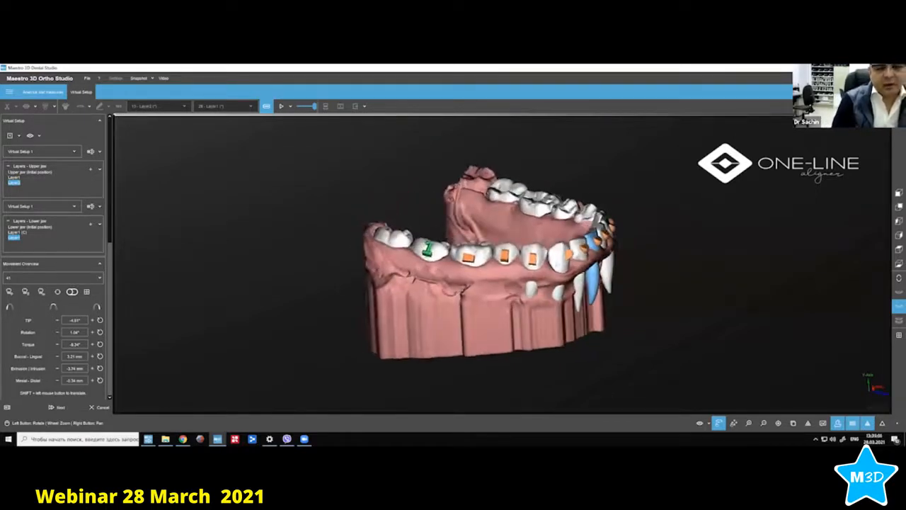
click(531, 262)
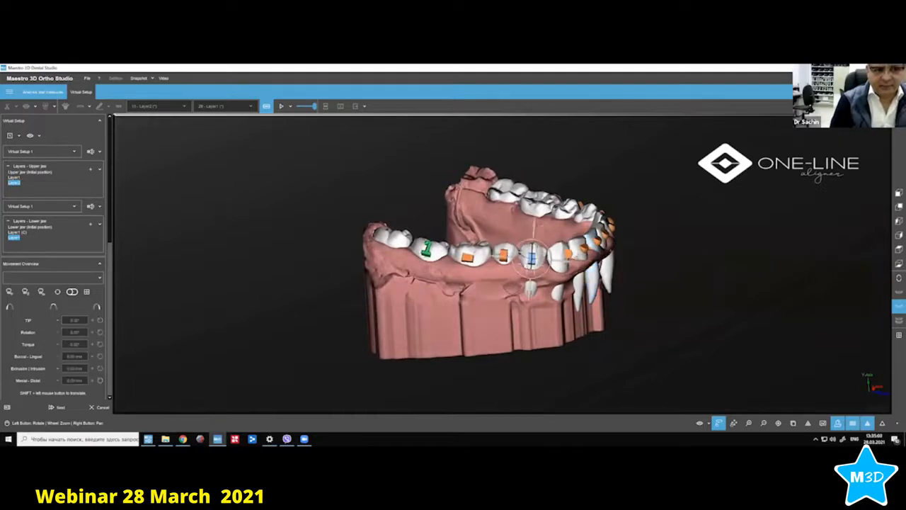
click(505, 256)
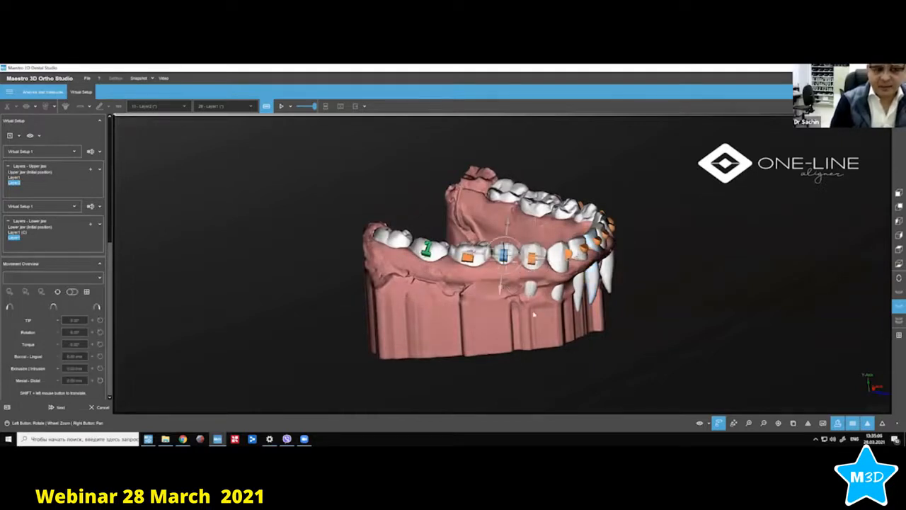
drag(507, 286, 530, 294)
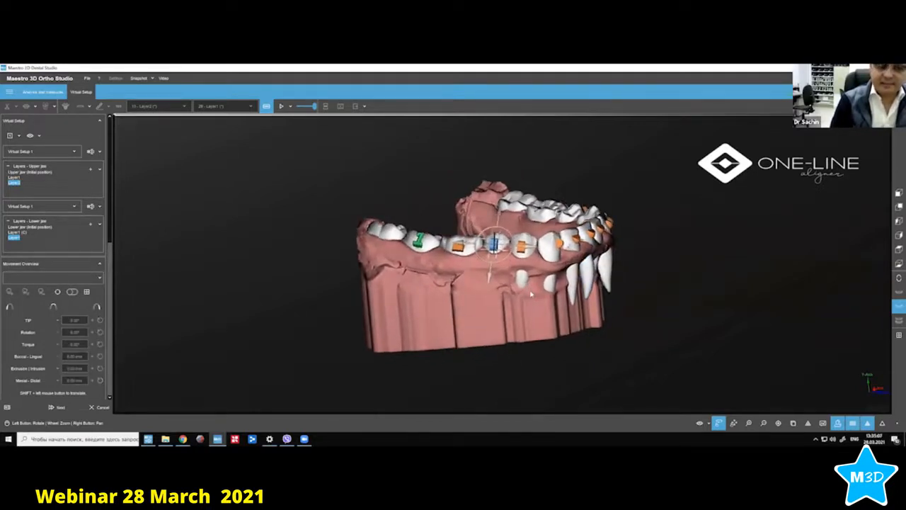
click(521, 248)
mouse_move(522, 288)
mouse_down()
mouse_move(518, 243)
mouse_move(527, 273)
mouse_up()
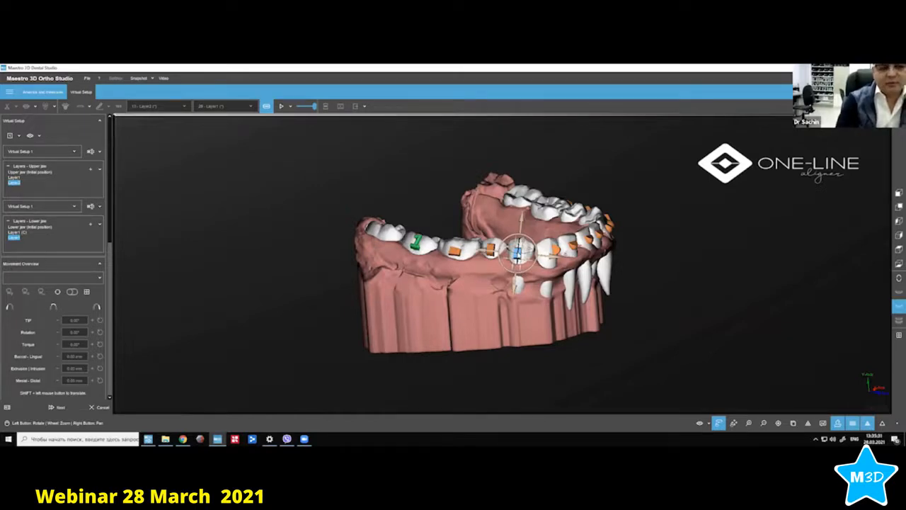
Select a lower central incisor from the frontal view, with its movement values at zero.
drag(670, 271, 530, 262)
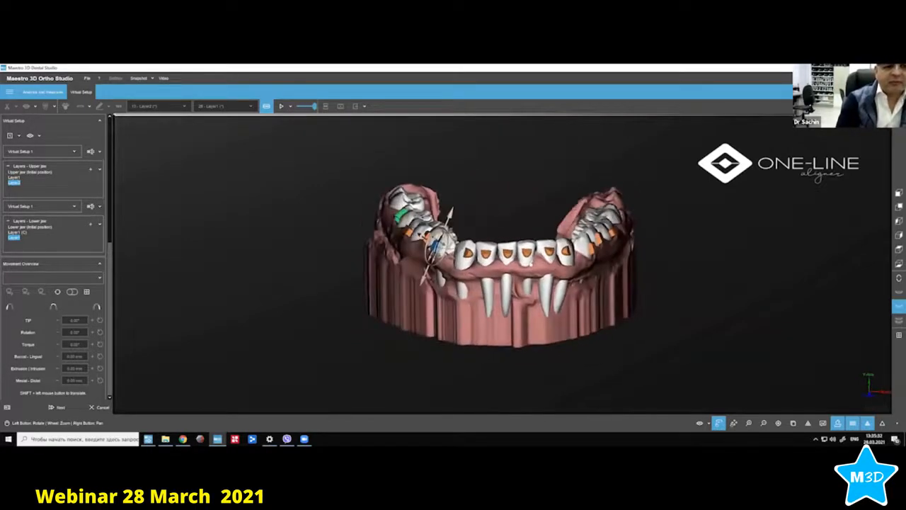
click(528, 254)
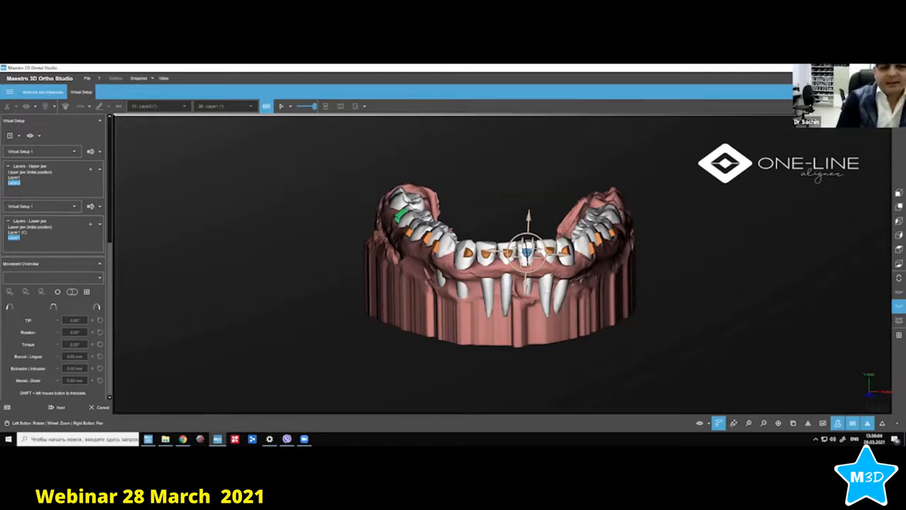
drag(530, 319, 527, 320)
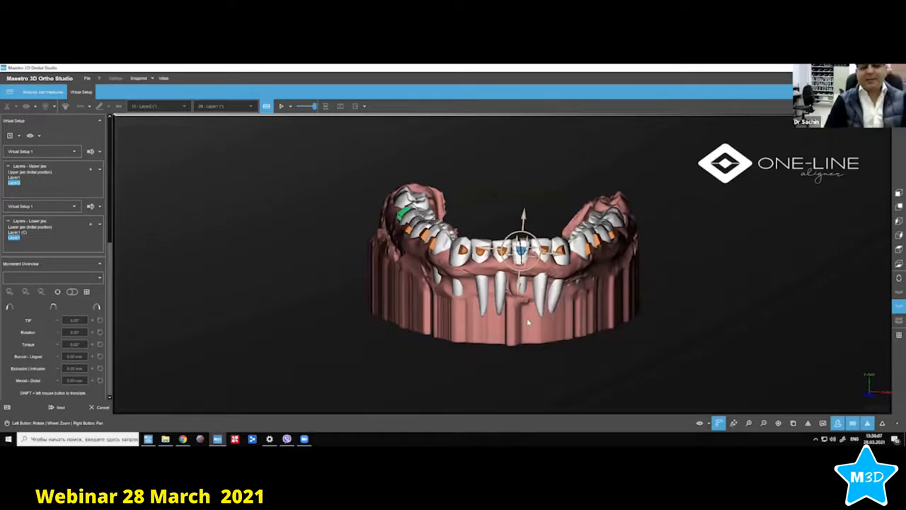
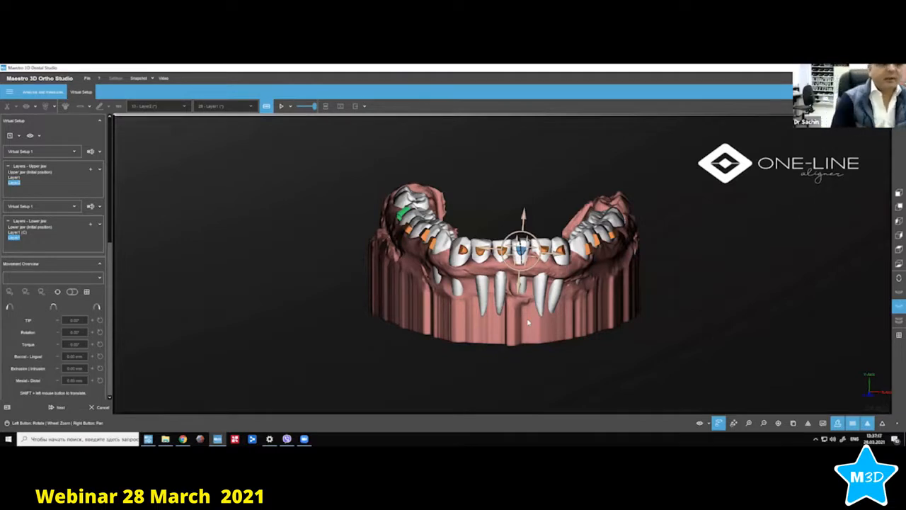
Turn the lower arch toward the incisors and select tooth 42 to display its planned movements.
drag(500, 177, 496, 213)
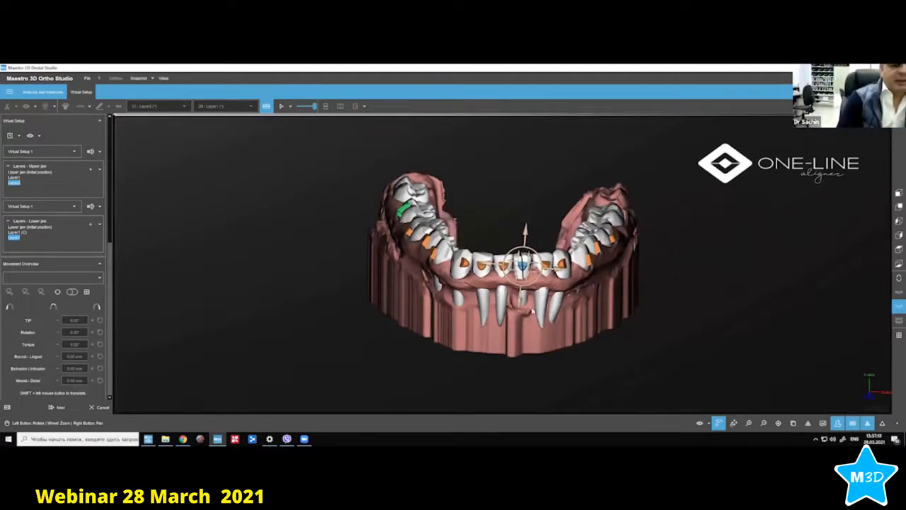
drag(532, 312, 546, 259)
click(508, 293)
Step through lower teeth 31, 32 and their neighbours to canine 43, reading each one's planned movements.
click(535, 257)
click(556, 257)
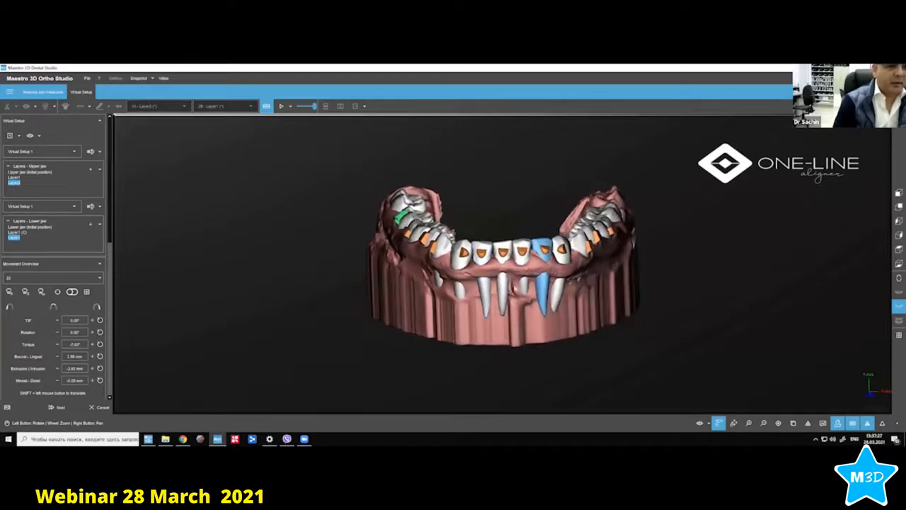
click(461, 254)
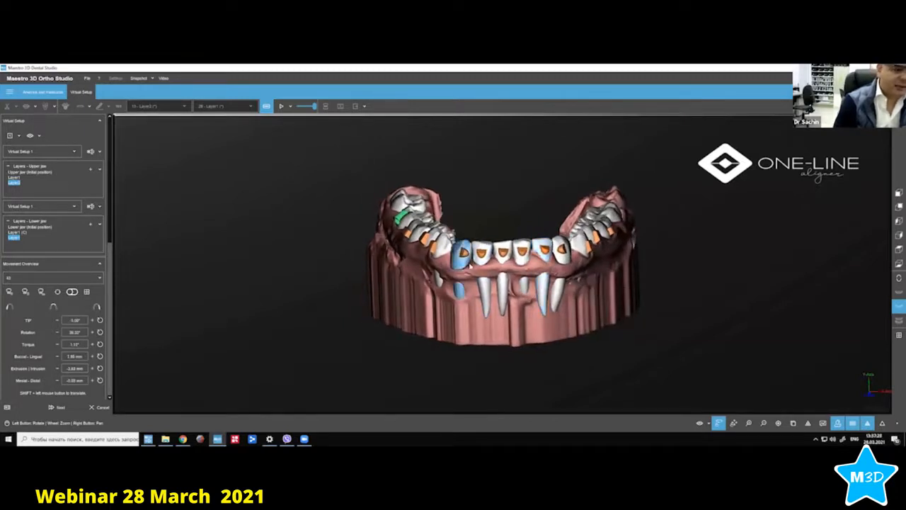
click(565, 258)
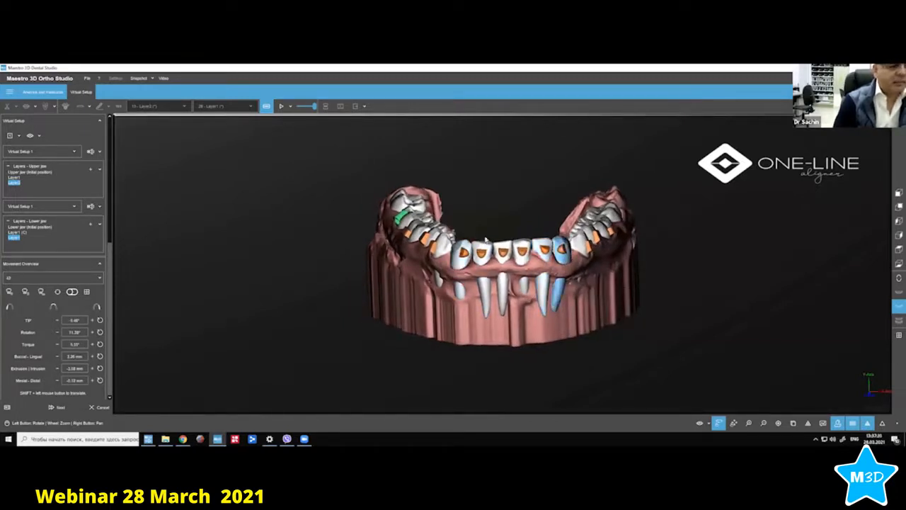
drag(567, 272, 544, 279)
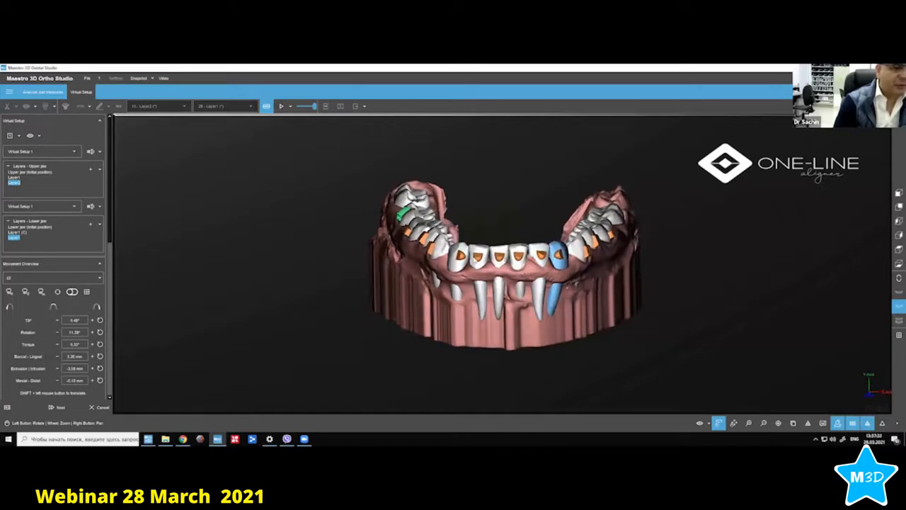
click(460, 256)
Inspect the lower arch from occlusal, labial and oblique views, ending frontally on both arches.
drag(499, 201, 491, 280)
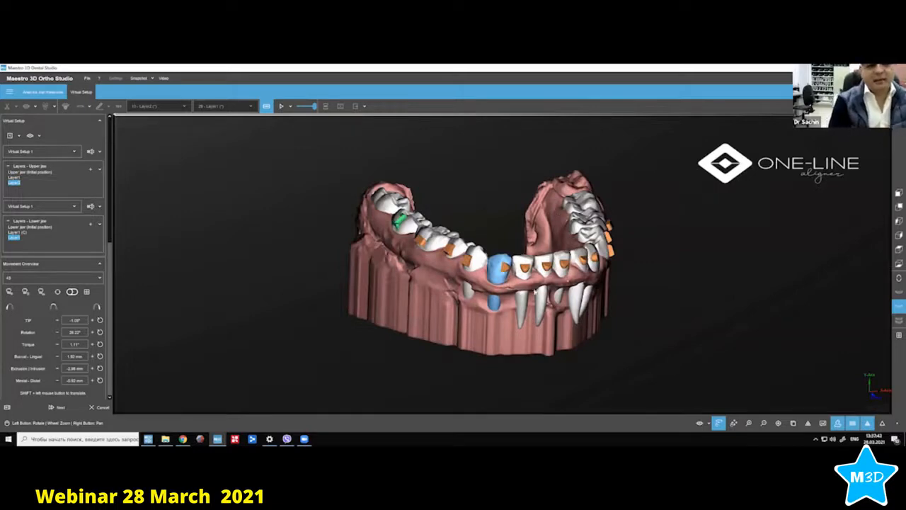
drag(535, 291, 448, 335)
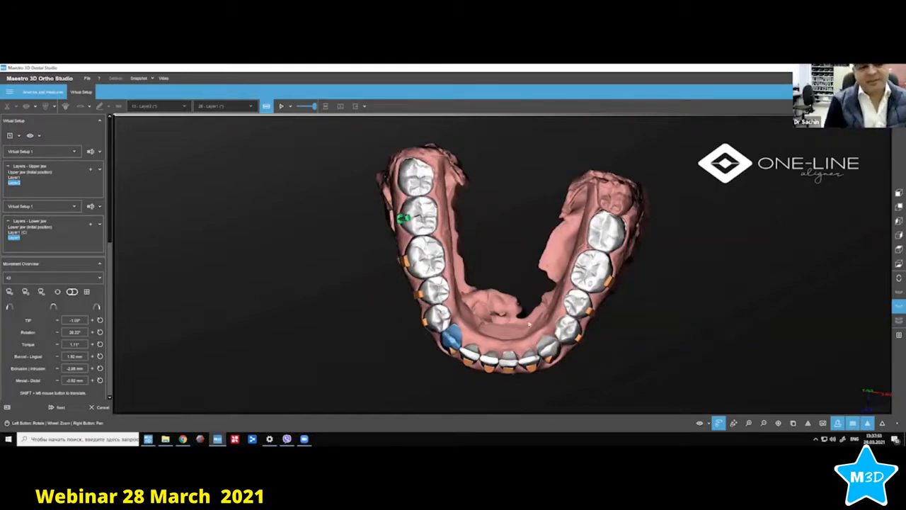
drag(531, 336, 488, 288)
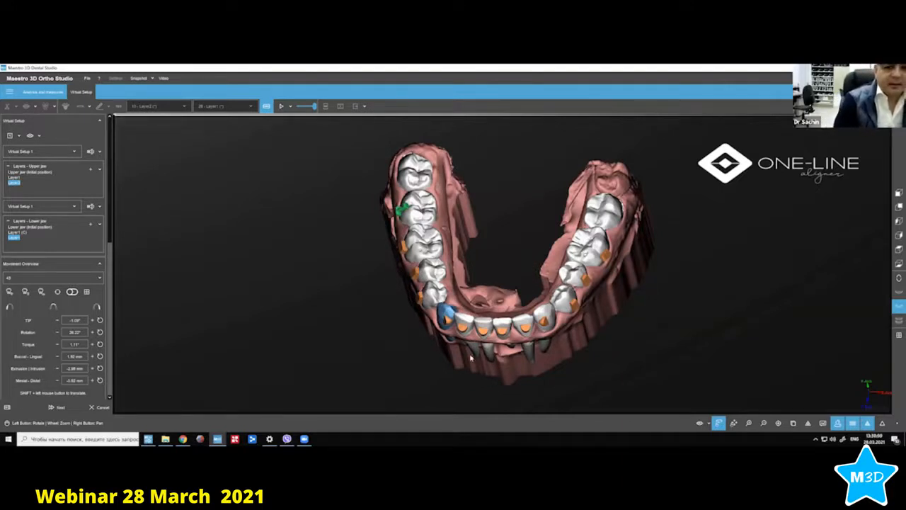
drag(500, 352, 421, 274)
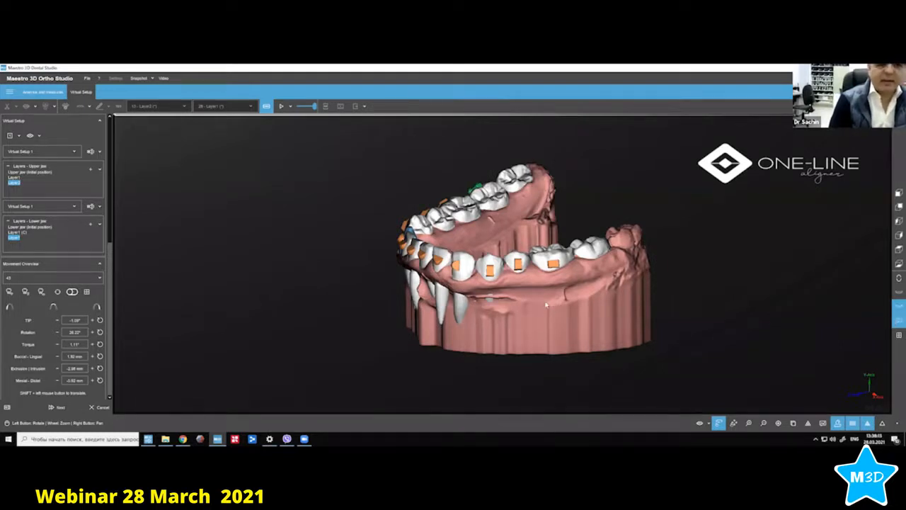
drag(546, 305, 534, 296)
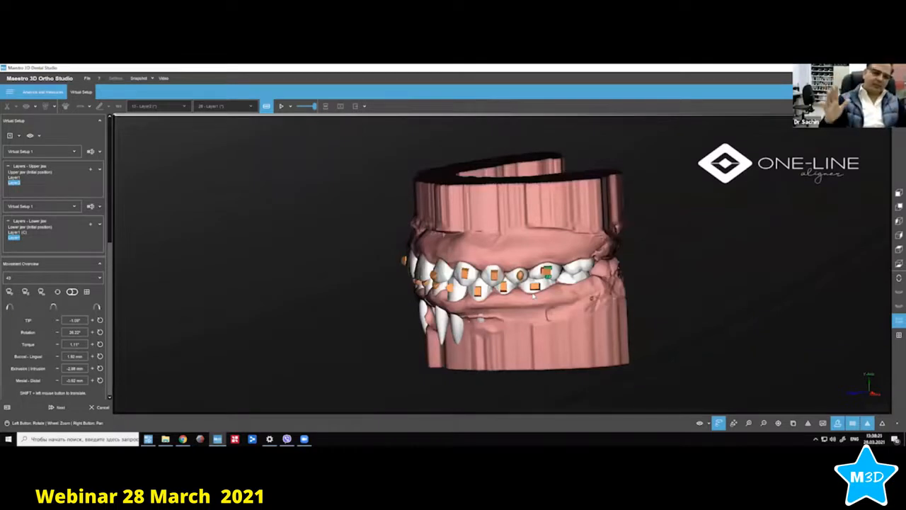
Rotate both arches to a front view and check upper incisors 22 and 12 in turn.
drag(463, 270, 464, 256)
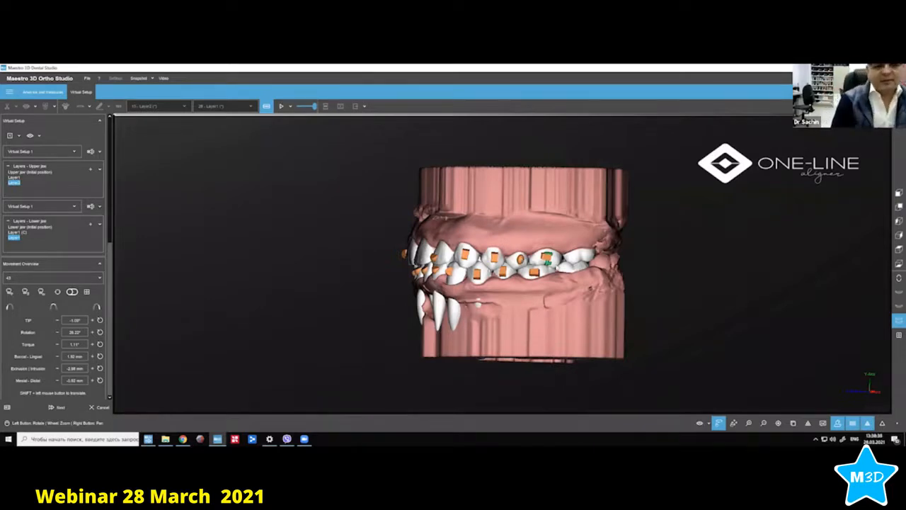
drag(324, 290, 433, 233)
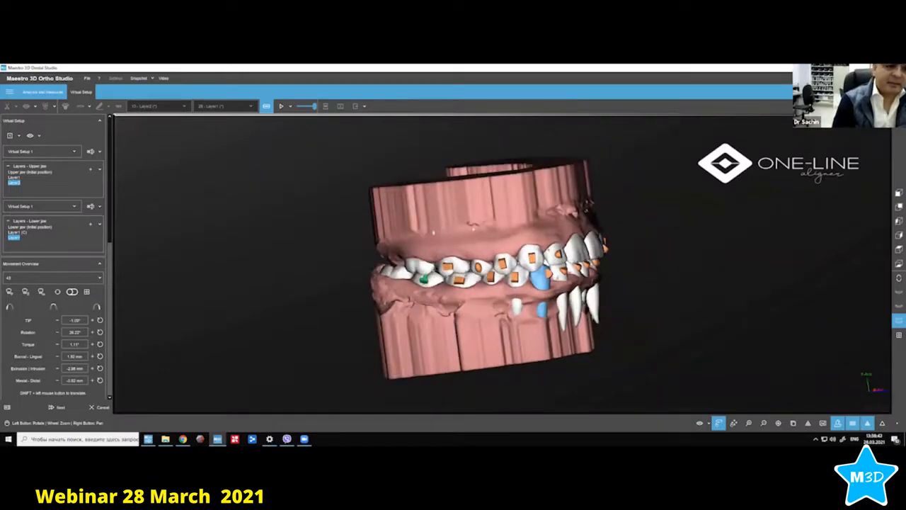
drag(365, 211, 535, 161)
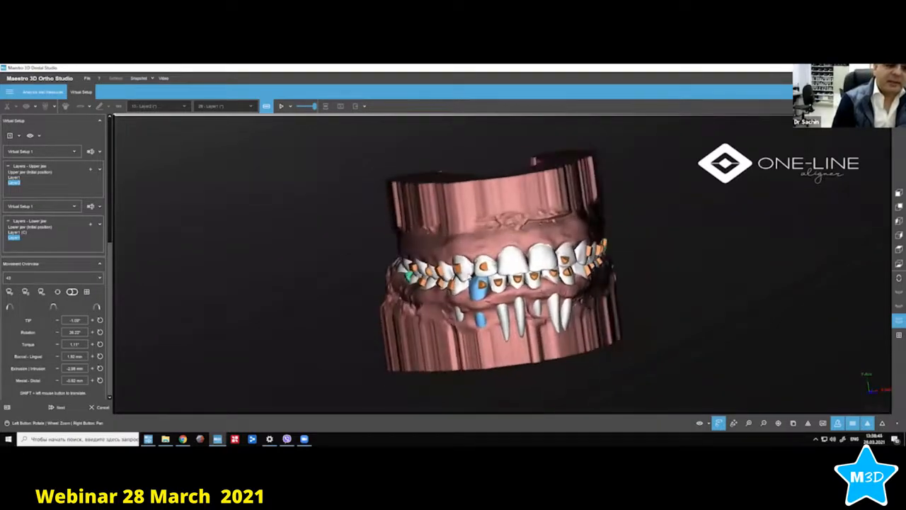
drag(550, 272, 542, 270)
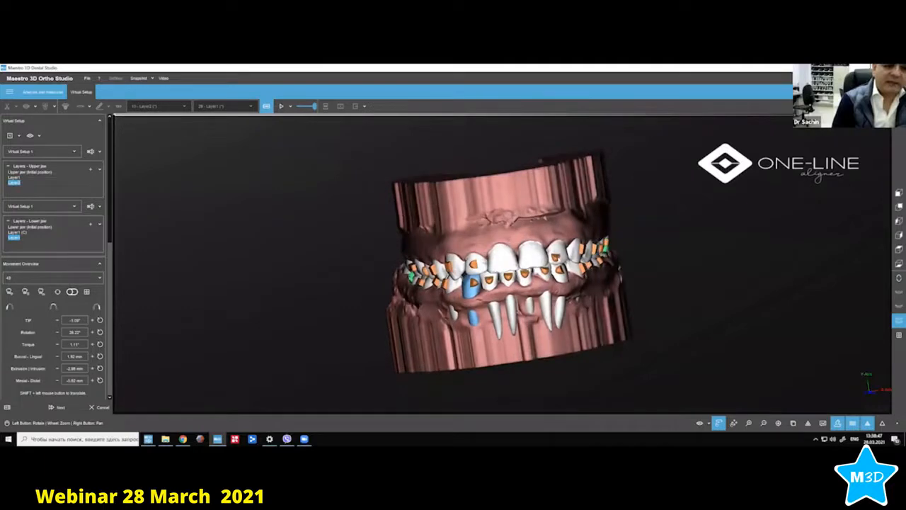
click(564, 250)
drag(491, 234, 535, 164)
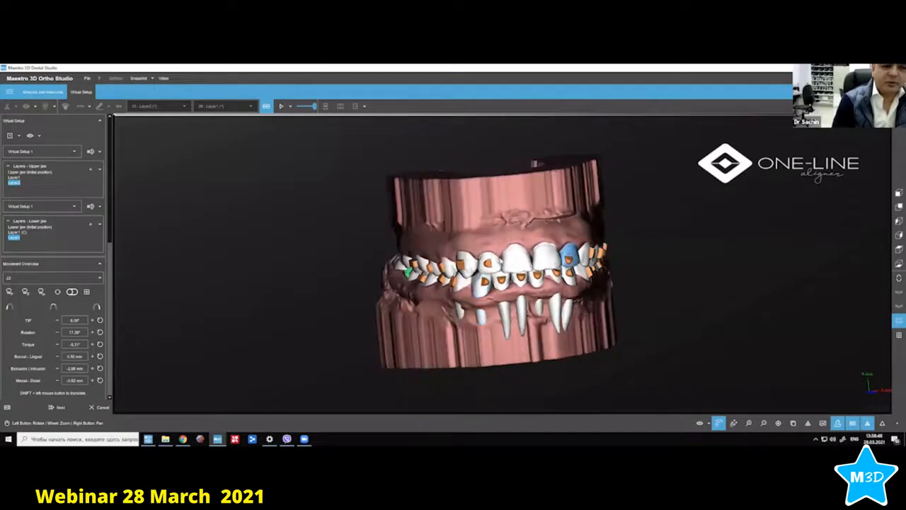
click(487, 263)
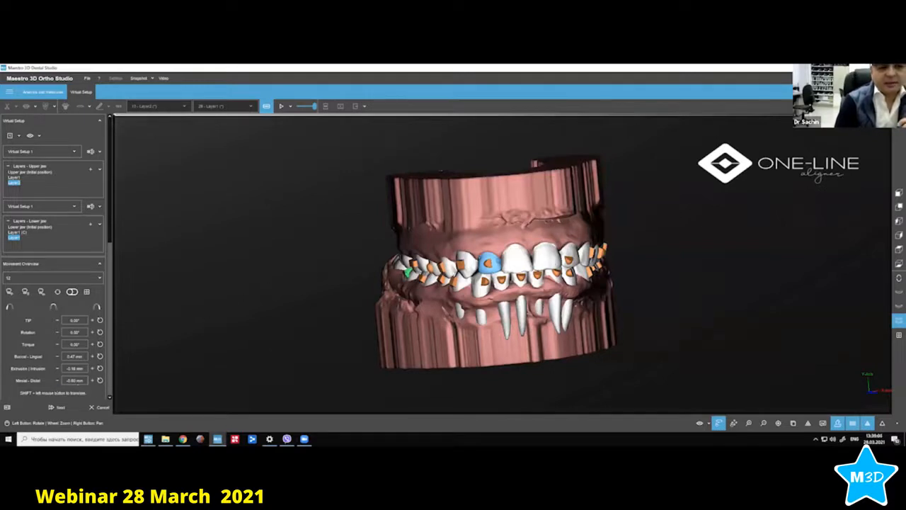
Select tooth 22 to show its 0.30 mm buccal-lingual and -0.46 mm extrusion/intrusion values.
drag(494, 320, 528, 245)
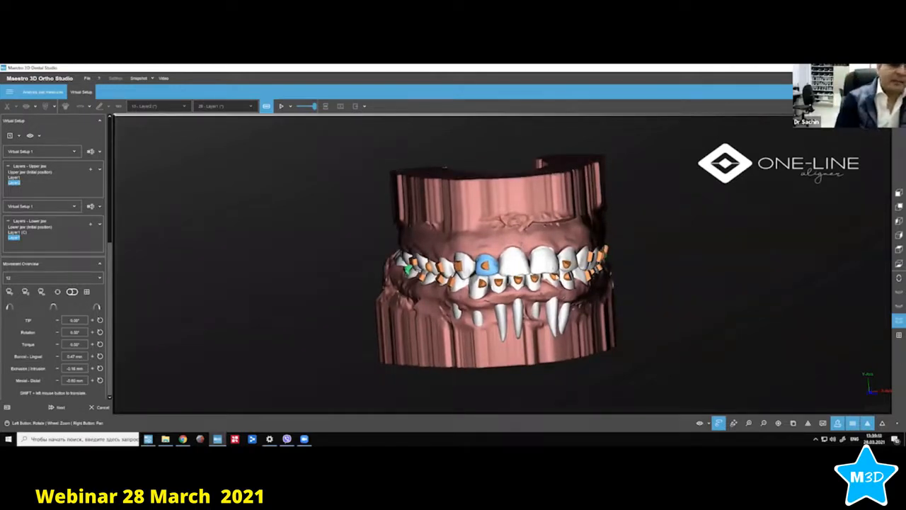
drag(551, 273, 521, 256)
click(541, 255)
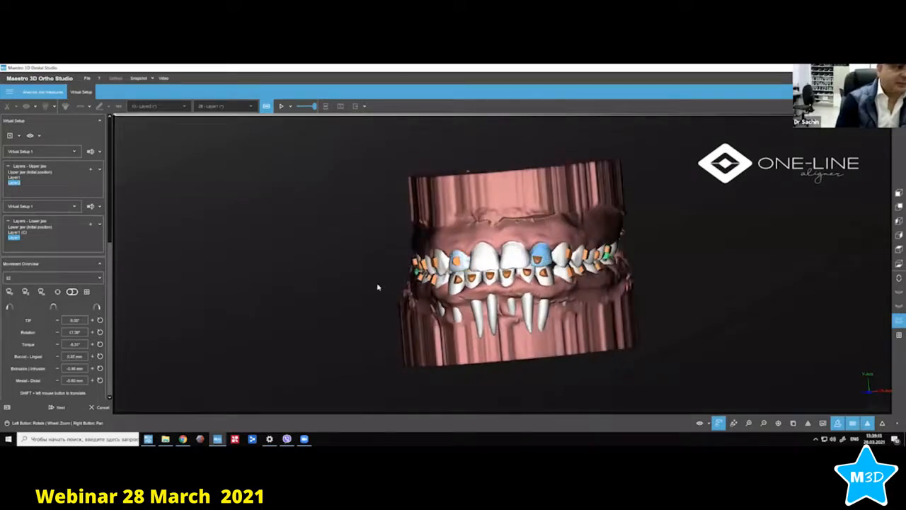
drag(378, 285, 375, 272)
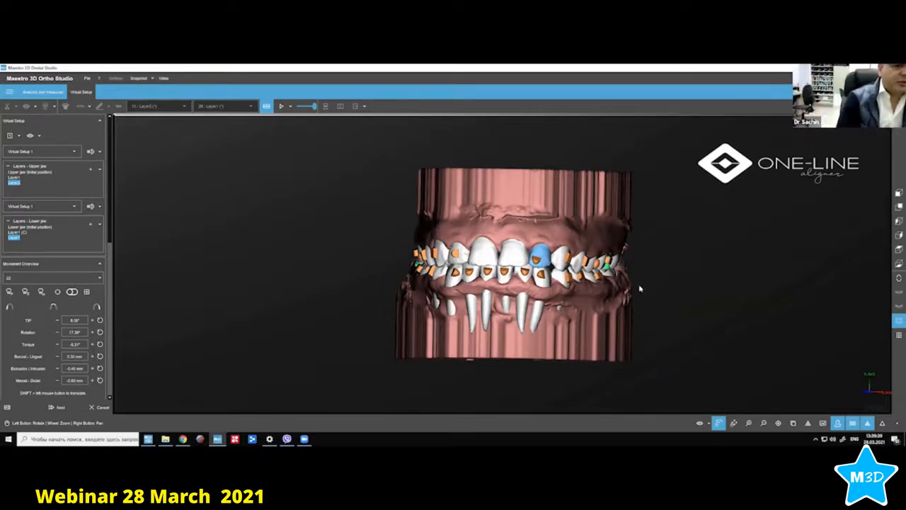
drag(524, 245, 543, 247)
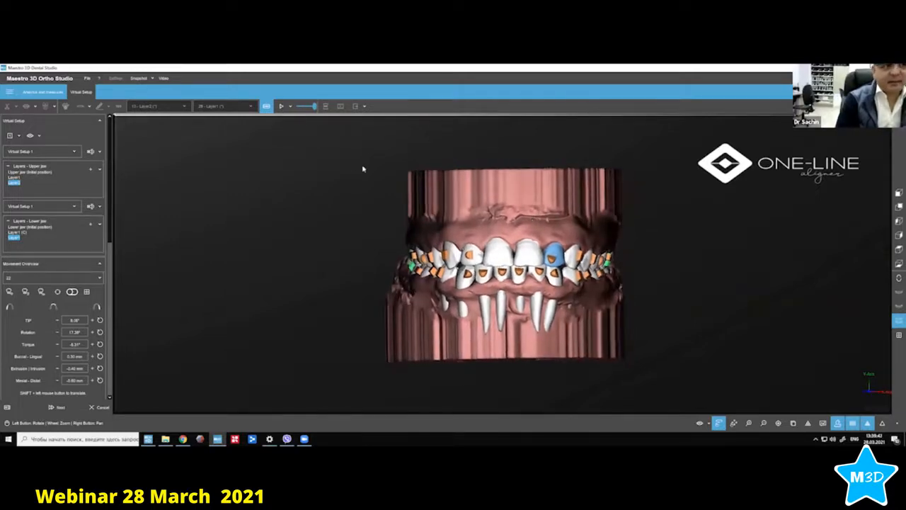
Play the treatment animation from initial to final tooth positions, then view the jaws' left side.
click(282, 106)
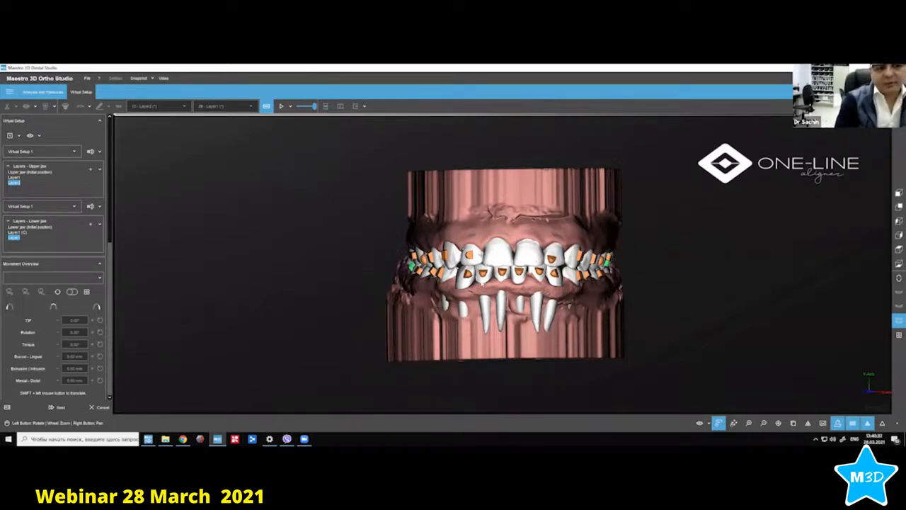
drag(483, 282, 547, 282)
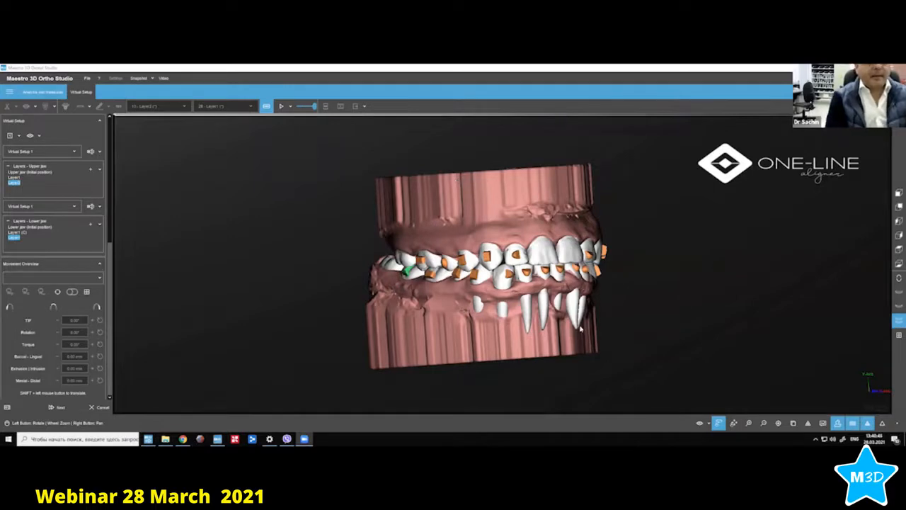
Orbit the bite model to a frontal view and to each side to inspect the attachments.
drag(594, 275, 617, 284)
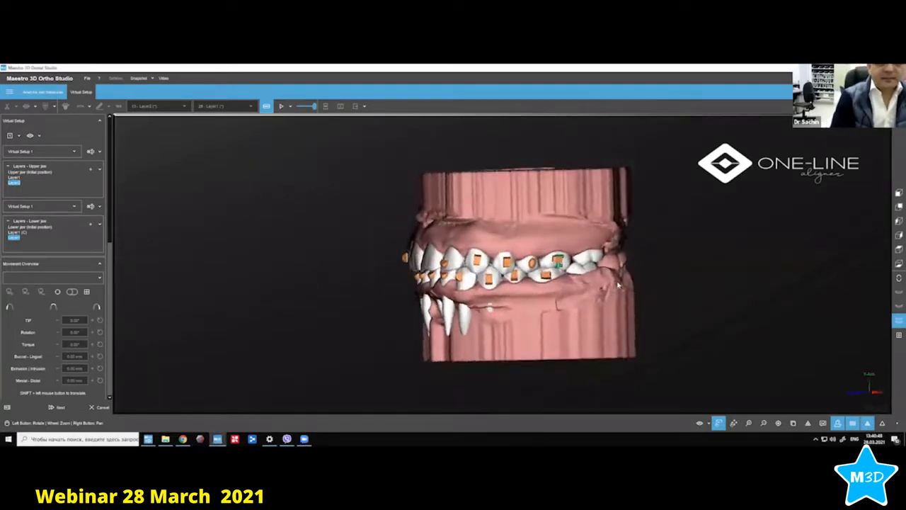
drag(345, 285, 453, 283)
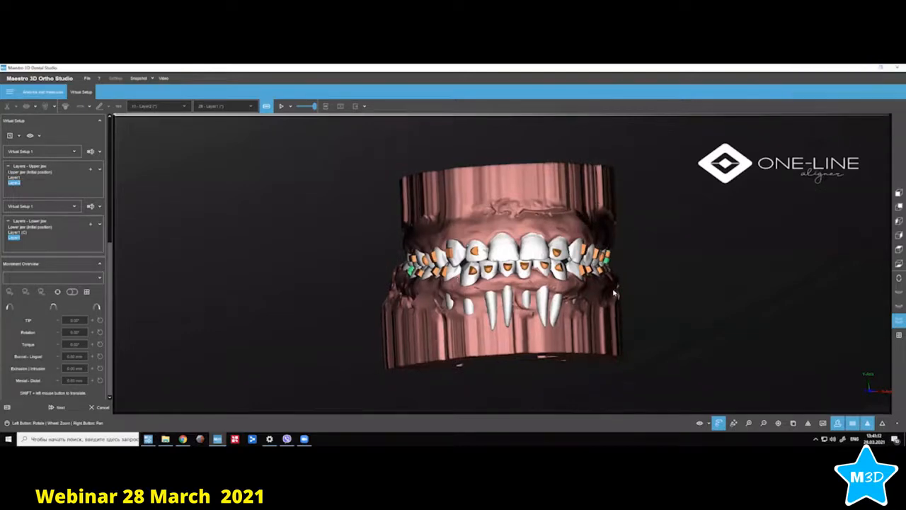
drag(524, 323, 508, 288)
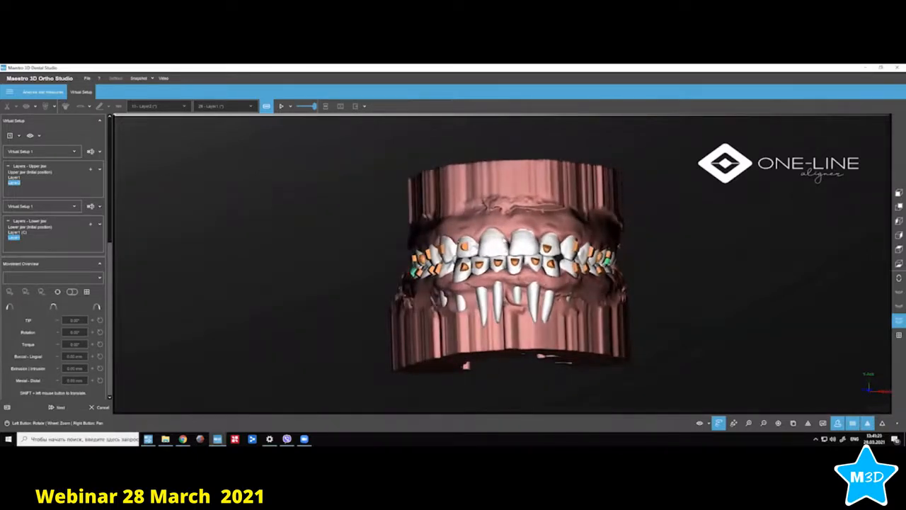
drag(504, 240, 535, 250)
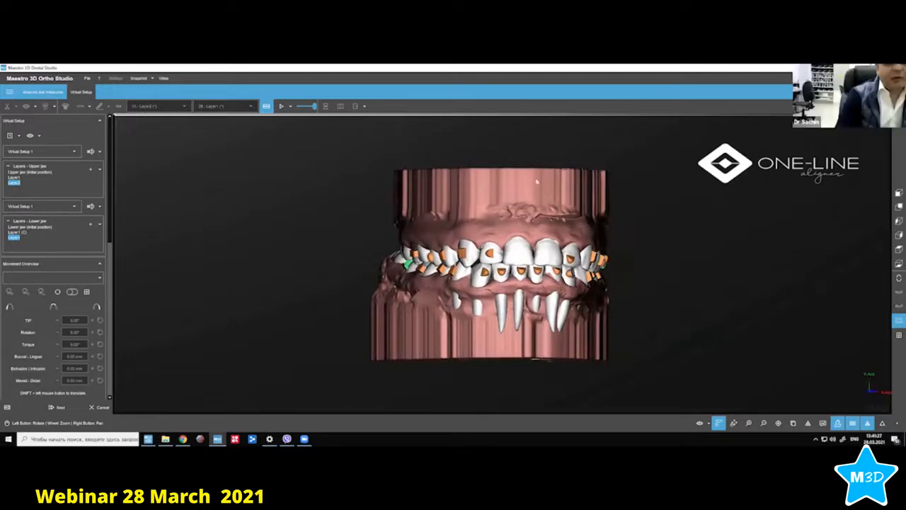
Switch to the occlusal lower-jaw view and tilt the arch to inspect its attachments.
click(897, 306)
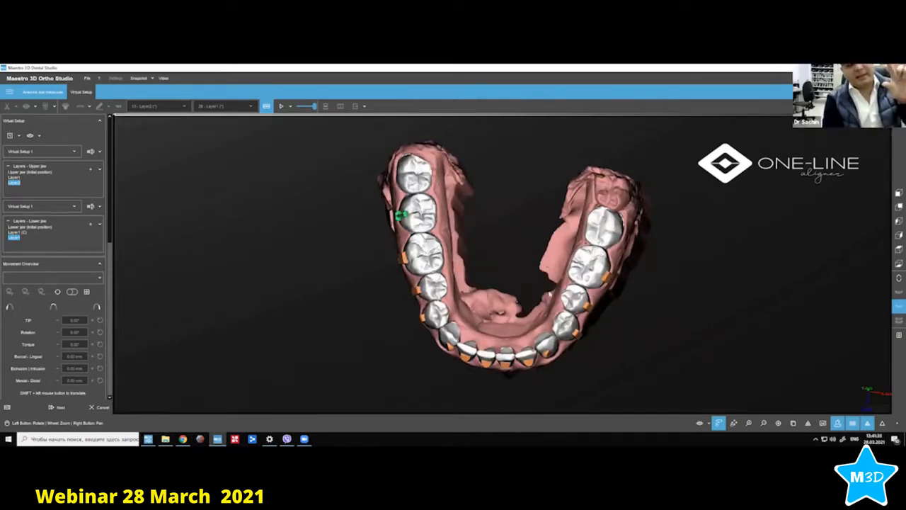
drag(501, 342, 487, 348)
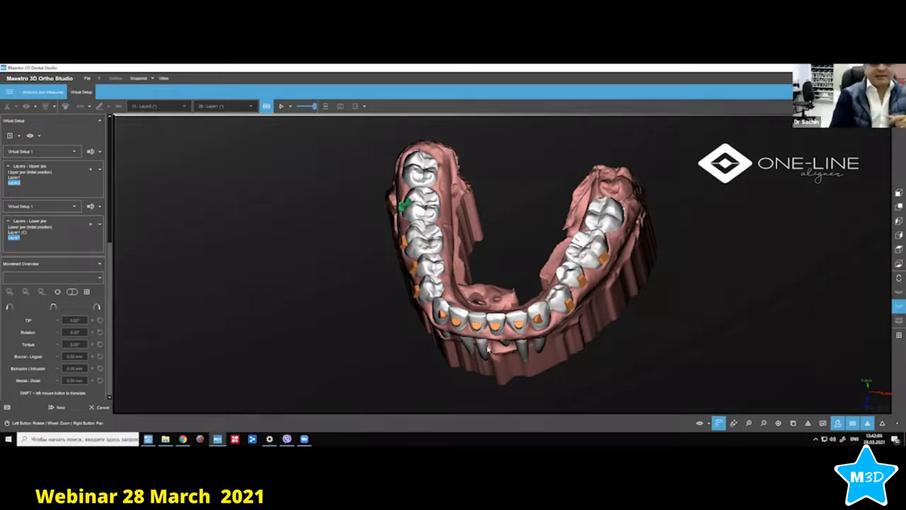
drag(467, 287, 481, 289)
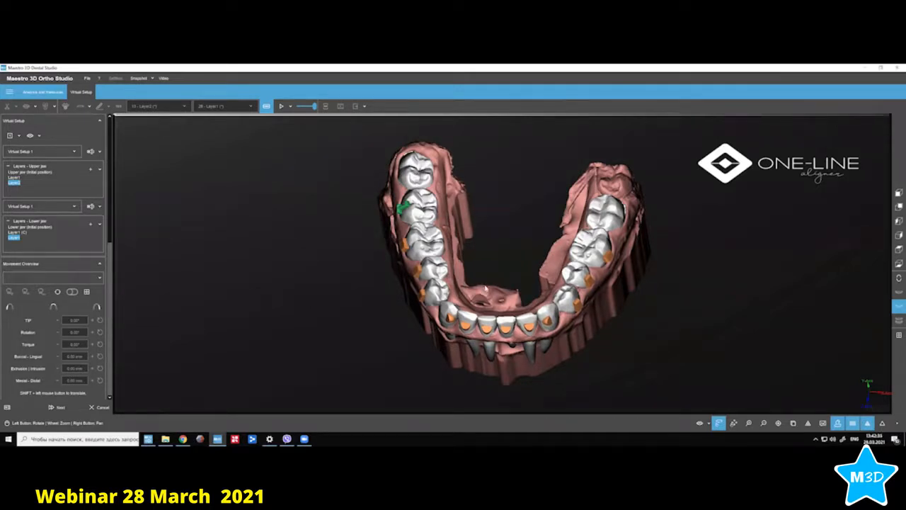
drag(501, 296, 511, 331)
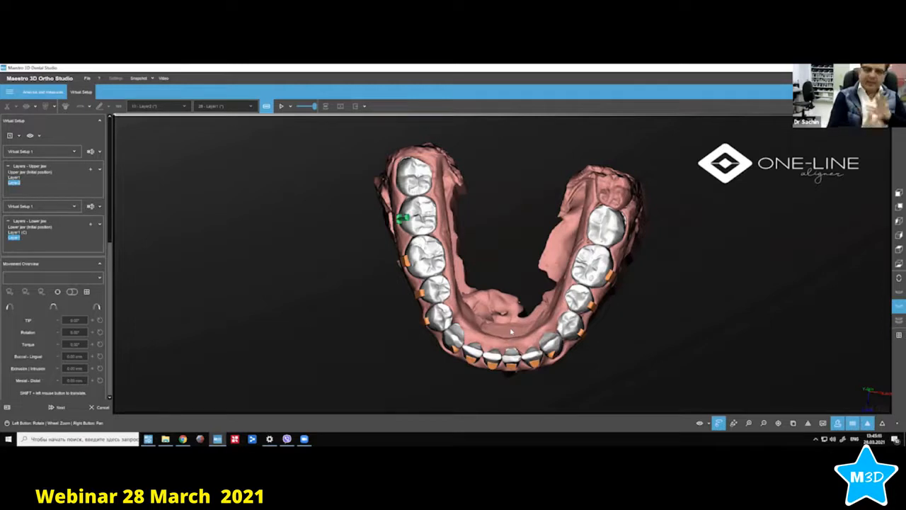
Show the lower jaw's Layer1 (C) stage with the initial pre-treatment tooth positions.
click(27, 232)
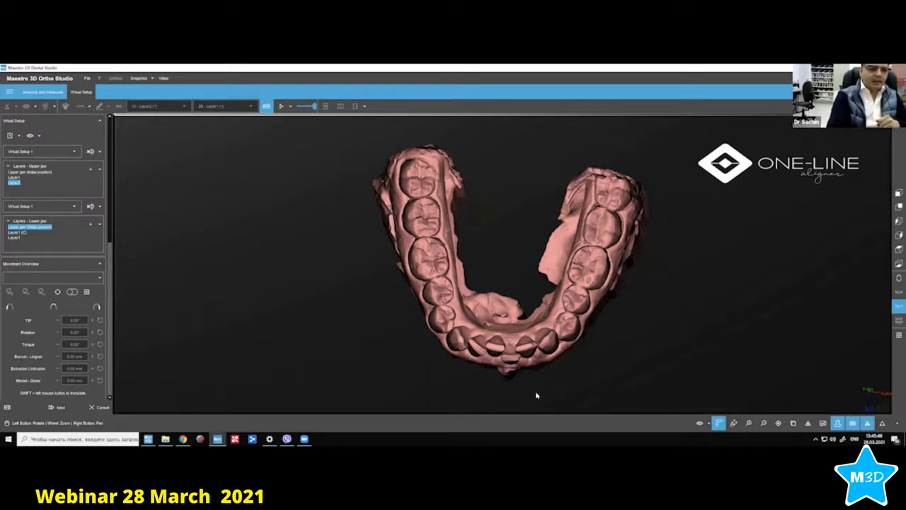
Switch the lower jaw back to its Layer1 setup stage with the orange attachments.
click(19, 239)
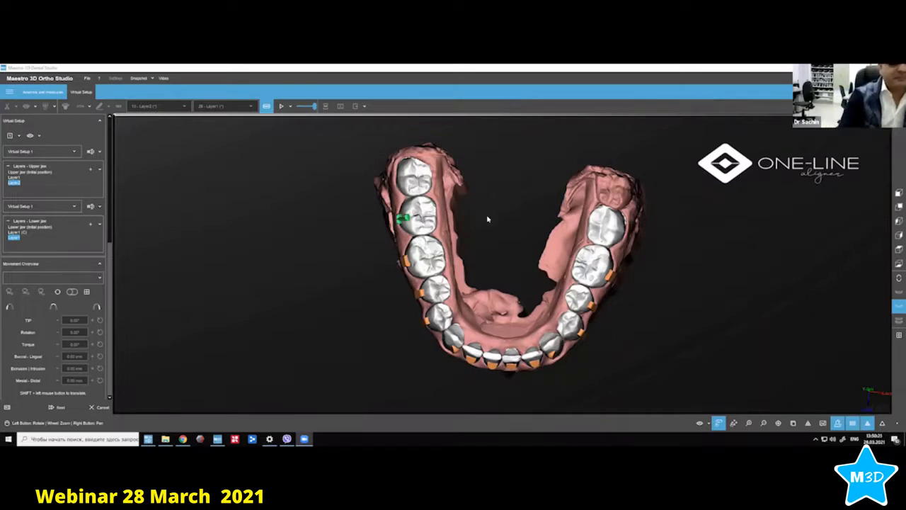
Tilt the lower arch to inspect its attachments, then cancel the Virtual Setup operation.
drag(535, 296, 540, 274)
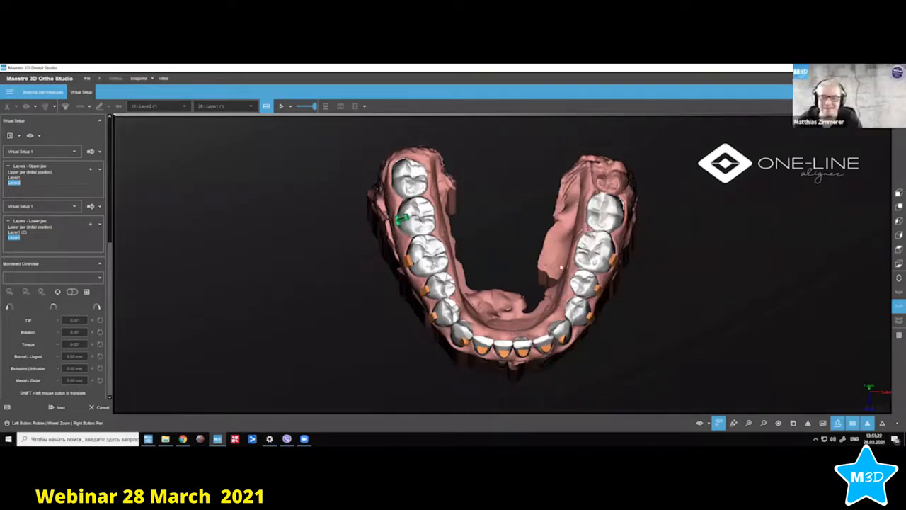
drag(560, 264, 547, 270)
drag(500, 295, 501, 232)
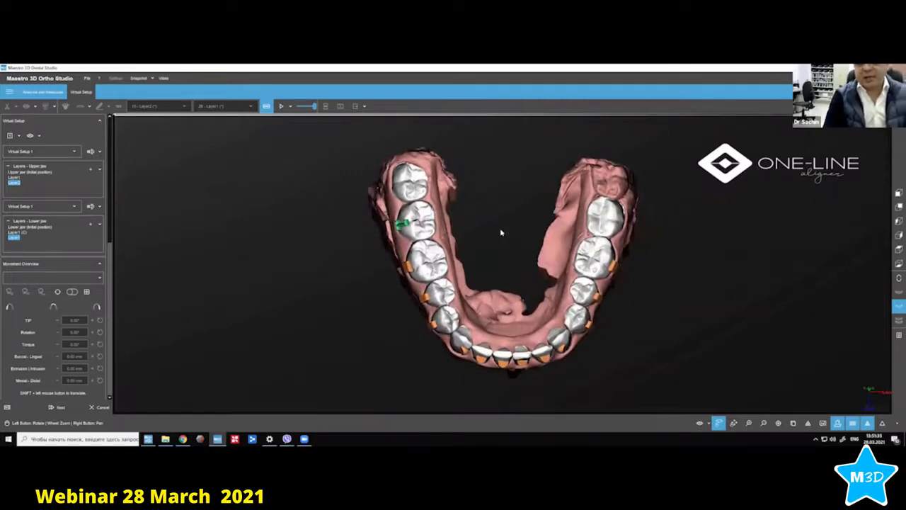
drag(508, 306, 505, 296)
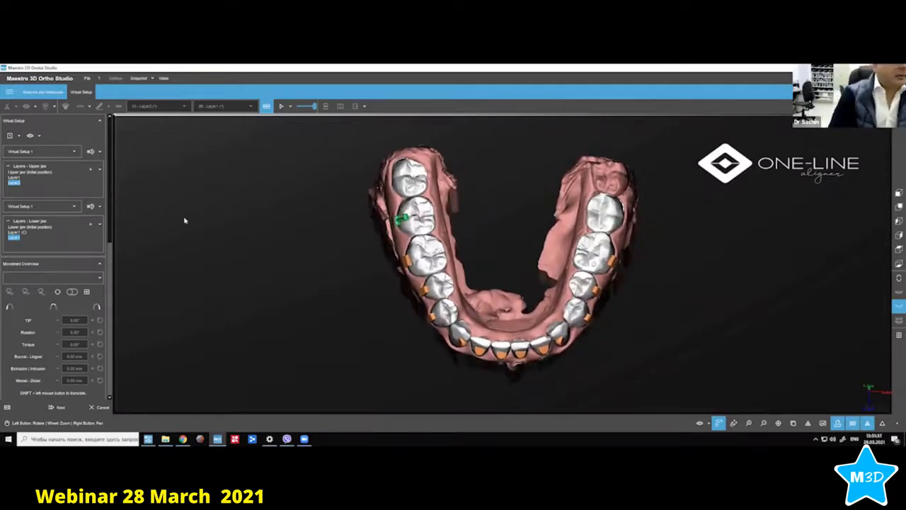
click(98, 407)
Leave the virtual setup without saving, return to the main dental module, then switch to the ClinCheck plan.
click(455, 278)
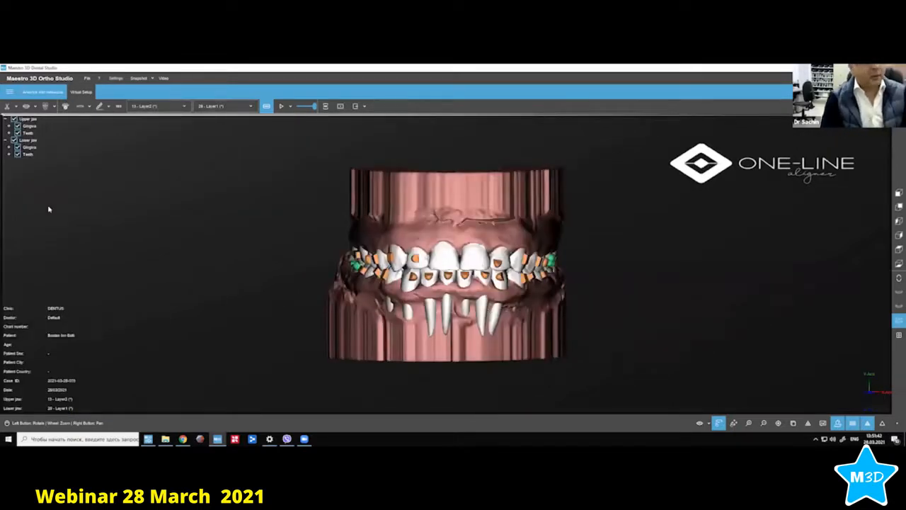
click(10, 92)
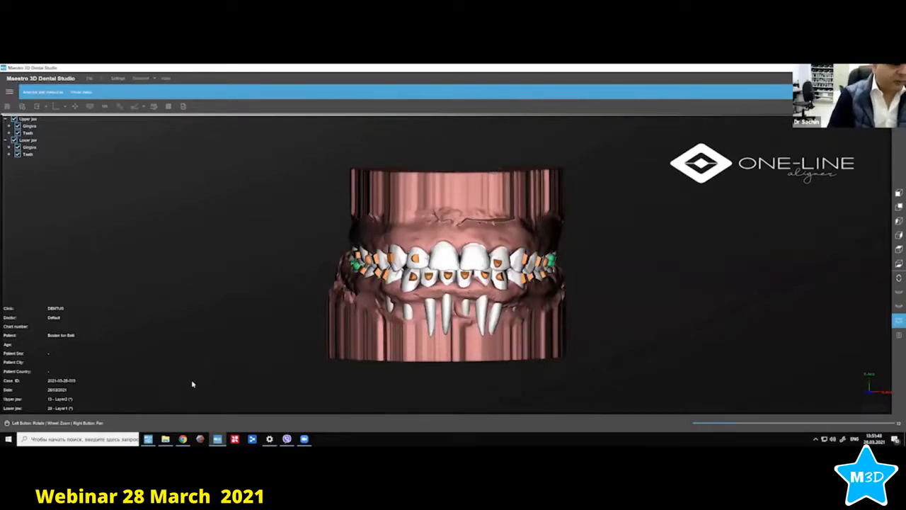
click(182, 438)
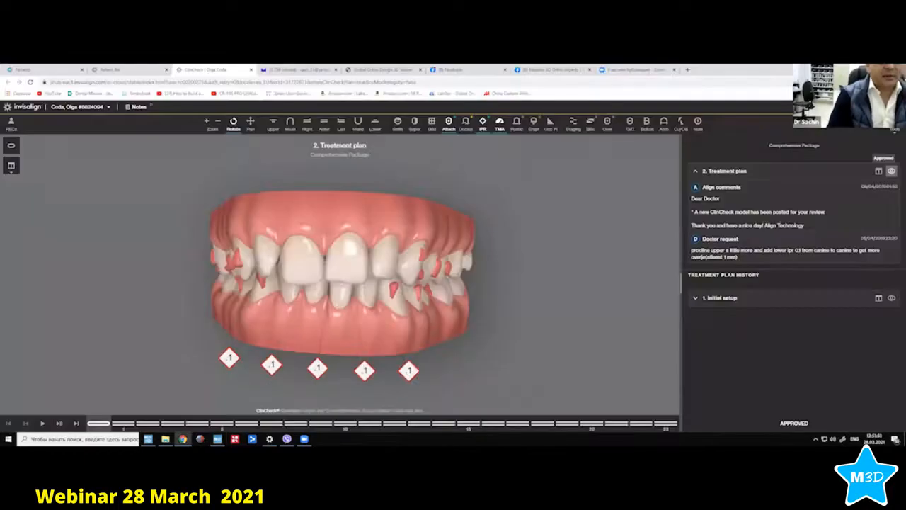
Isolate the upper arch in ClinCheck and view it from its biting surface.
drag(321, 331, 348, 303)
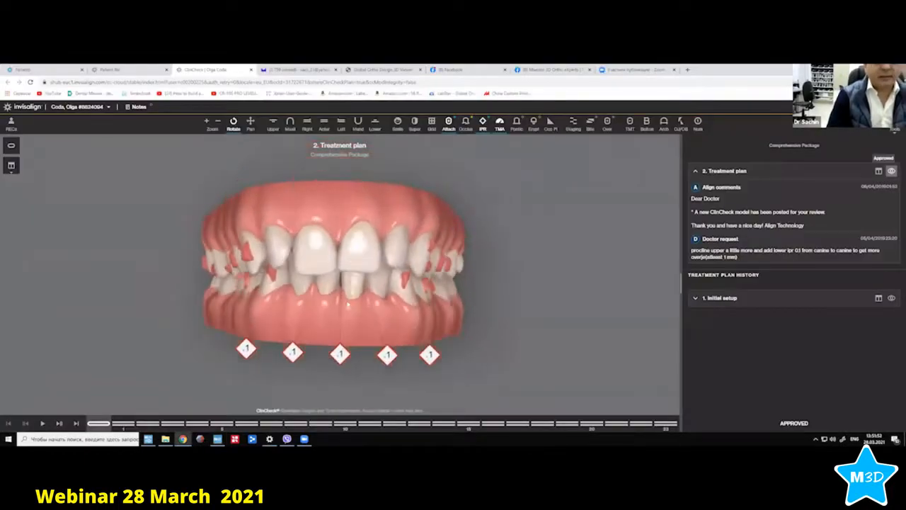
click(148, 439)
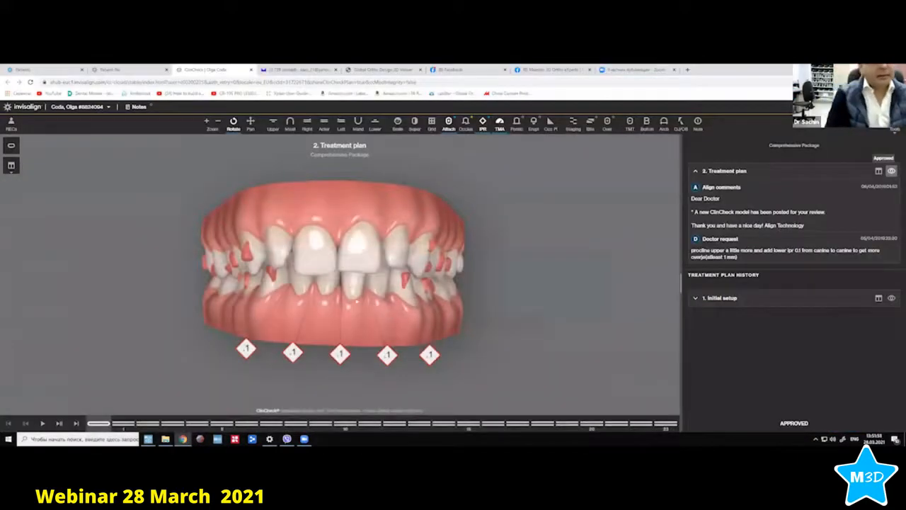
drag(357, 226, 362, 271)
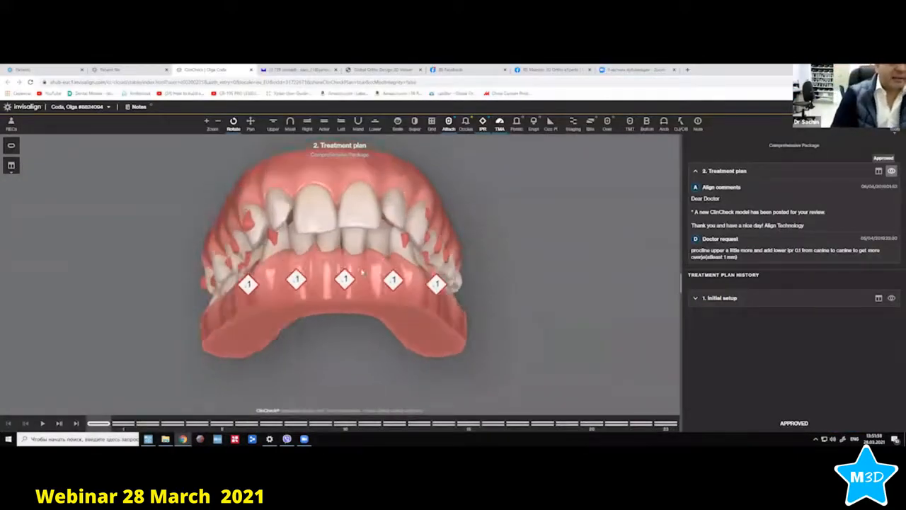
click(274, 125)
click(291, 126)
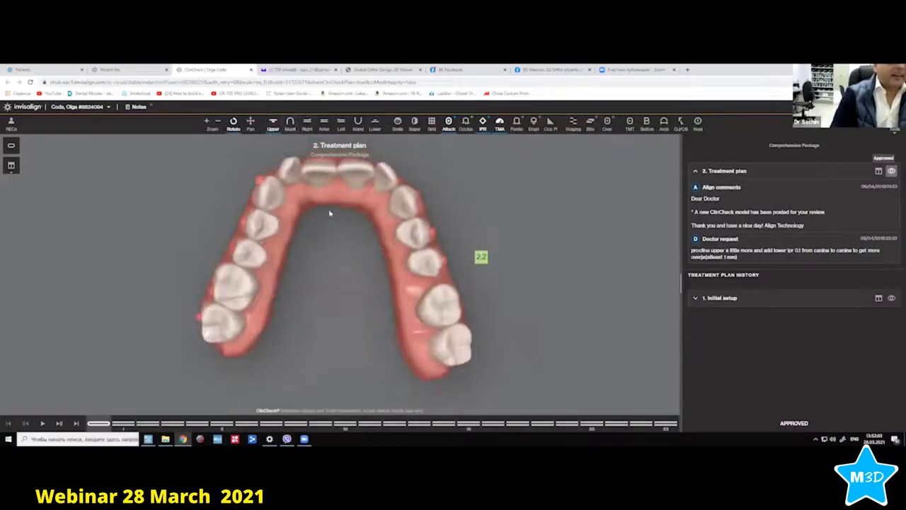
Inspect the upper arch attachments from the front and left side, then play the staging to the final stage.
right_drag(338, 215, 345, 272)
drag(481, 259, 476, 247)
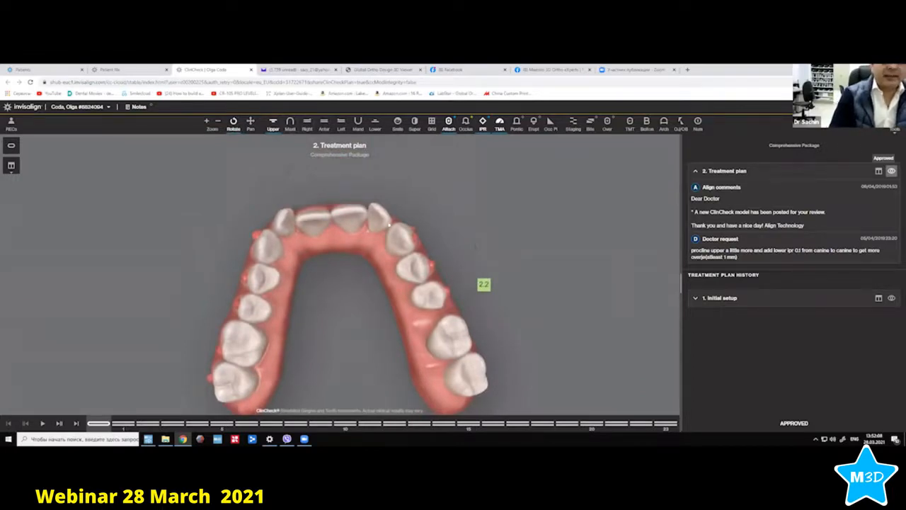
drag(369, 236, 373, 255)
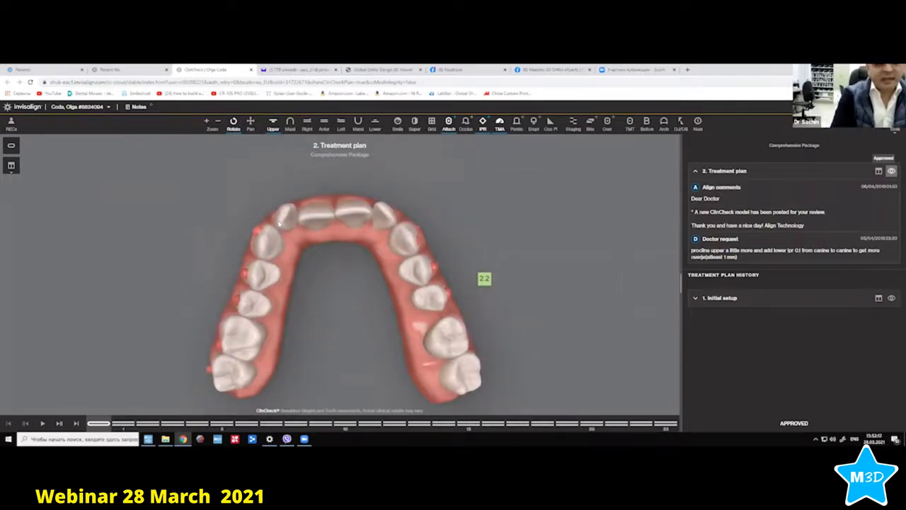
drag(320, 202, 354, 304)
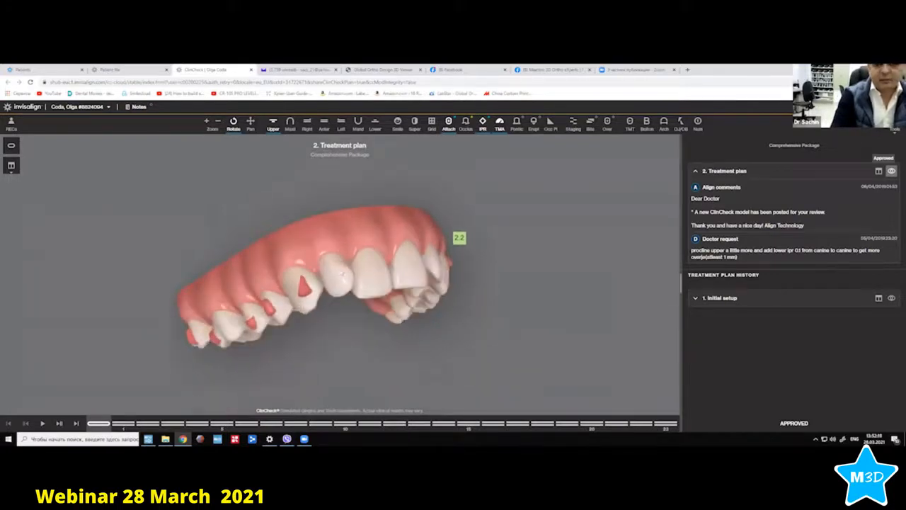
drag(344, 272, 576, 283)
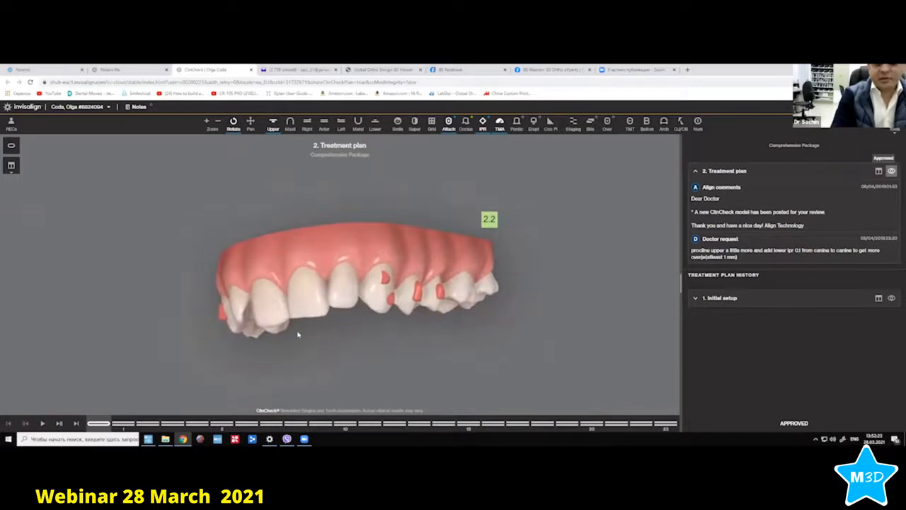
drag(298, 334, 315, 276)
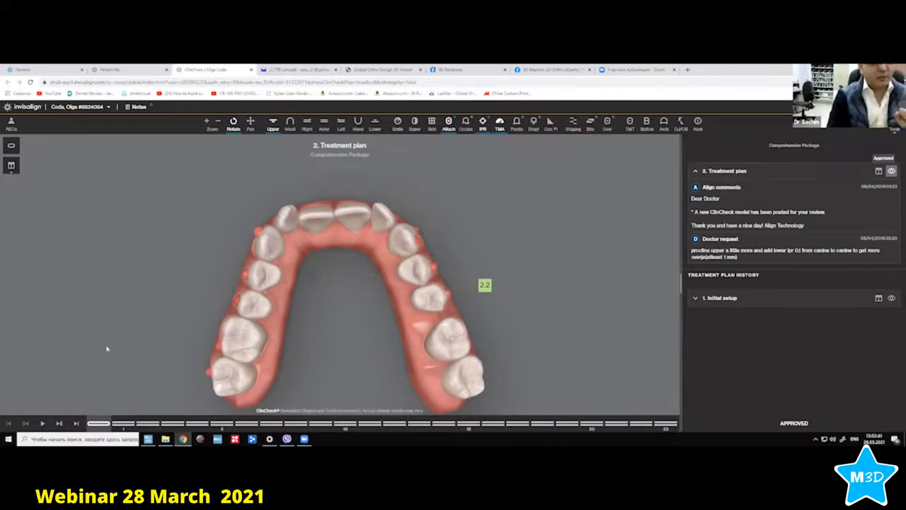
click(42, 423)
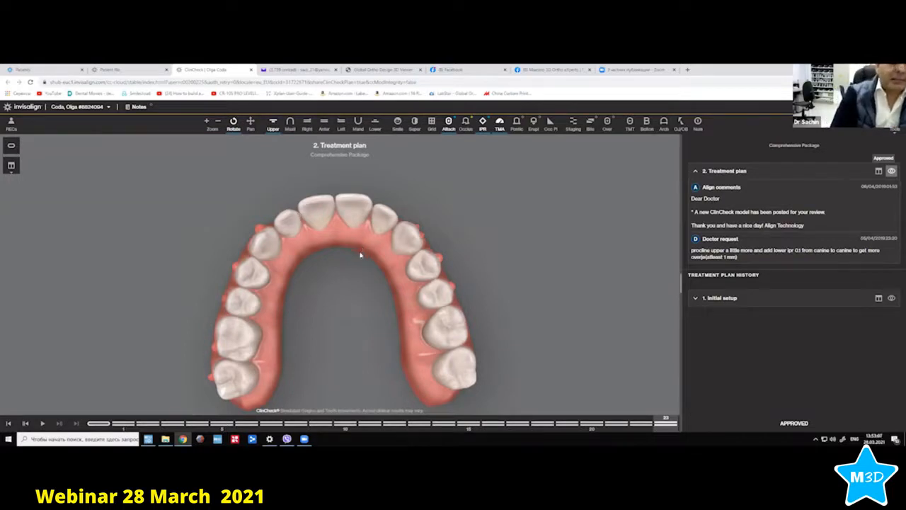
Reset the plan to the initial stage and inspect the upper arch from both sides and the front.
drag(325, 223, 310, 223)
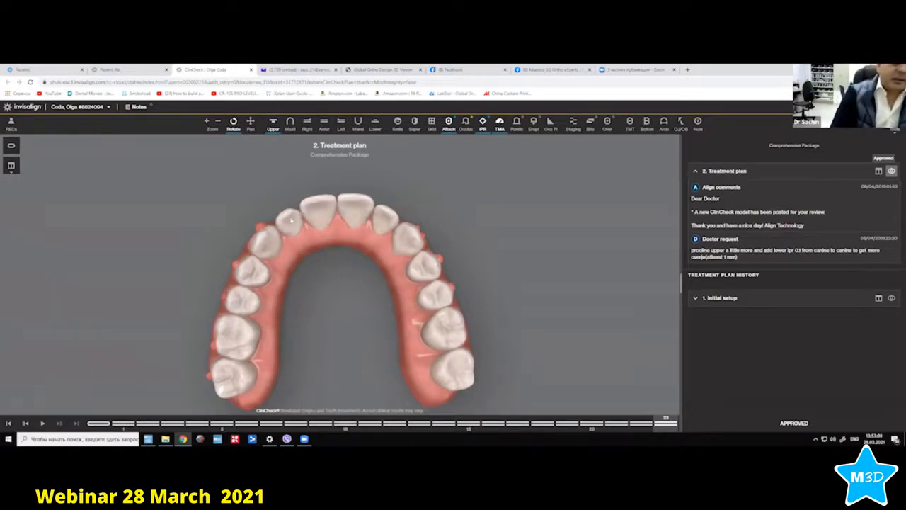
click(93, 423)
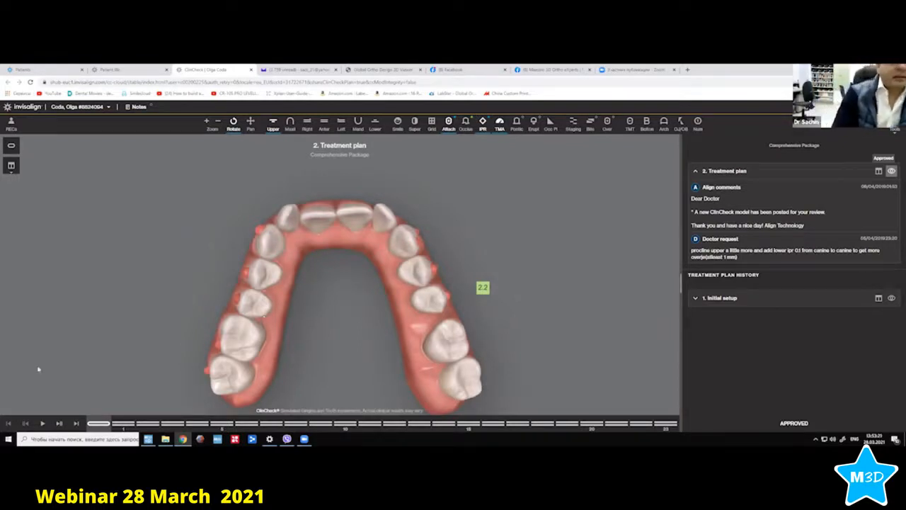
mouse_move(282, 228)
mouse_down()
mouse_move(347, 264)
mouse_move(340, 281)
mouse_move(385, 266)
mouse_move(290, 242)
mouse_move(297, 231)
mouse_up()
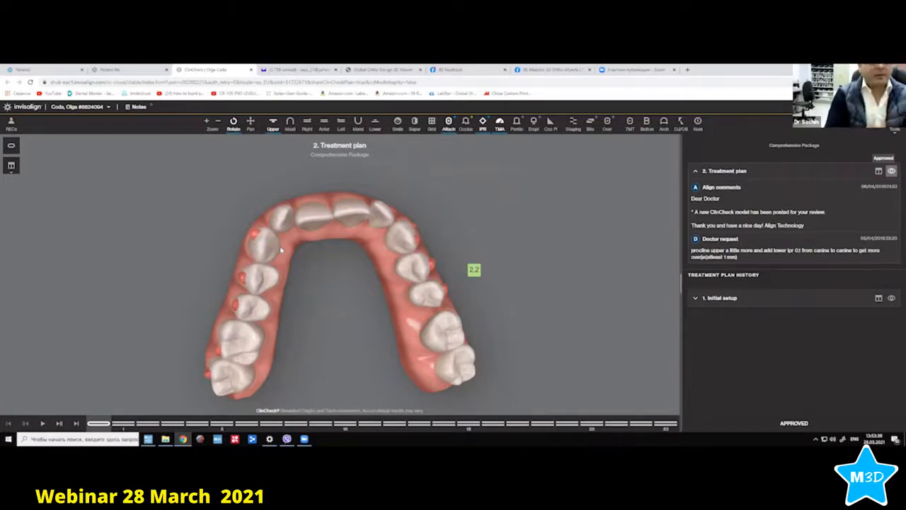
drag(304, 192, 309, 191)
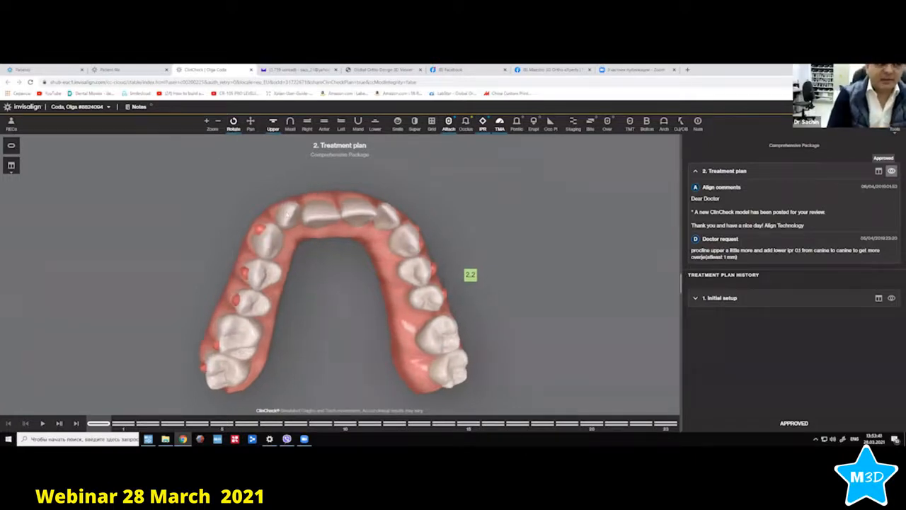
drag(292, 222, 434, 204)
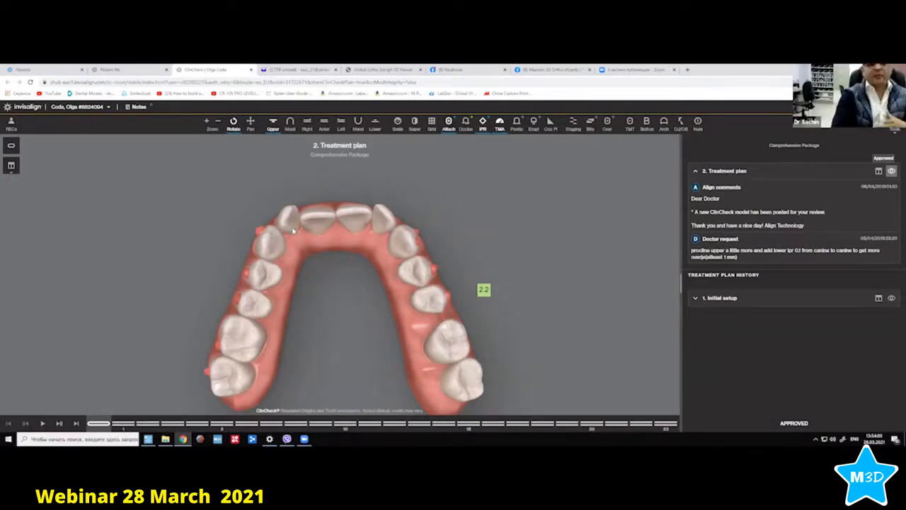
drag(319, 182, 354, 290)
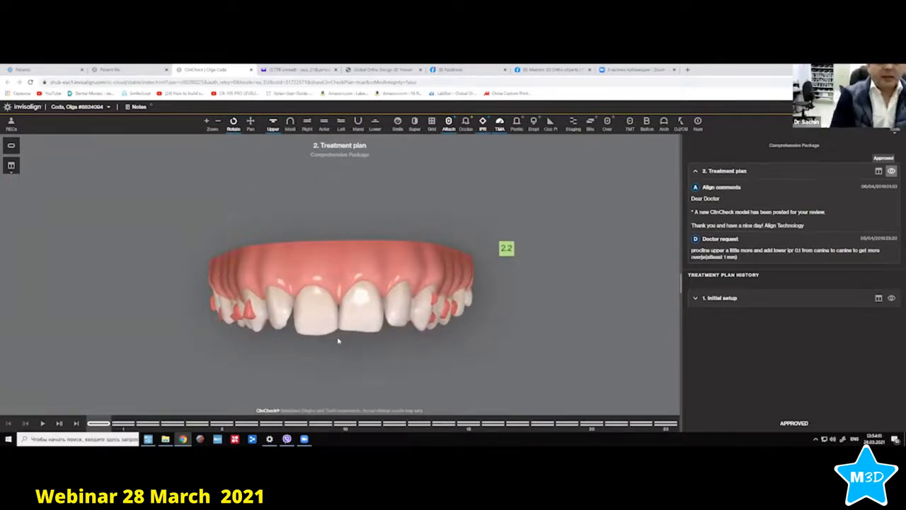
drag(338, 343, 332, 231)
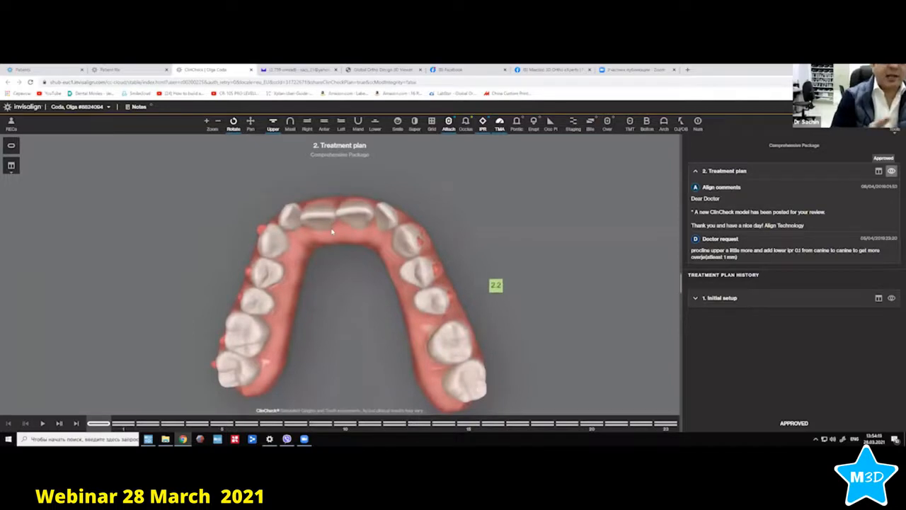
Show the patient's intraoral photos beside the model, scroll through them, then go to the patient file page.
click(12, 123)
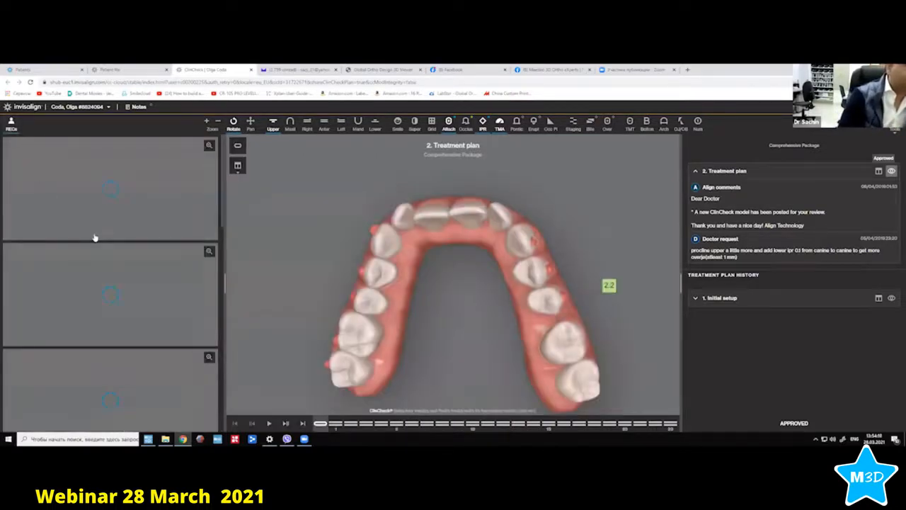
scroll(96, 241, down, 3)
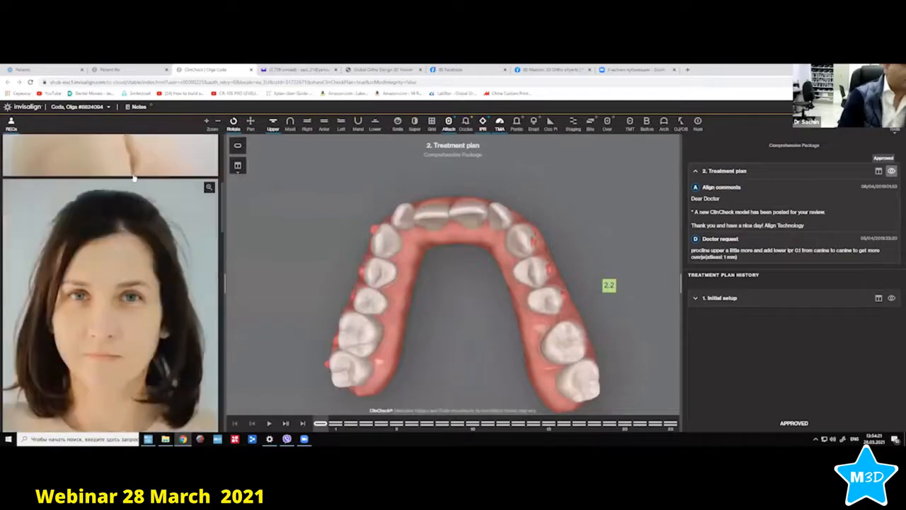
scroll(133, 178, down, 5)
scroll(133, 171, up, 2)
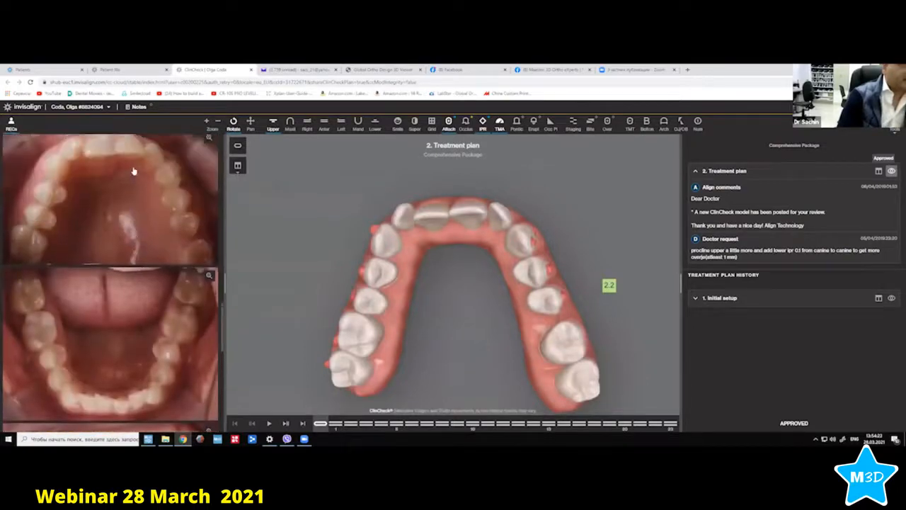
scroll(134, 170, up, 1)
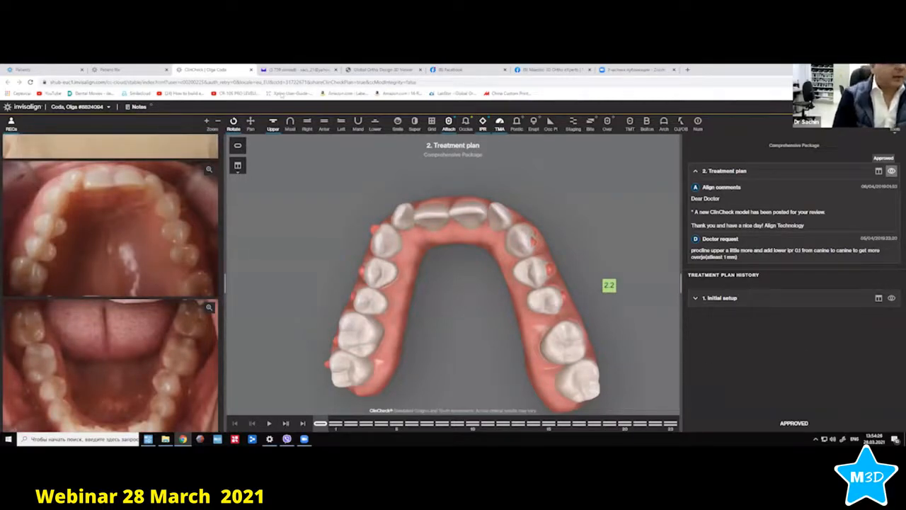
click(117, 69)
scroll(511, 354, up, 3)
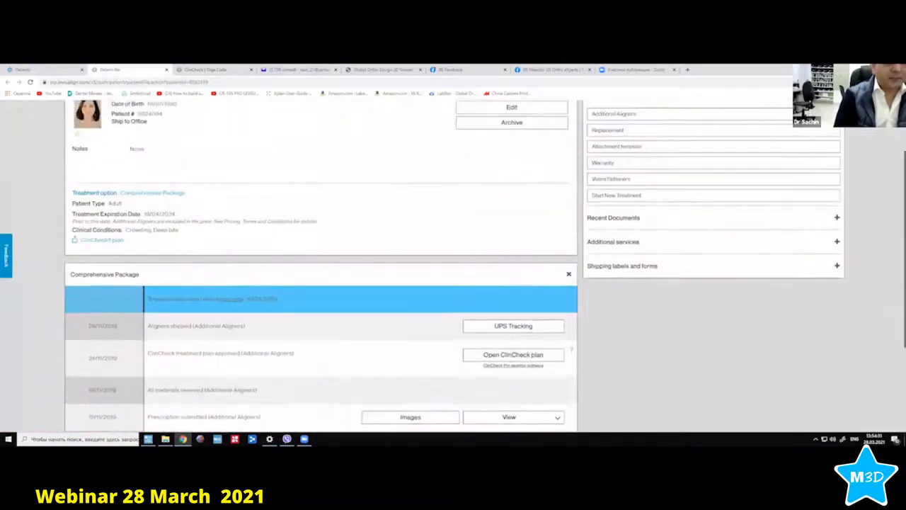
click(511, 356)
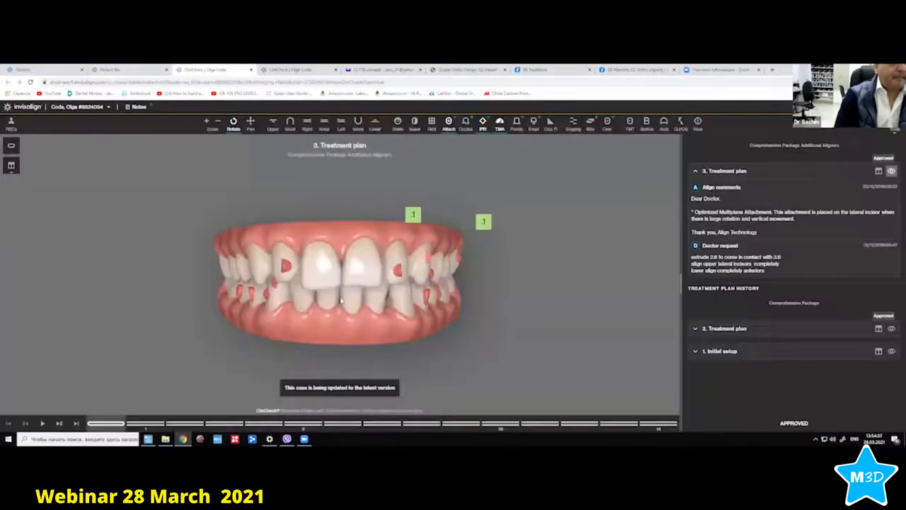
drag(289, 301, 289, 173)
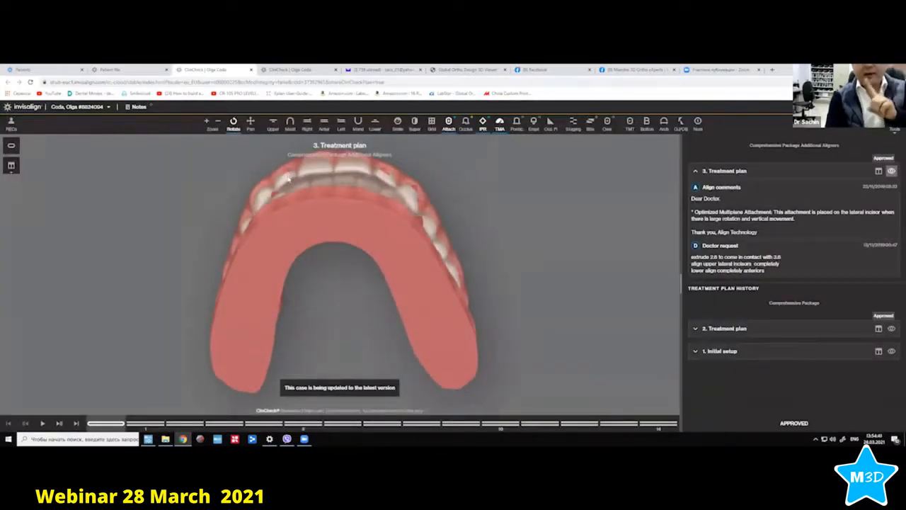
drag(289, 179, 312, 179)
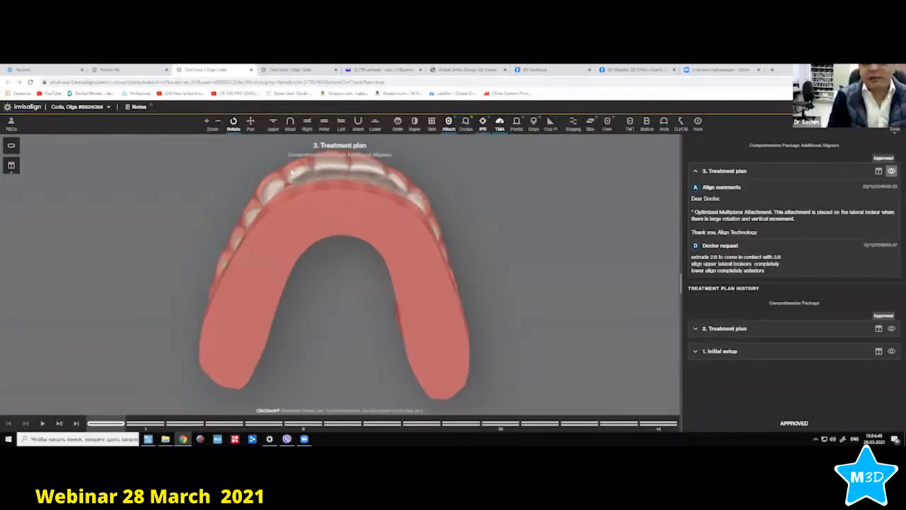
click(273, 123)
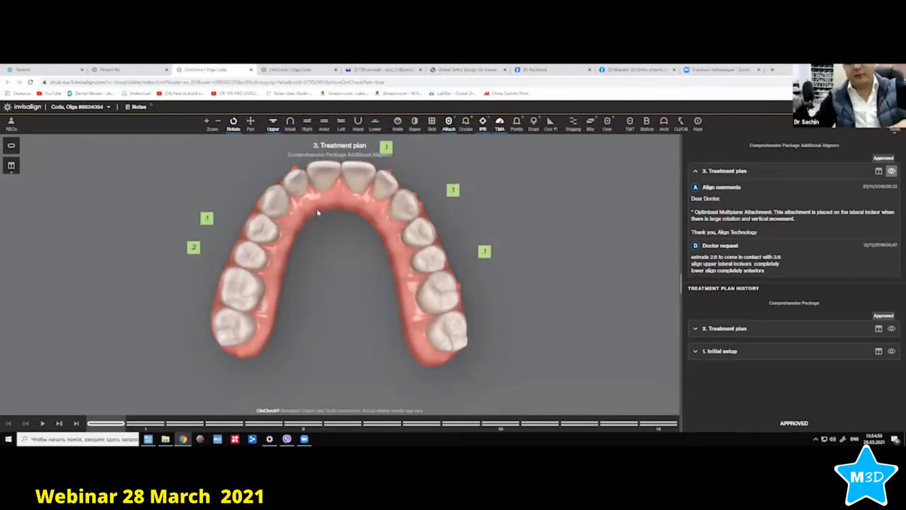
drag(317, 212, 294, 181)
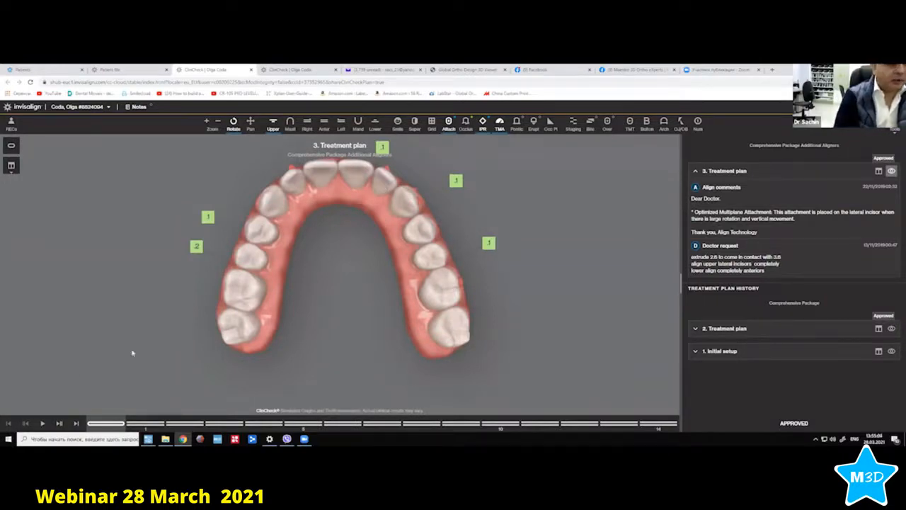
click(42, 423)
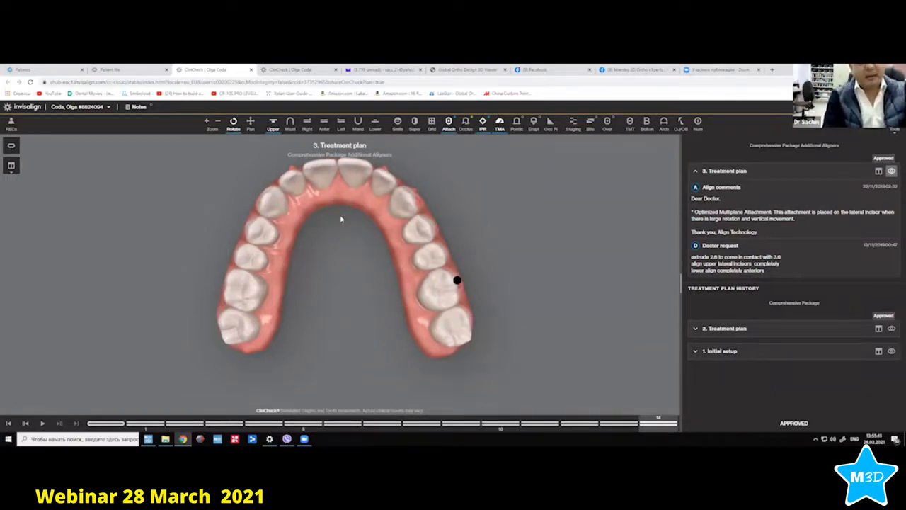
drag(340, 219, 350, 288)
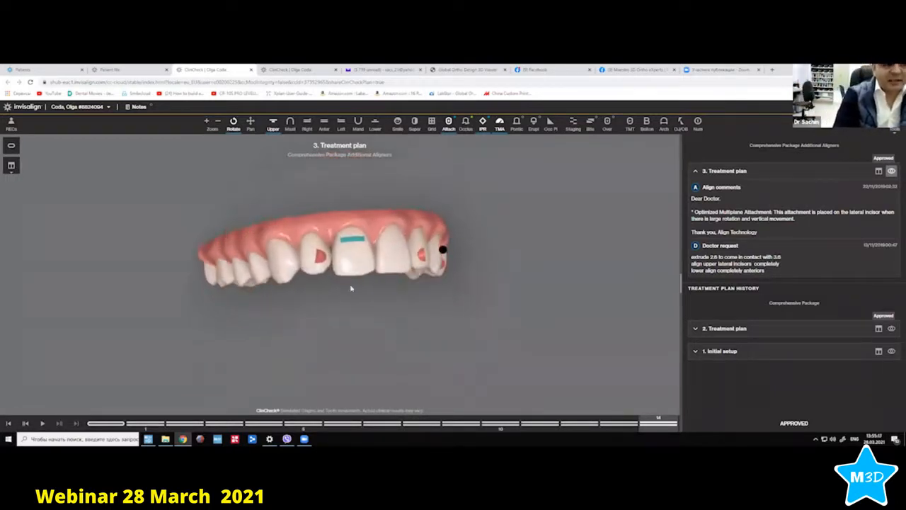
mouse_move(322, 257)
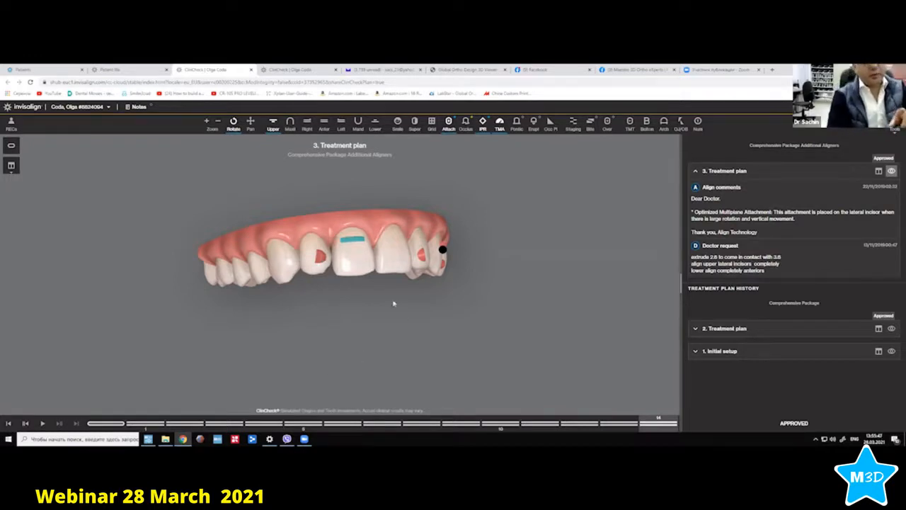
drag(395, 304, 307, 253)
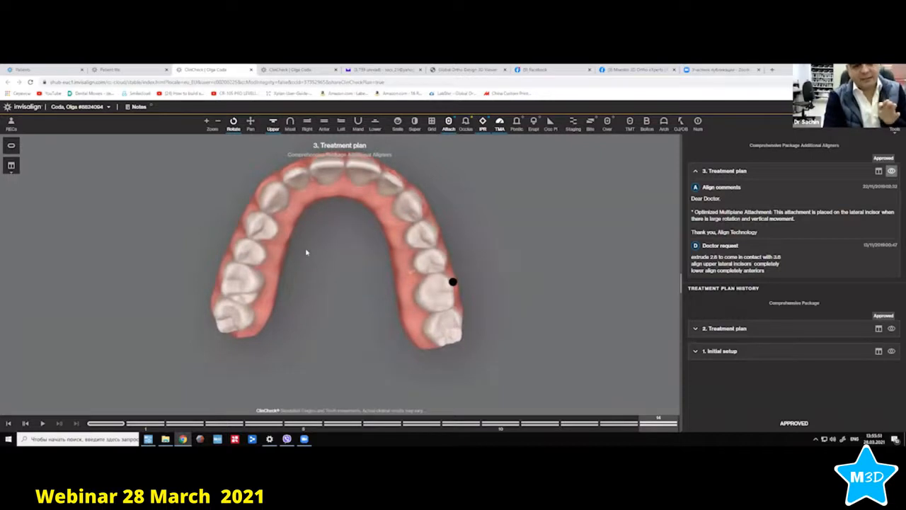
drag(327, 215, 318, 209)
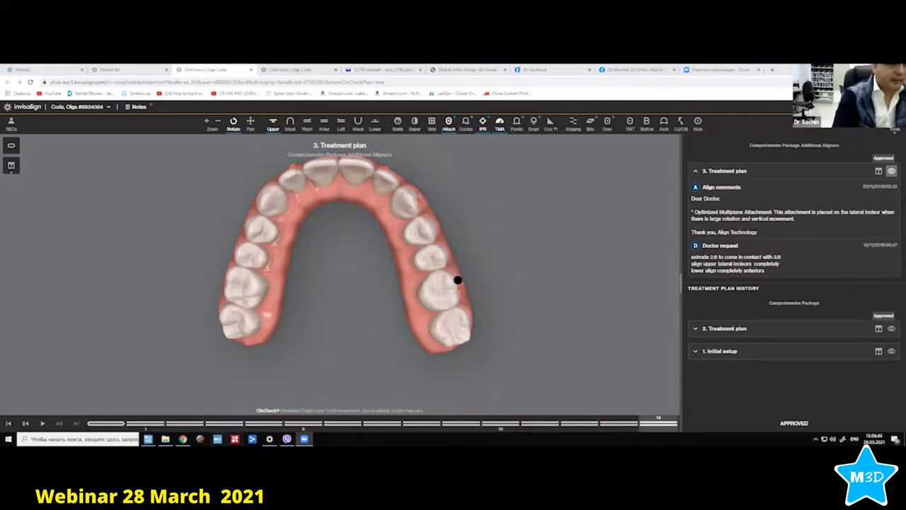
Open the patient's case from the Order Management list and minimise the ClinCheck browser.
key(alt+Tab)
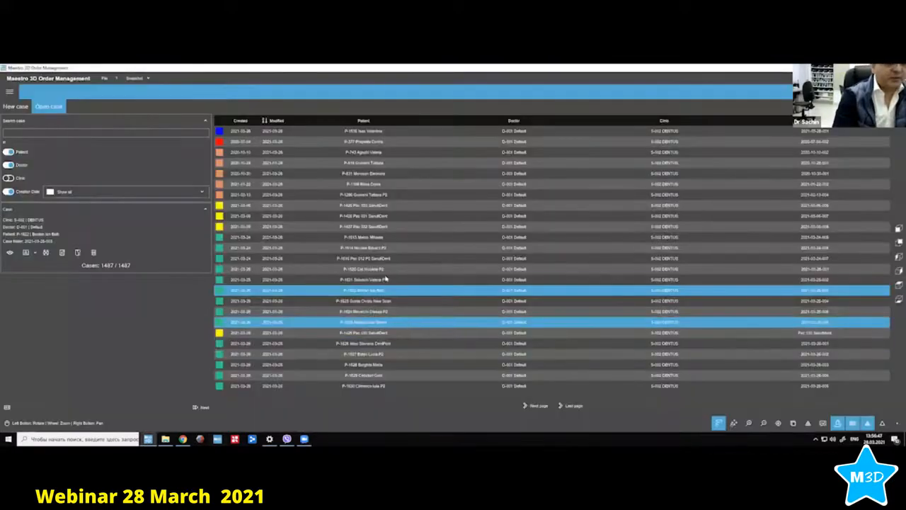
double_click(361, 291)
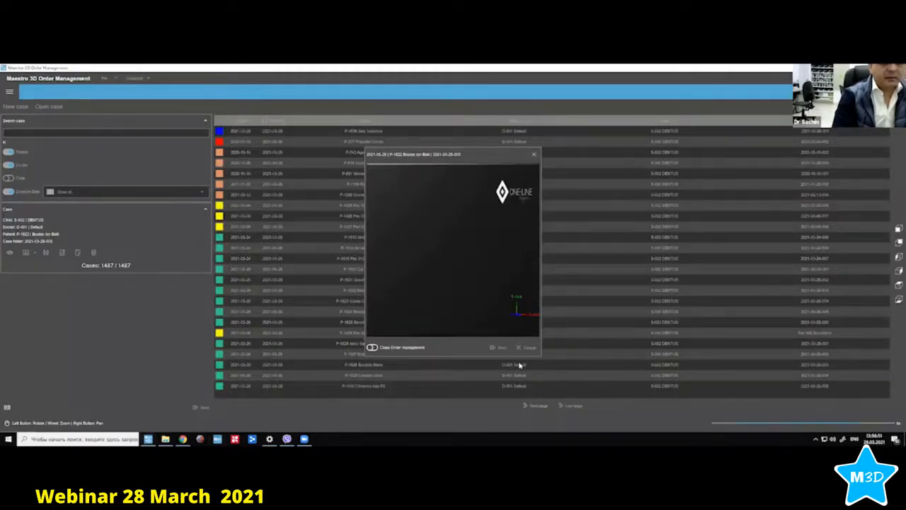
key(alt+Tab)
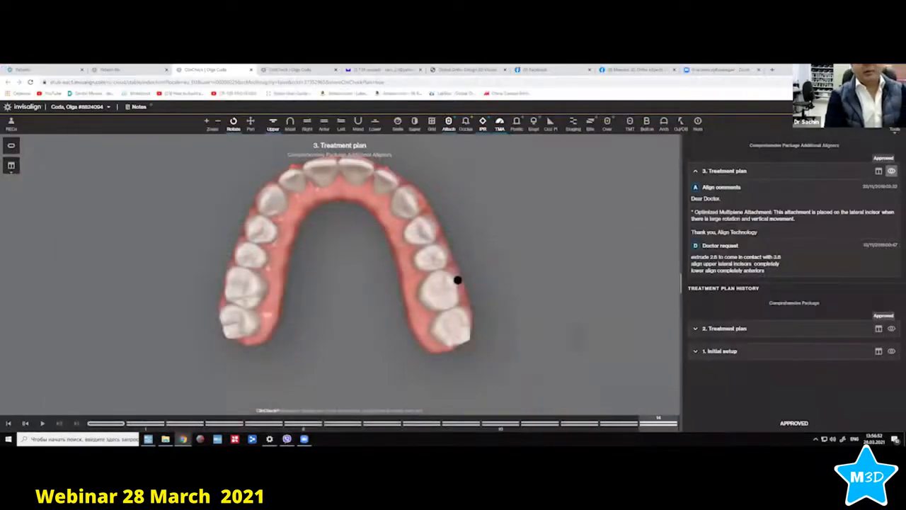
click(853, 69)
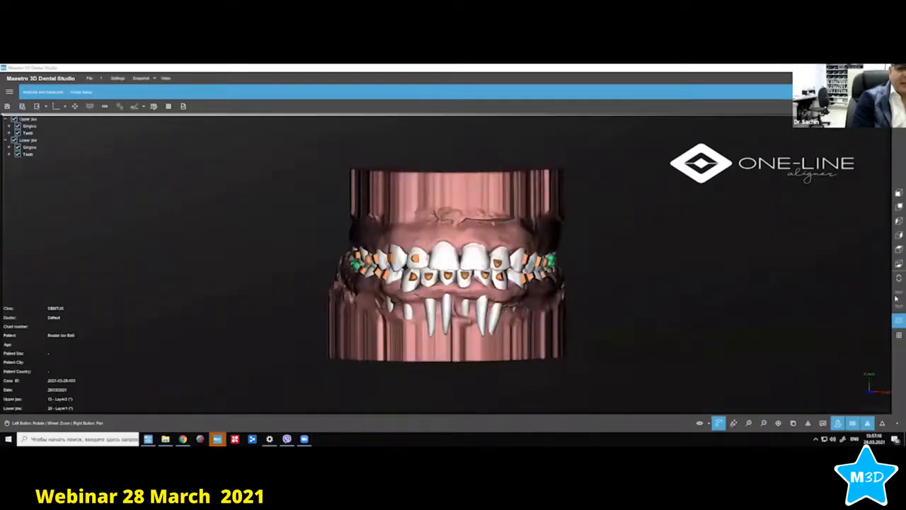
Inspect the lower jaw's attachments from several sides, then open the Virtual Setup workspace.
click(898, 305)
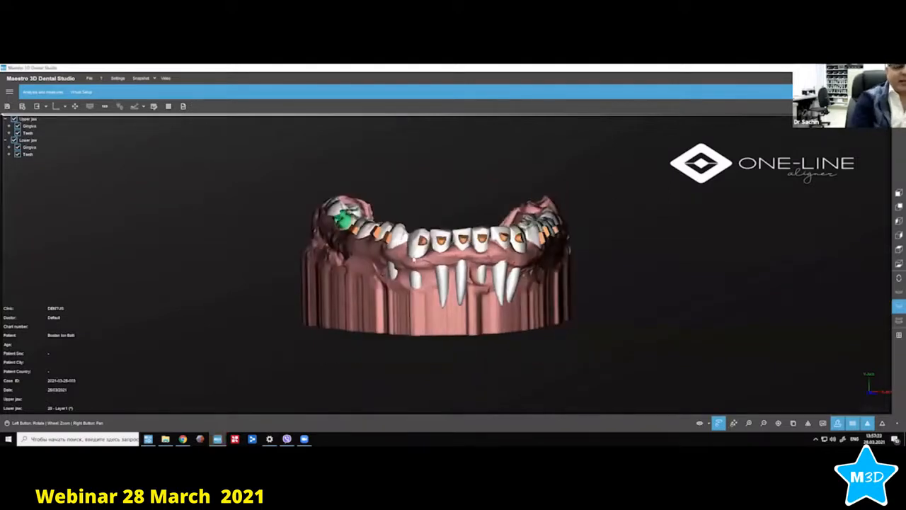
drag(414, 259, 500, 255)
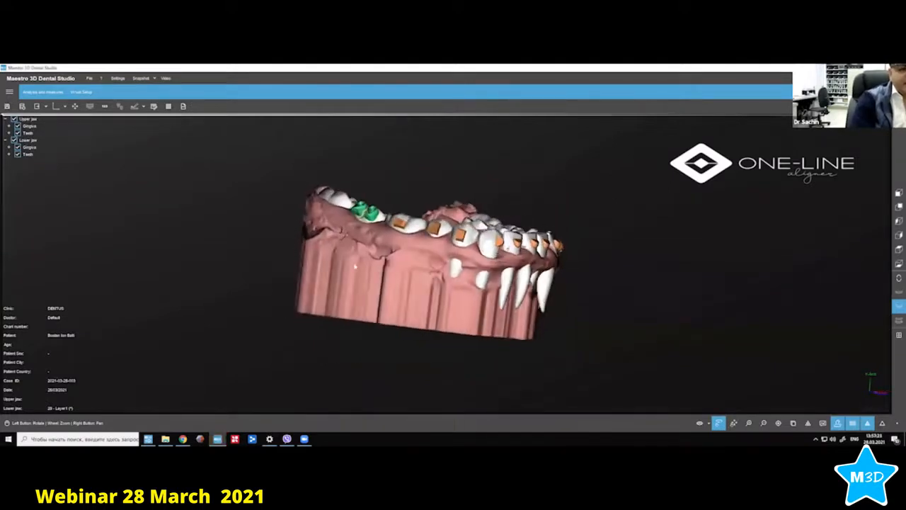
drag(355, 266, 385, 272)
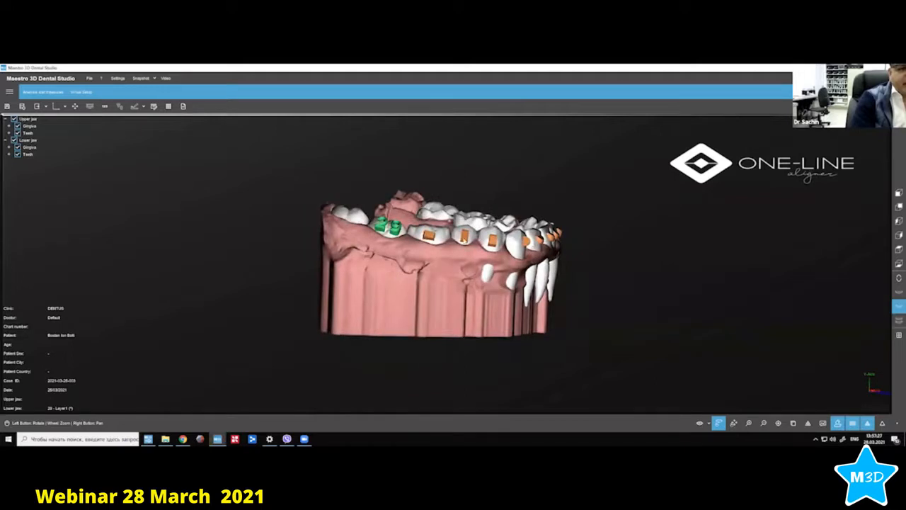
drag(521, 275, 491, 279)
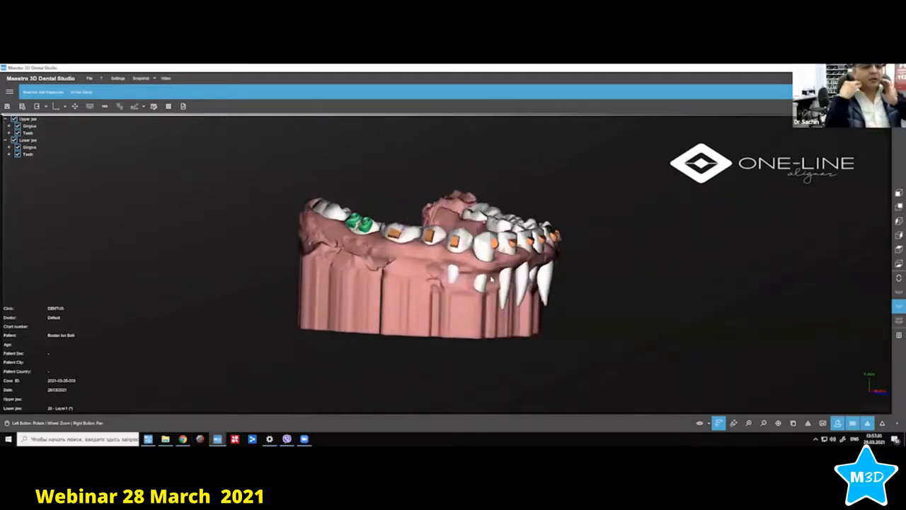
drag(557, 277, 525, 263)
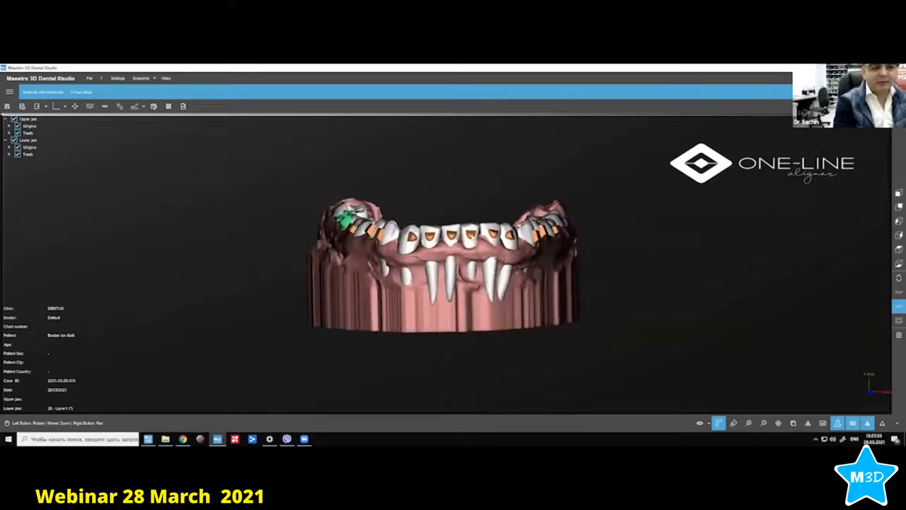
click(81, 92)
click(26, 107)
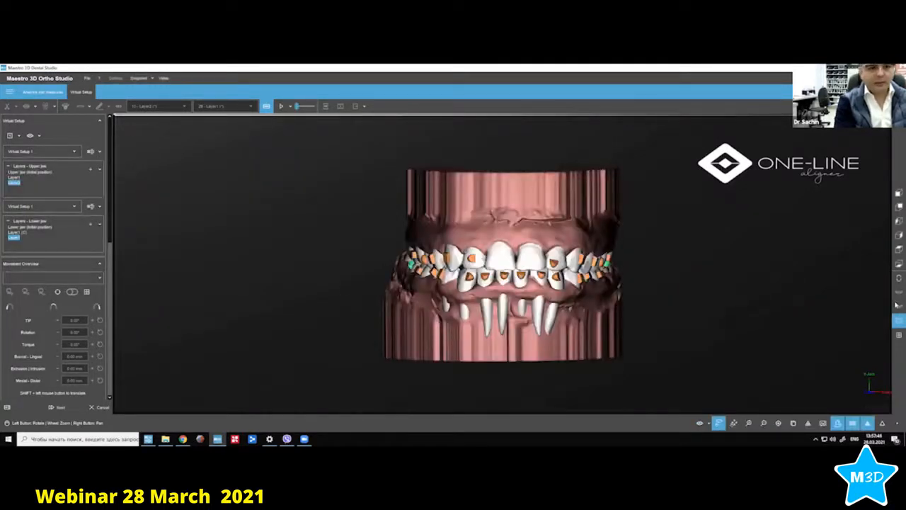
Select the lower central incisor in the 3-D view so it can be moved.
click(523, 272)
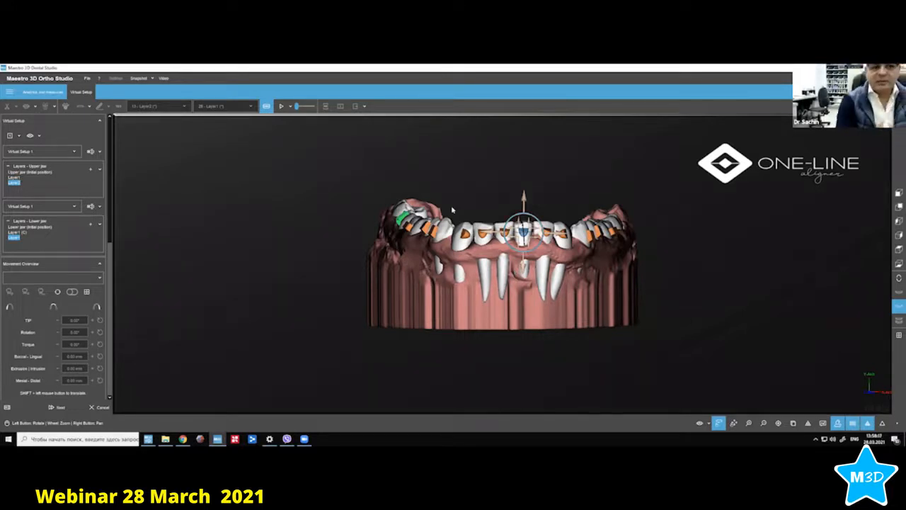
drag(661, 256, 624, 250)
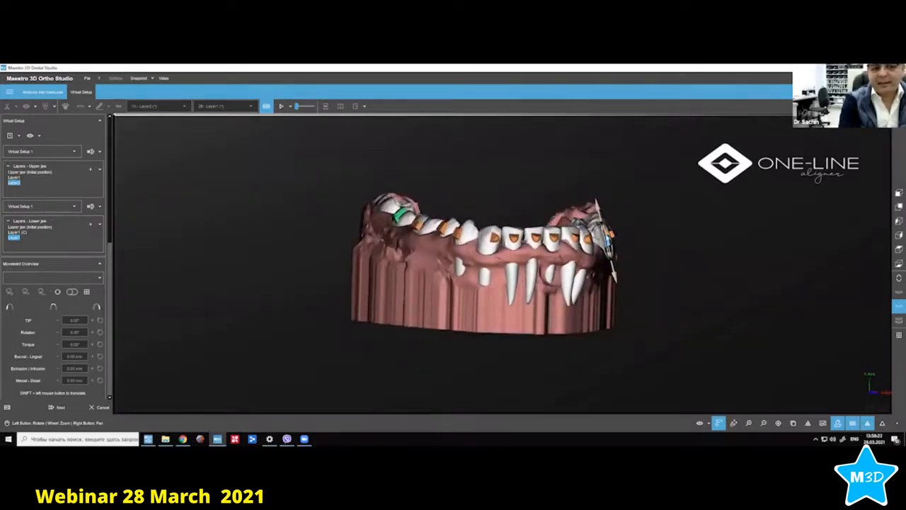
drag(607, 241, 504, 224)
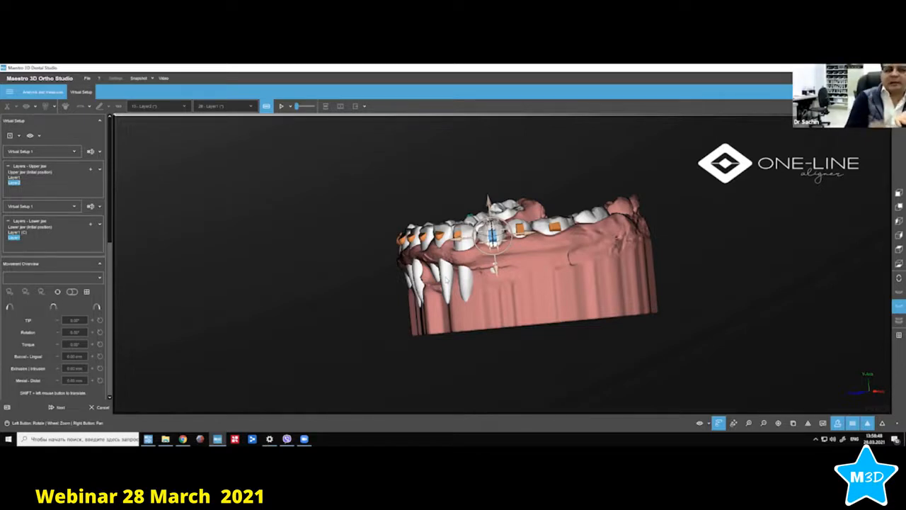
drag(405, 268, 486, 253)
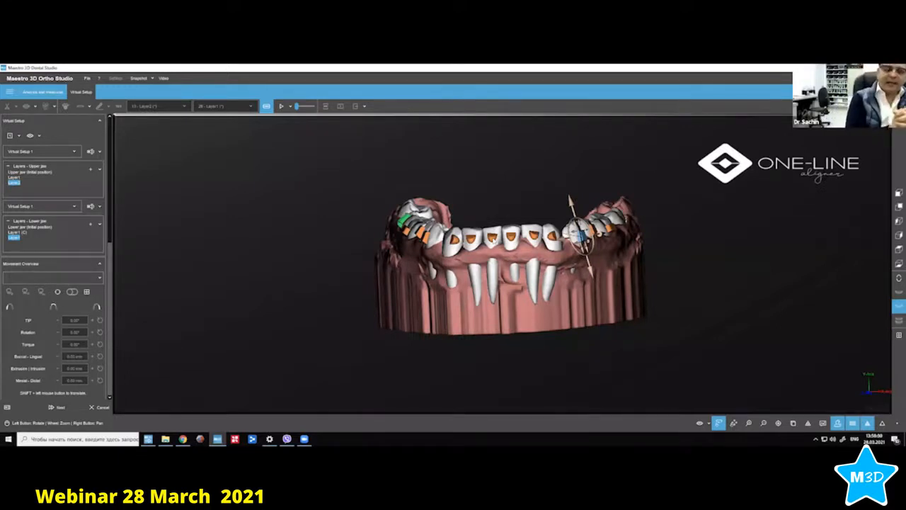
drag(541, 189, 483, 280)
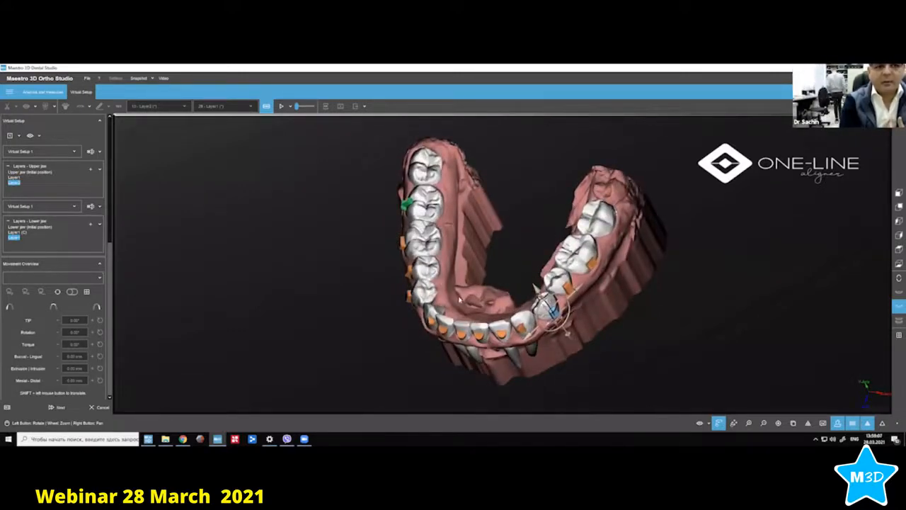
drag(513, 299, 453, 175)
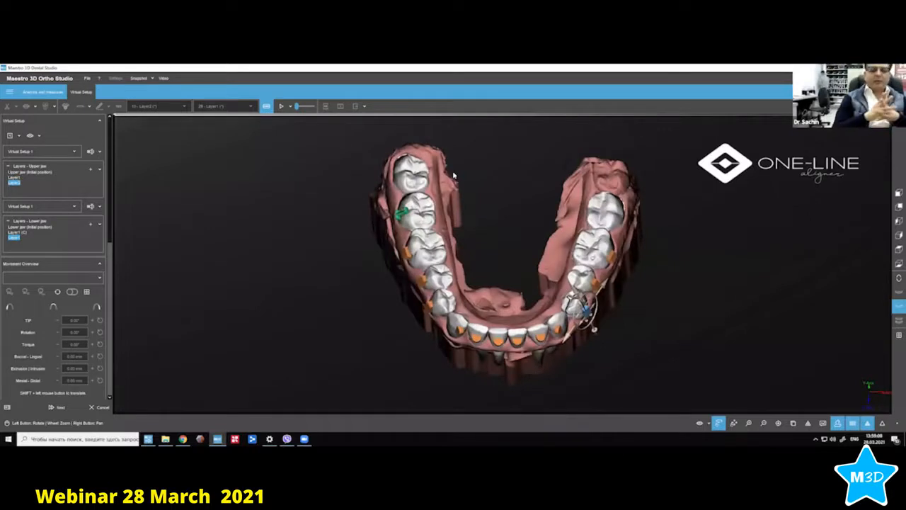
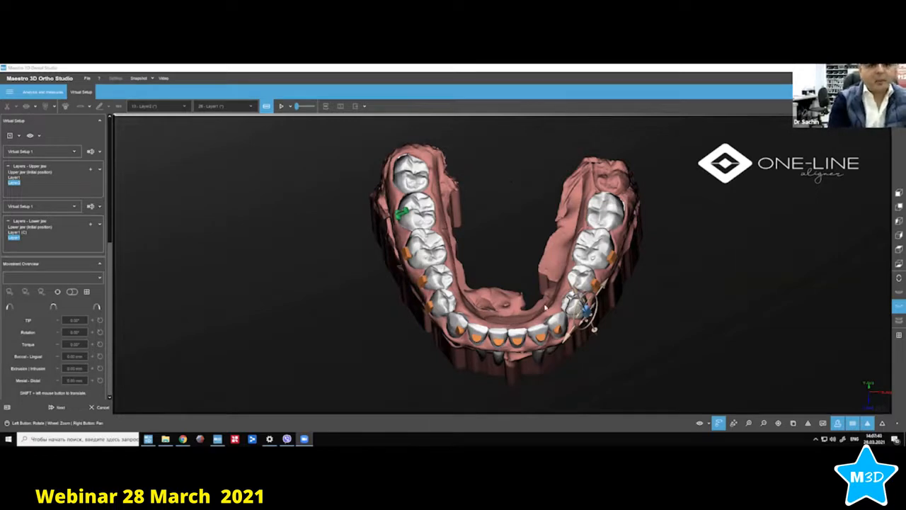
Cancel the current virtual setup and bring up the Order Management case list.
drag(544, 309, 481, 238)
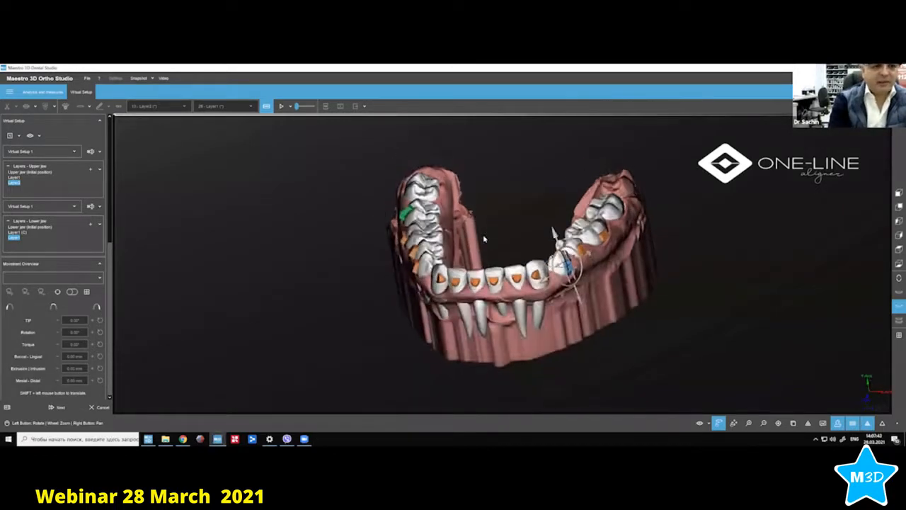
click(9, 92)
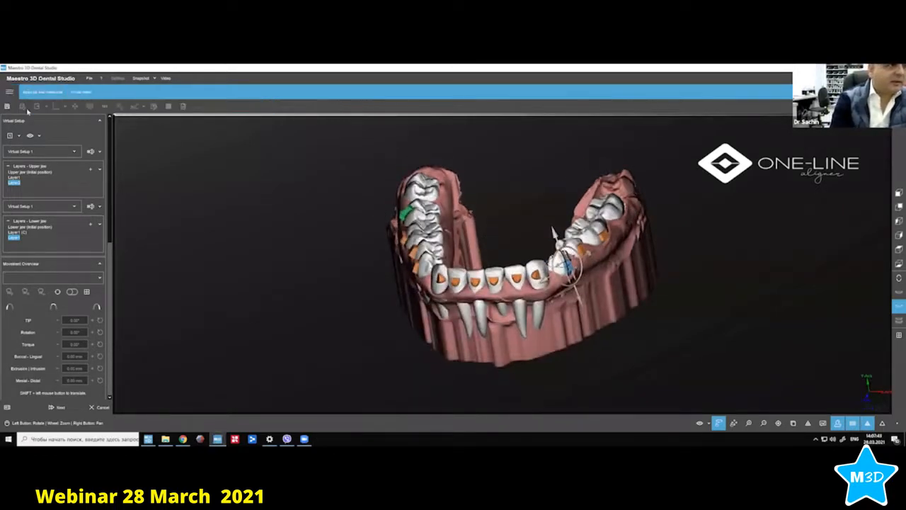
click(99, 406)
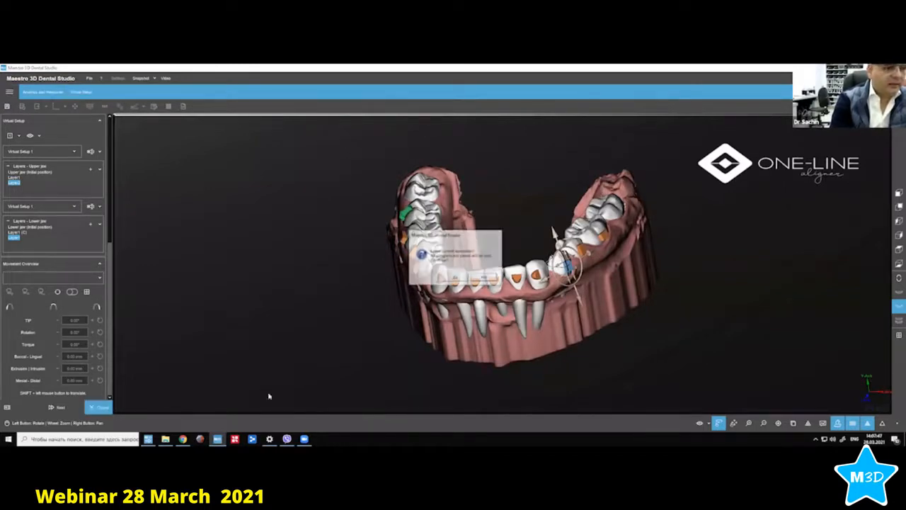
click(455, 277)
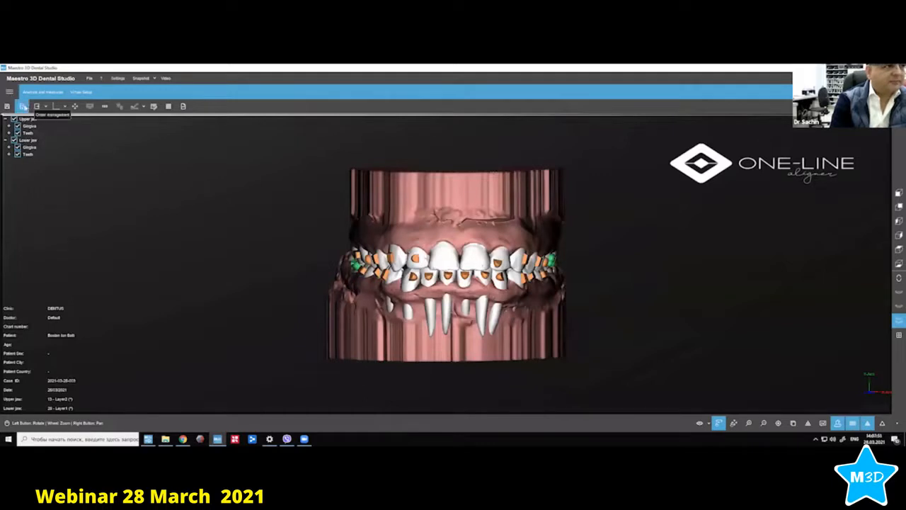
click(23, 106)
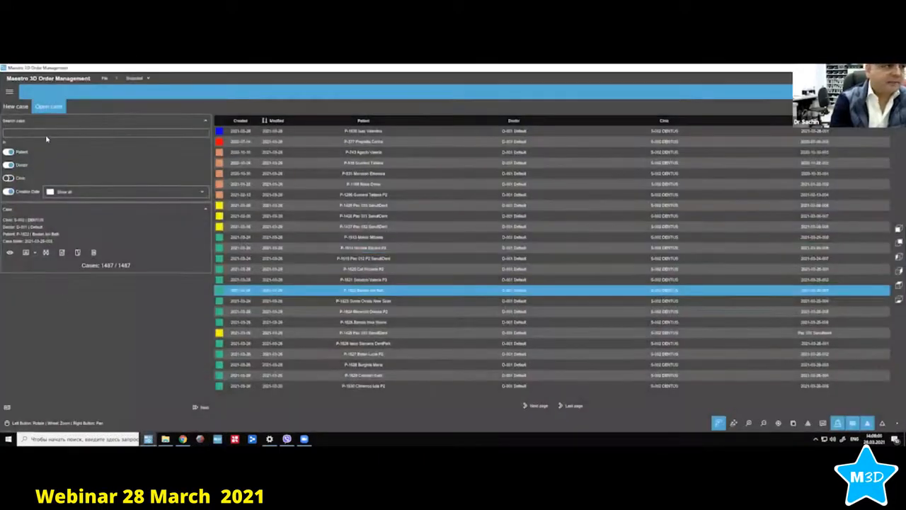
Search the case list by patient name, preview the second matching case and open it.
click(47, 133)
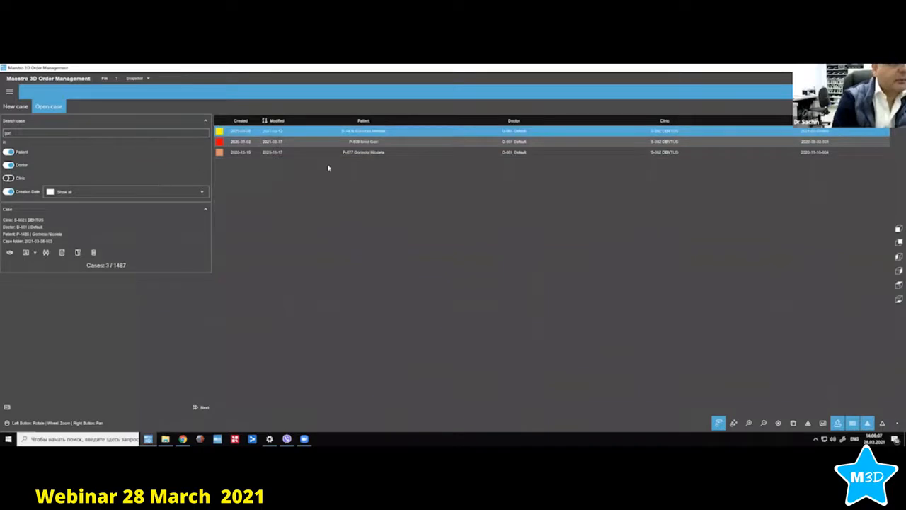
double_click(328, 142)
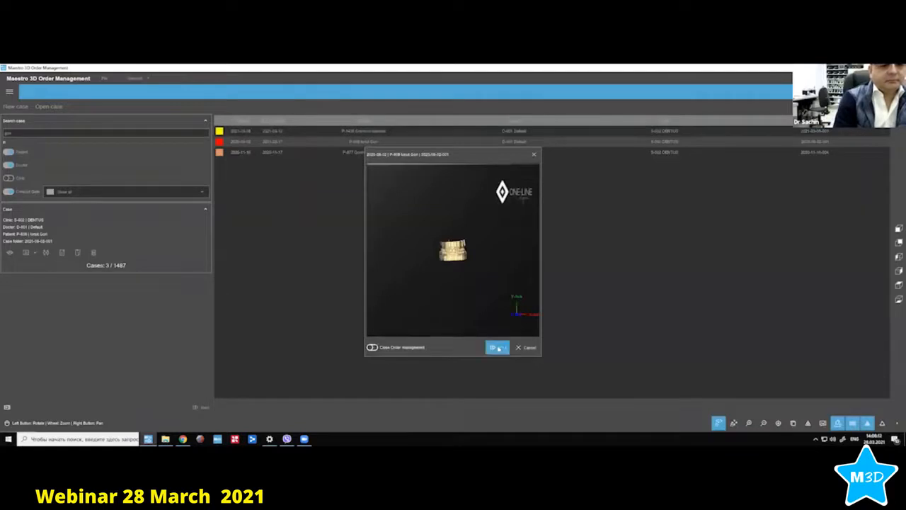
click(497, 347)
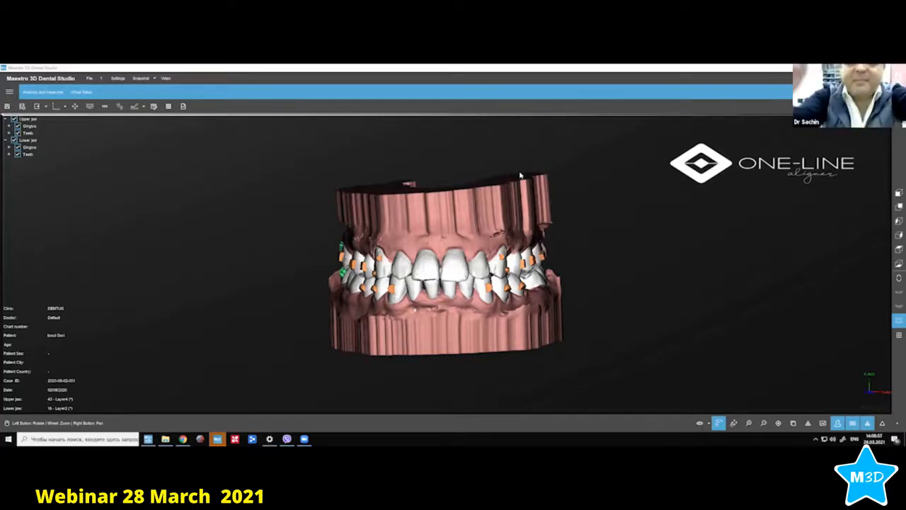
Turn the new case's jaws to an oblique view, check the File menu, then enter Virtual Setup.
drag(418, 204, 405, 229)
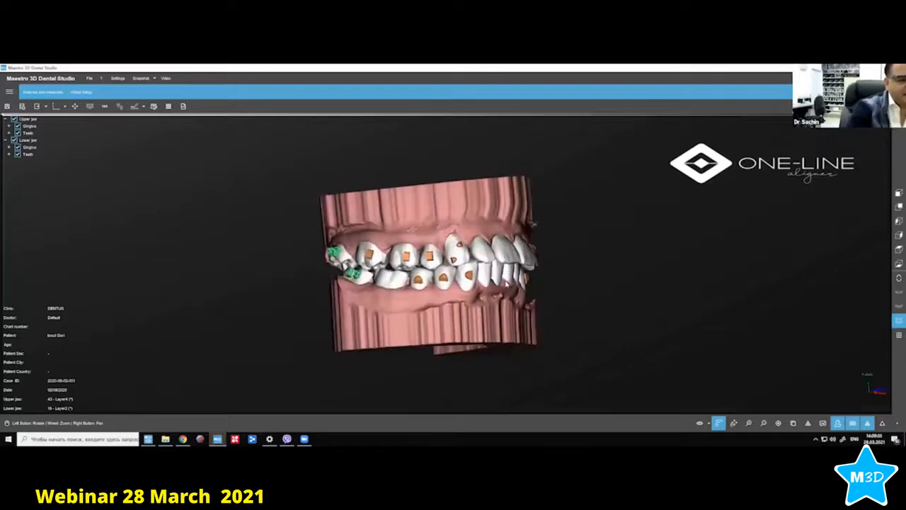
click(89, 77)
click(78, 92)
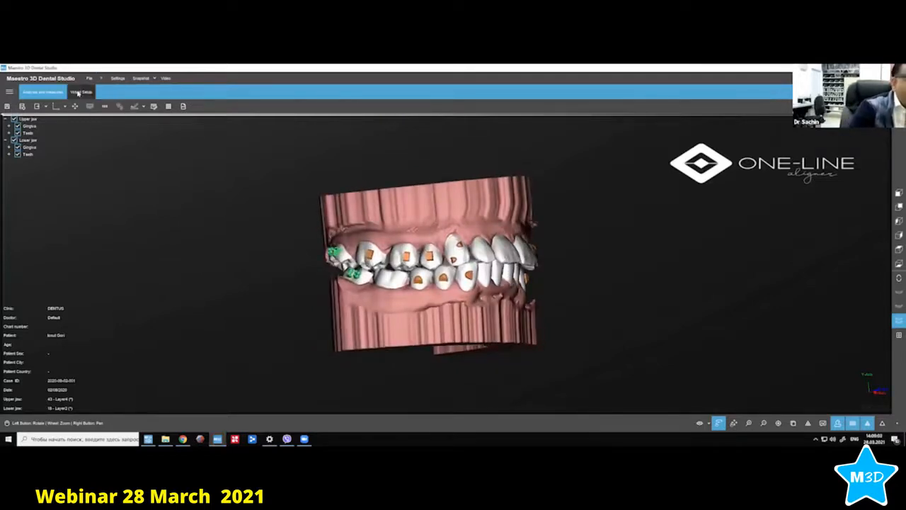
drag(575, 252, 440, 248)
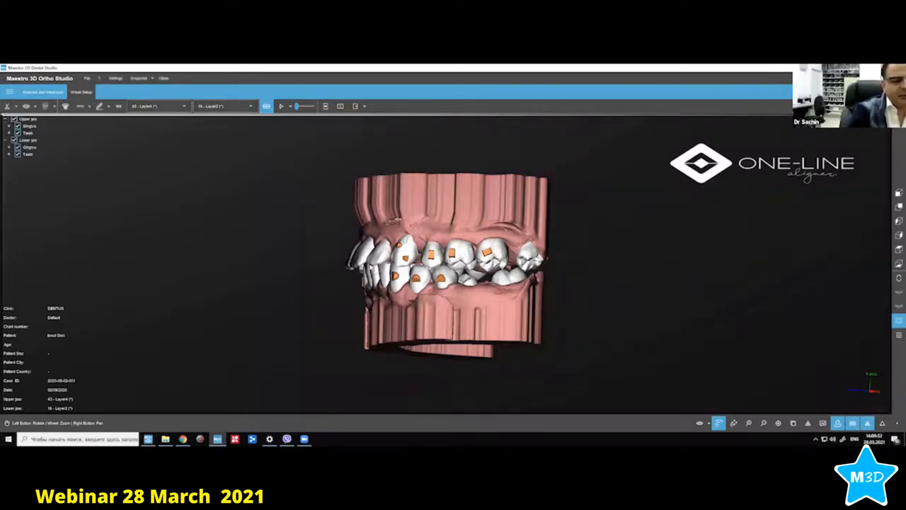
drag(365, 269, 524, 259)
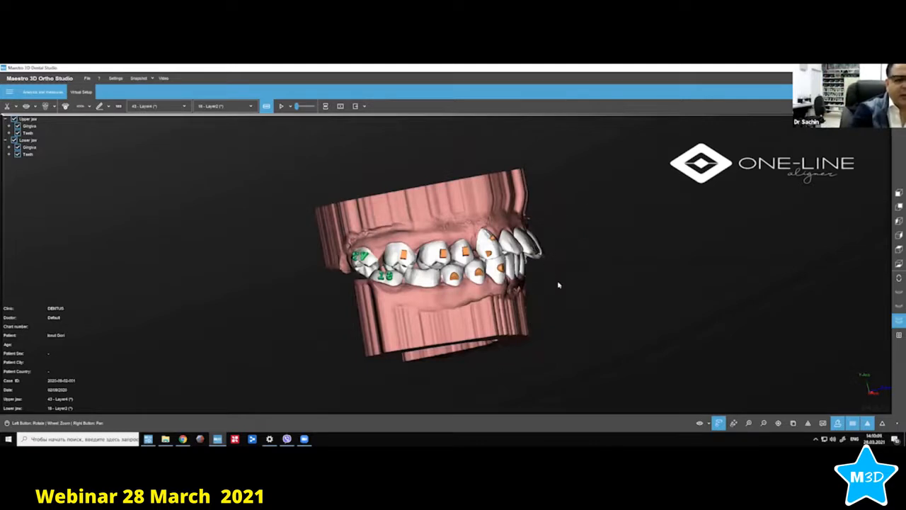
drag(540, 260, 504, 256)
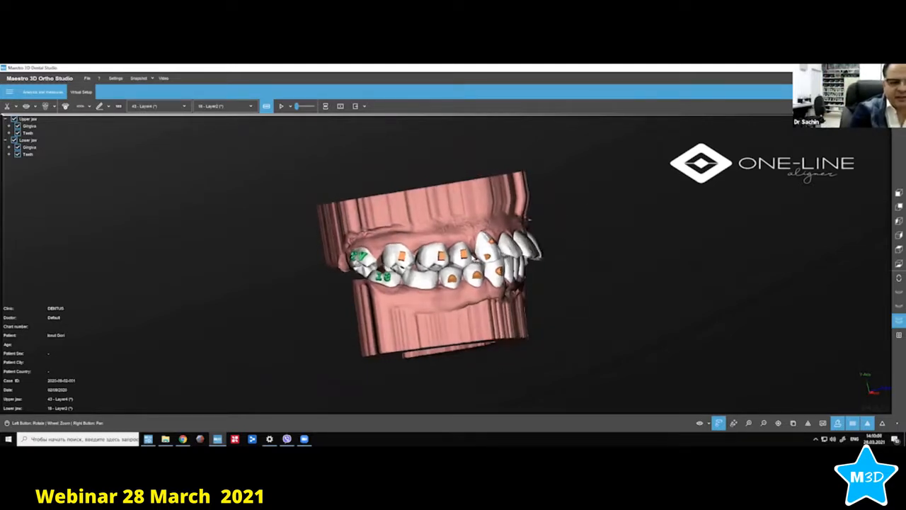
drag(473, 258, 481, 272)
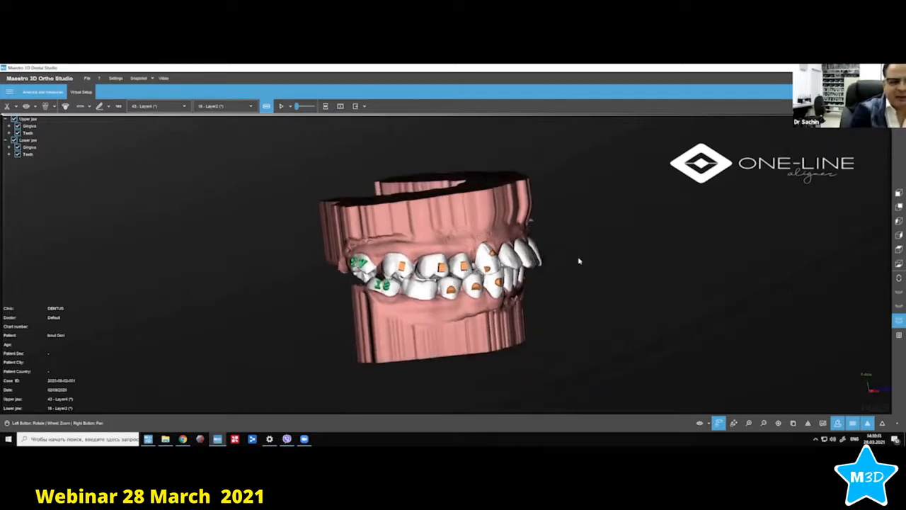
drag(579, 261, 433, 257)
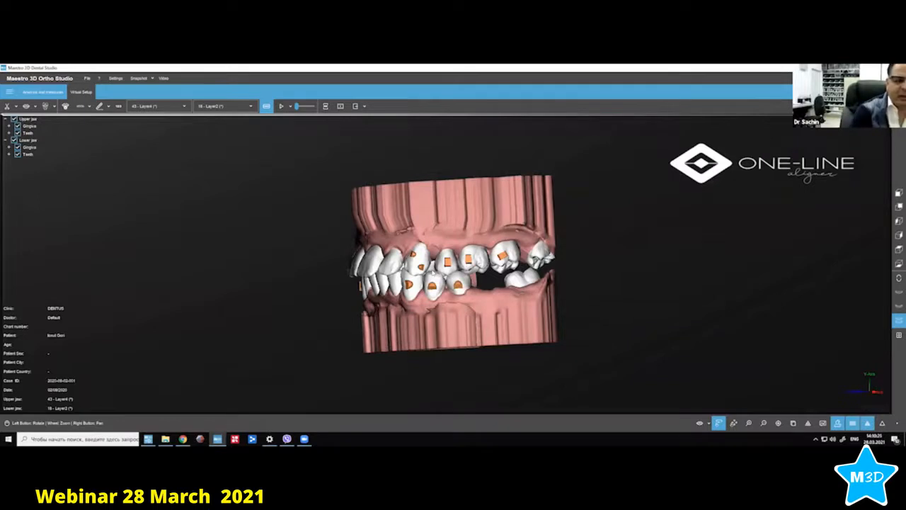
drag(415, 358, 416, 297)
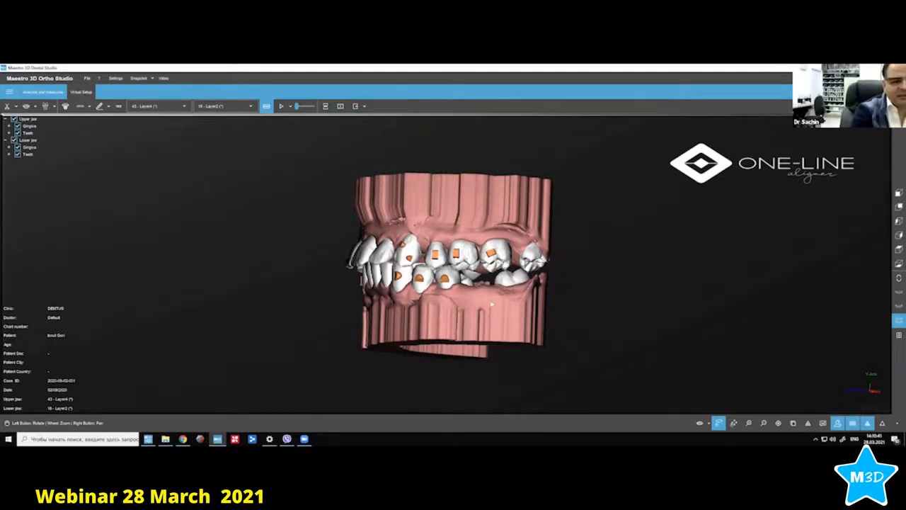
drag(492, 305, 493, 303)
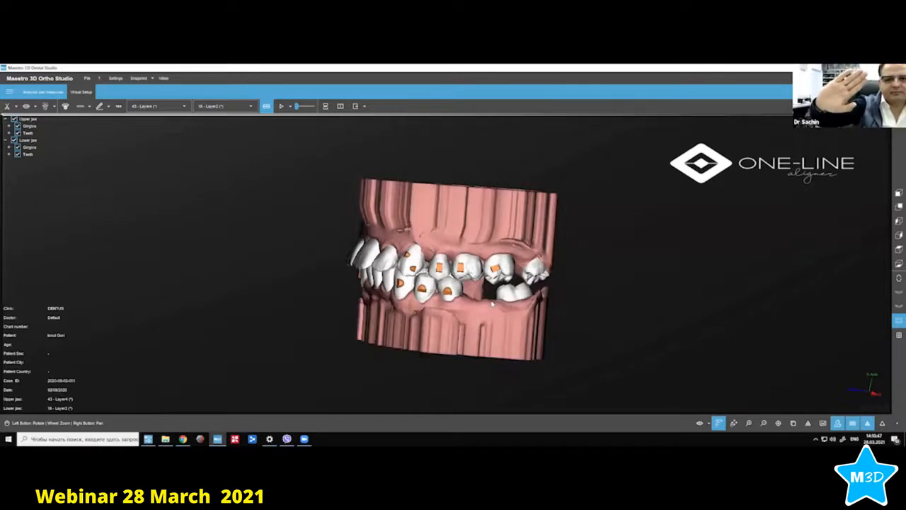
drag(310, 281, 474, 283)
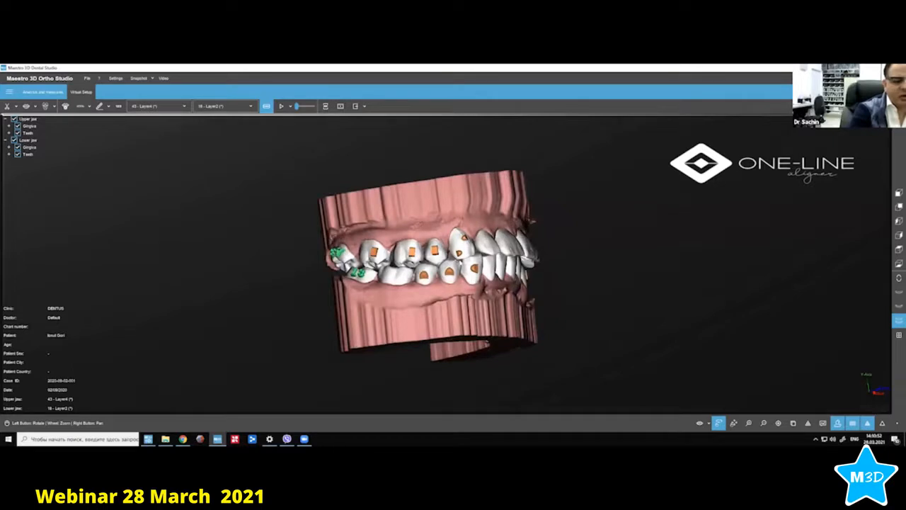
drag(468, 283, 471, 300)
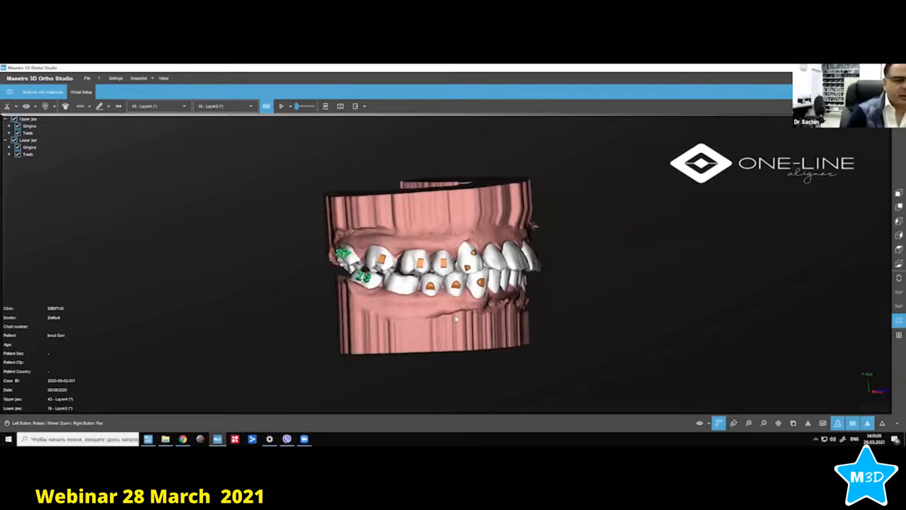
Open Google Photos in a new Chrome tab from the Google apps grid and begin a search.
click(182, 439)
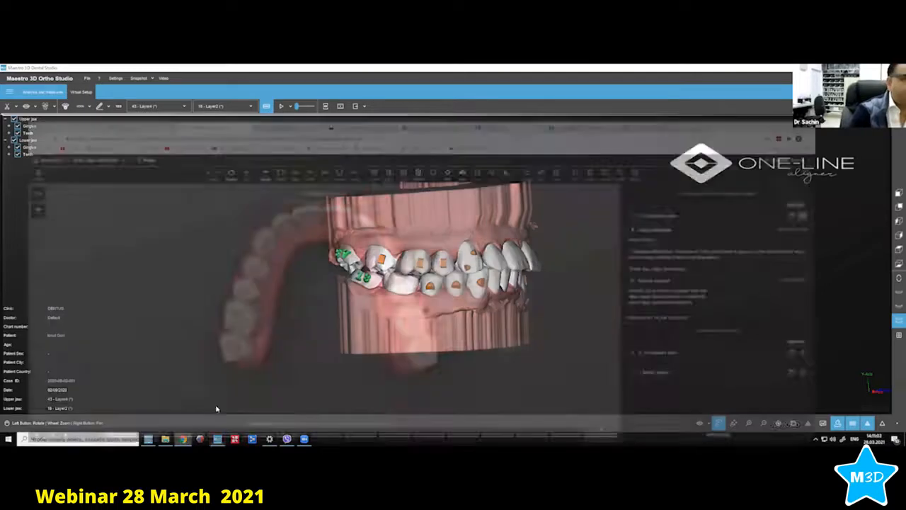
click(772, 69)
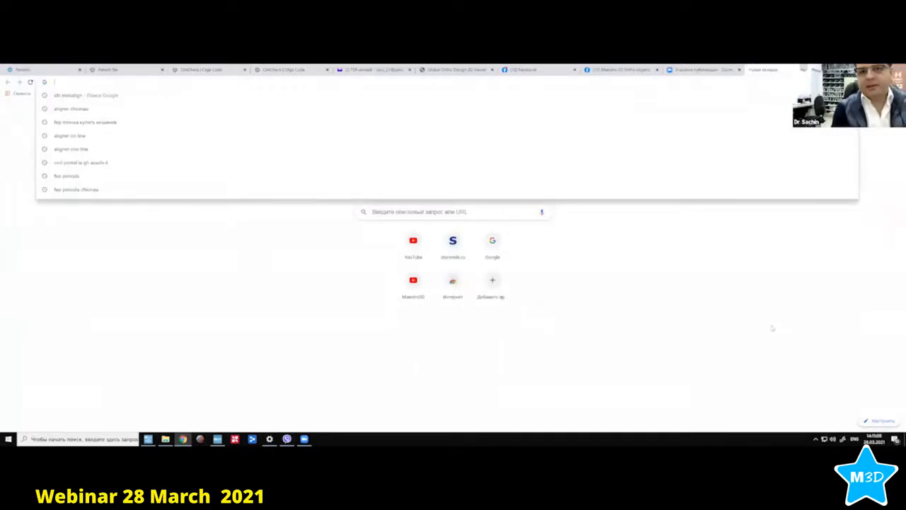
key(Escape)
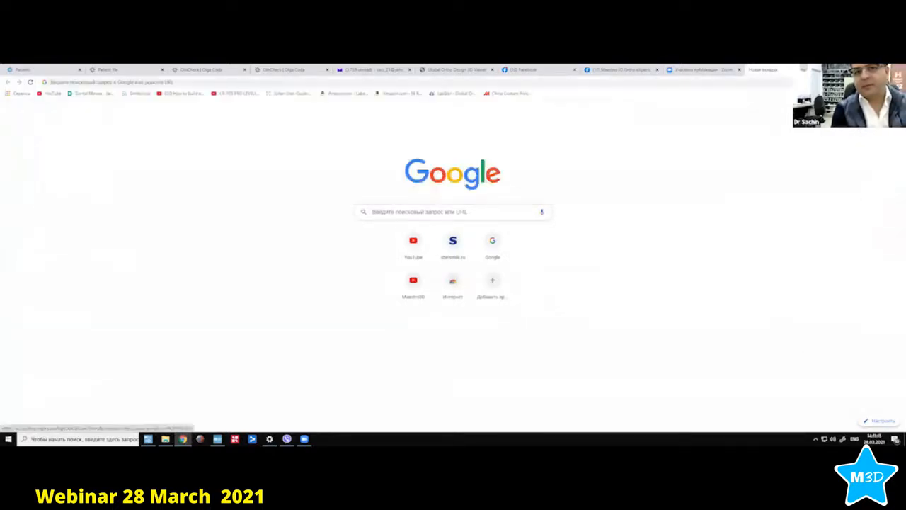
click(889, 113)
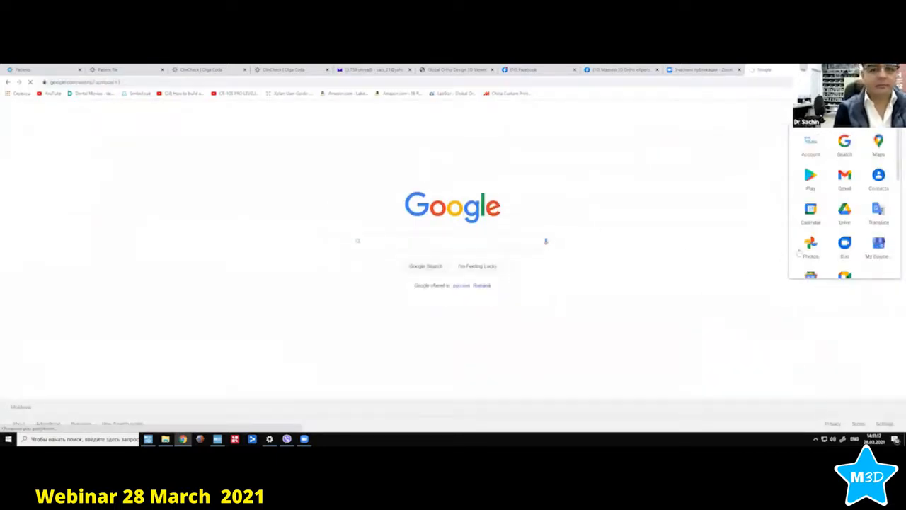
click(804, 249)
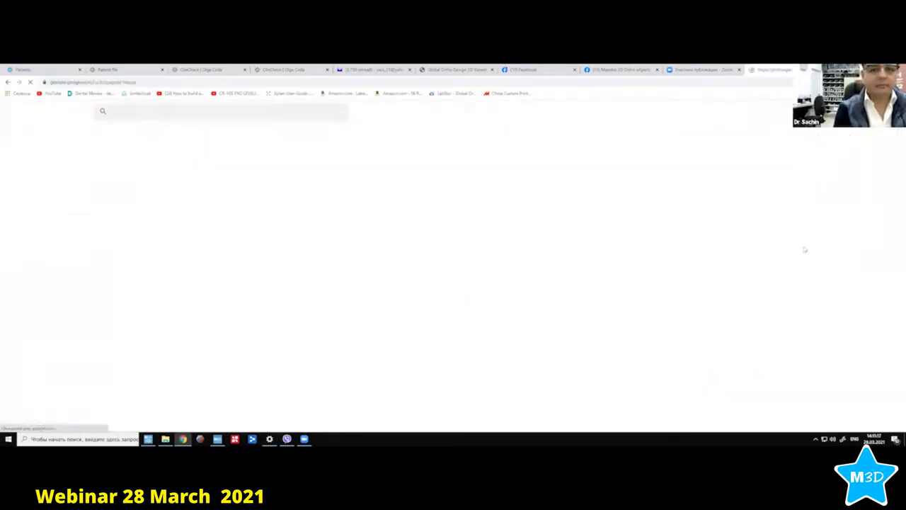
click(237, 112)
text(go)
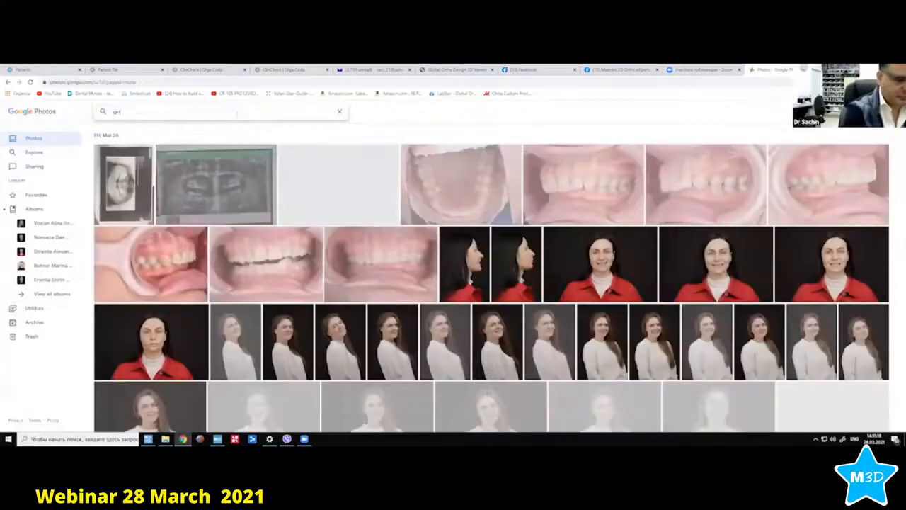
text(nc)
click(222, 131)
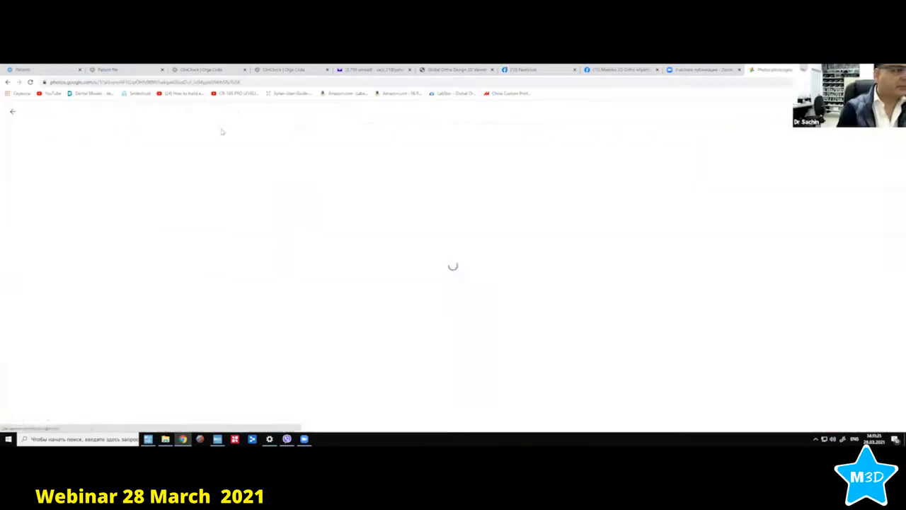
scroll(250, 264, down, 4)
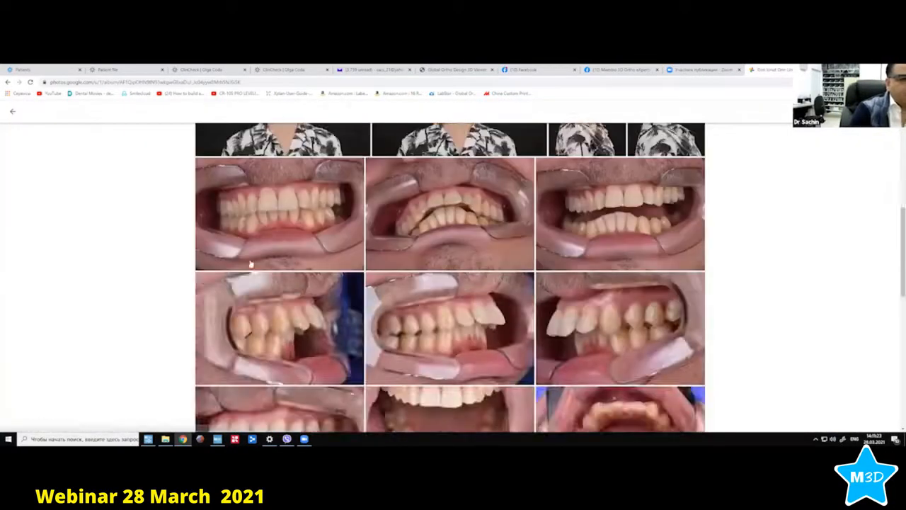
scroll(250, 264, down, 8)
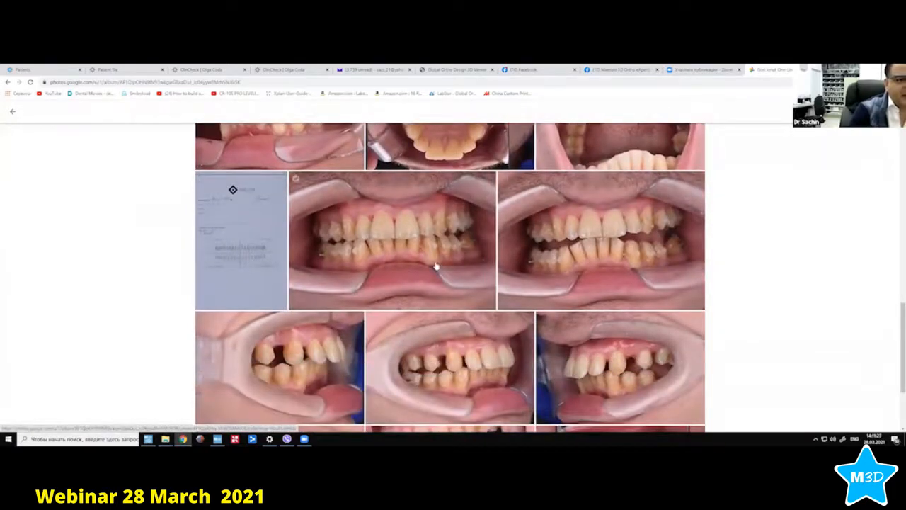
scroll(436, 266, up, 4)
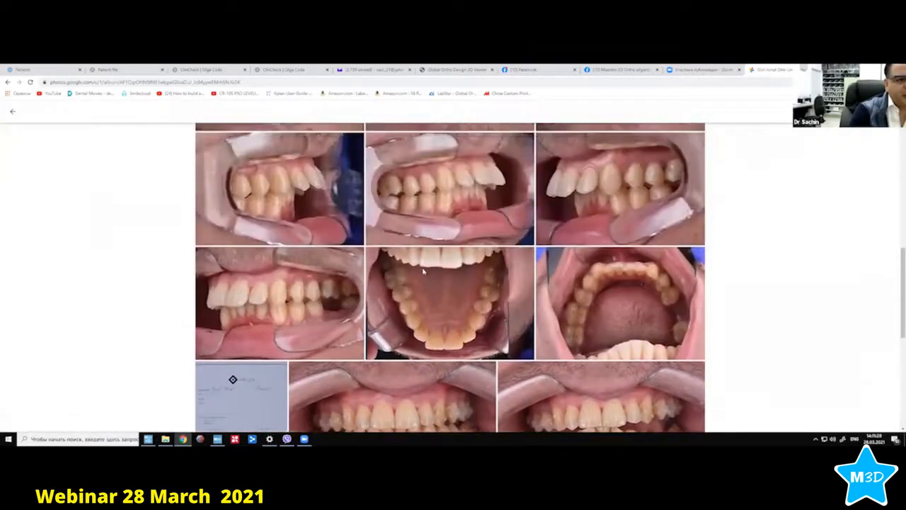
scroll(423, 271, up, 2)
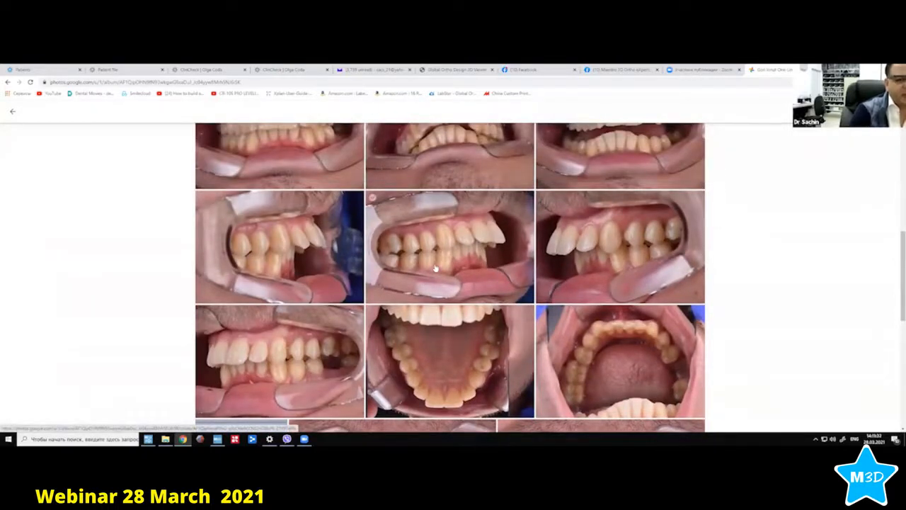
scroll(457, 262, down, 2)
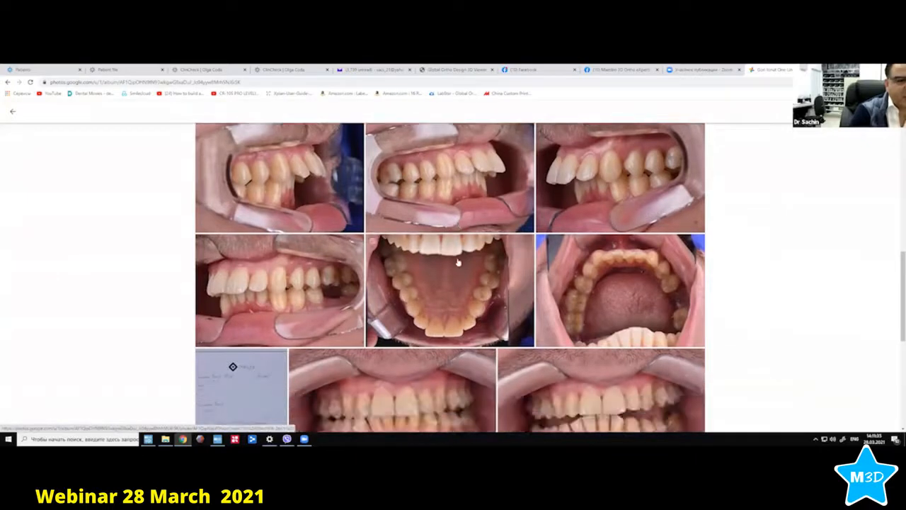
scroll(457, 262, down, 3)
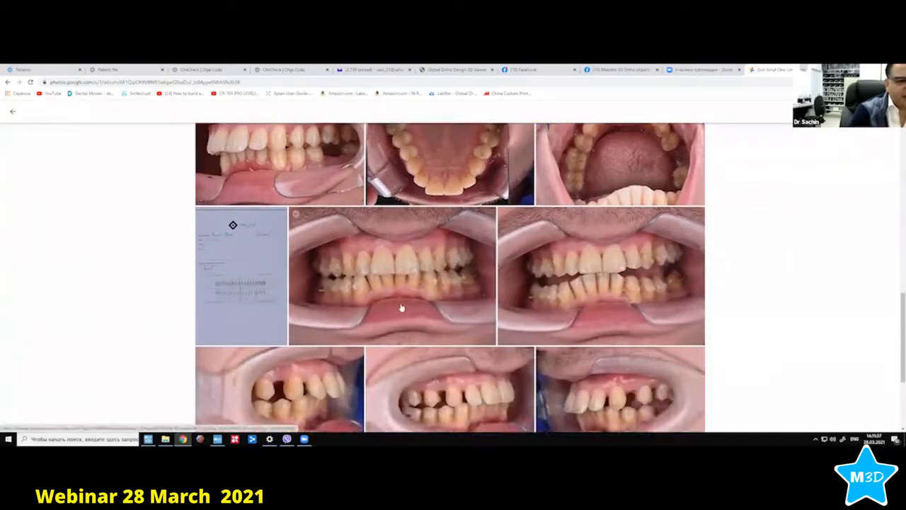
scroll(401, 307, down, 1)
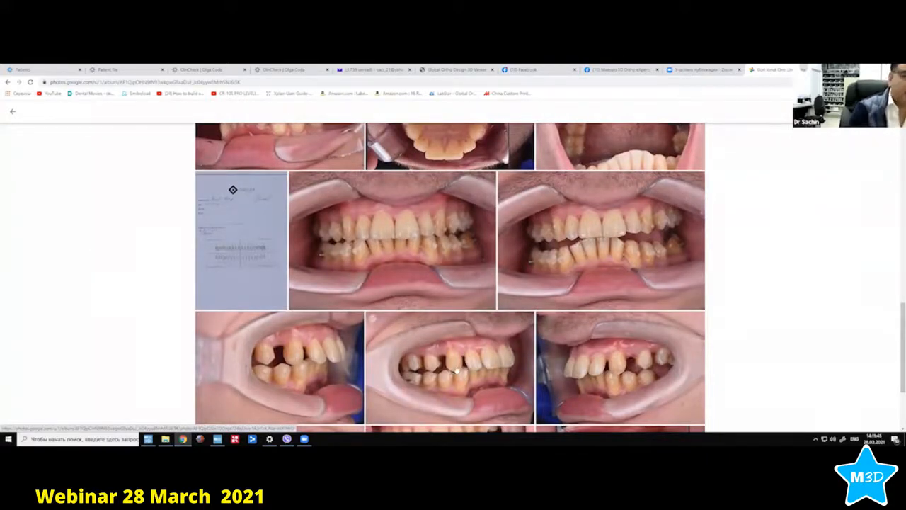
scroll(456, 369, up, 3)
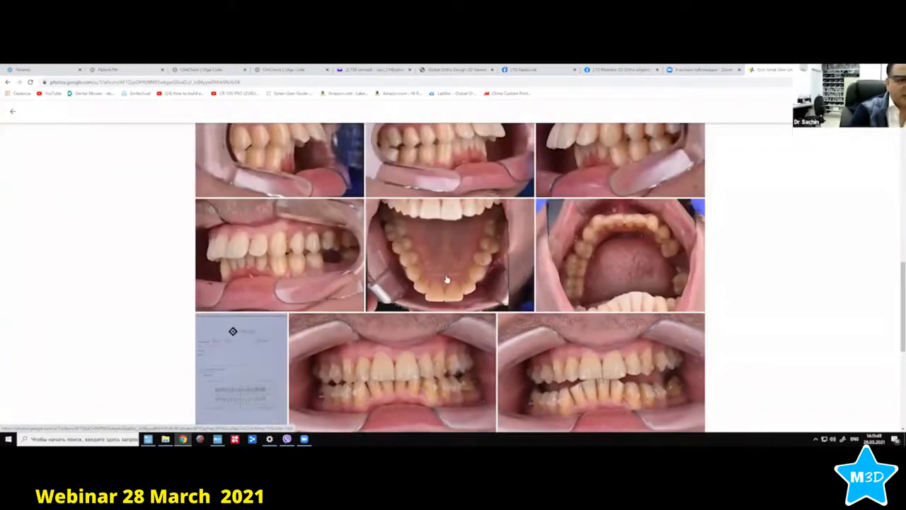
scroll(456, 360, down, 4)
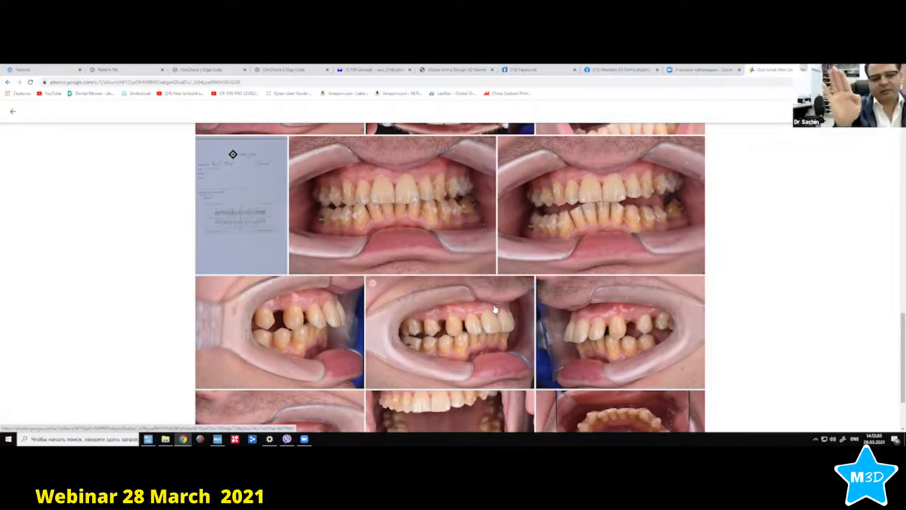
scroll(494, 310, down, 2)
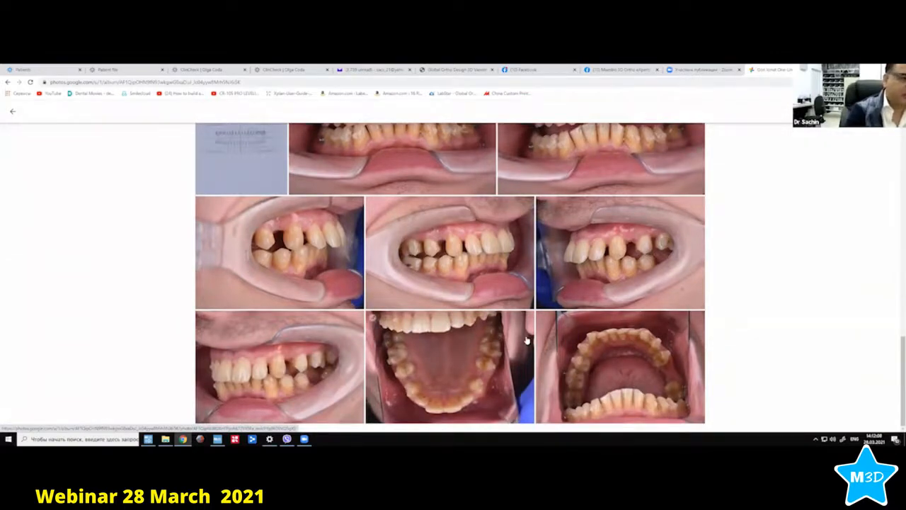
scroll(526, 340, up, 6)
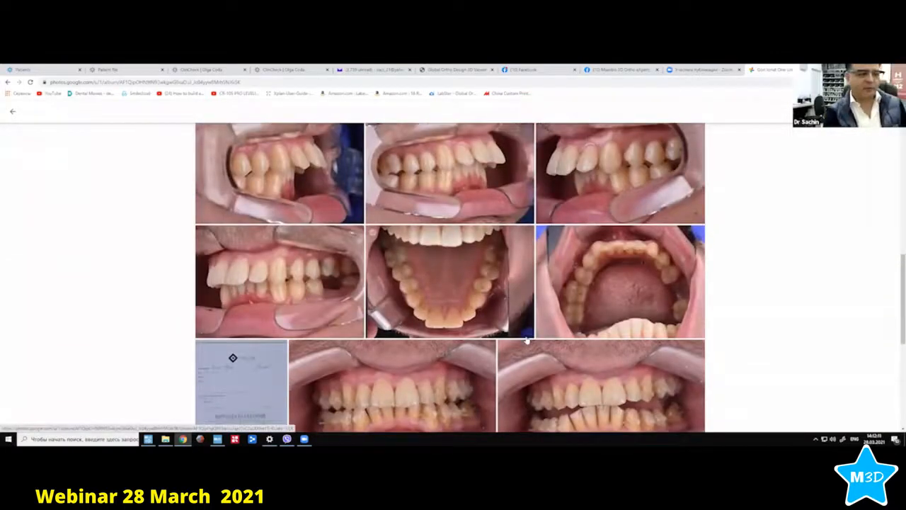
scroll(526, 340, up, 5)
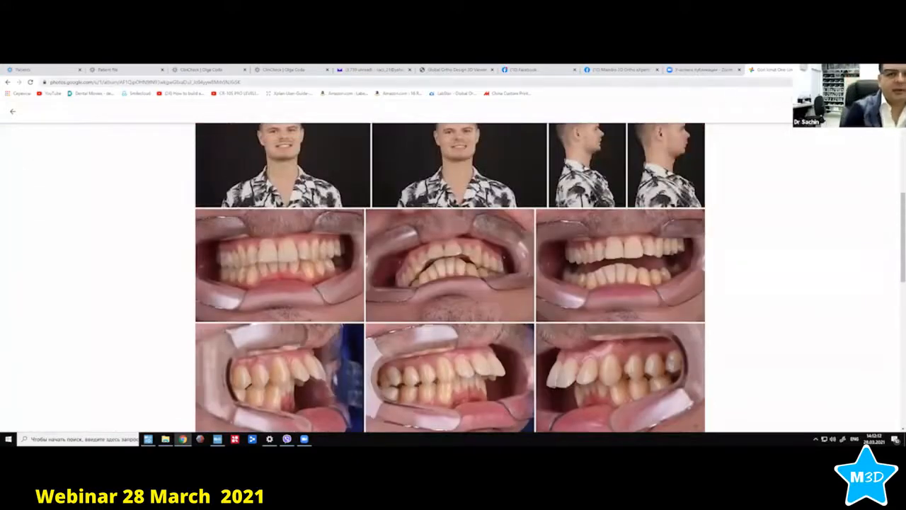
key(alt+Tab)
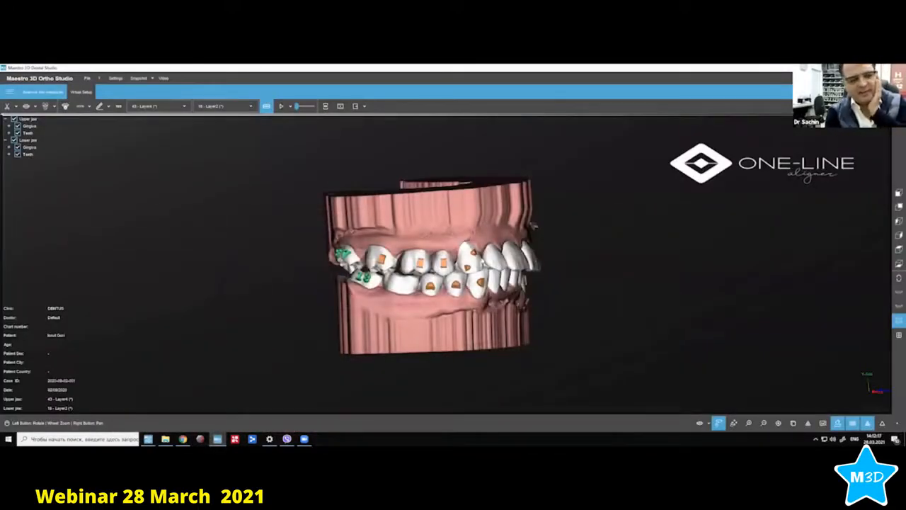
Orbit the jaw model to inspect the bonded attachments from the front, right and left sides.
drag(541, 250, 386, 272)
drag(388, 218, 492, 241)
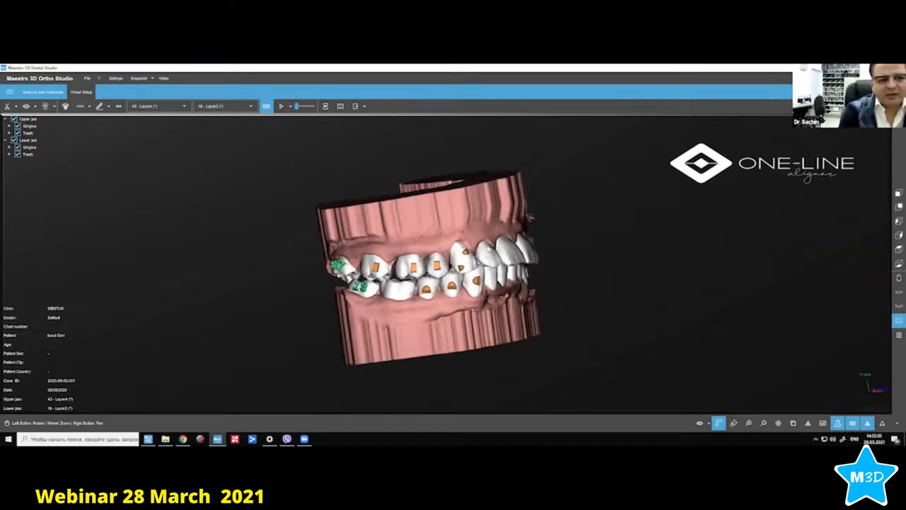
drag(530, 216, 521, 226)
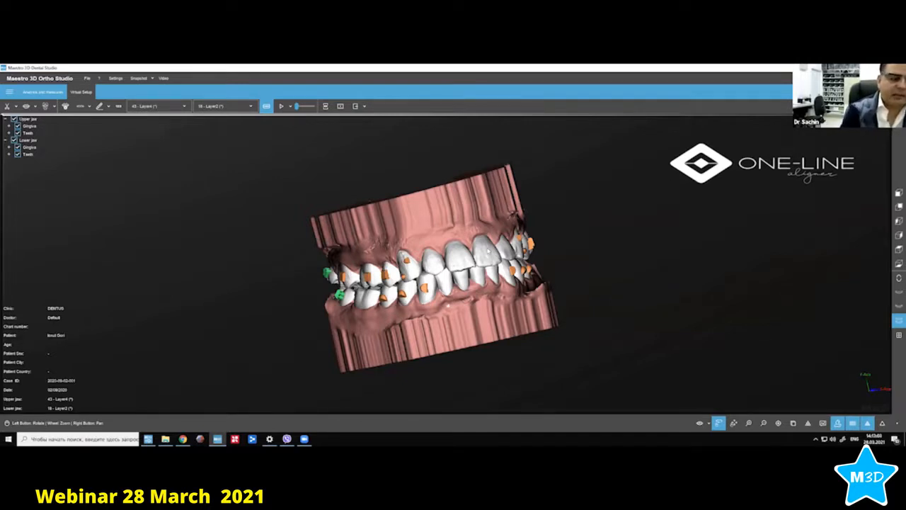
mouse_move(448, 305)
mouse_down()
mouse_move(502, 330)
mouse_move(455, 354)
mouse_move(439, 235)
mouse_move(445, 287)
mouse_up()
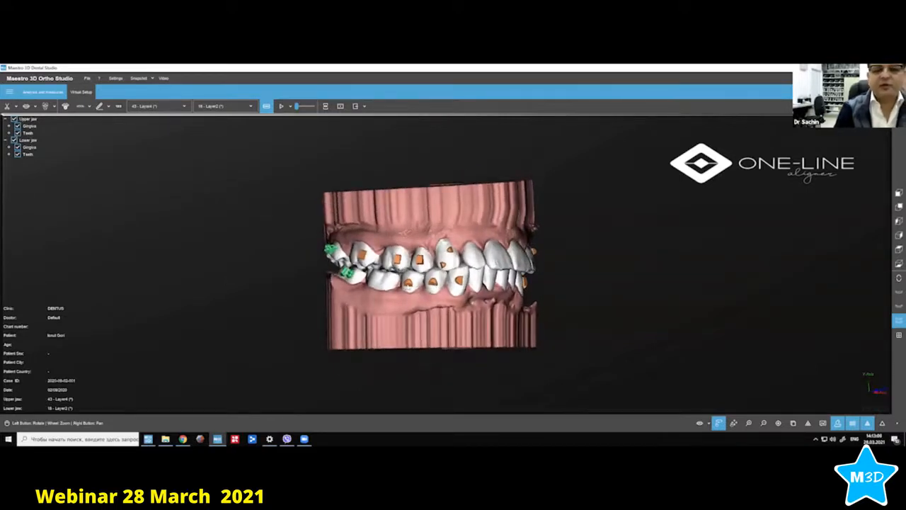
drag(433, 285, 416, 179)
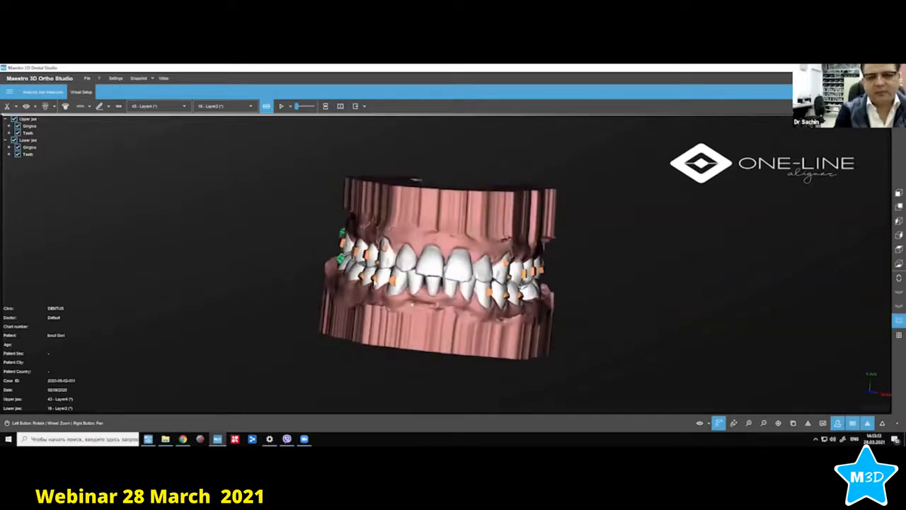
drag(412, 305, 447, 297)
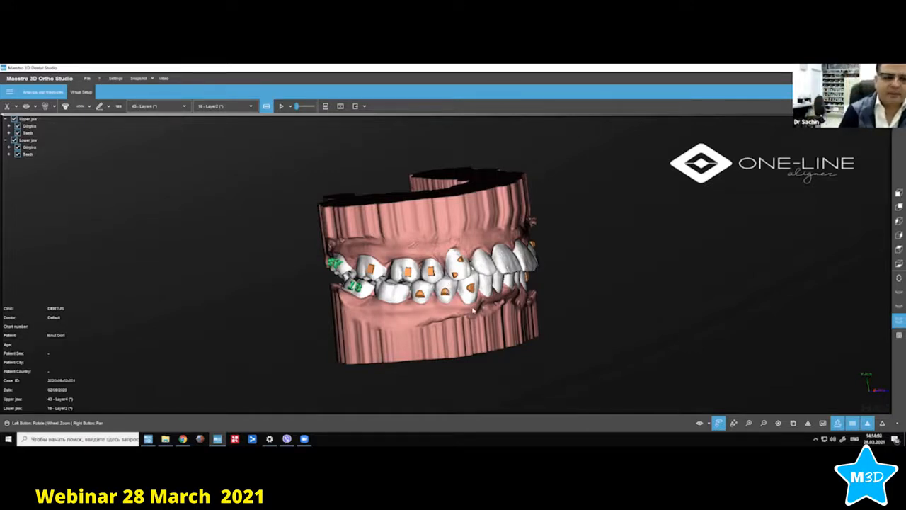
drag(511, 287, 499, 285)
drag(596, 281, 328, 296)
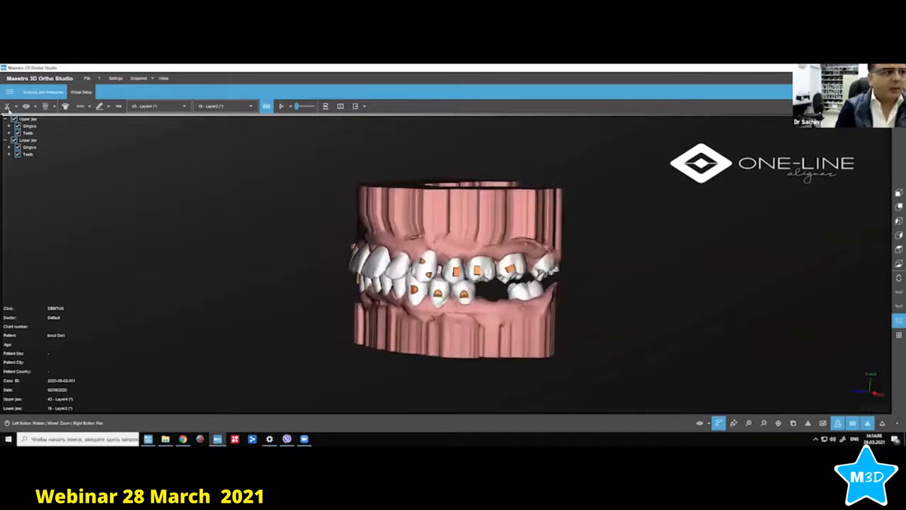
Leave the setup, replace the case-list search with the new patient's name, and open the matching case.
click(10, 91)
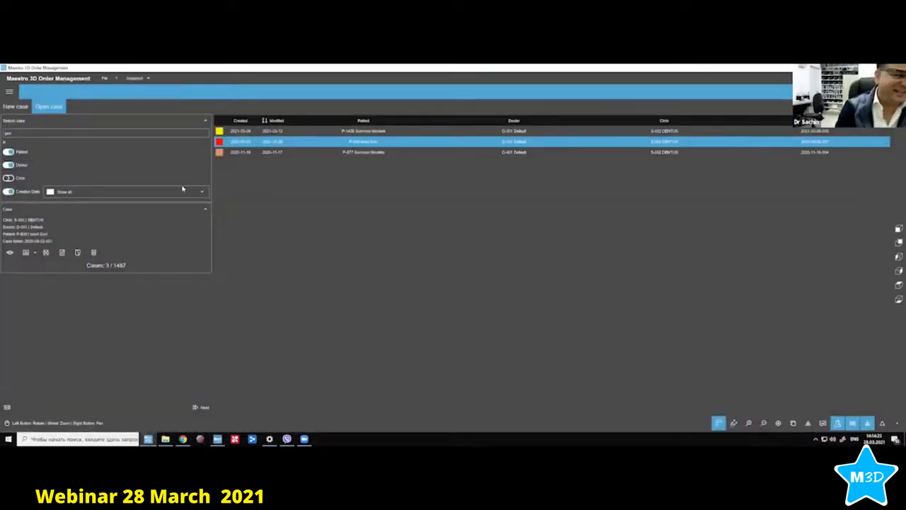
double_click(114, 135)
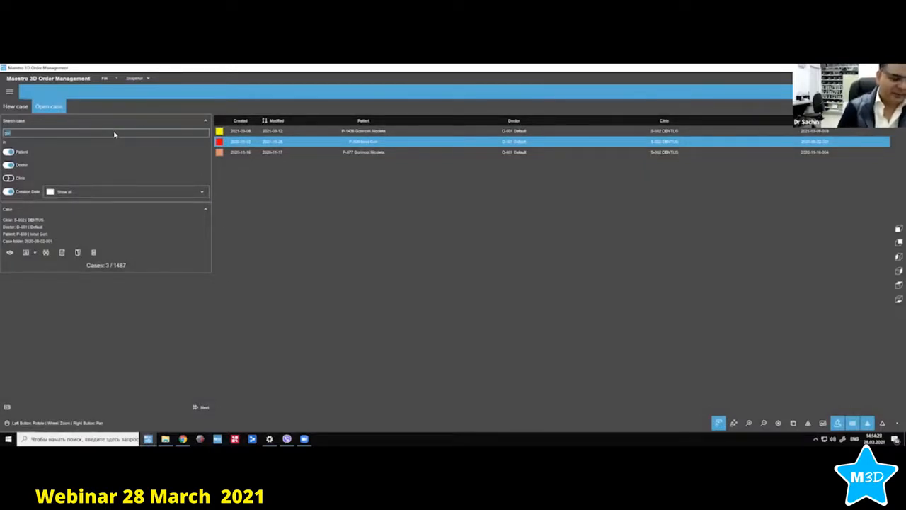
text(lucia)
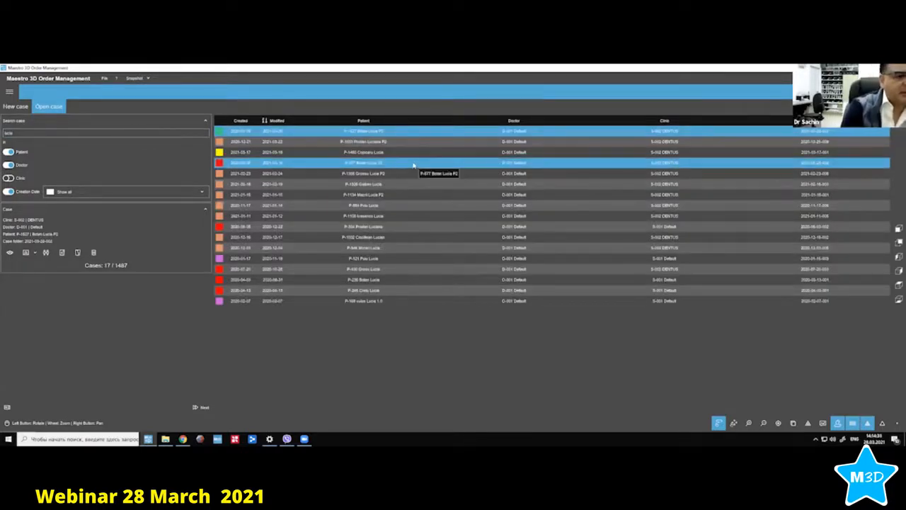
double_click(384, 278)
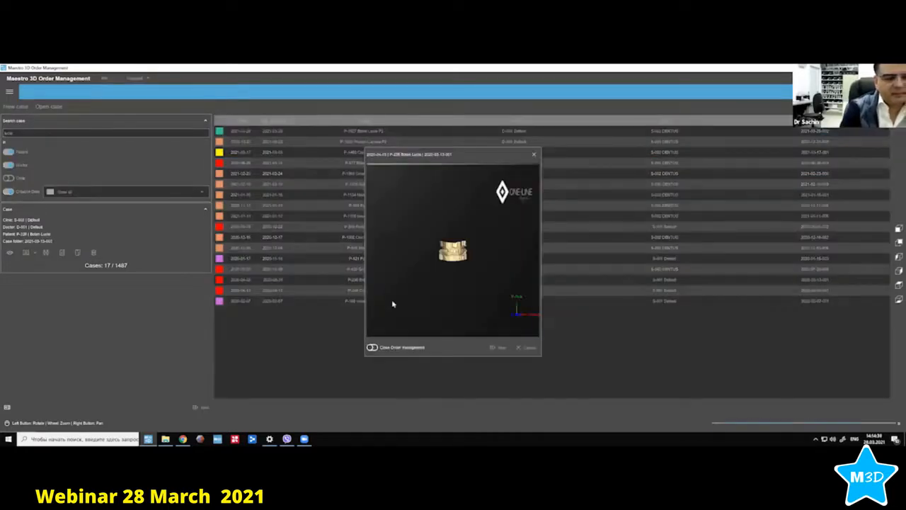
click(494, 348)
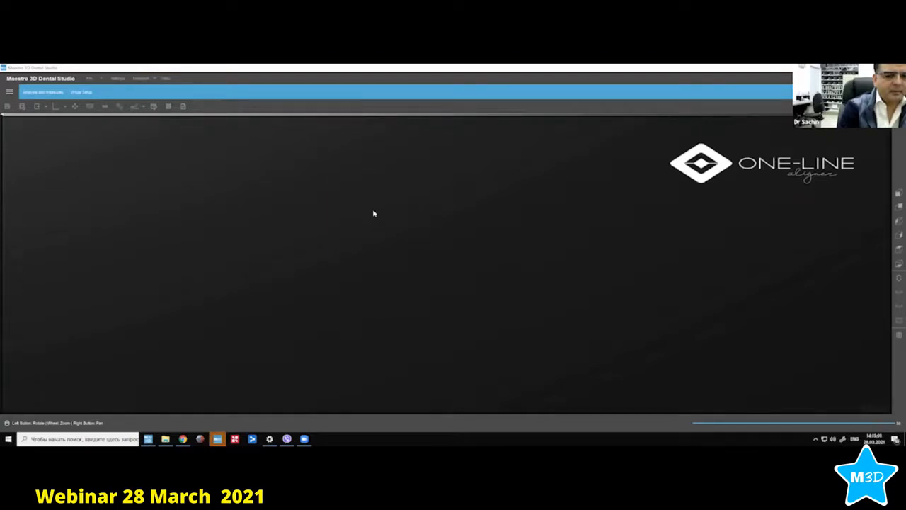
In Virtual Setup, play the staging animation from Layer1 to the final stage, viewing both sides.
mouse_move(524, 243)
mouse_down()
mouse_move(527, 225)
mouse_move(523, 233)
mouse_up()
click(81, 92)
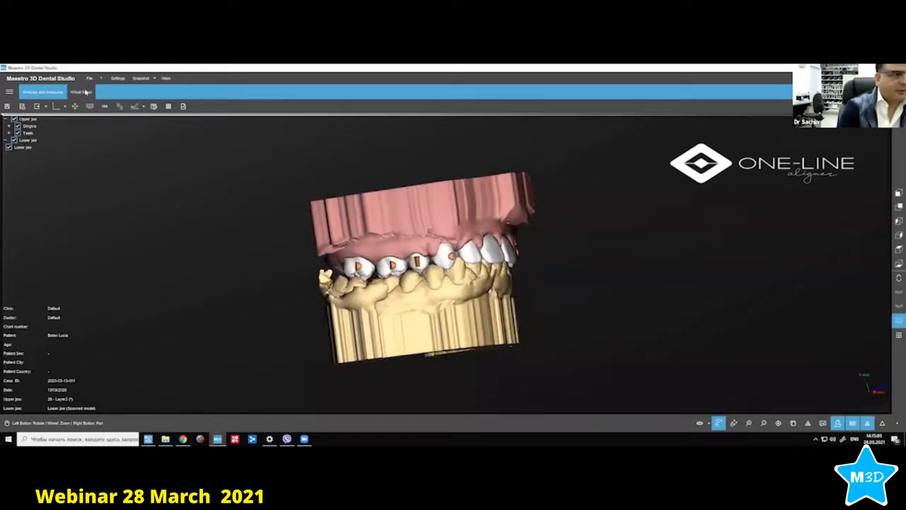
drag(296, 107, 315, 107)
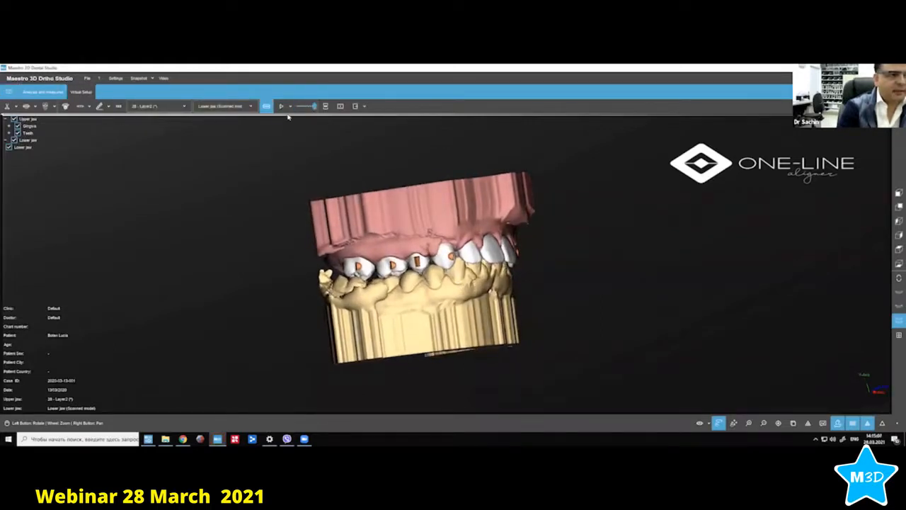
click(281, 106)
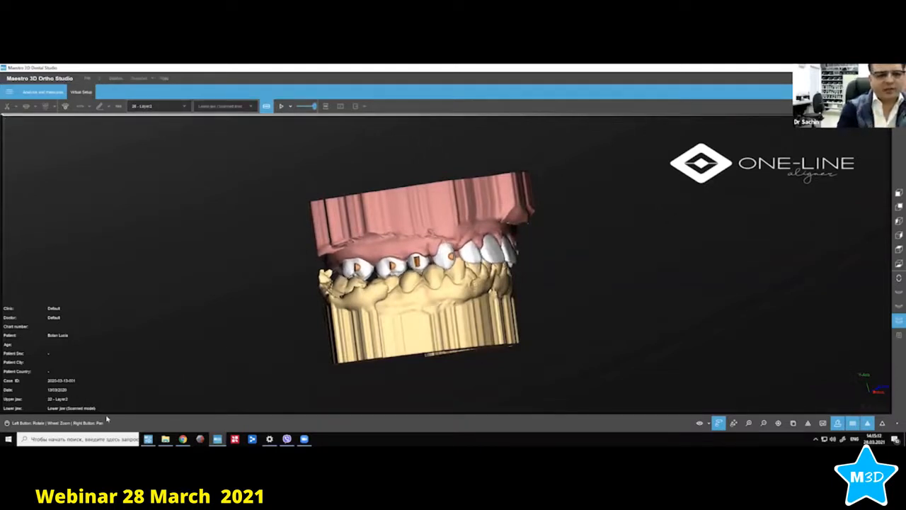
click(281, 105)
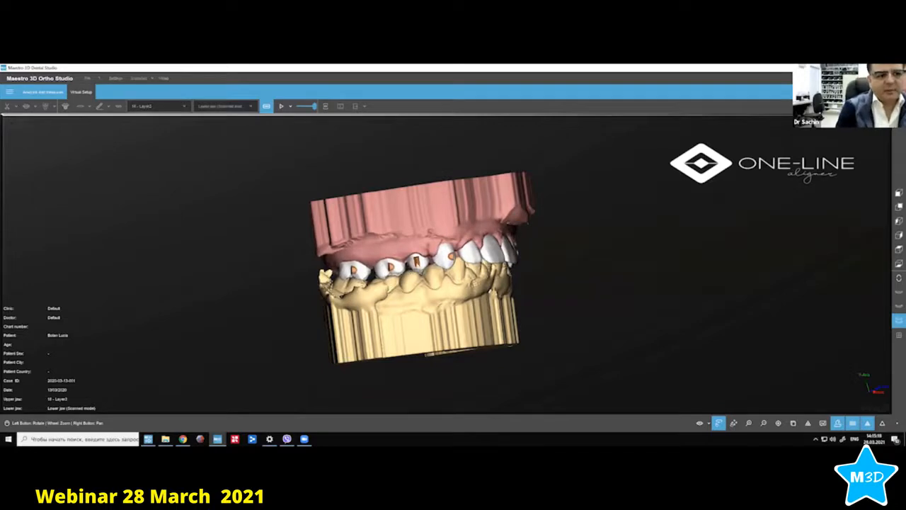
drag(565, 262, 396, 255)
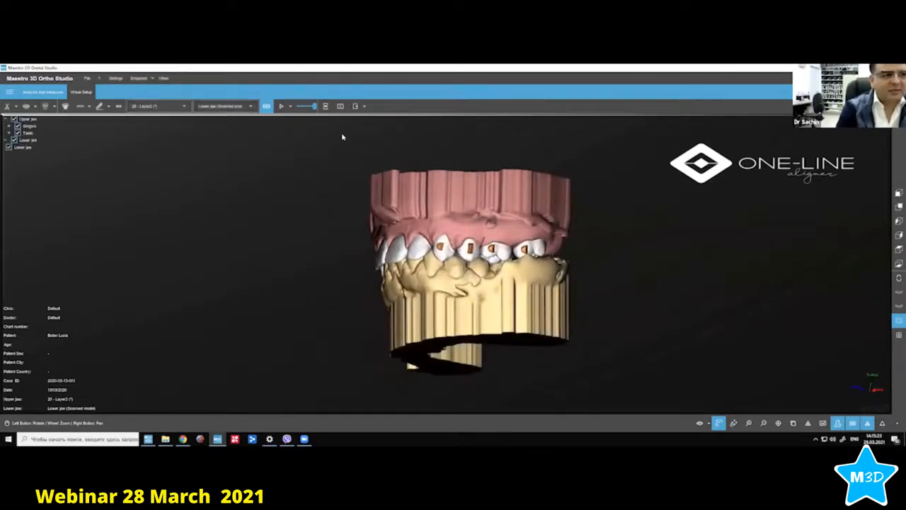
click(281, 106)
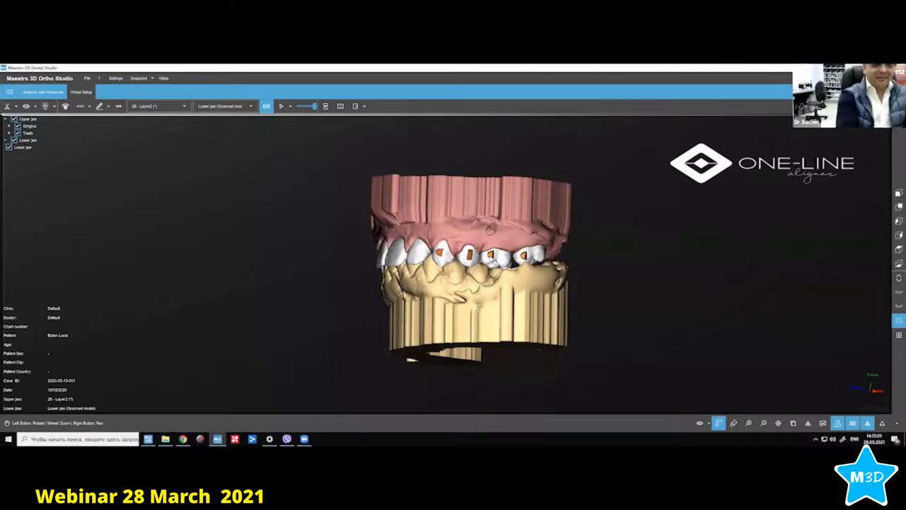
drag(314, 245, 334, 273)
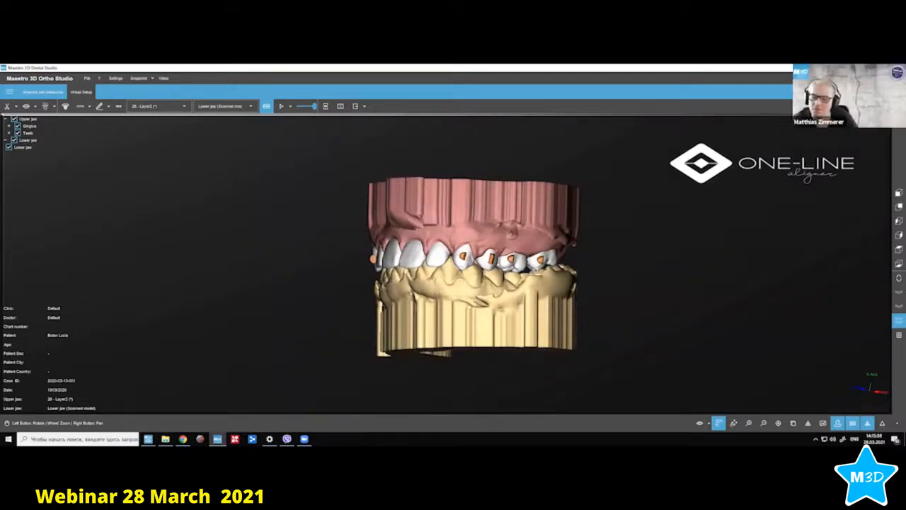
drag(376, 286, 428, 306)
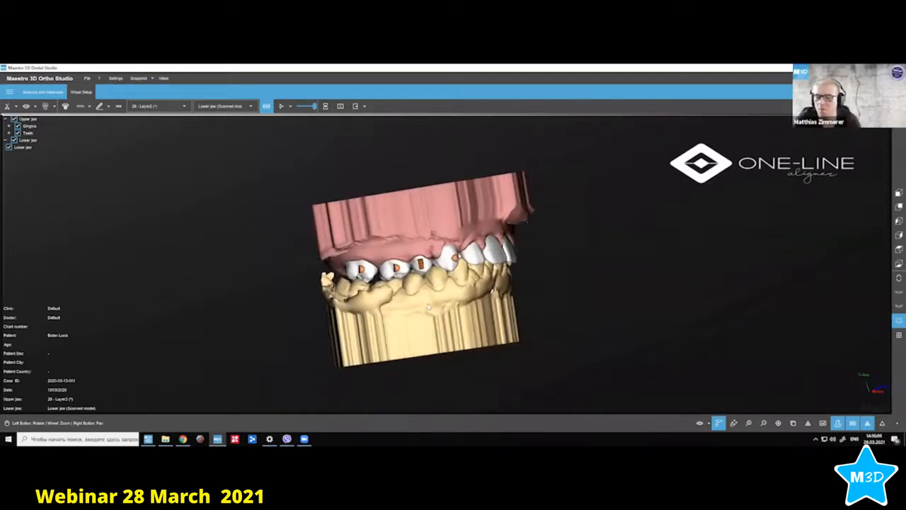
mouse_move(430, 315)
mouse_down()
mouse_move(429, 235)
mouse_move(440, 309)
mouse_up()
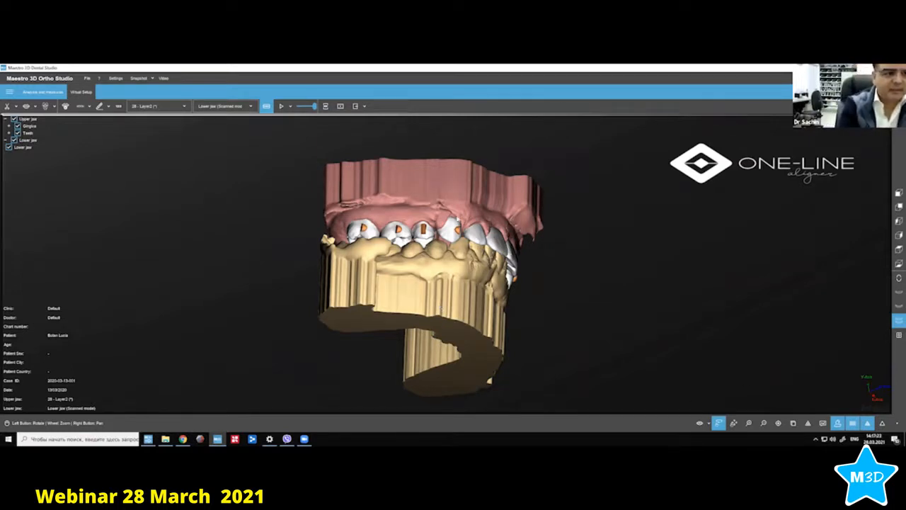
Show the upper arch alone from its biting surface and turn it slightly.
double_click(439, 200)
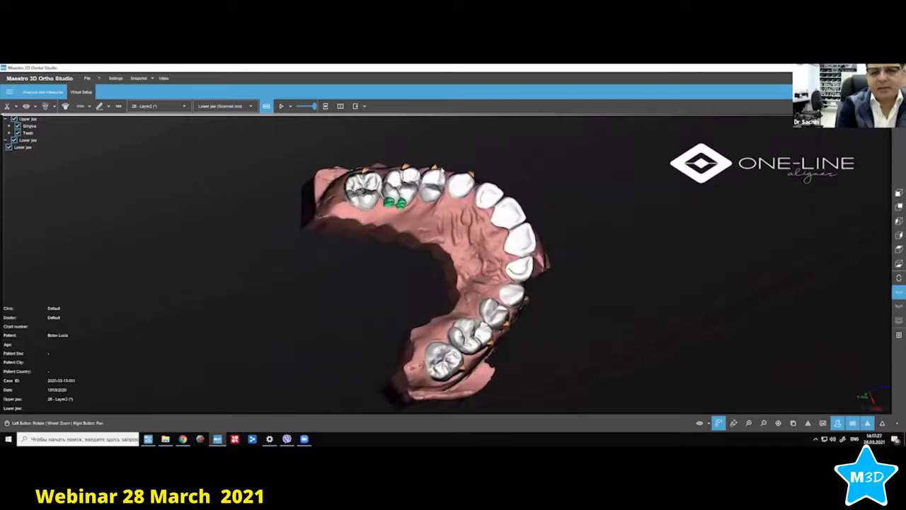
mouse_move(445, 175)
mouse_down()
mouse_move(433, 169)
mouse_move(436, 180)
mouse_up()
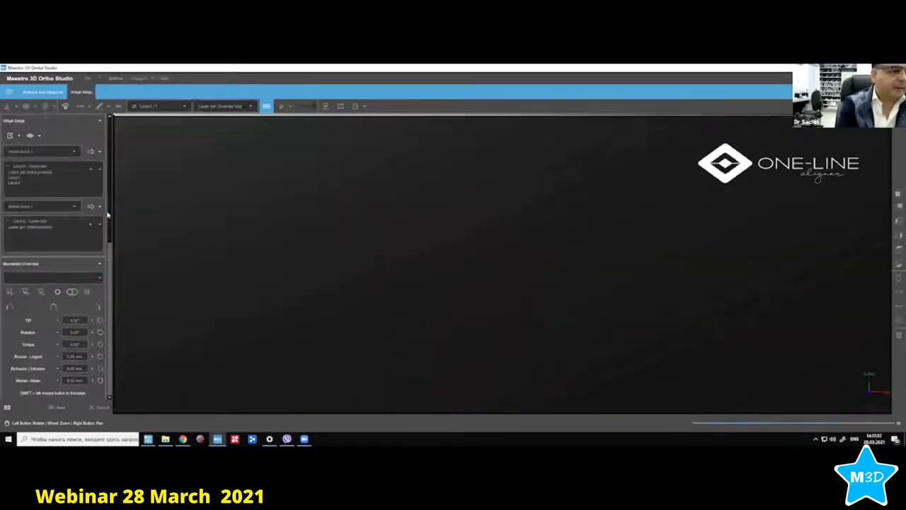
Choose the Prism Left attachment shape and place it on an upper tooth.
drag(109, 205, 113, 375)
click(79, 170)
scroll(78, 209, down, 3)
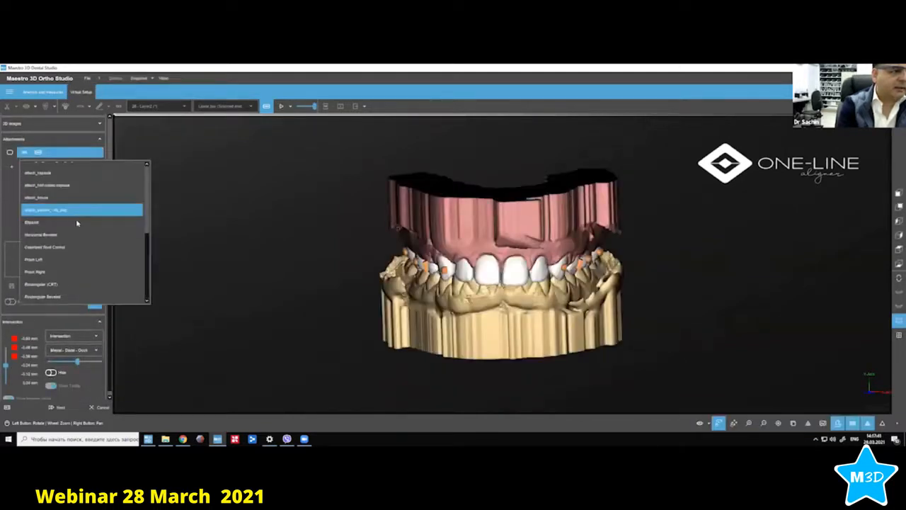
click(81, 263)
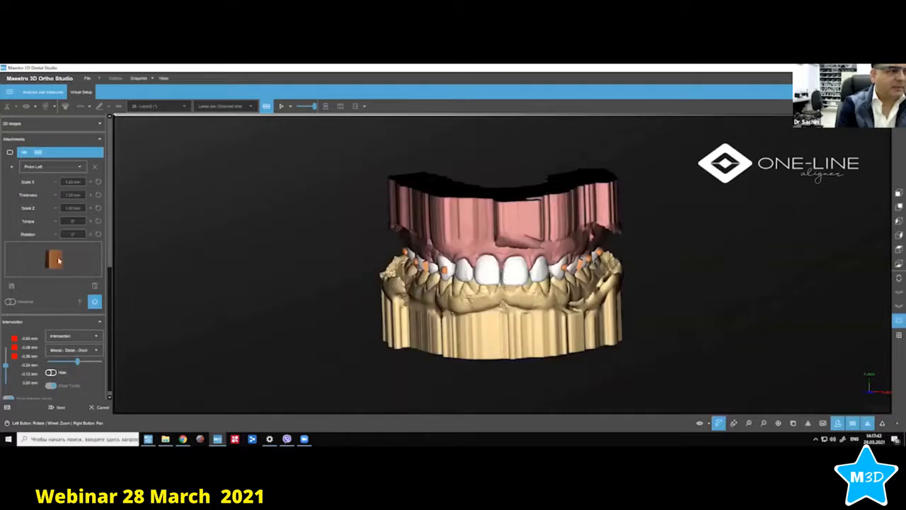
drag(453, 283, 538, 262)
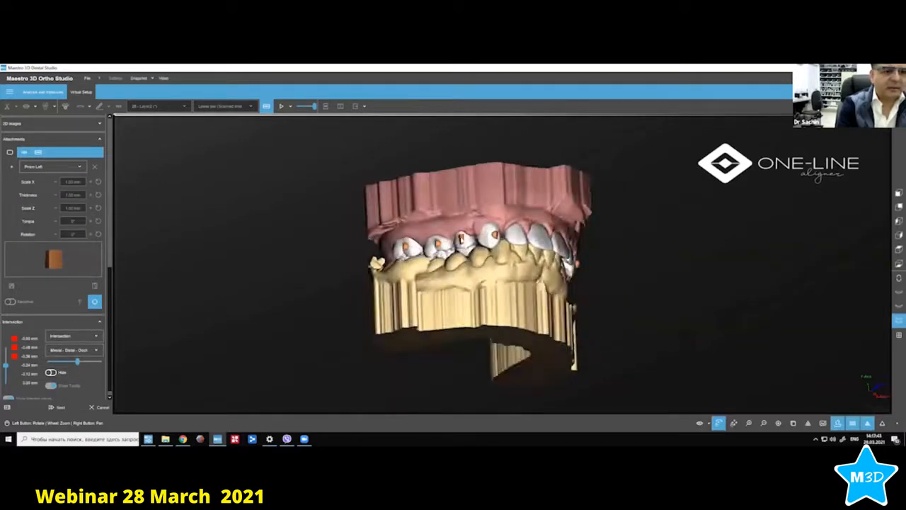
click(460, 241)
Reposition the Prism Left attachment (1.70 × 3.11 mm, 1.10 mm thick) on the tooth and check it.
drag(439, 280, 478, 214)
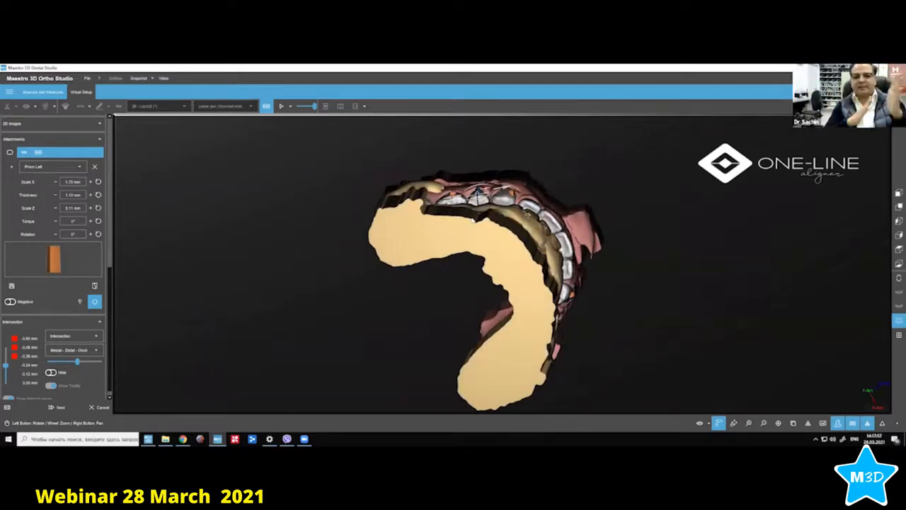
drag(496, 215, 487, 214)
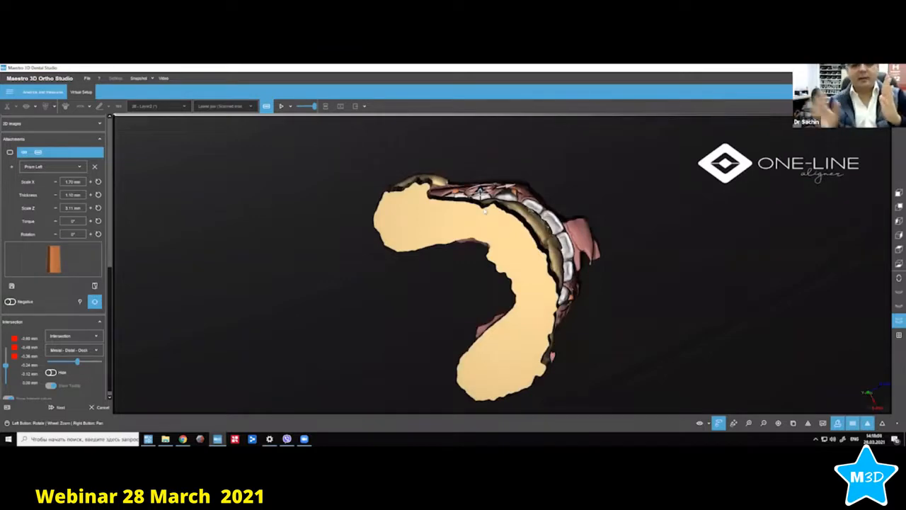
drag(592, 328, 583, 366)
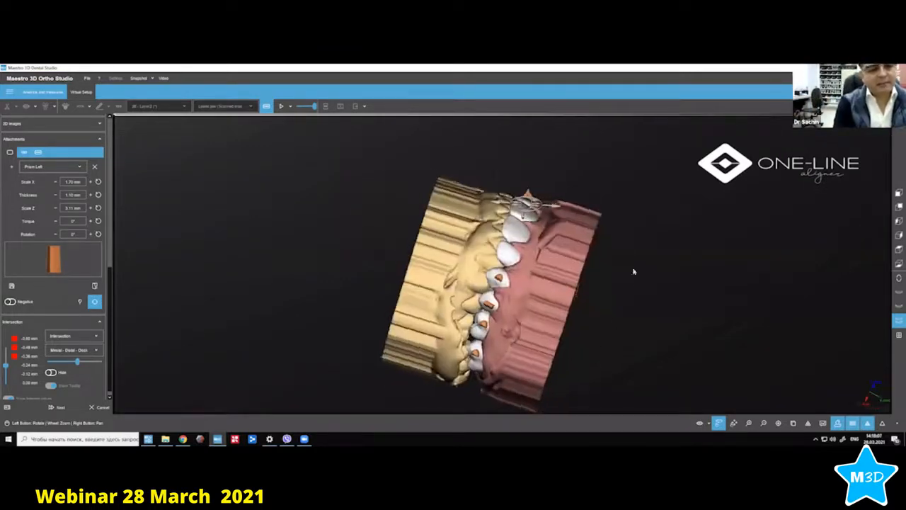
drag(632, 269, 542, 216)
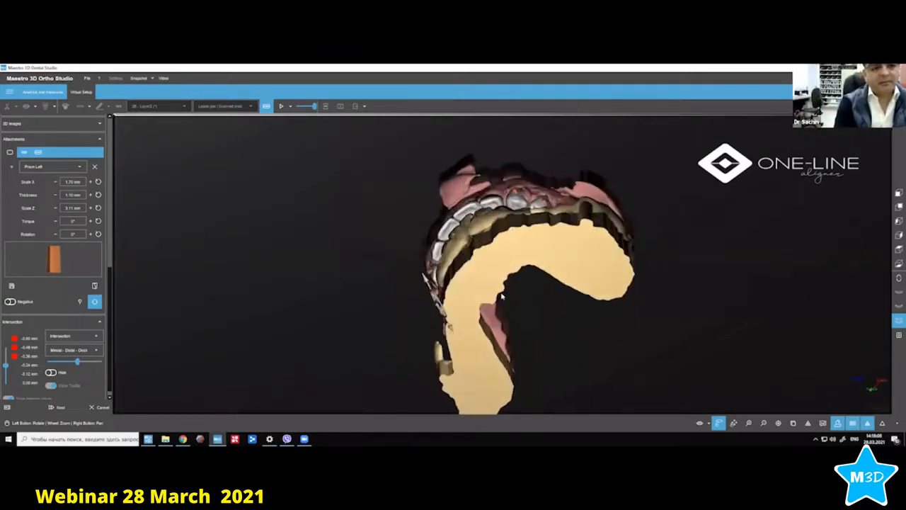
click(546, 201)
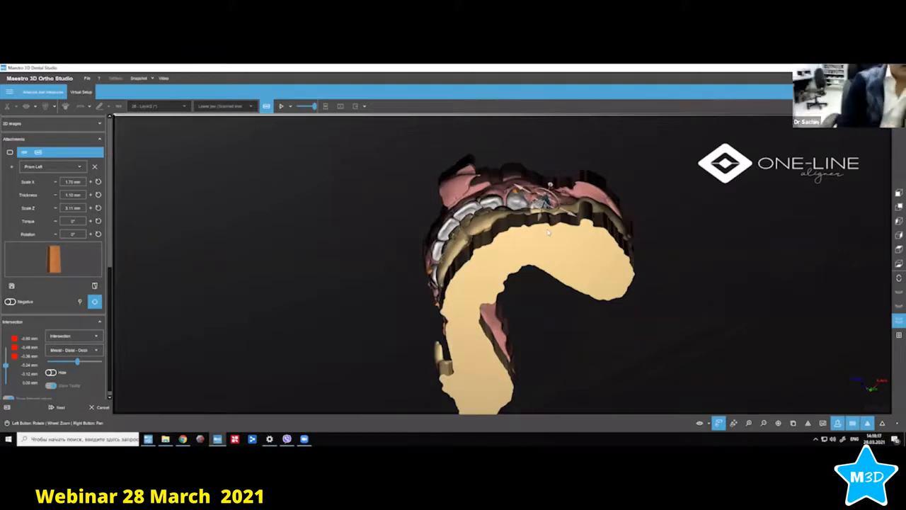
drag(516, 225, 508, 289)
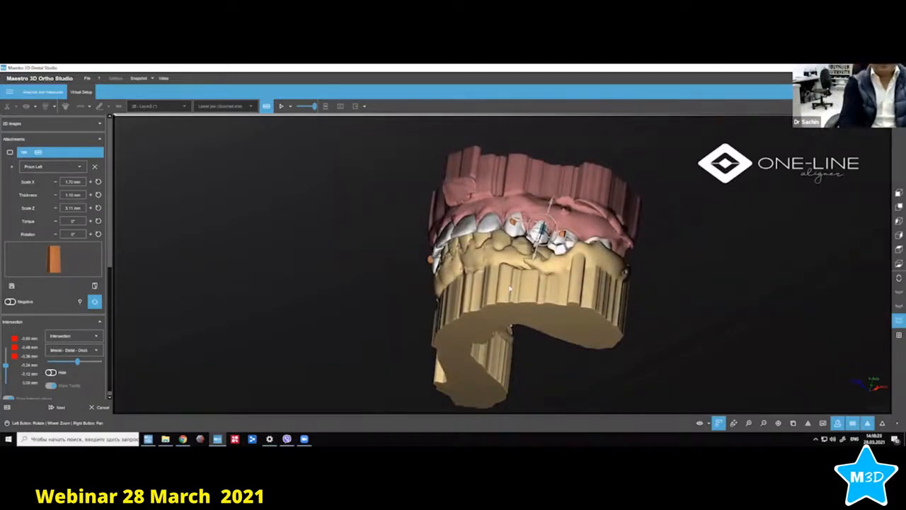
drag(509, 287, 677, 295)
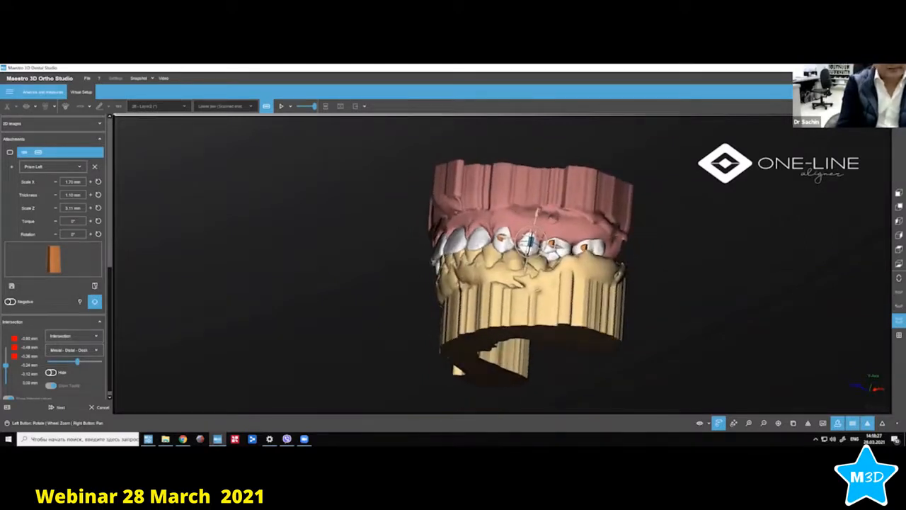
Select the upper lateral tooth and orbit to inspect the placed Prism Left attachments.
click(477, 238)
drag(477, 237, 470, 234)
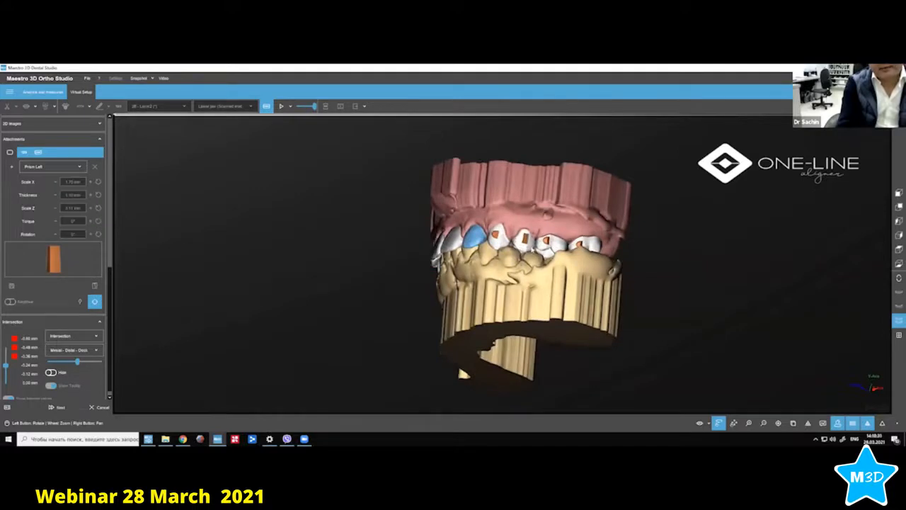
drag(541, 201, 534, 194)
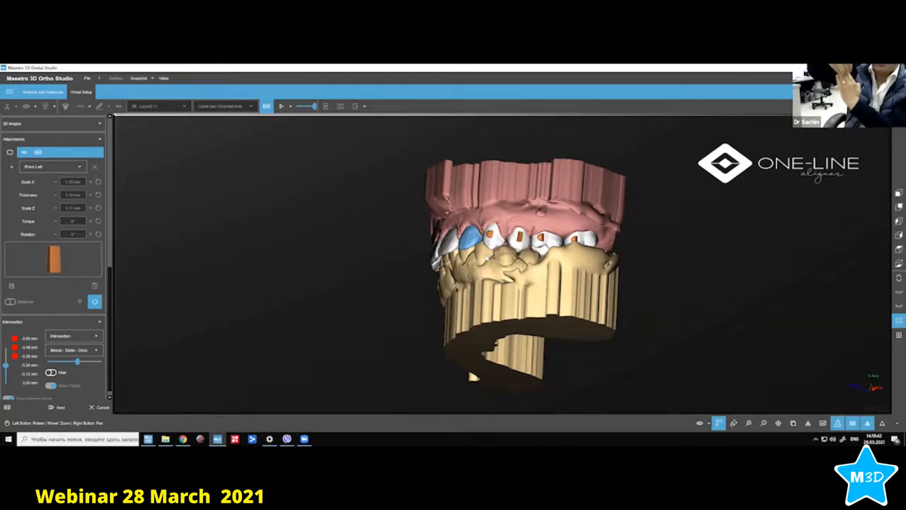
drag(508, 212, 505, 219)
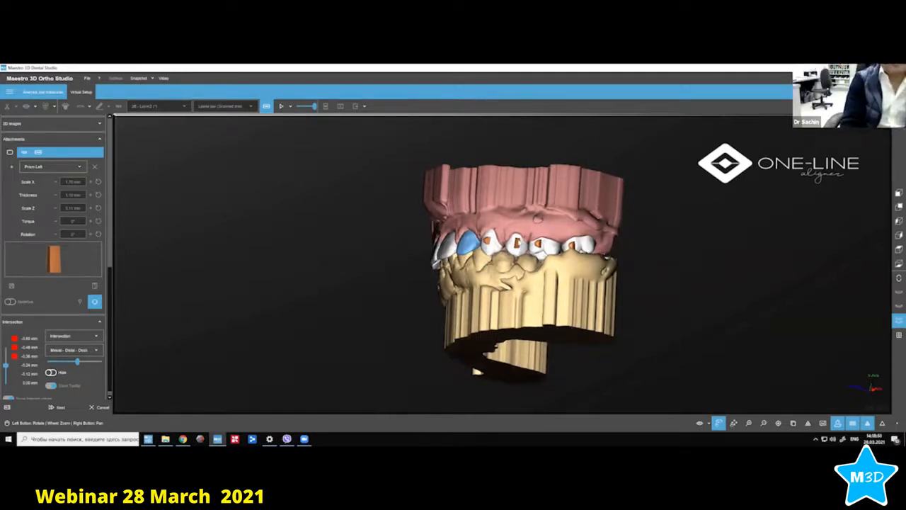
drag(536, 217, 549, 234)
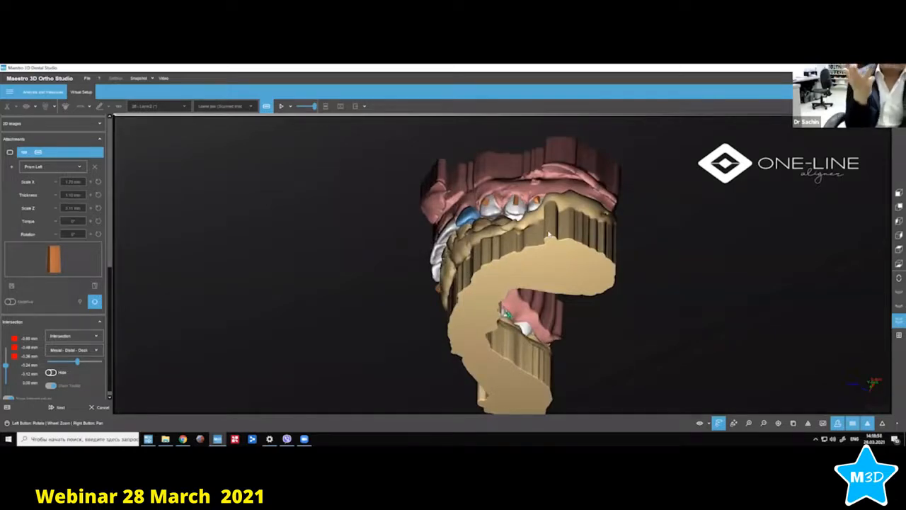
drag(528, 227, 523, 228)
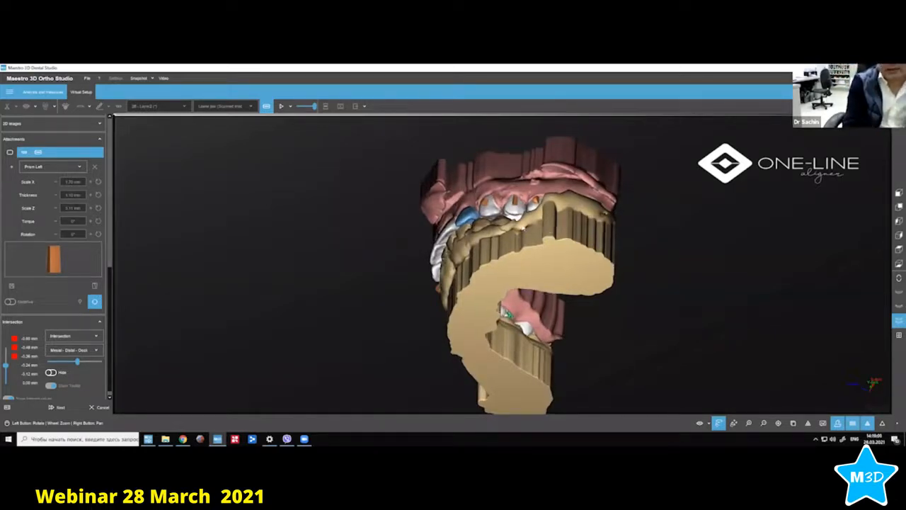
drag(606, 185, 456, 267)
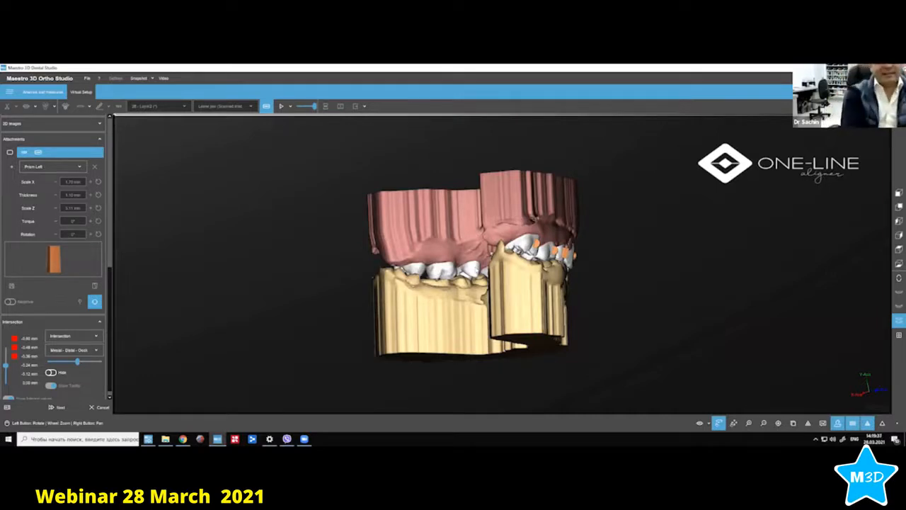
drag(315, 277, 461, 290)
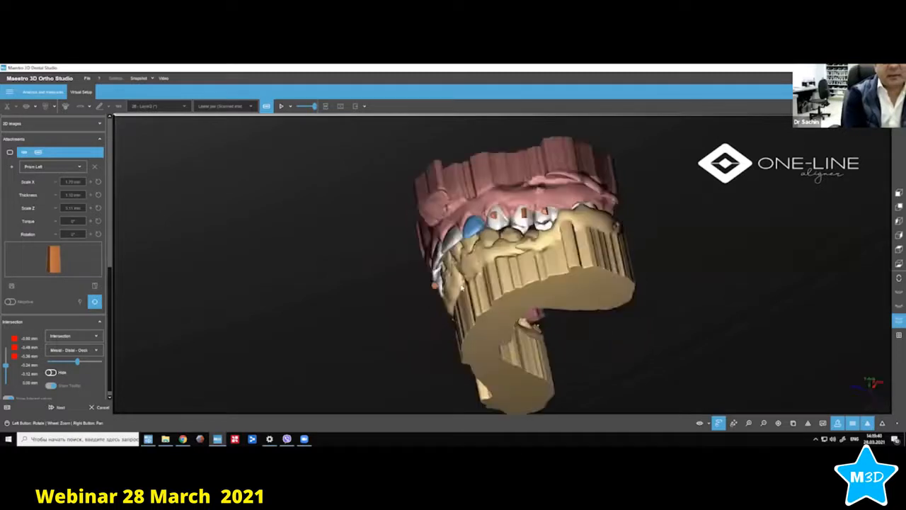
Show only the upper arch, orbit to a front-side view, and select the premolar's rounded attachment.
click(897, 292)
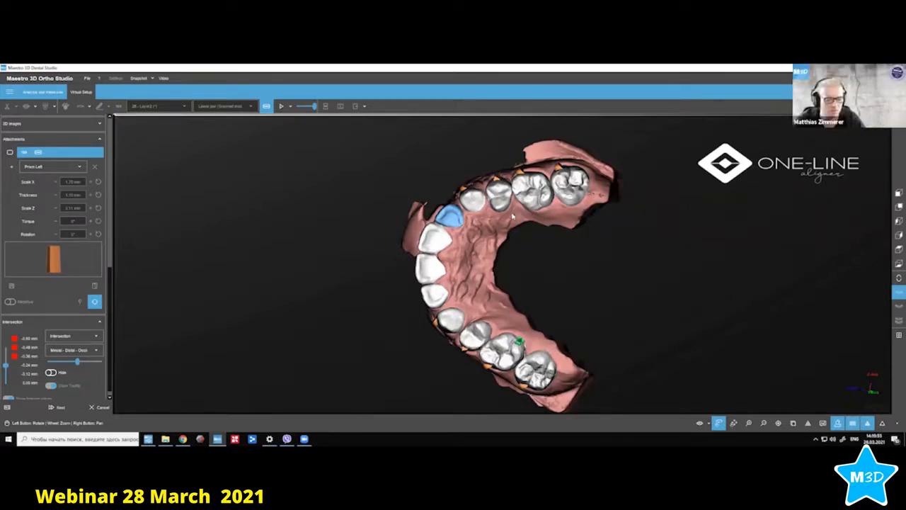
drag(513, 230, 540, 311)
drag(561, 256, 582, 278)
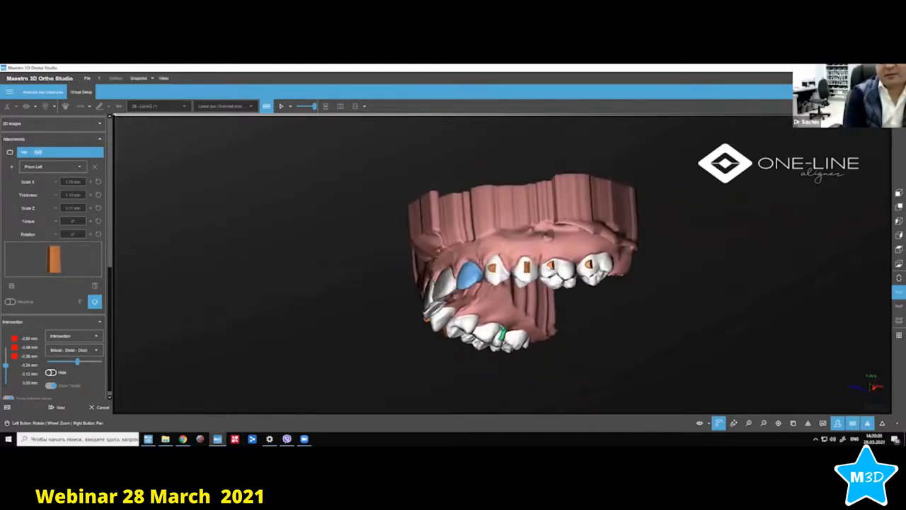
click(553, 269)
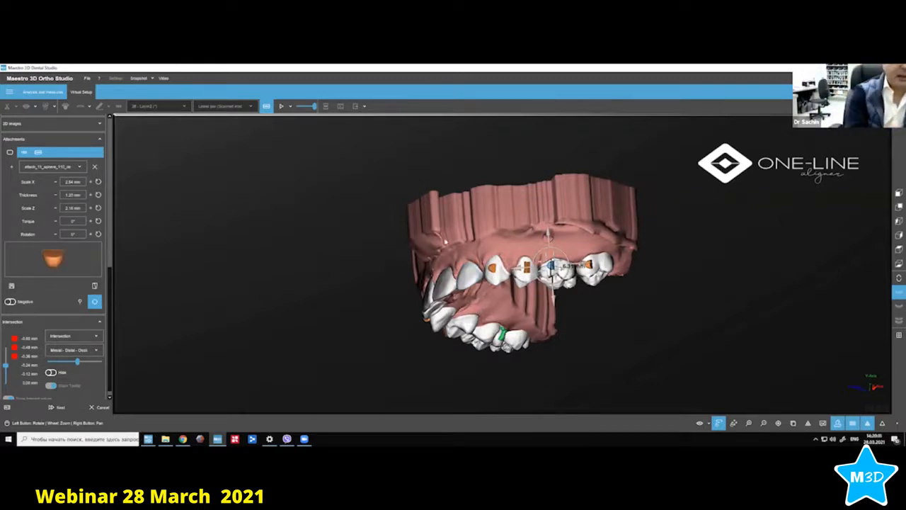
Rotate the upper arch to face the front, bringing its orange attachments into view.
drag(411, 245, 479, 241)
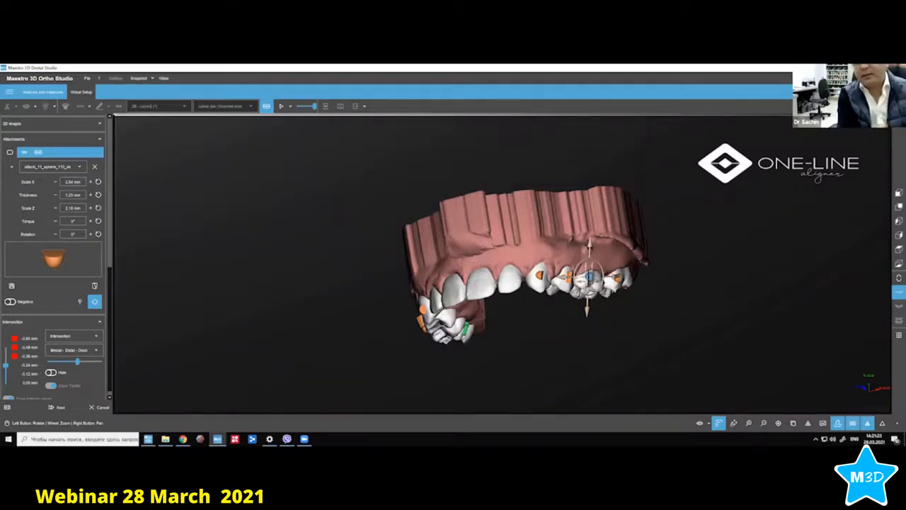
Switch to Chrome, restore its window, and go to the Global Ortho Design 3D Viewer tab.
click(218, 439)
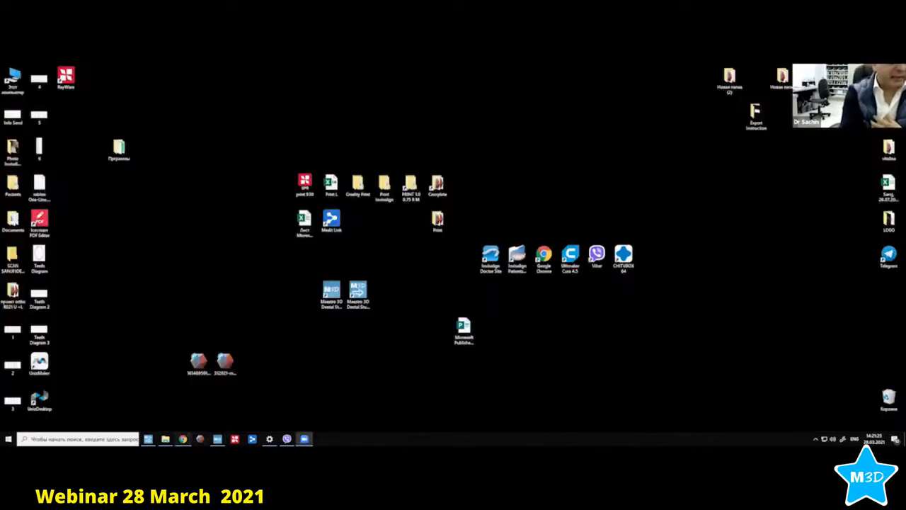
click(183, 438)
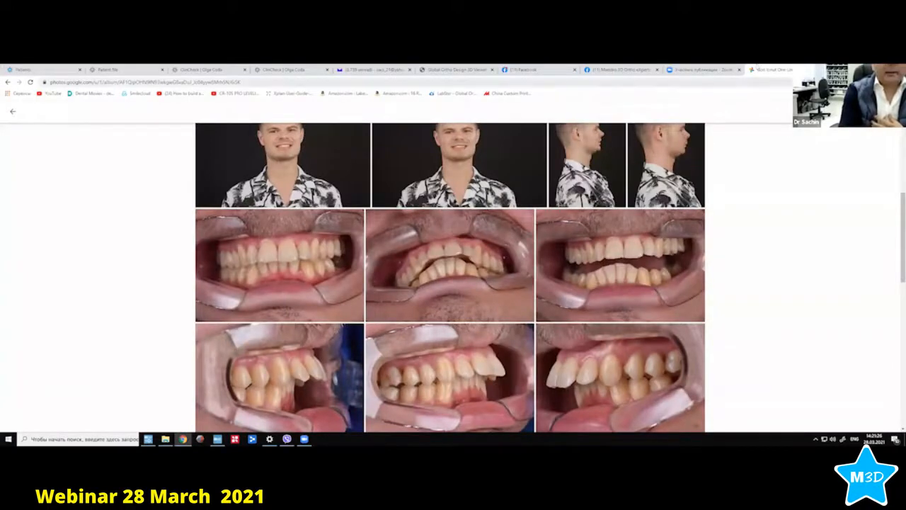
click(674, 83)
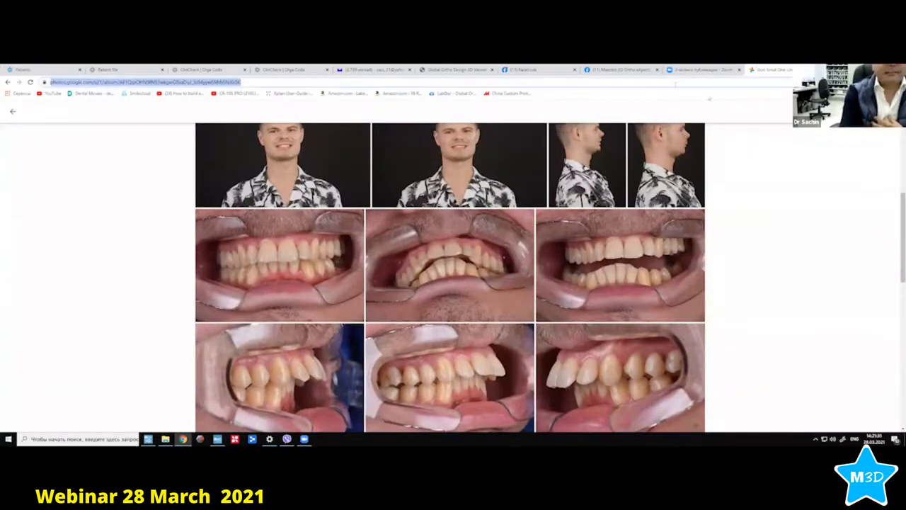
click(694, 72)
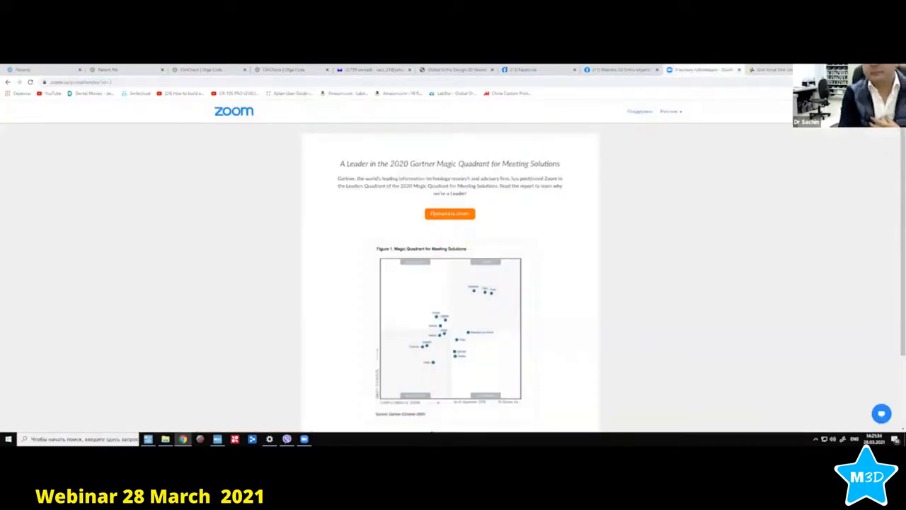
key(super+Down)
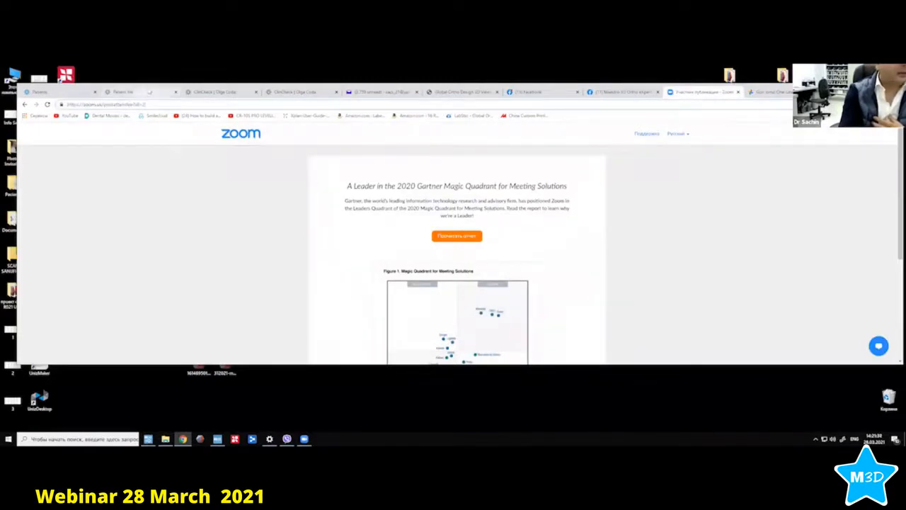
click(141, 92)
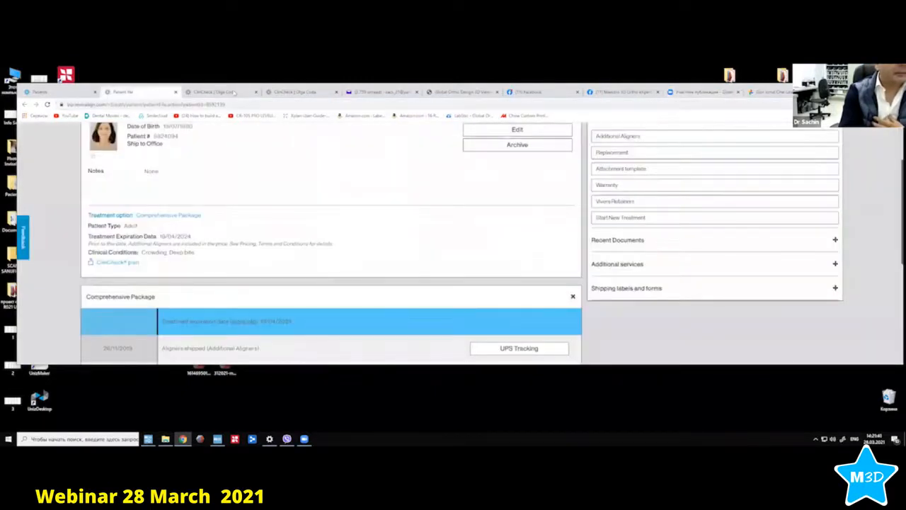
click(477, 95)
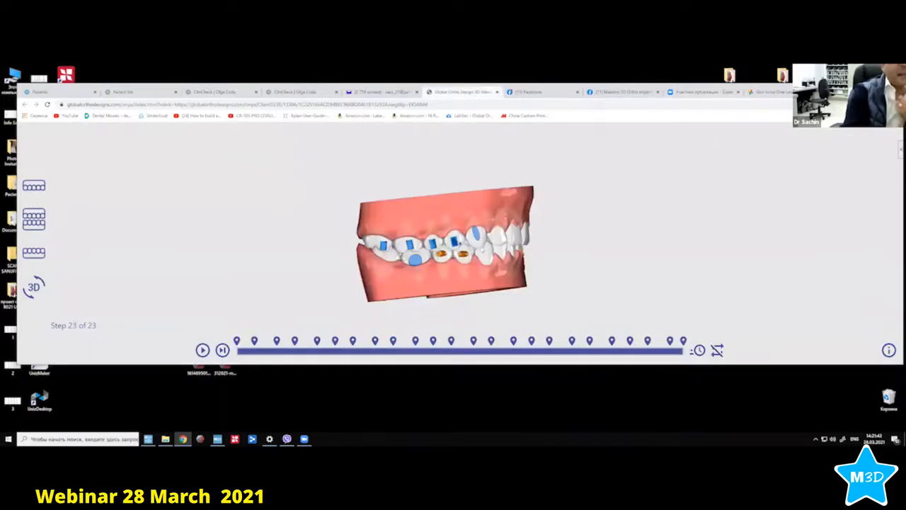
Reset the treatment timeline to step 0 and play the 23-step animation twice, viewing the side teeth.
mouse_move(540, 246)
mouse_down()
mouse_move(544, 223)
mouse_move(541, 232)
mouse_up()
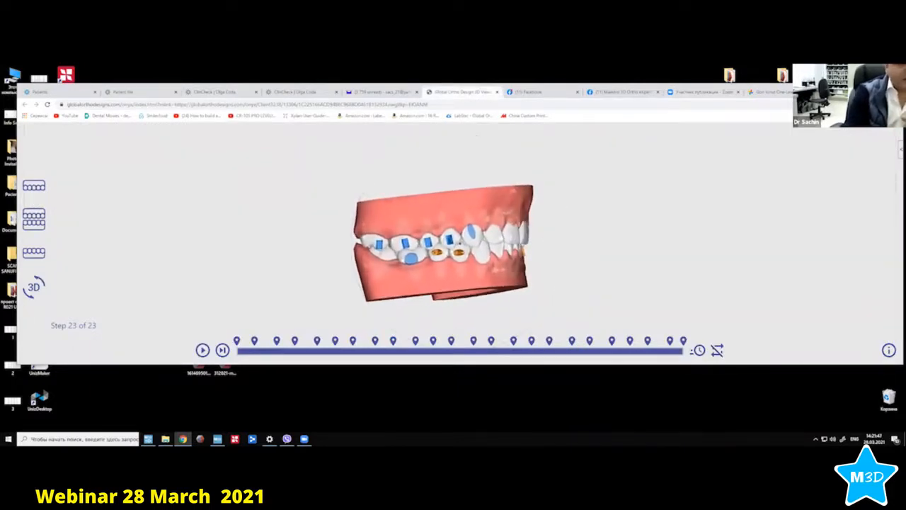
click(239, 350)
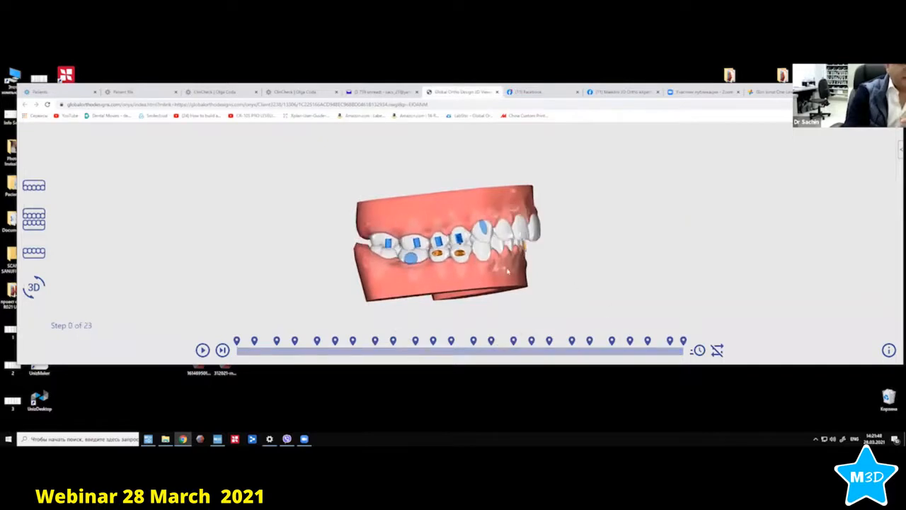
drag(507, 271, 395, 206)
drag(460, 243, 635, 220)
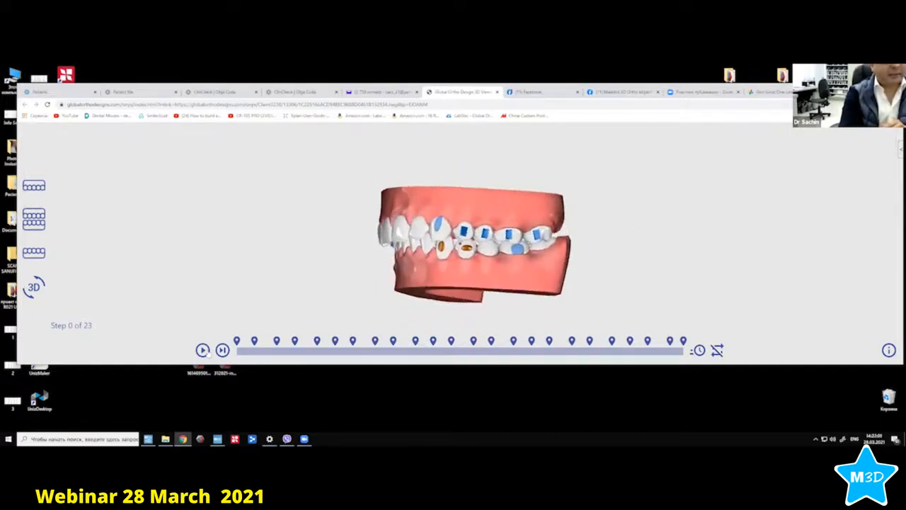
click(202, 350)
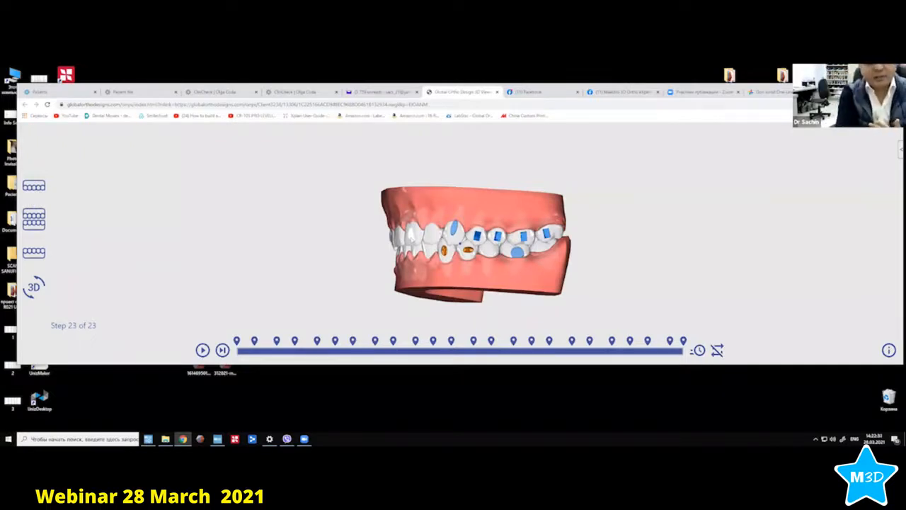
click(202, 350)
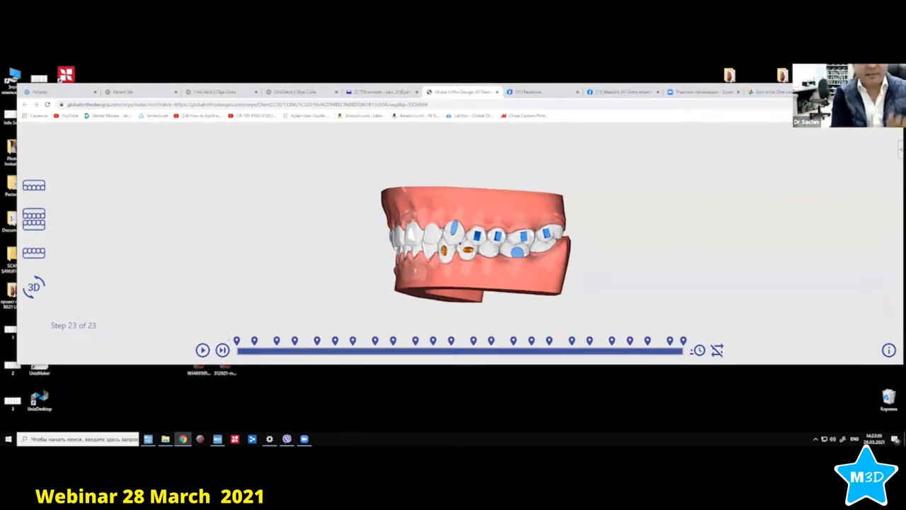
Tilt the model to view the lower arch from below, then go to the Facebook attachments video.
drag(440, 214, 436, 218)
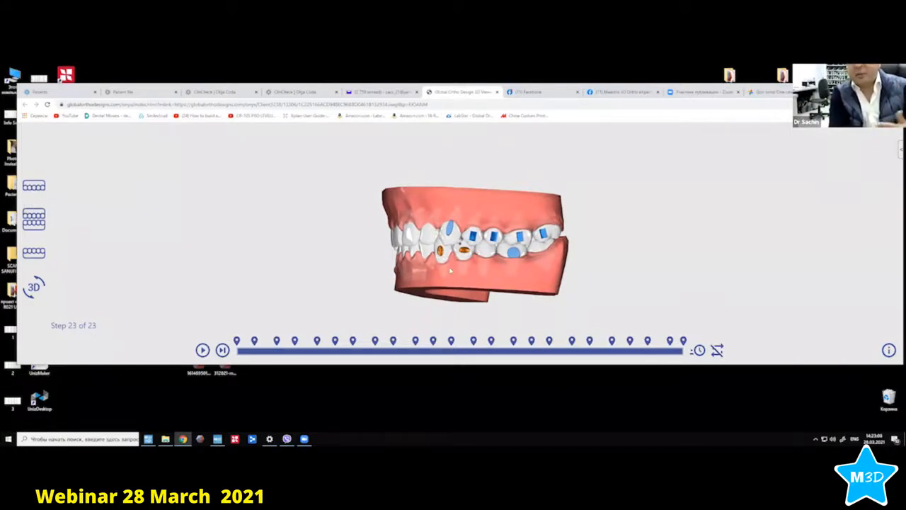
drag(449, 278, 363, 293)
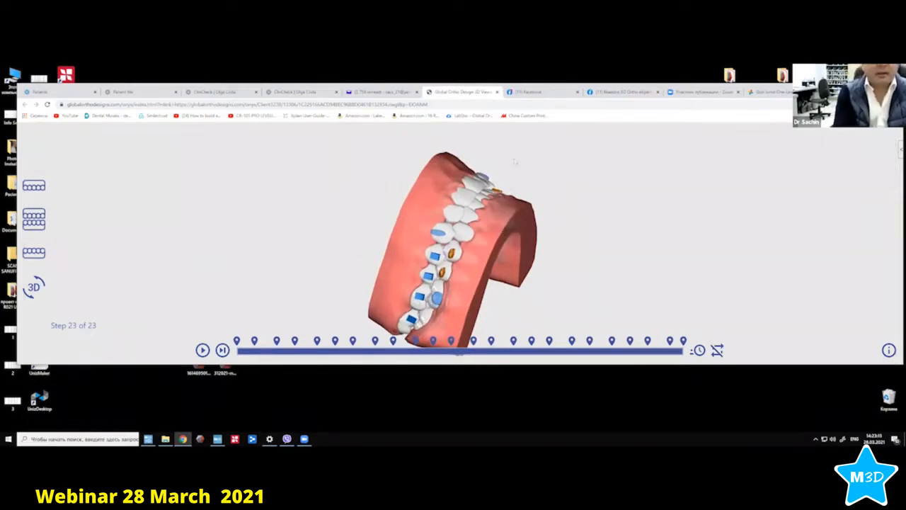
click(525, 92)
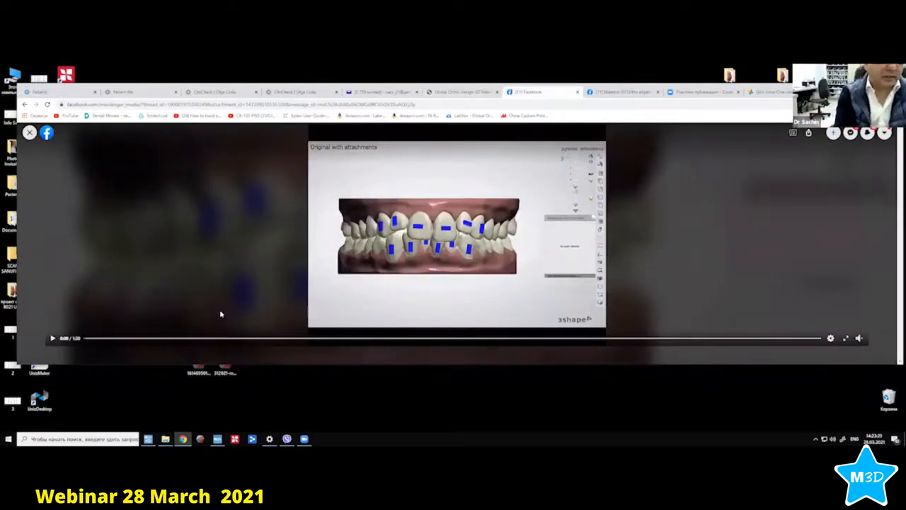
Play the 3Shape attachments video and rewind it to near its beginning.
click(52, 340)
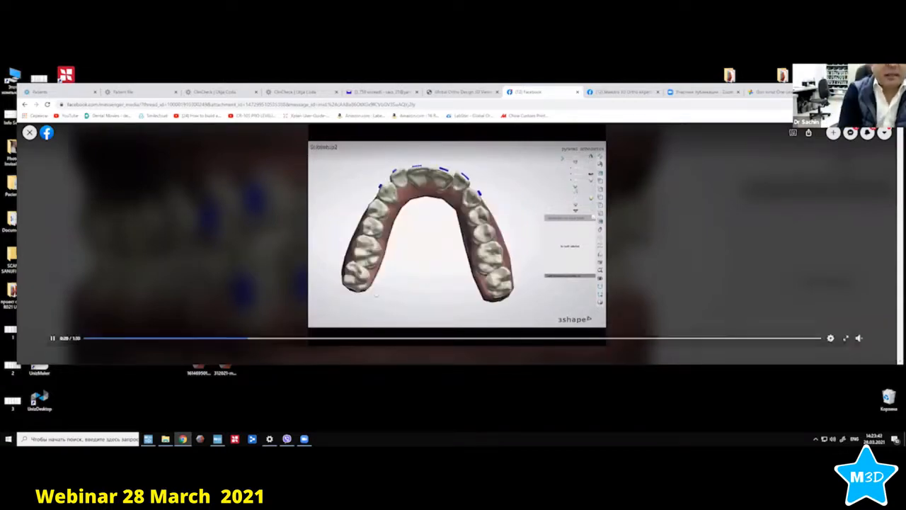
click(87, 338)
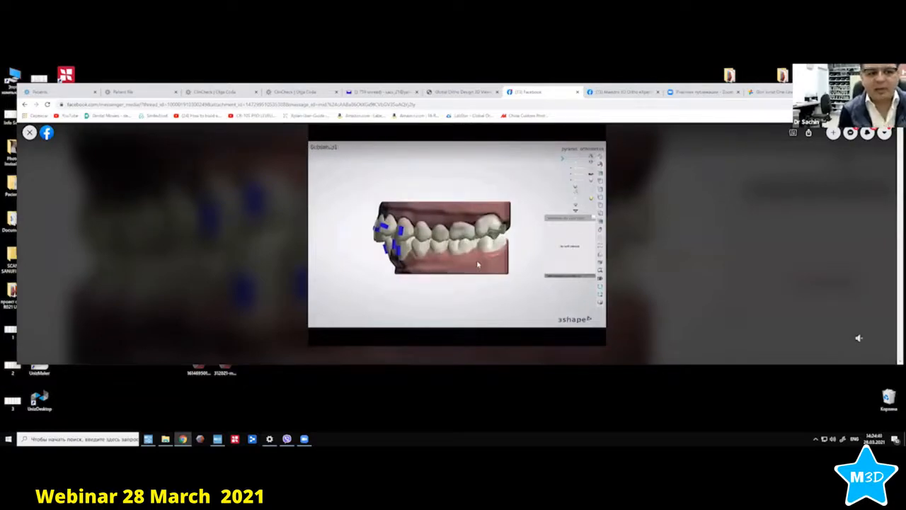
Return from the browser to Maestro 3D Dental Studio.
mouse_move(483, 259)
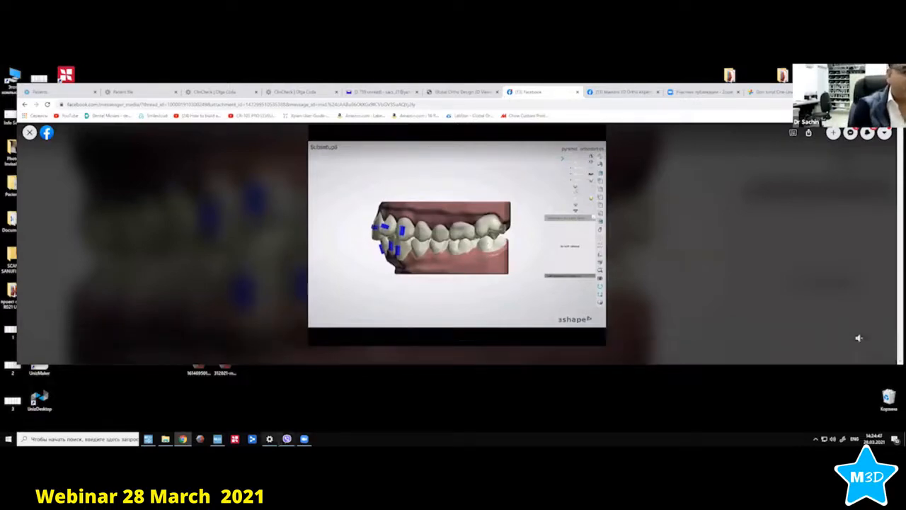
key(alt+Tab)
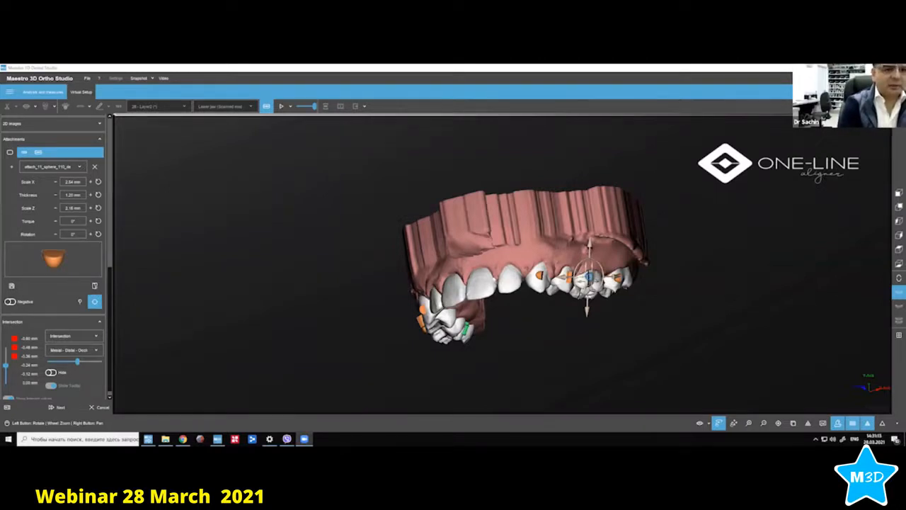
Select the upper lateral incisor, orbiting the arch to inspect its biting surfaces and palate.
drag(453, 266, 516, 212)
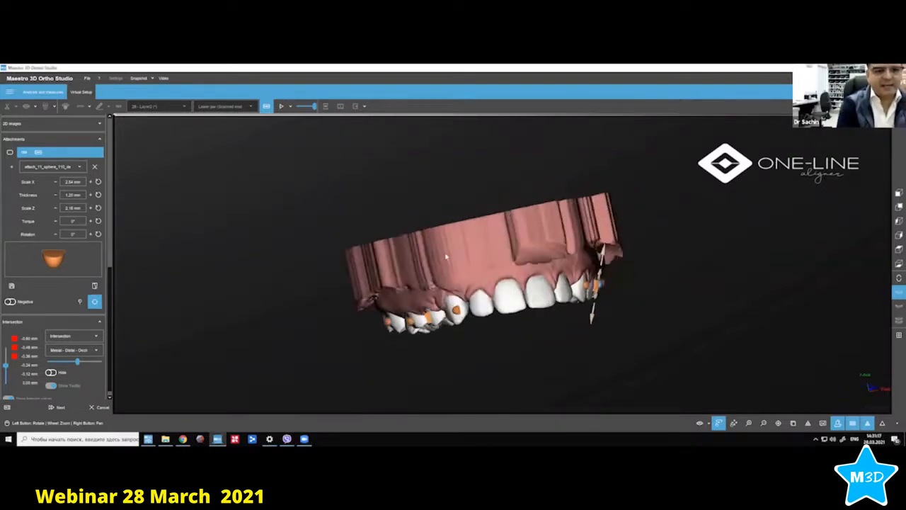
drag(446, 256, 489, 244)
click(473, 296)
drag(542, 276, 540, 246)
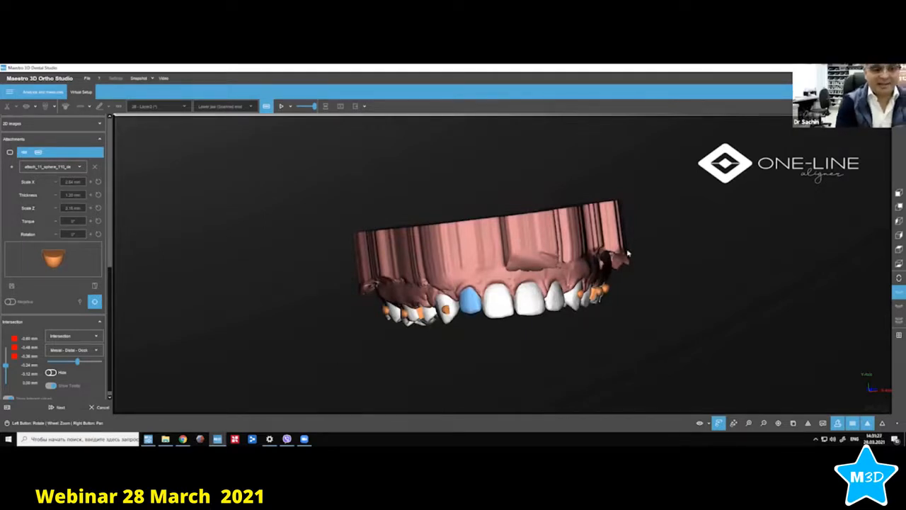
drag(664, 247, 665, 253)
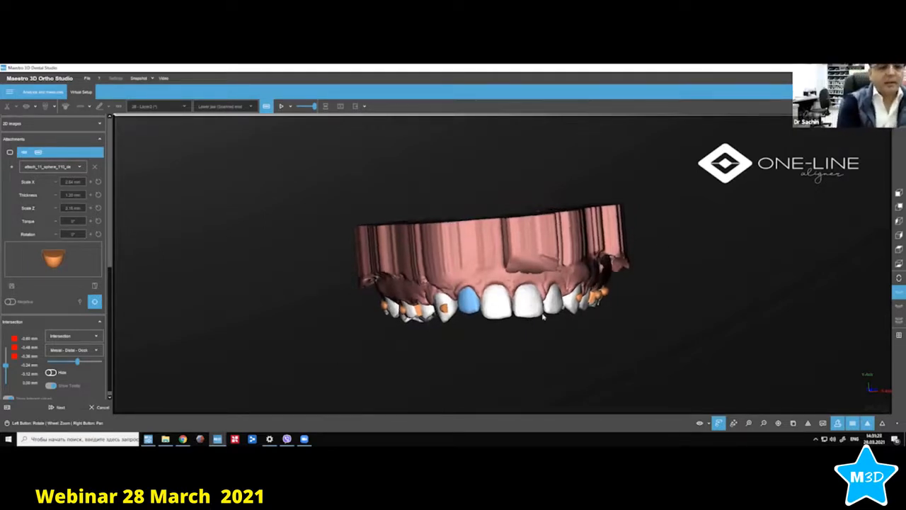
drag(524, 300, 450, 224)
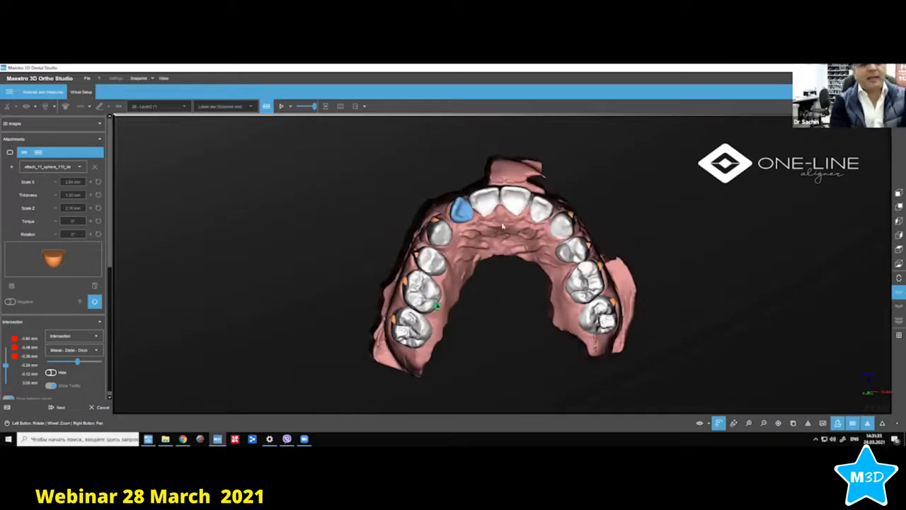
drag(502, 227, 532, 354)
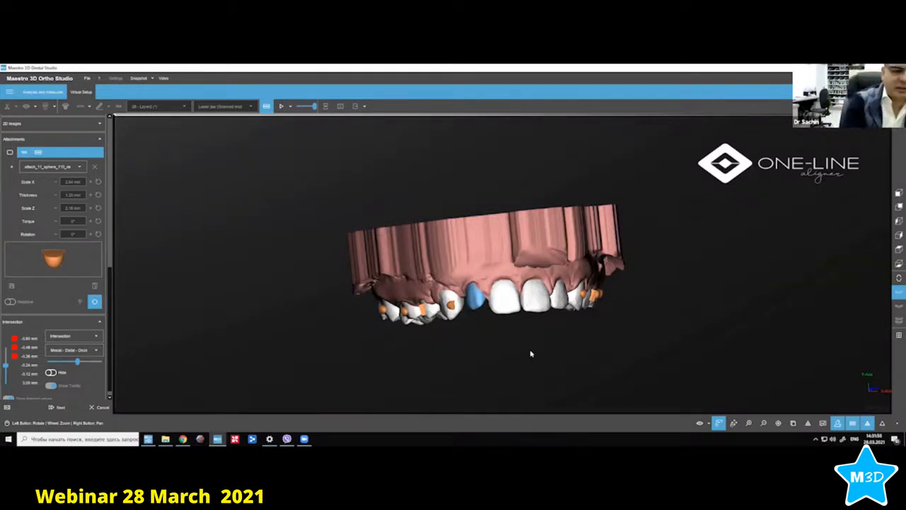
drag(530, 354, 373, 365)
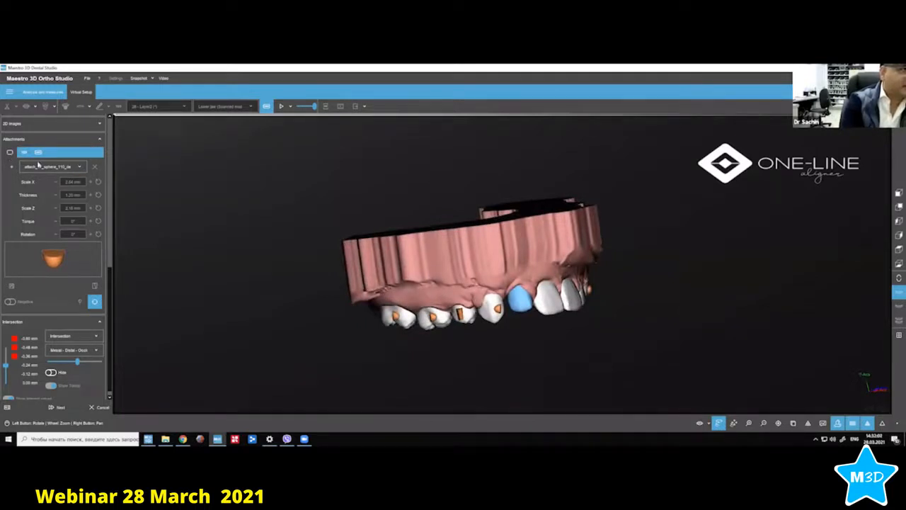
Place a Horizontal Beveled attachment on an upper front tooth and adjust its orientation.
click(81, 167)
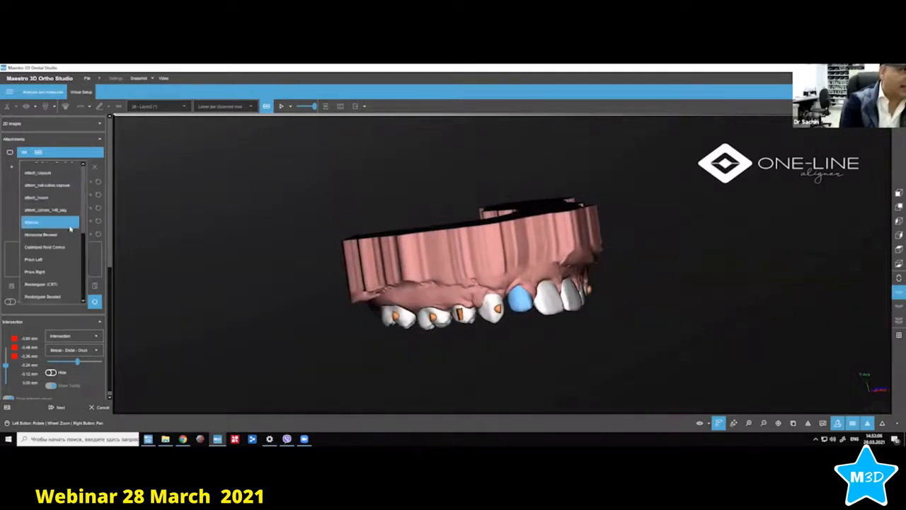
click(71, 235)
click(11, 167)
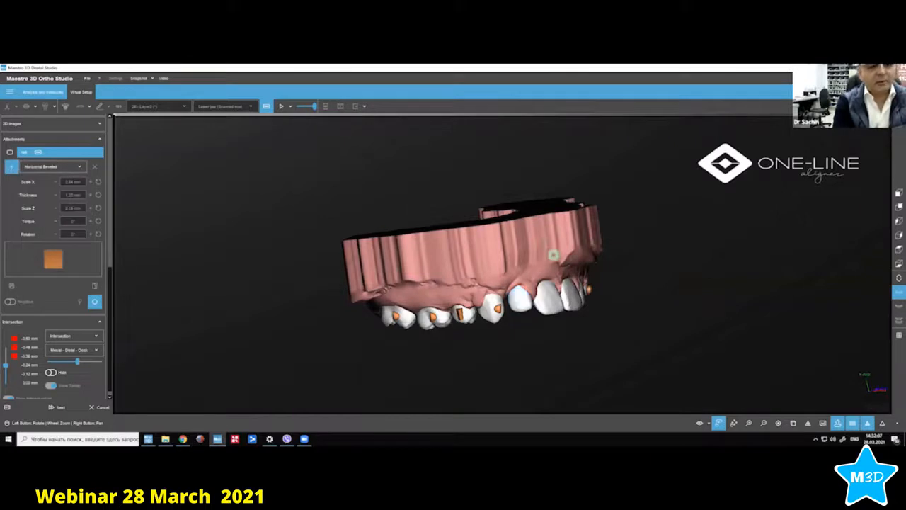
drag(552, 255, 539, 257)
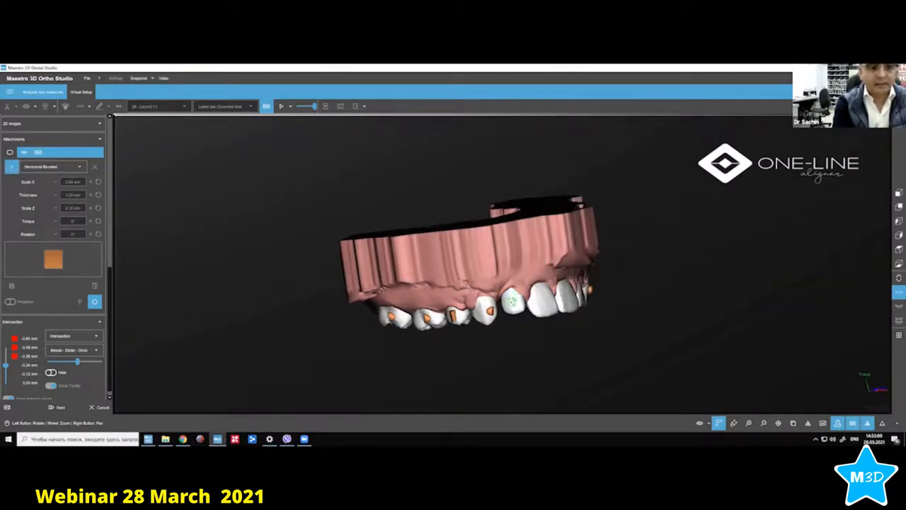
click(512, 302)
drag(518, 288, 485, 329)
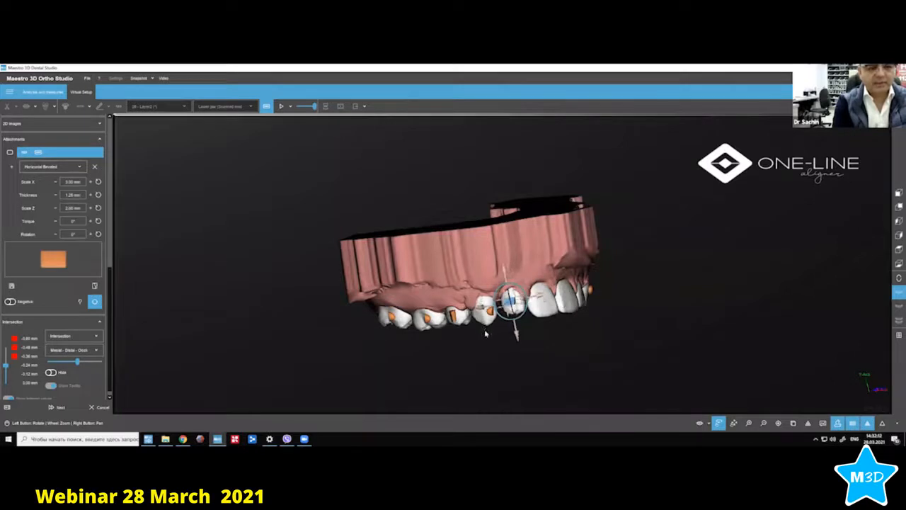
drag(491, 272, 599, 269)
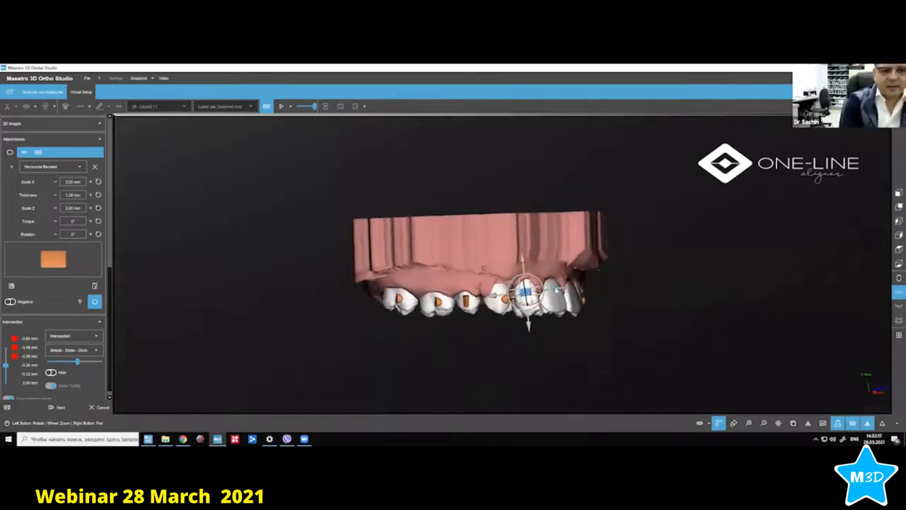
drag(559, 313, 489, 237)
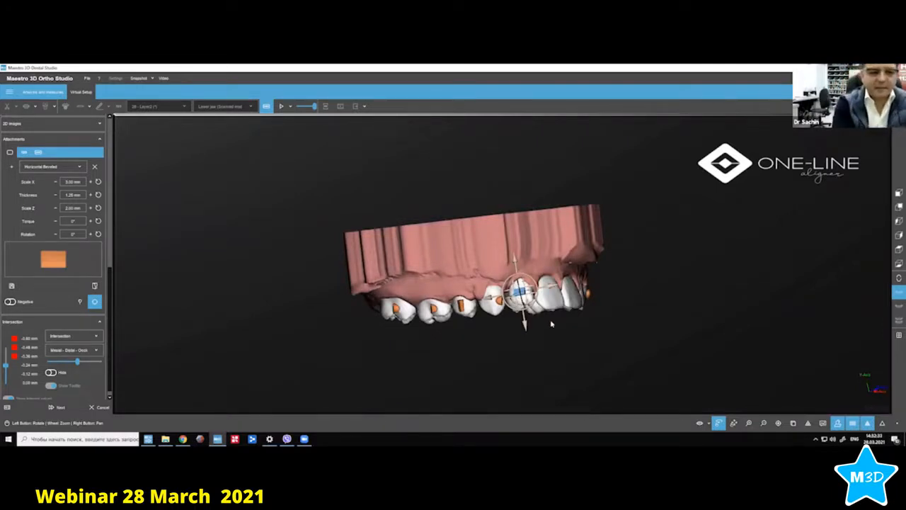
Select the neighbouring attachment and shrink it to 2.24 mm wide by 1.84 mm tall.
click(549, 292)
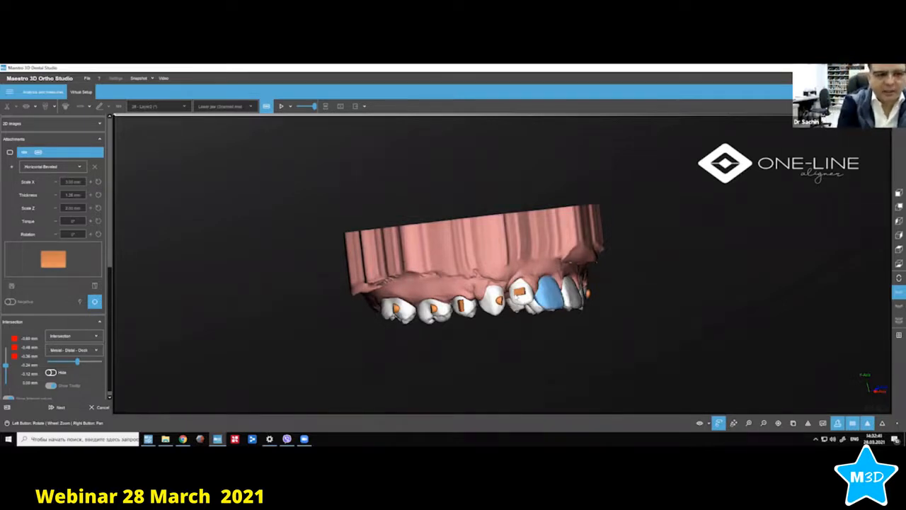
click(519, 291)
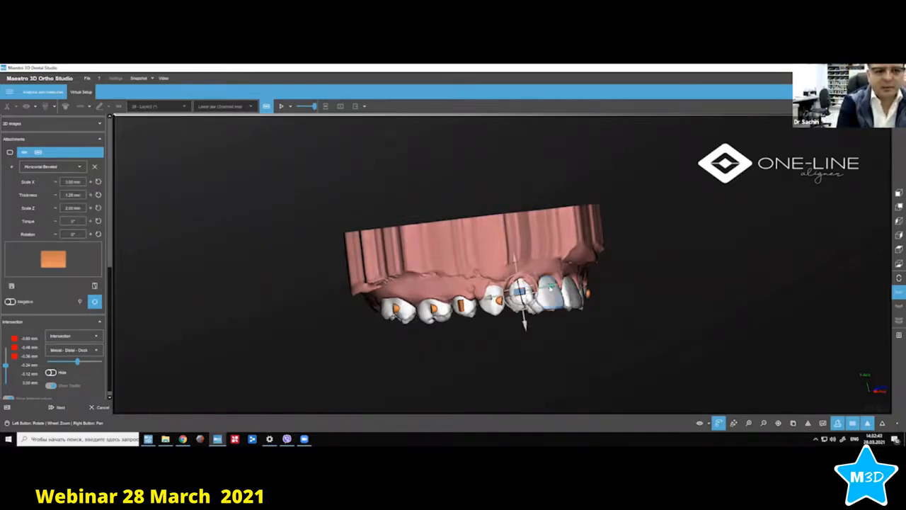
drag(550, 289, 556, 291)
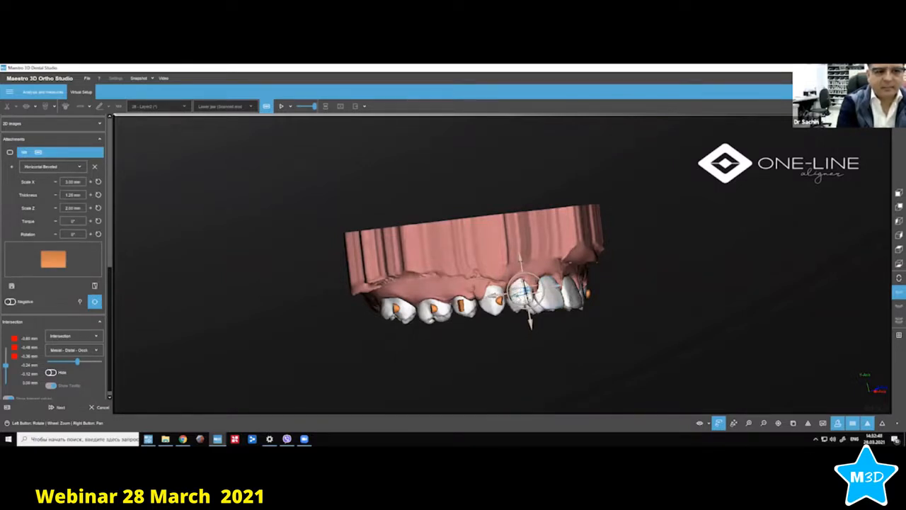
drag(534, 296, 536, 314)
click(549, 312)
drag(445, 301, 556, 269)
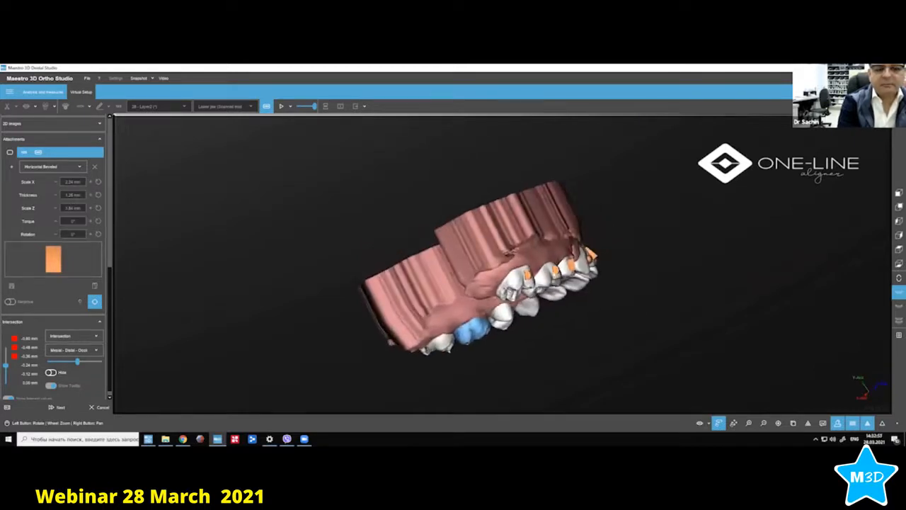
drag(598, 243, 508, 304)
Choose Rectangular Beveled for the next front tooth, then delete the misplaced first attempt.
click(506, 306)
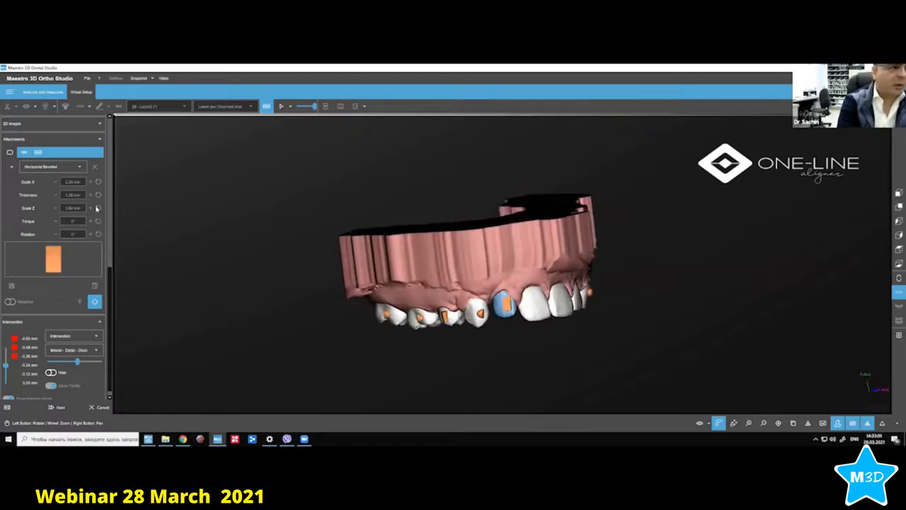
click(78, 170)
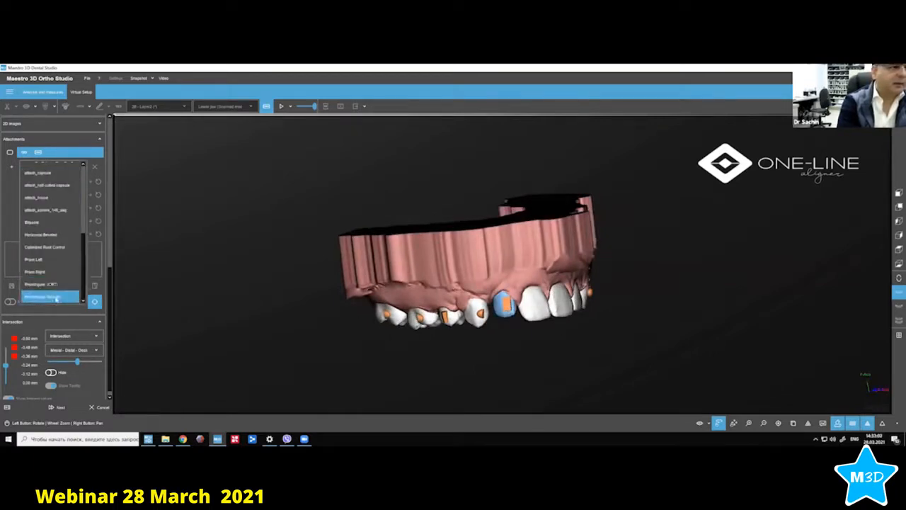
click(32, 297)
click(10, 167)
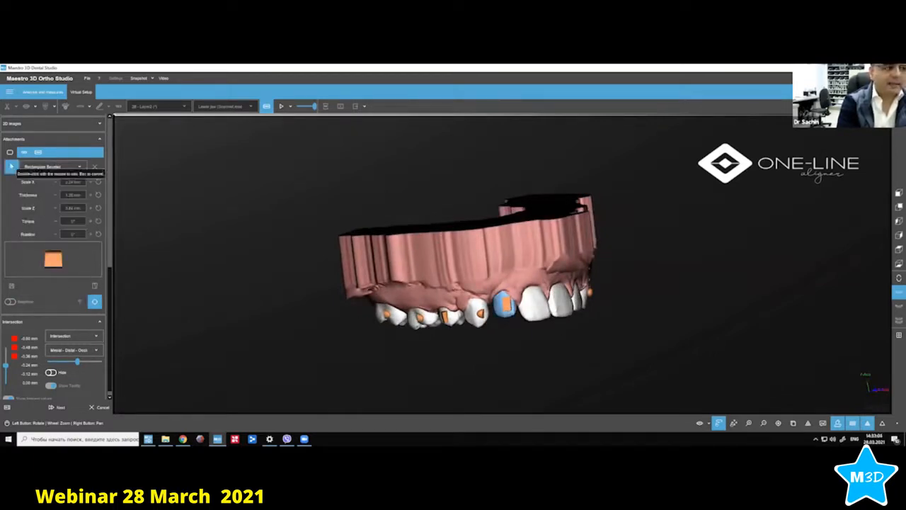
drag(494, 300, 507, 301)
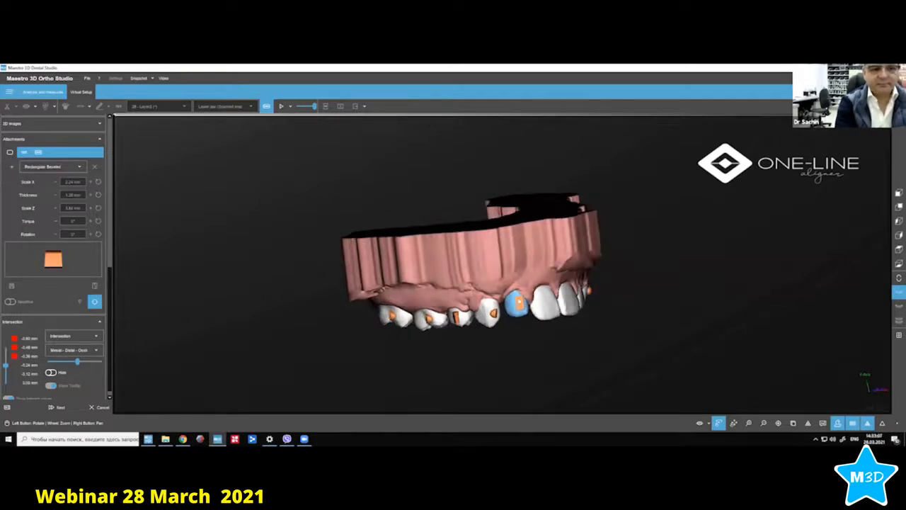
double_click(518, 304)
key(Delete)
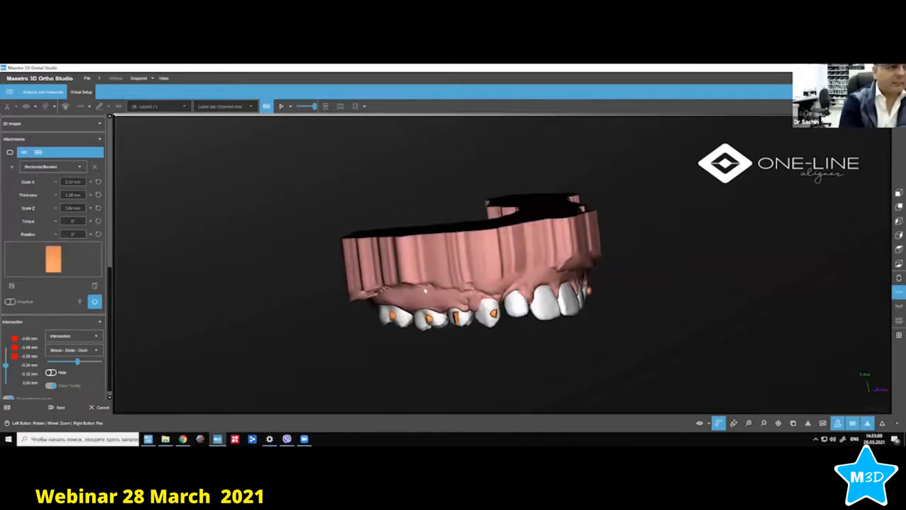
Place a Rectangular Beveled attachment on the front tooth and check its profile from the side.
click(79, 166)
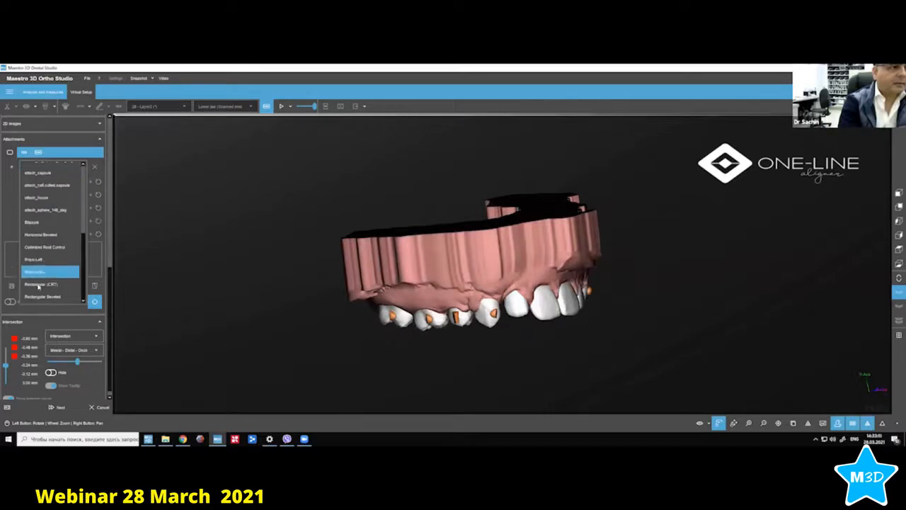
click(41, 297)
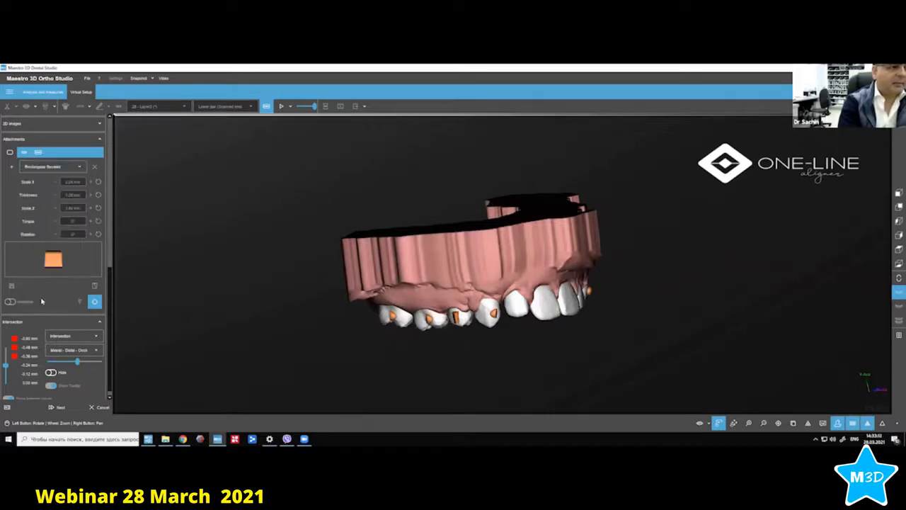
click(11, 168)
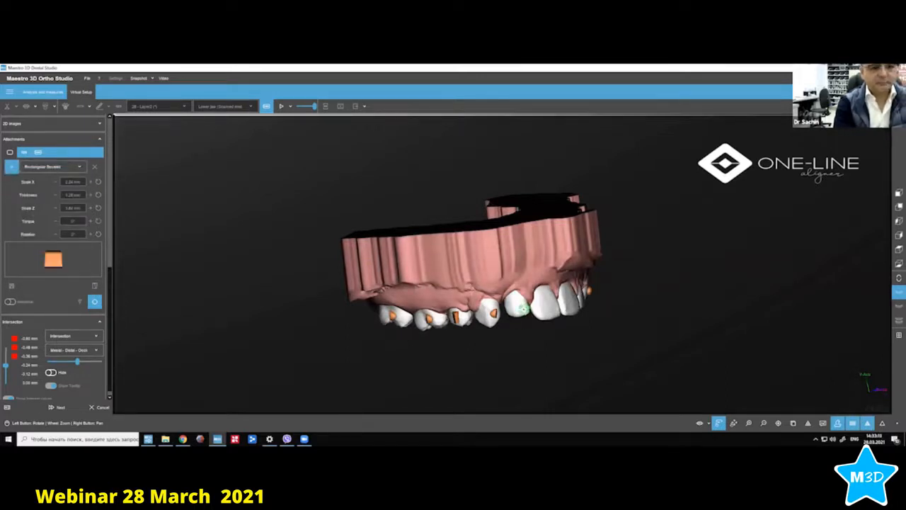
click(521, 307)
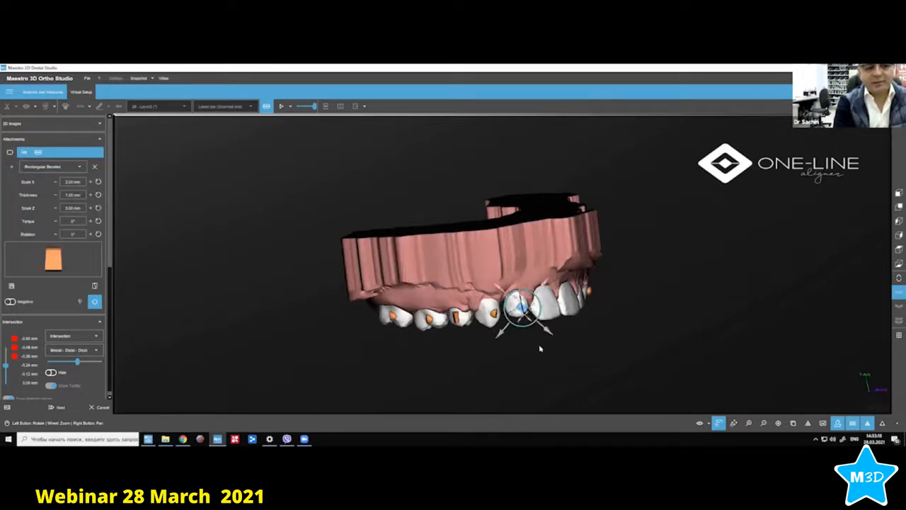
mouse_move(520, 357)
mouse_down()
mouse_move(549, 316)
mouse_move(533, 276)
mouse_move(533, 358)
mouse_move(512, 362)
mouse_up()
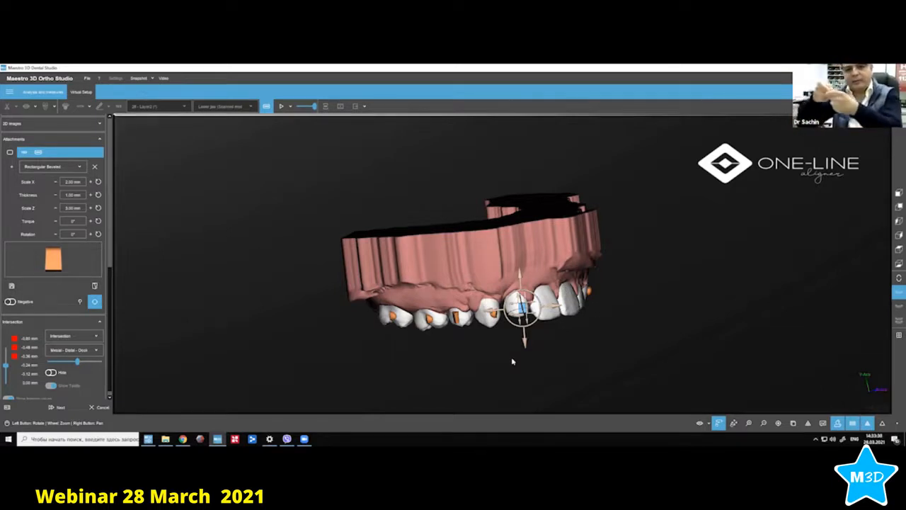
drag(480, 325, 584, 306)
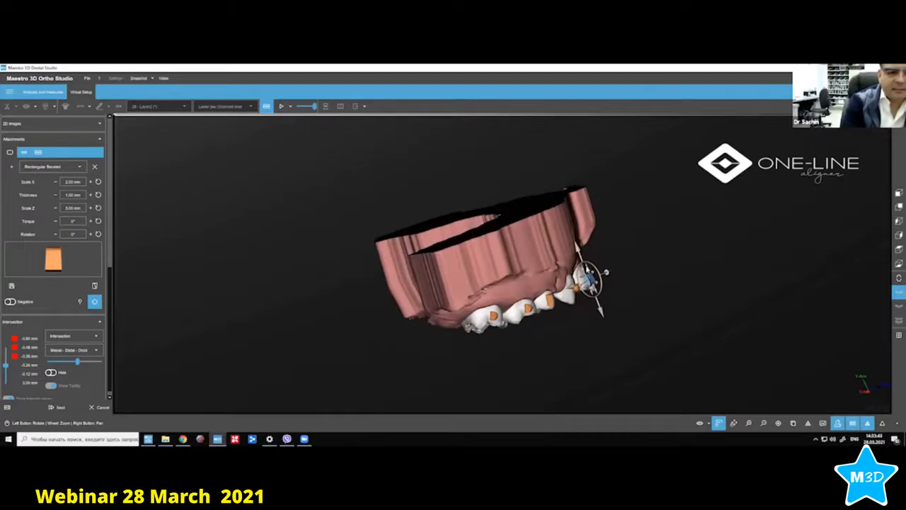
drag(680, 255, 368, 290)
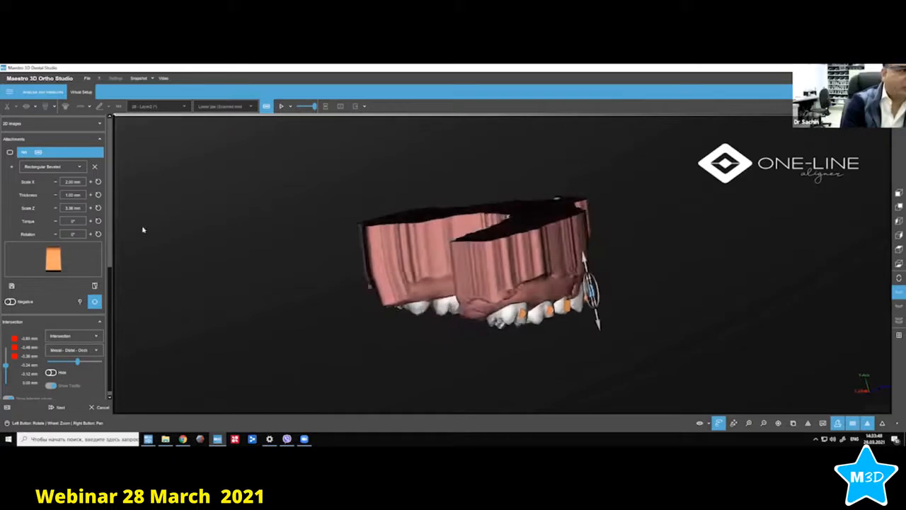
Raise the attachment's torque to 10°, giving a 2.00 × 3.36 mm attachment at 10°.
click(91, 221)
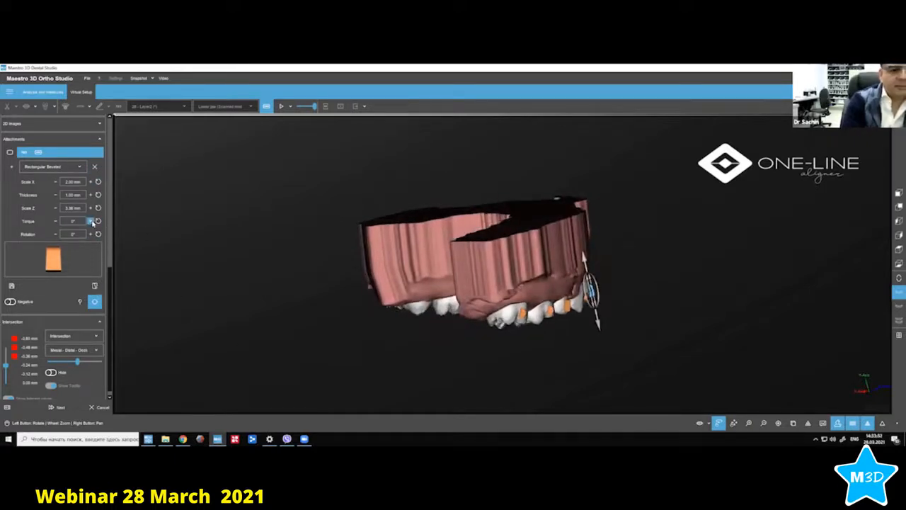
click(91, 221)
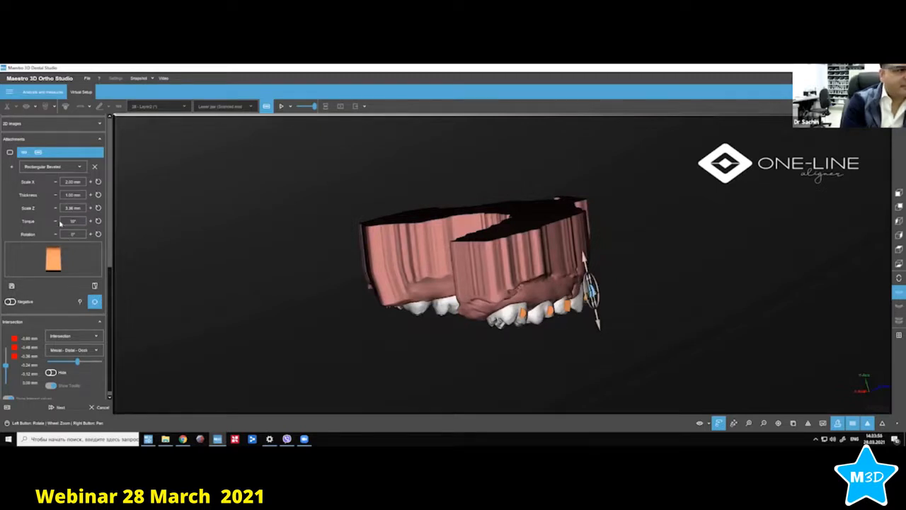
drag(572, 287, 542, 326)
click(518, 310)
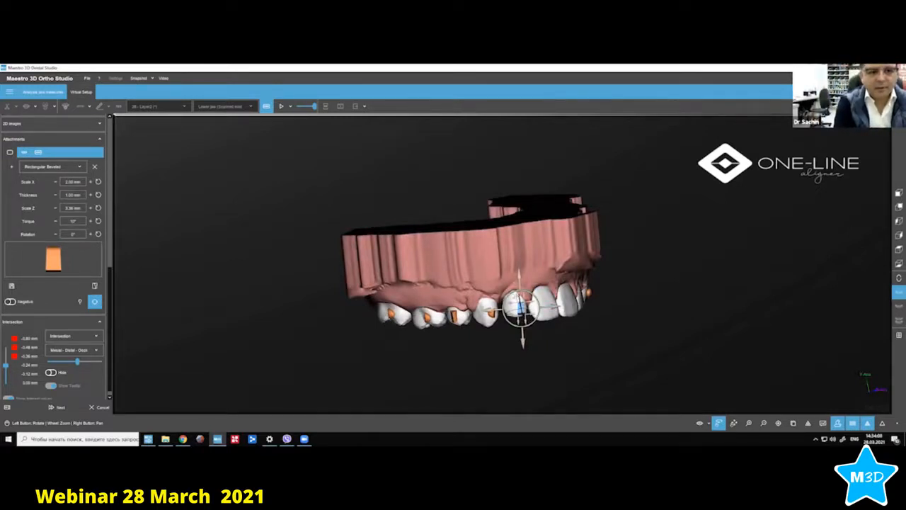
Reselect the rectangular attachment and nudge it left and right along the tooth.
click(544, 320)
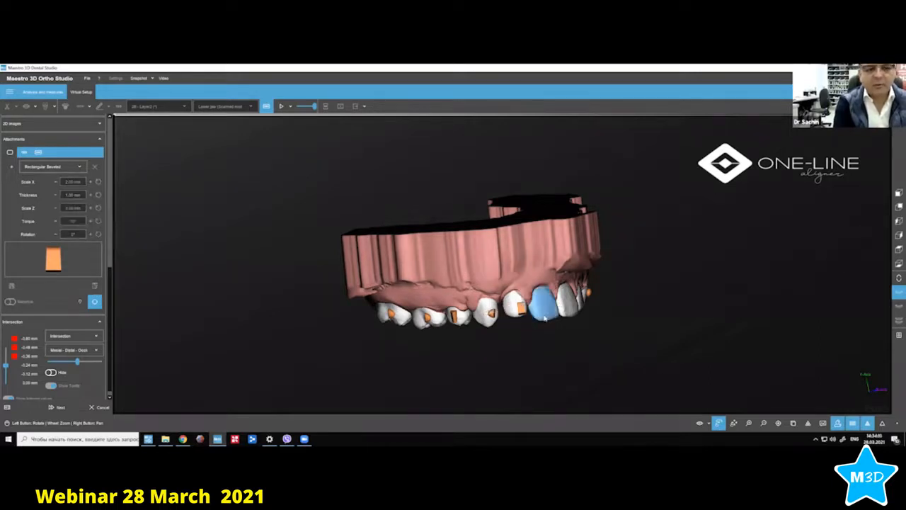
click(520, 307)
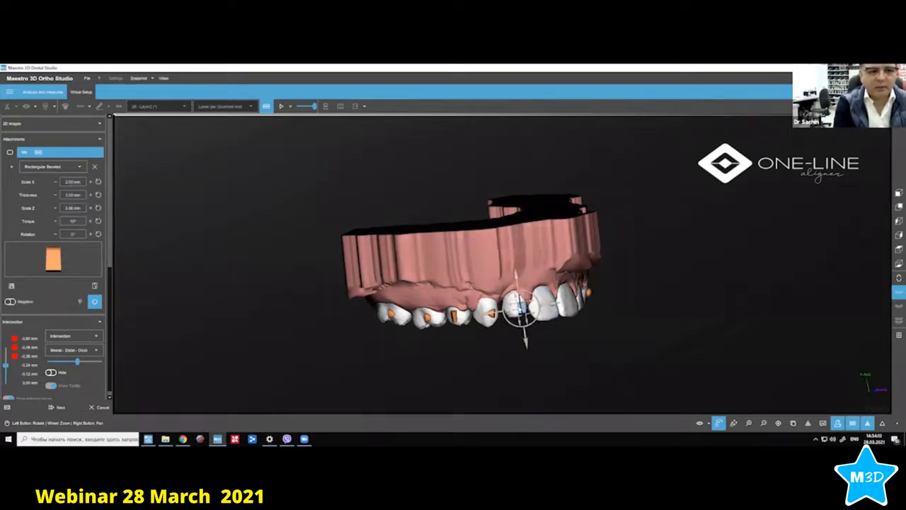
drag(520, 307, 515, 304)
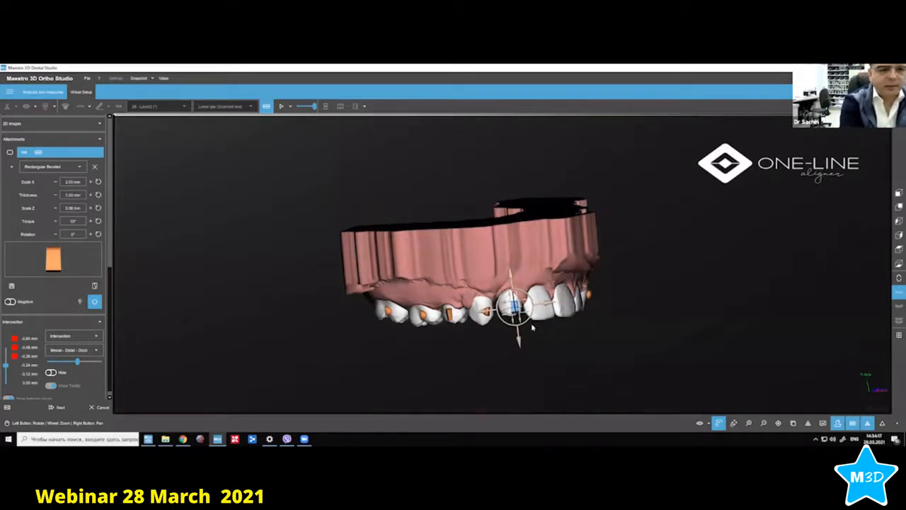
key(Left)
key(Left)
key(Left)
key(Left)
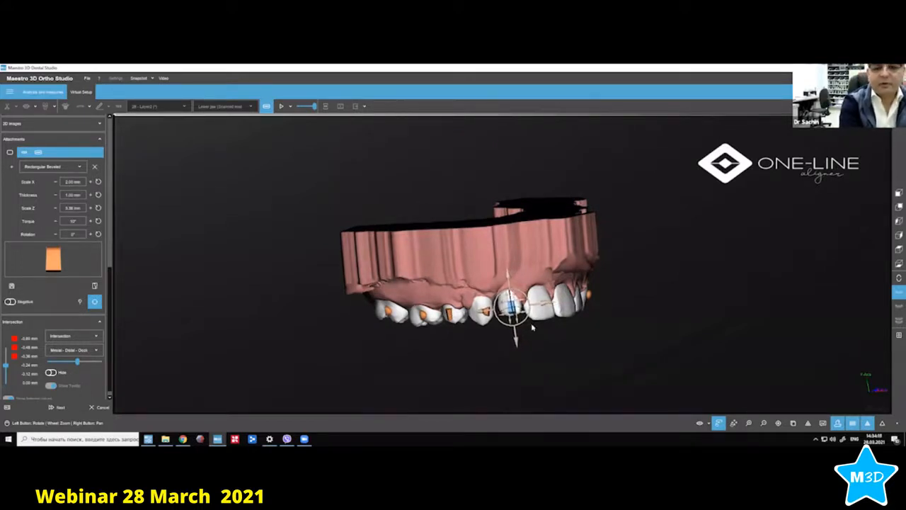
key(Left)
key(Left)
key(Left)
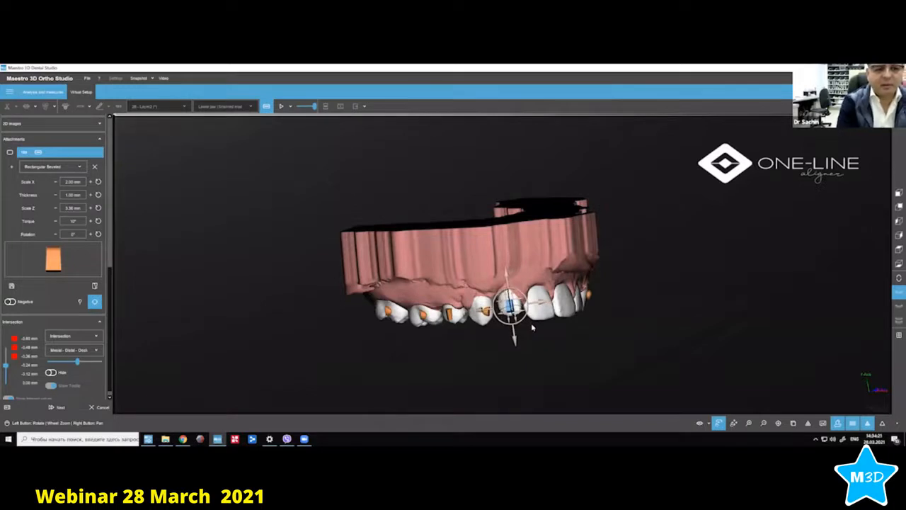
key(Right)
key(Right)
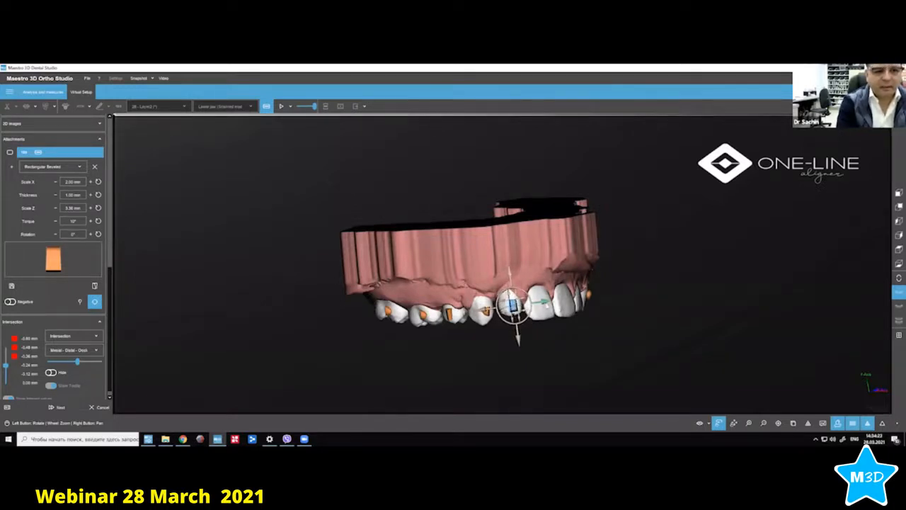
drag(546, 305, 549, 304)
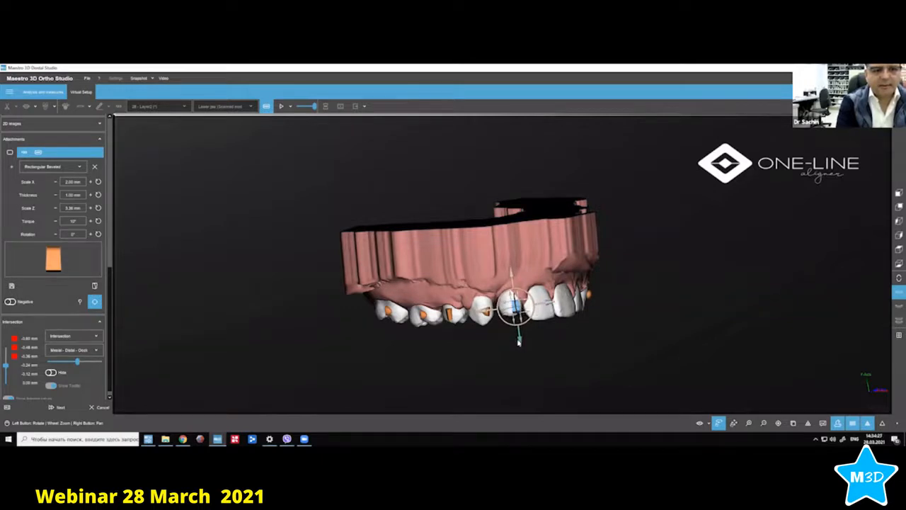
Orbit the arch through side and frontal views to the biting surfaces to inspect the attachments.
drag(530, 306, 519, 285)
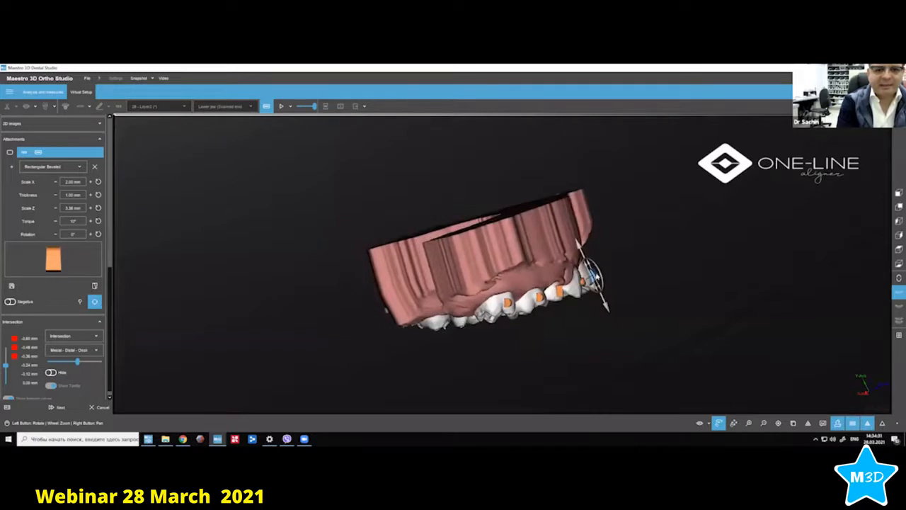
drag(624, 273, 472, 262)
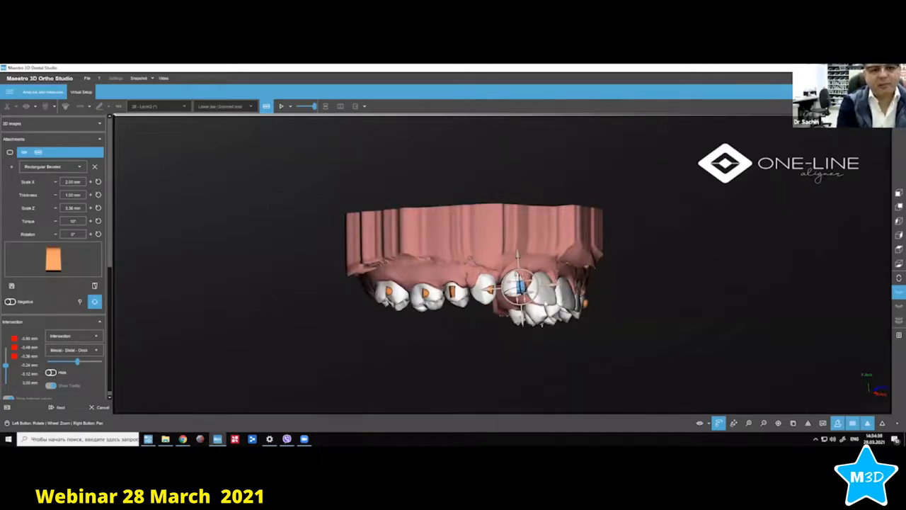
drag(524, 349, 470, 232)
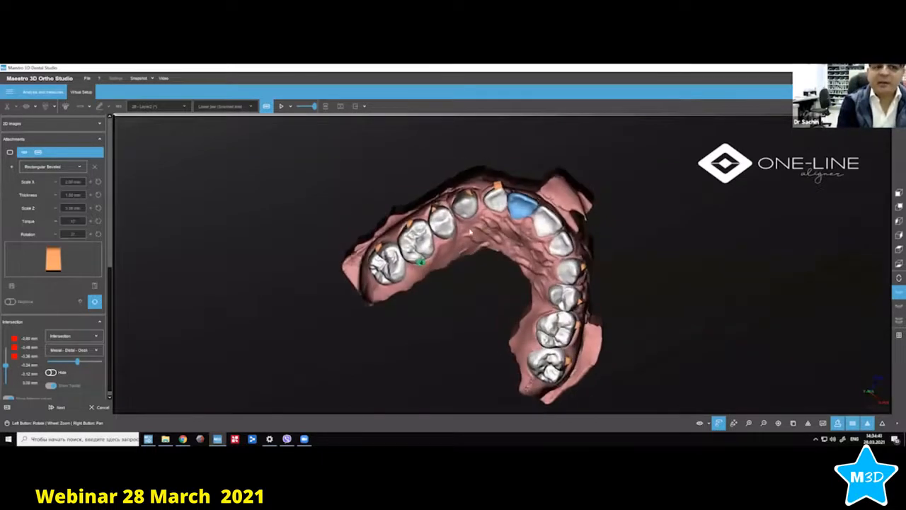
Rotate the arch to a frontal view and delete the Rectangular Beveled attachment from the front tooth.
drag(475, 175, 546, 278)
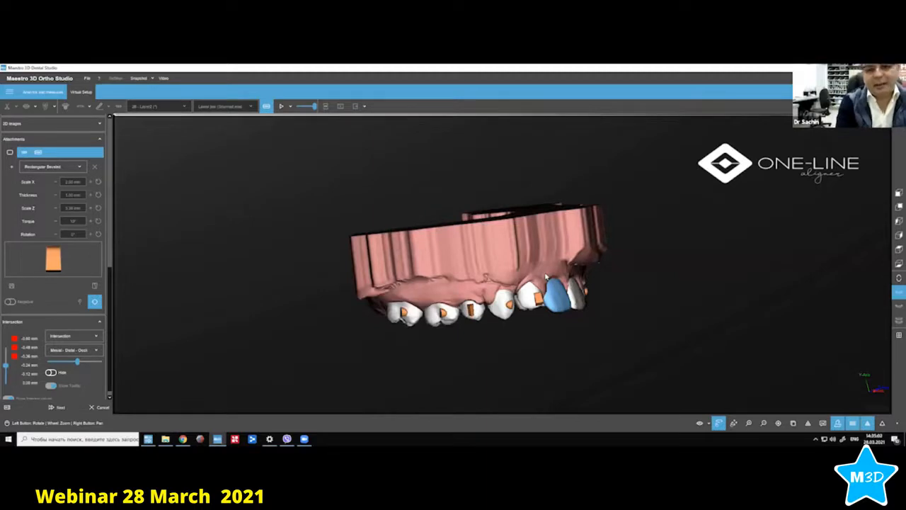
drag(538, 300, 461, 231)
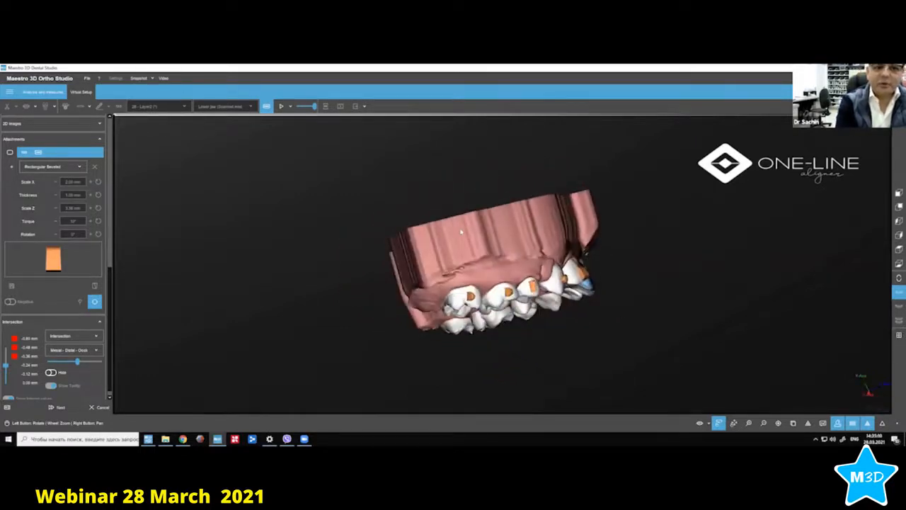
drag(549, 253, 549, 254)
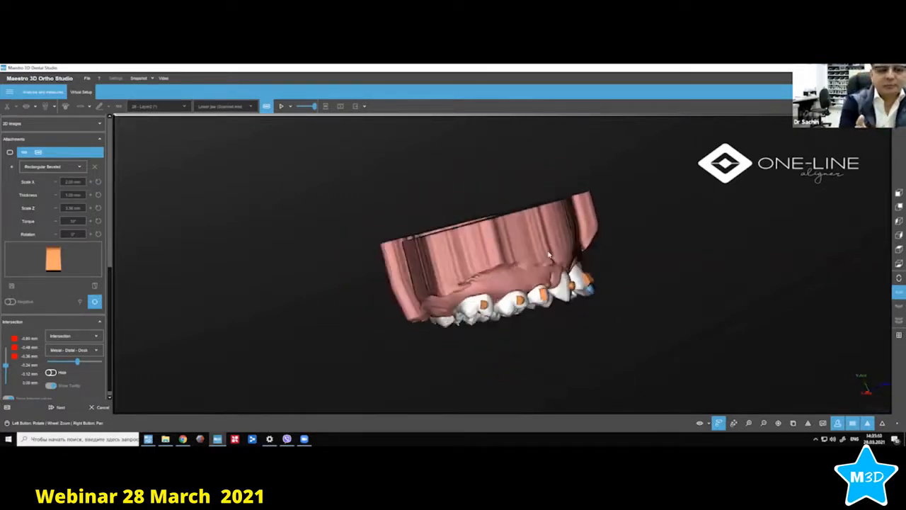
drag(614, 278, 565, 262)
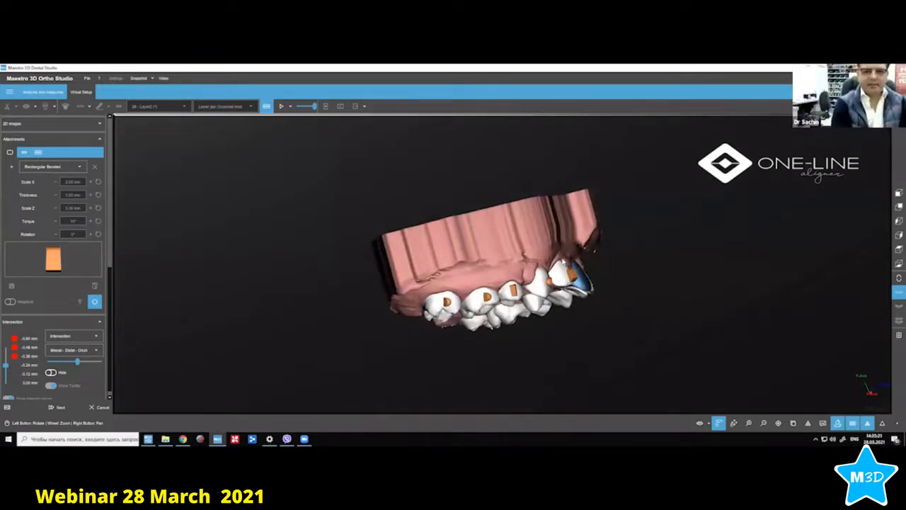
drag(609, 236, 515, 289)
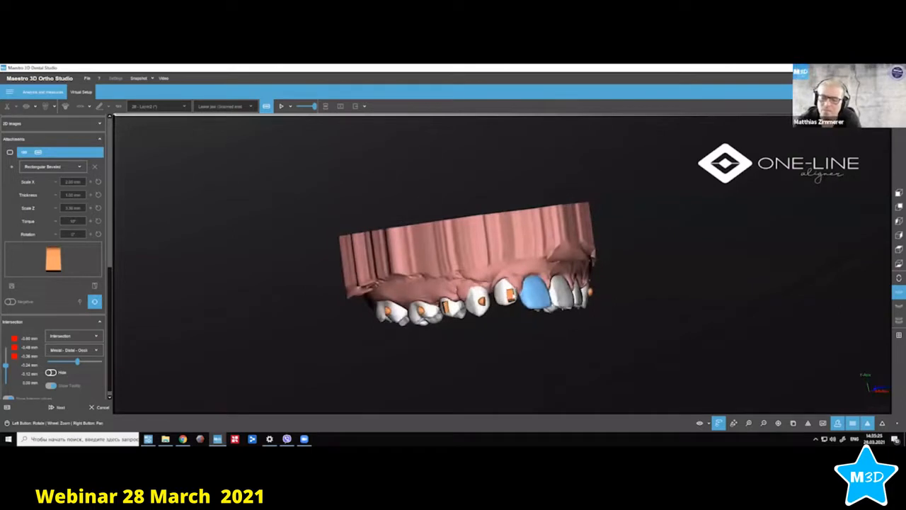
click(513, 298)
key(Delete)
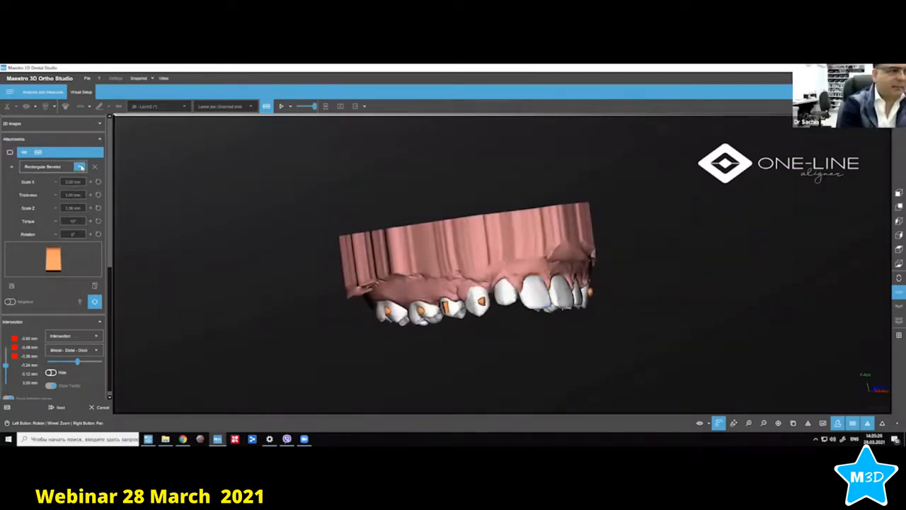
Place a Horizontal Beveled attachment on the upper front tooth.
click(76, 167)
click(67, 234)
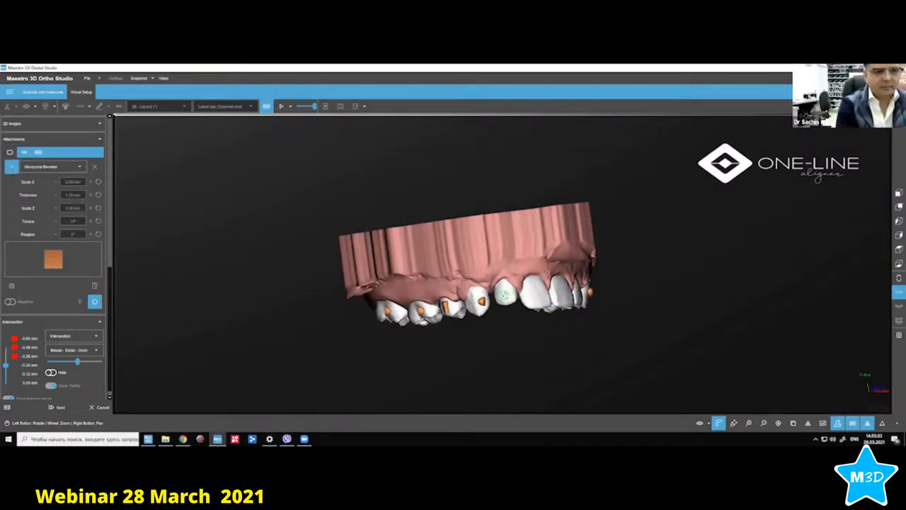
click(505, 293)
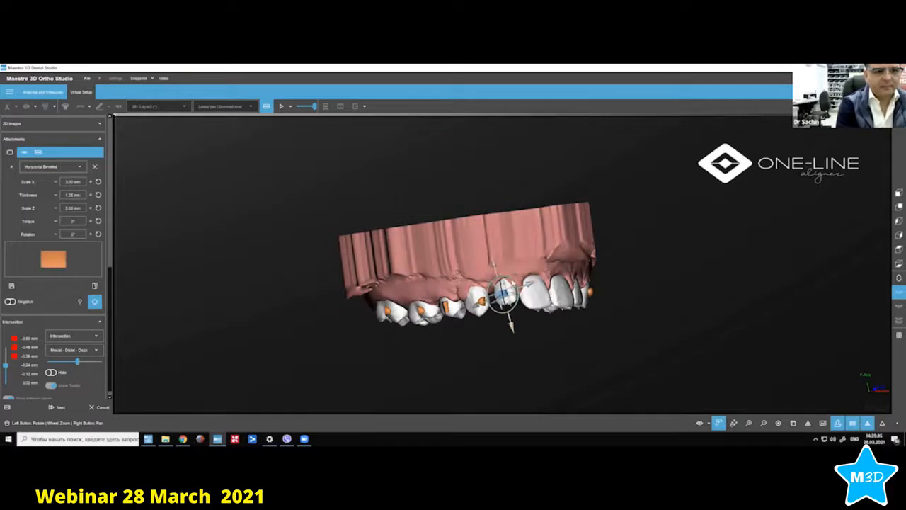
drag(505, 293, 524, 278)
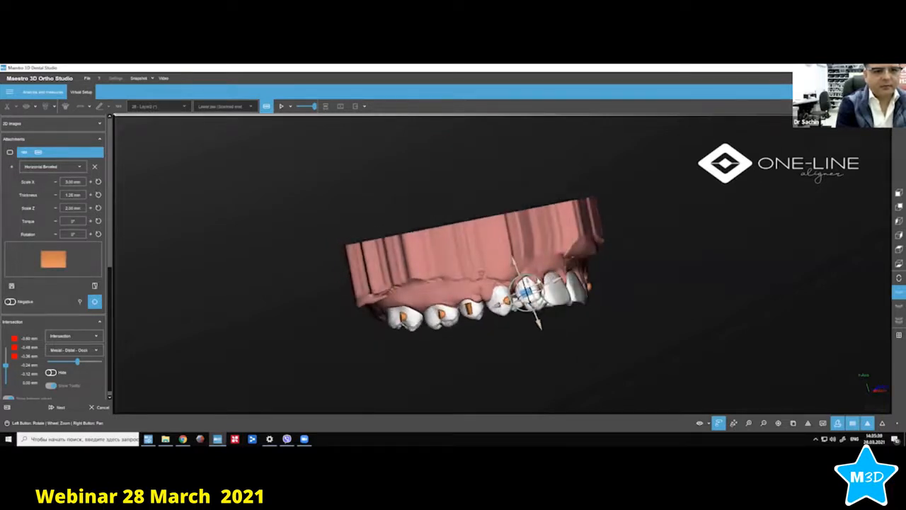
Select the new Horizontal Beveled attachment and shift it slightly down the tooth.
click(556, 304)
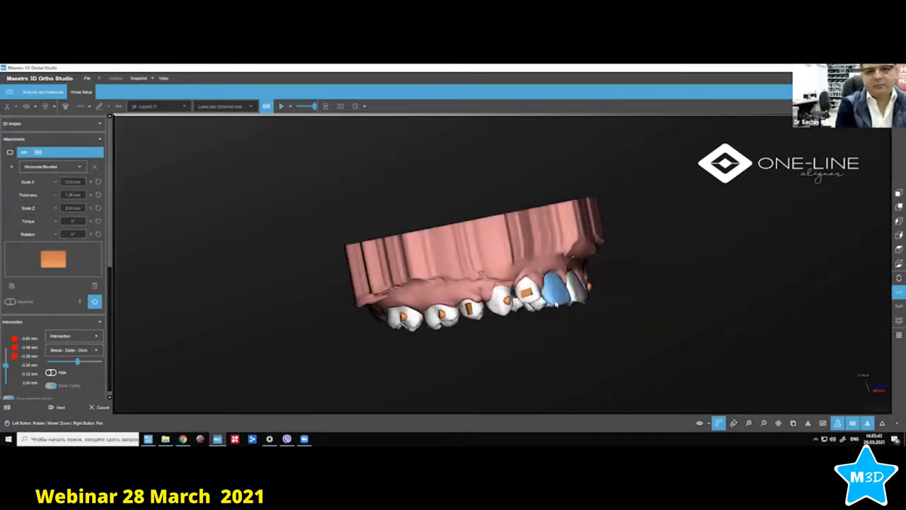
drag(526, 336, 488, 186)
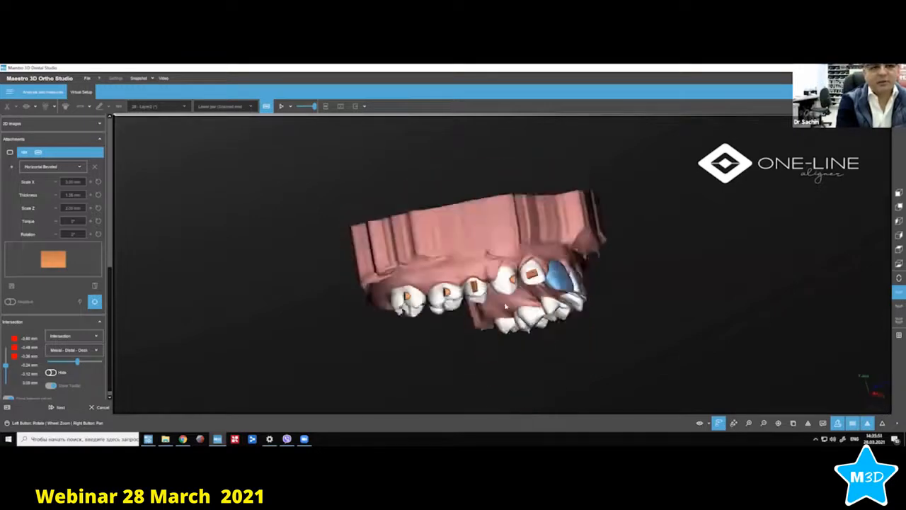
drag(501, 244, 549, 315)
click(534, 304)
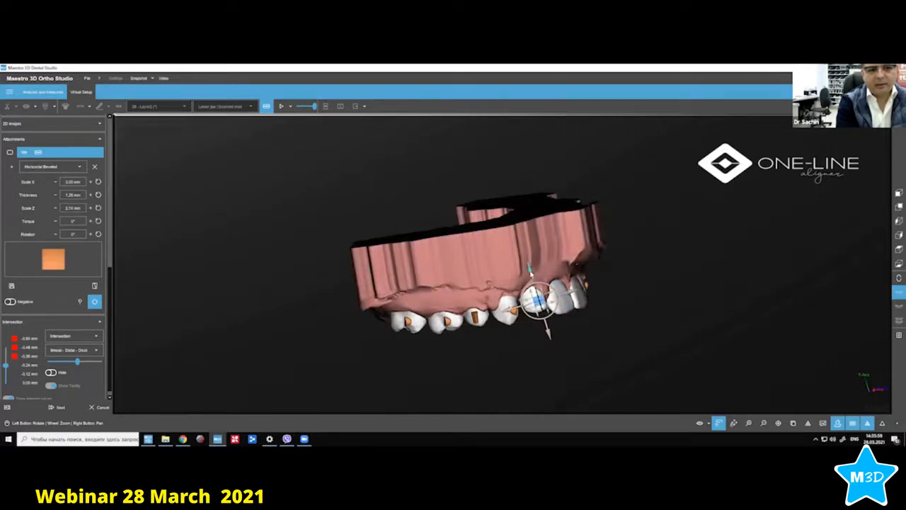
drag(530, 273, 532, 277)
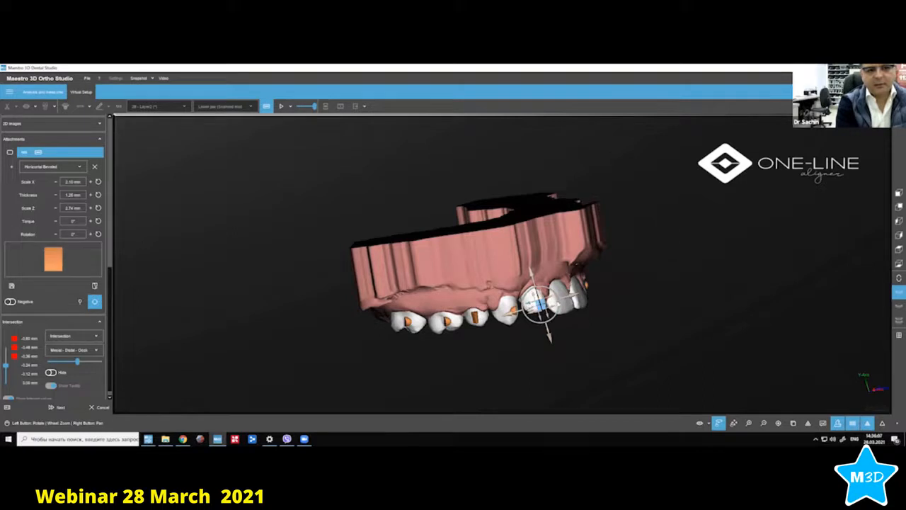
click(559, 306)
drag(518, 285, 545, 299)
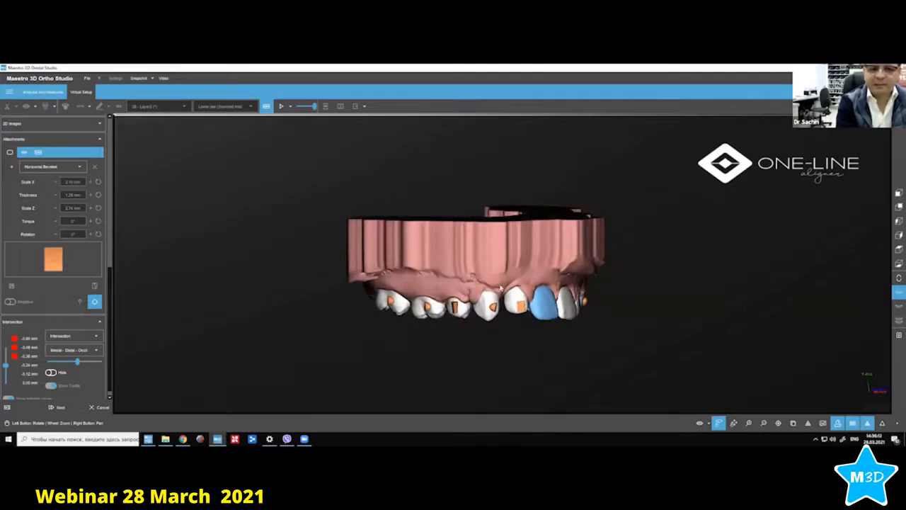
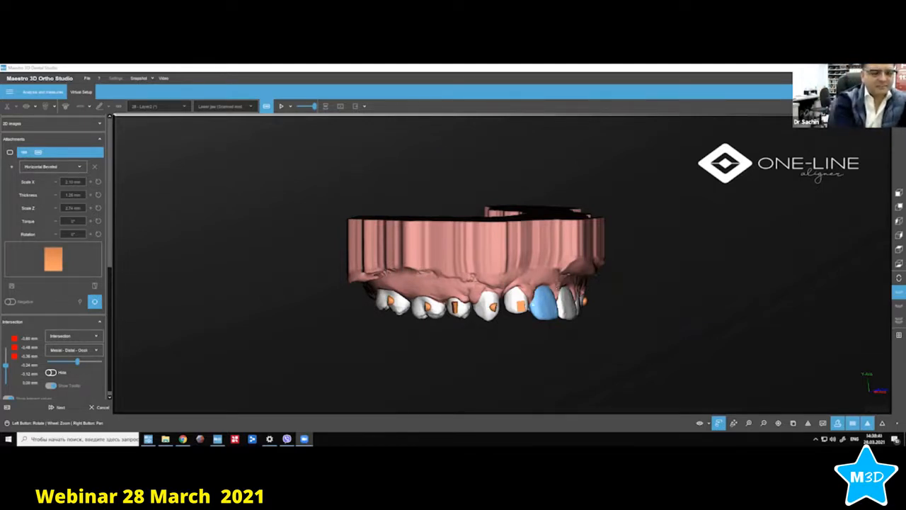
Orbit around the upper arch's attachments and select the Prism Left attachment on a premolar.
drag(560, 348, 470, 225)
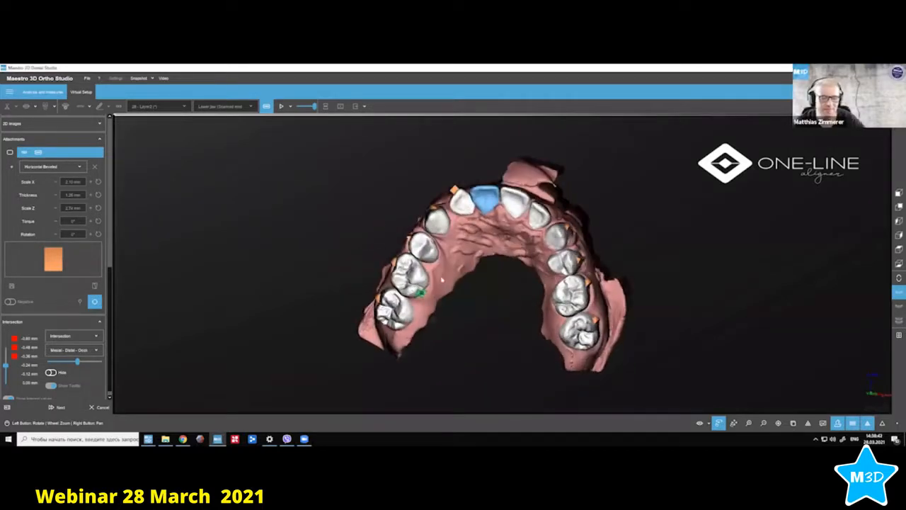
drag(443, 281, 474, 310)
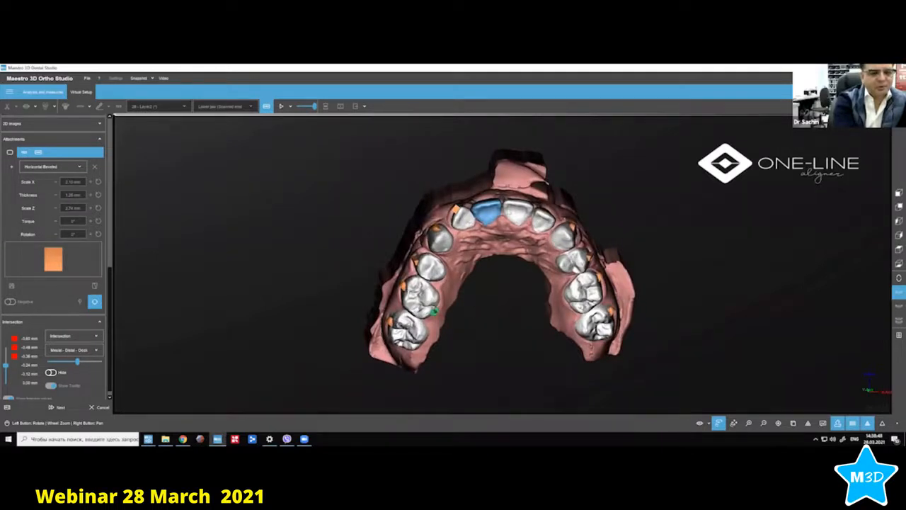
drag(546, 183, 547, 324)
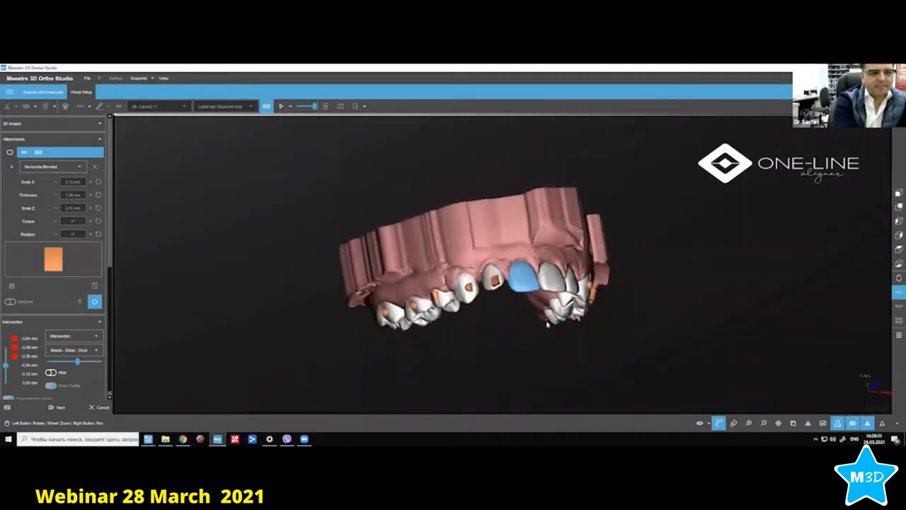
drag(409, 268, 472, 250)
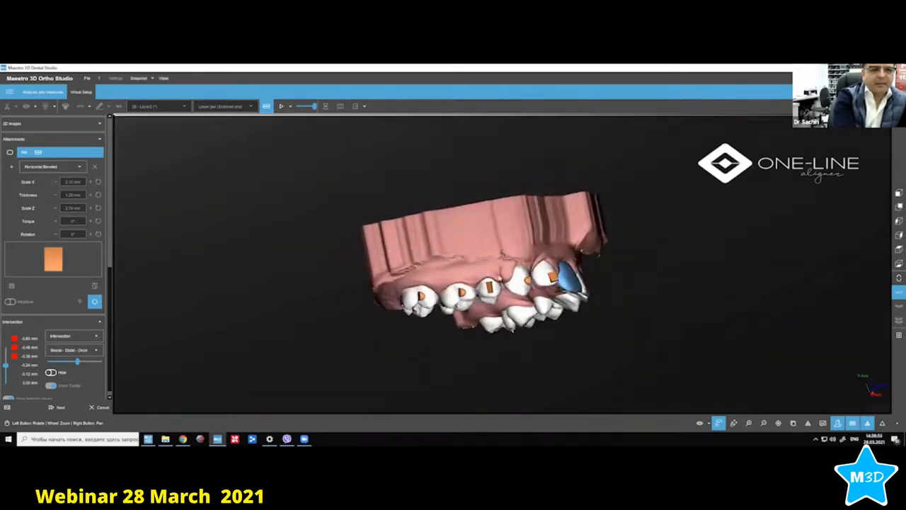
drag(501, 279, 497, 216)
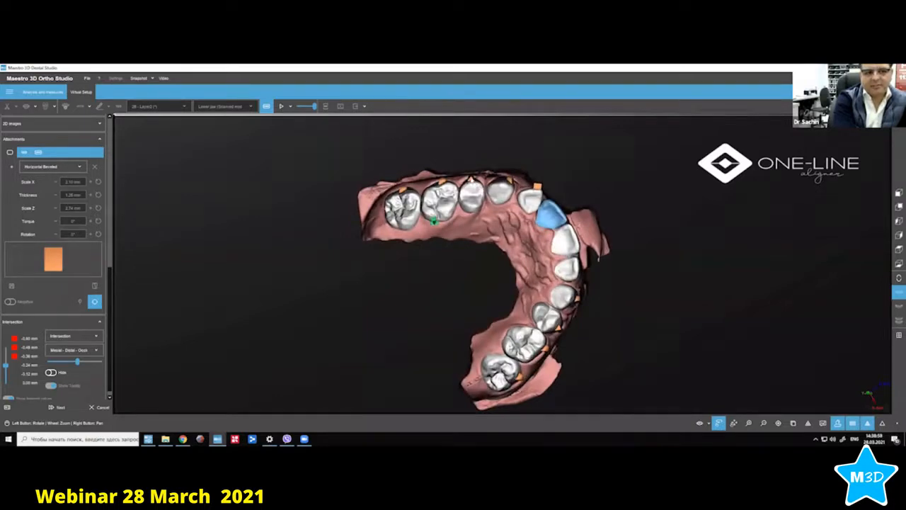
click(471, 180)
drag(490, 236, 484, 245)
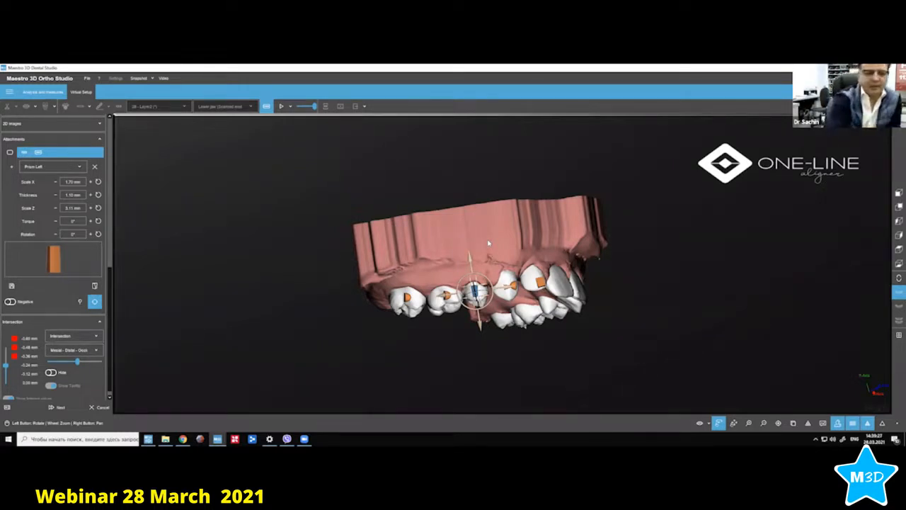
Delete the Horizontal Beveled attachment from the front tooth ahead of the premolars.
drag(559, 262, 525, 307)
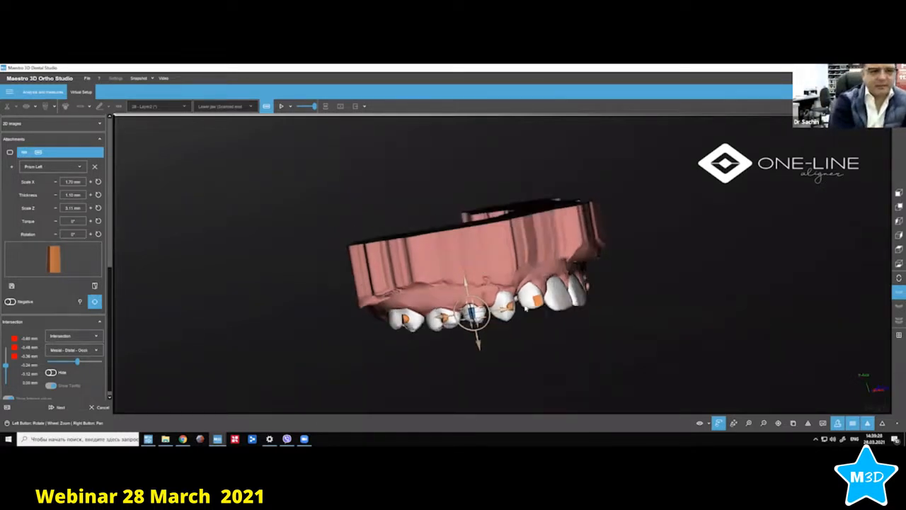
click(536, 299)
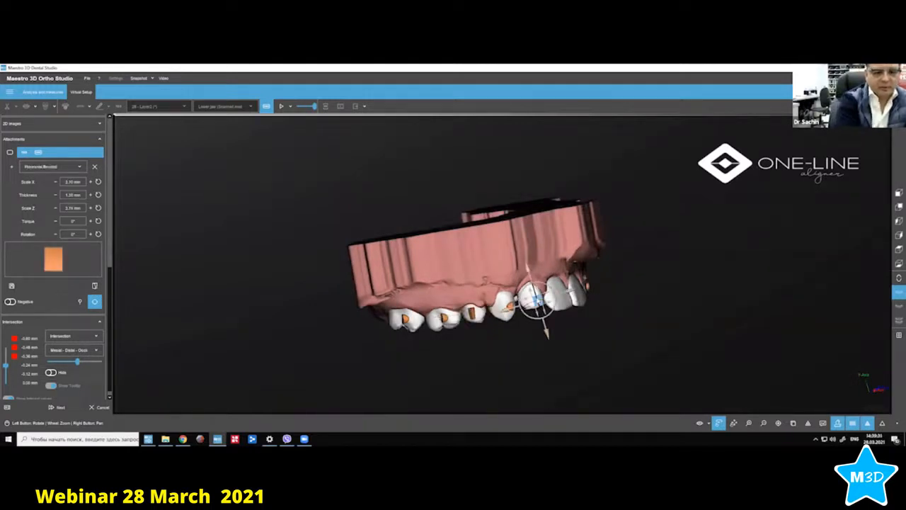
key(Delete)
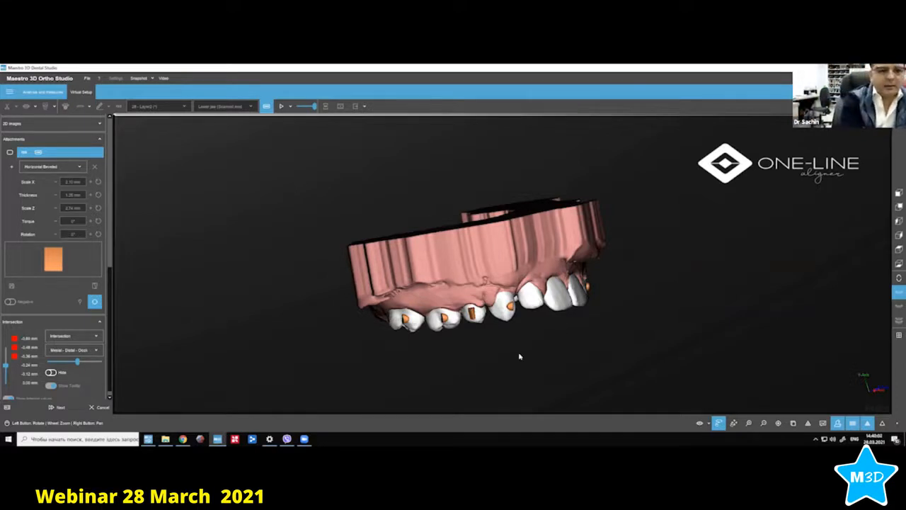
drag(520, 356, 507, 318)
click(514, 303)
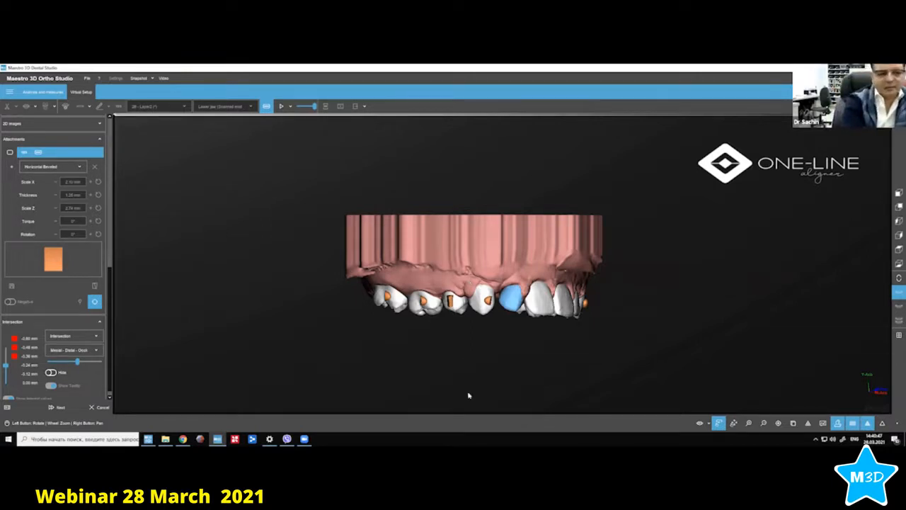
Change the selected attachment's type to Optimized Root Control.
click(487, 301)
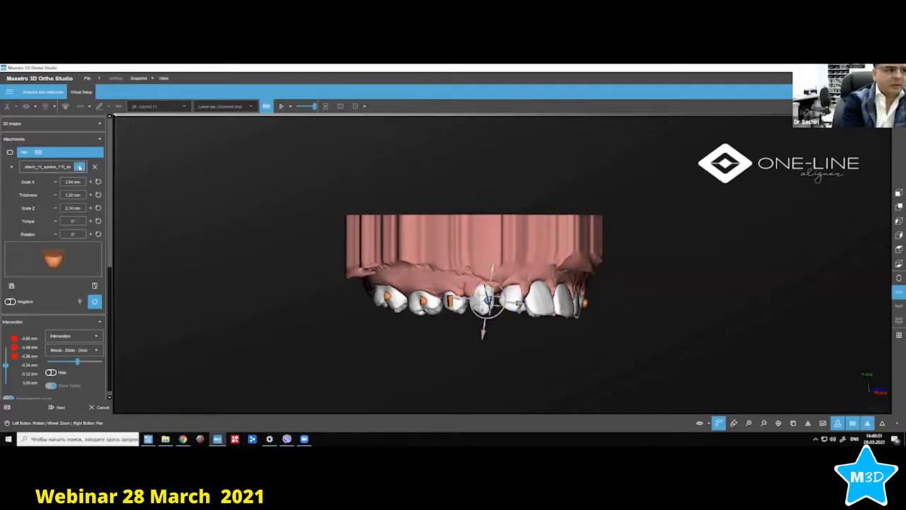
click(79, 166)
click(62, 246)
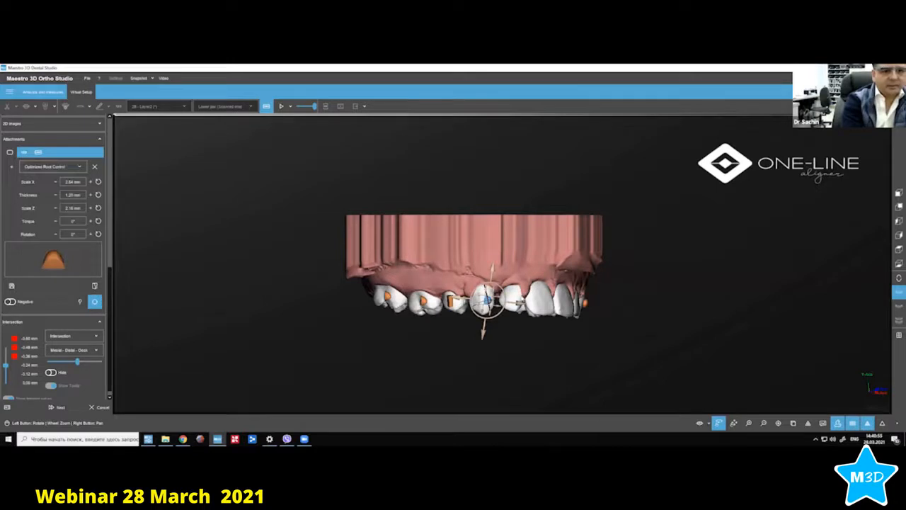
Add an angled 2.20 × 1.30 × 2.40 mm Optimized Root Control attachment to the front tooth and copy it.
click(511, 298)
click(78, 167)
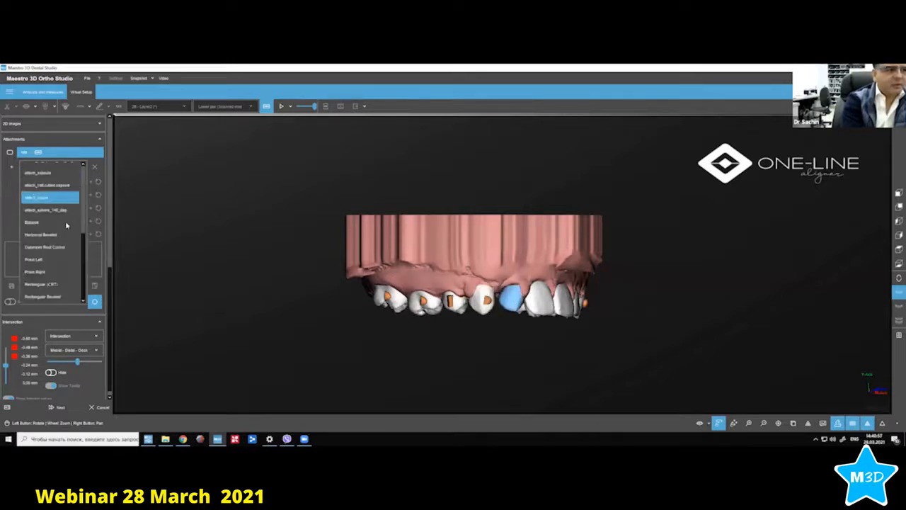
click(49, 246)
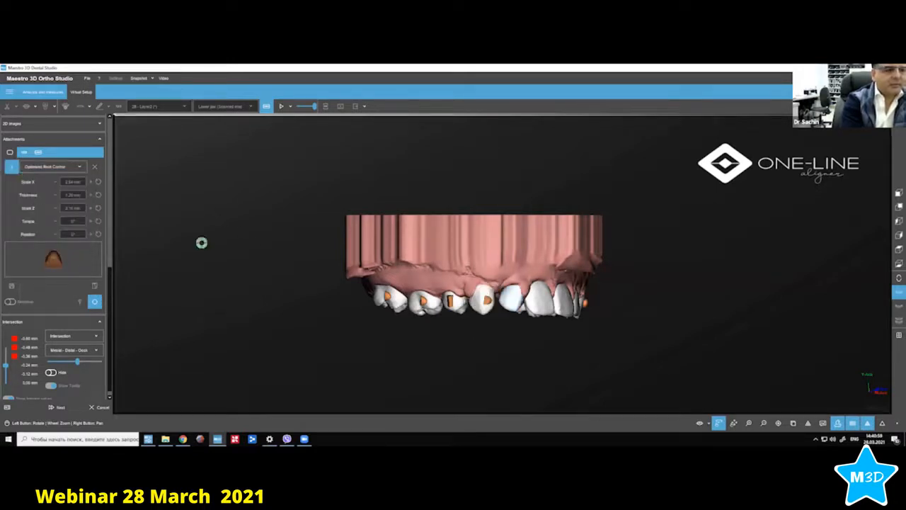
drag(534, 313, 603, 298)
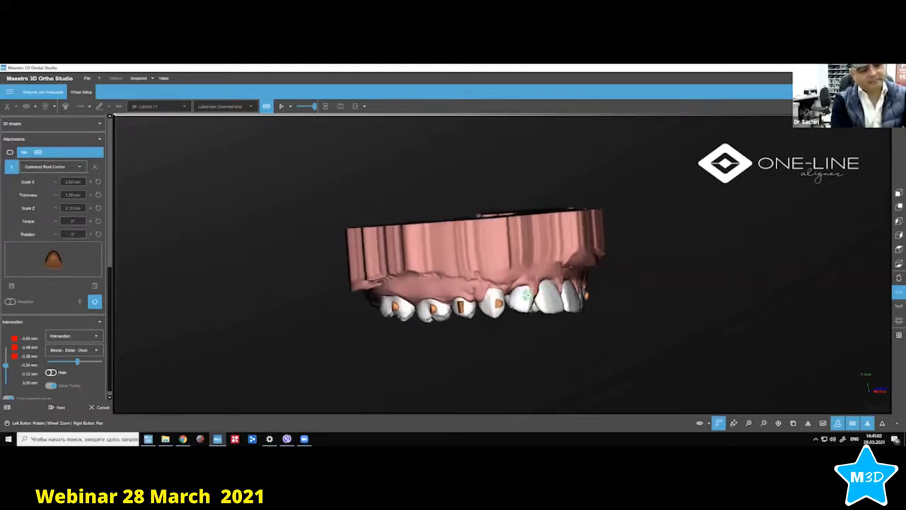
click(524, 296)
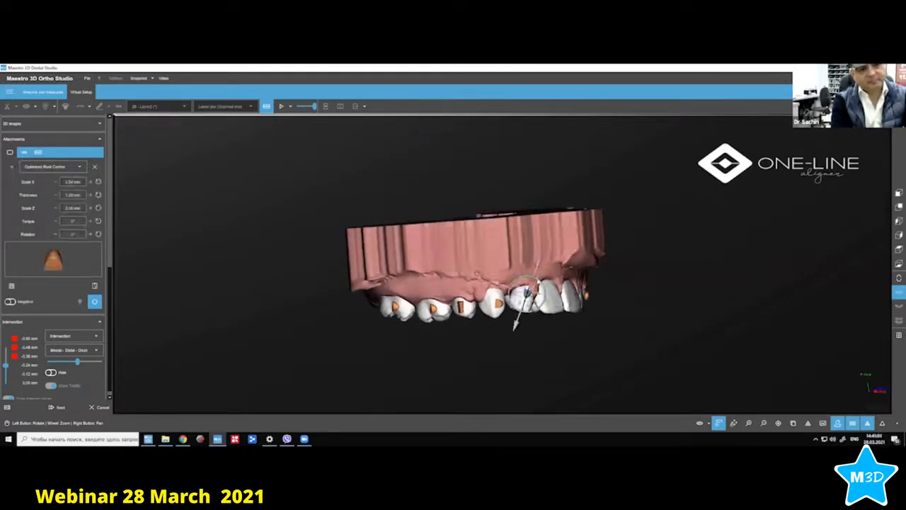
drag(540, 289, 510, 329)
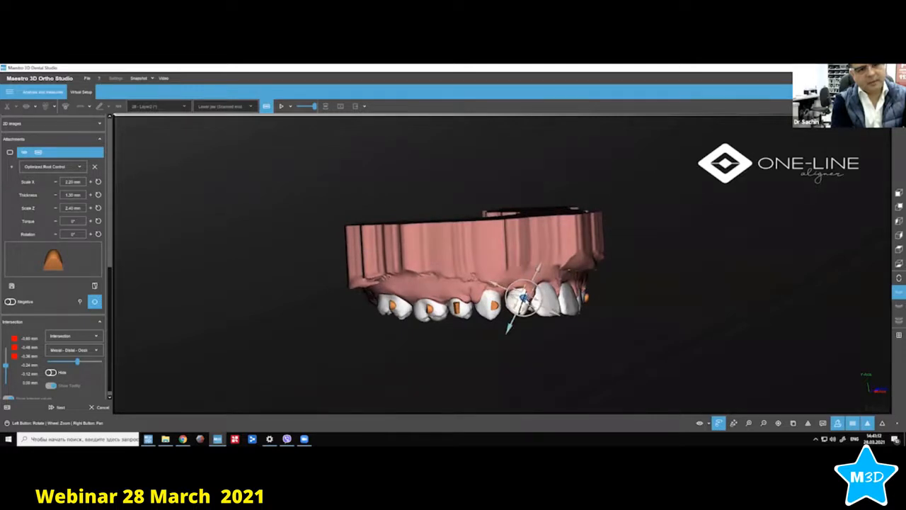
right_click(528, 248)
click(538, 266)
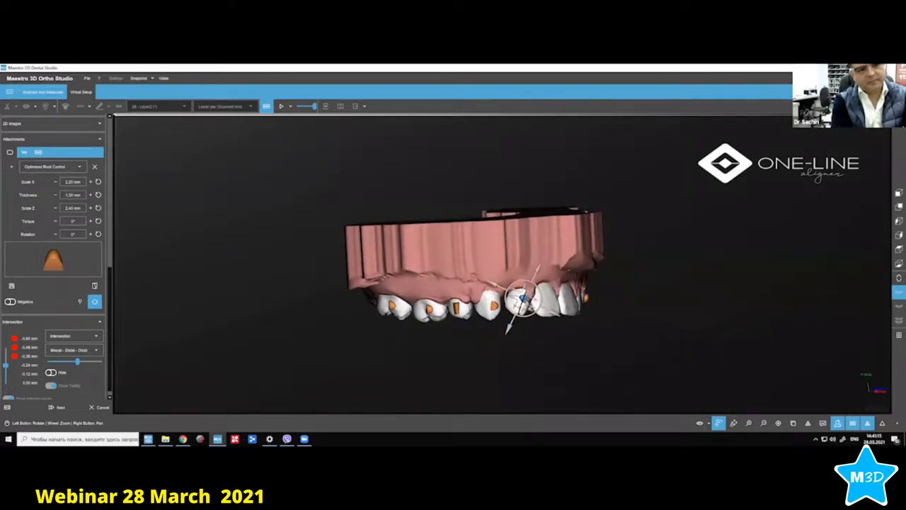
Paste the copied Optimized Root Control attachment onto tooth 12 and tilt it clockwise.
click(512, 308)
right_click(509, 308)
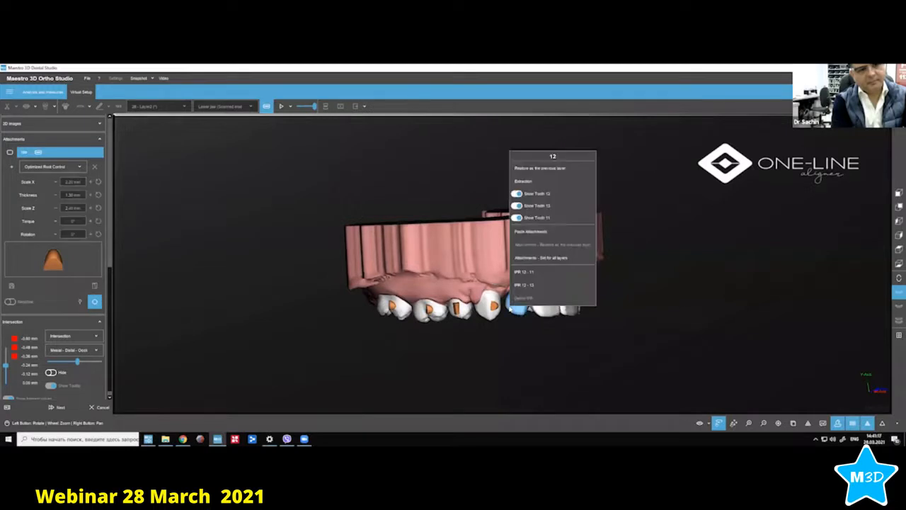
click(533, 231)
drag(521, 291, 485, 277)
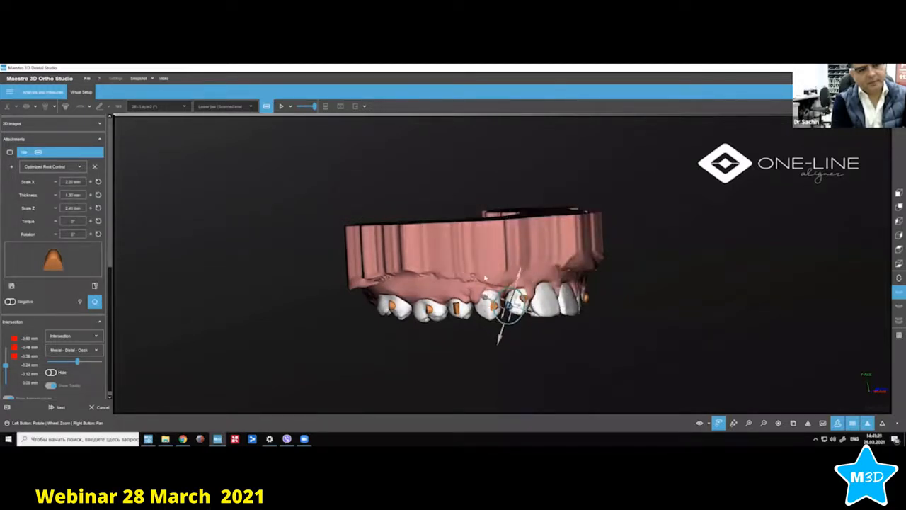
click(557, 308)
drag(557, 308, 571, 296)
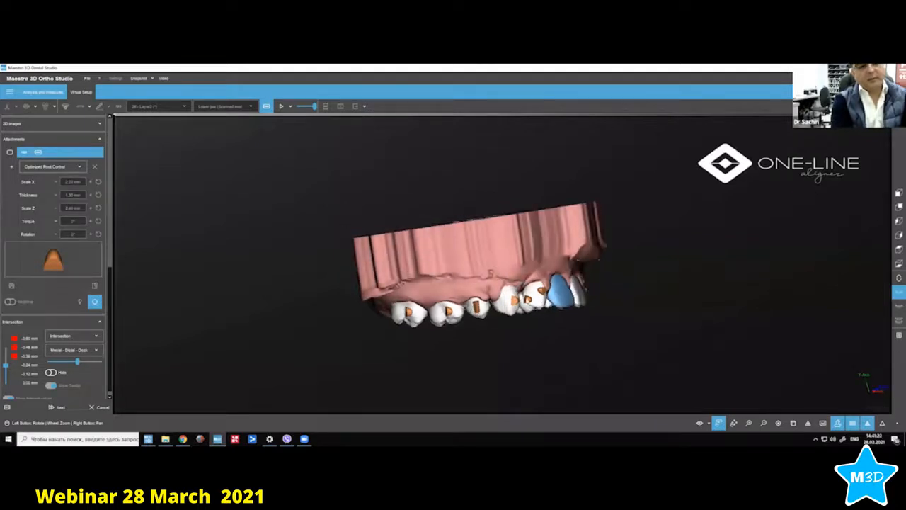
click(527, 298)
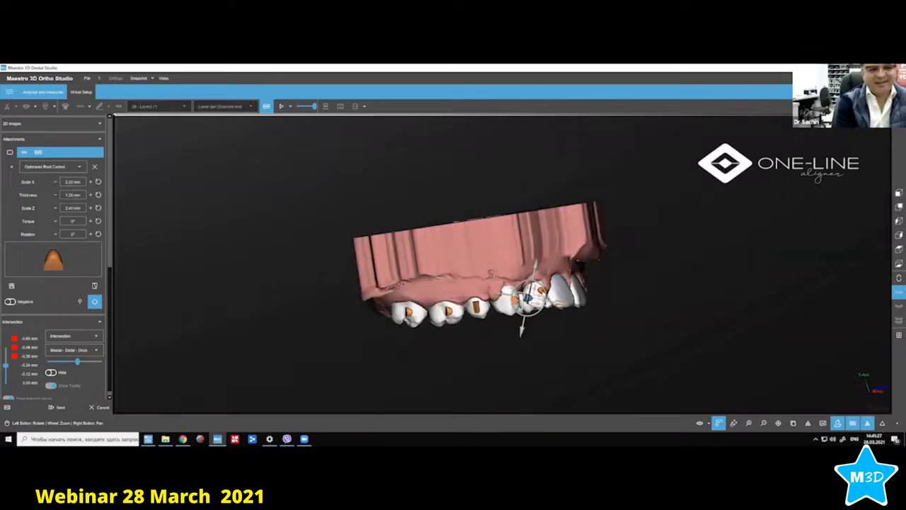
click(561, 295)
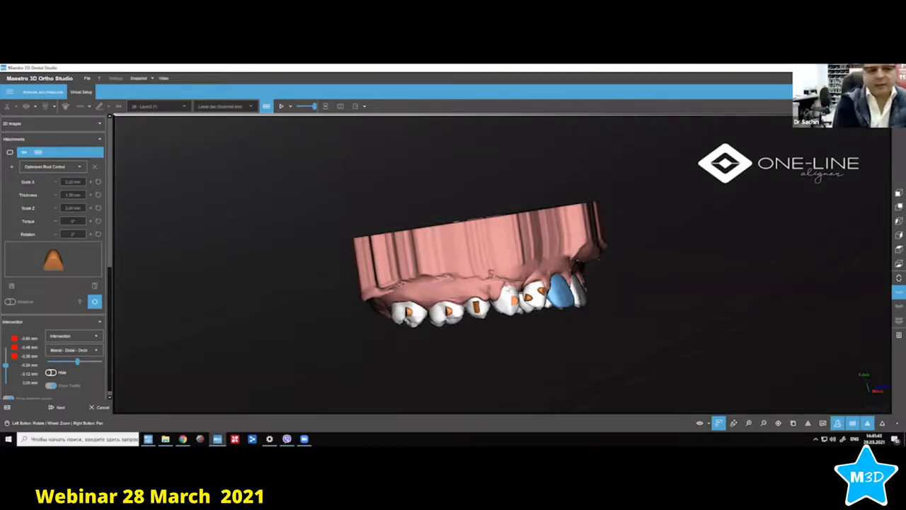
Shift the premolar attachments slightly into better positions on their teeth.
click(543, 290)
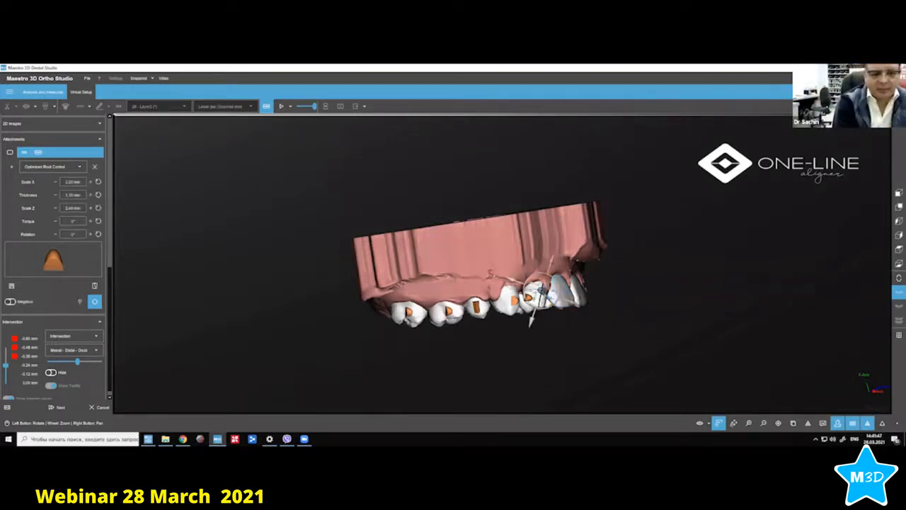
drag(543, 291, 533, 297)
click(527, 297)
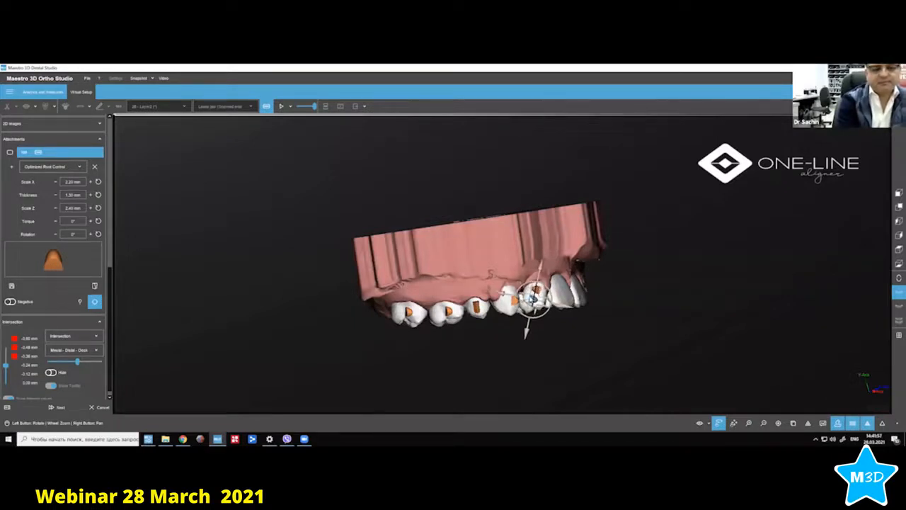
click(560, 292)
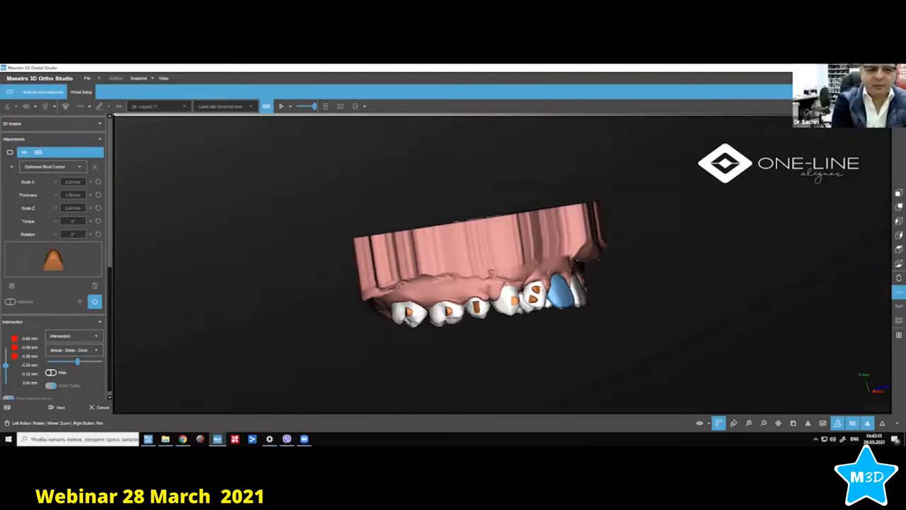
click(538, 291)
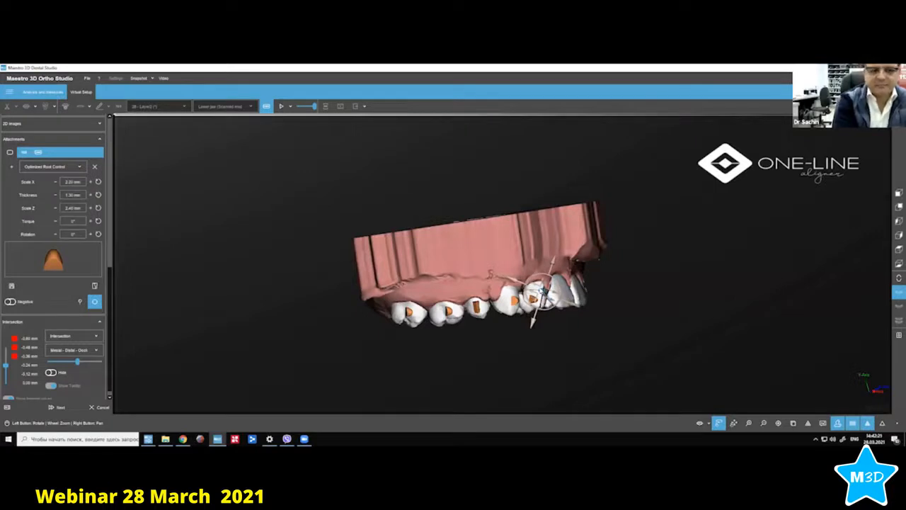
drag(541, 290, 529, 299)
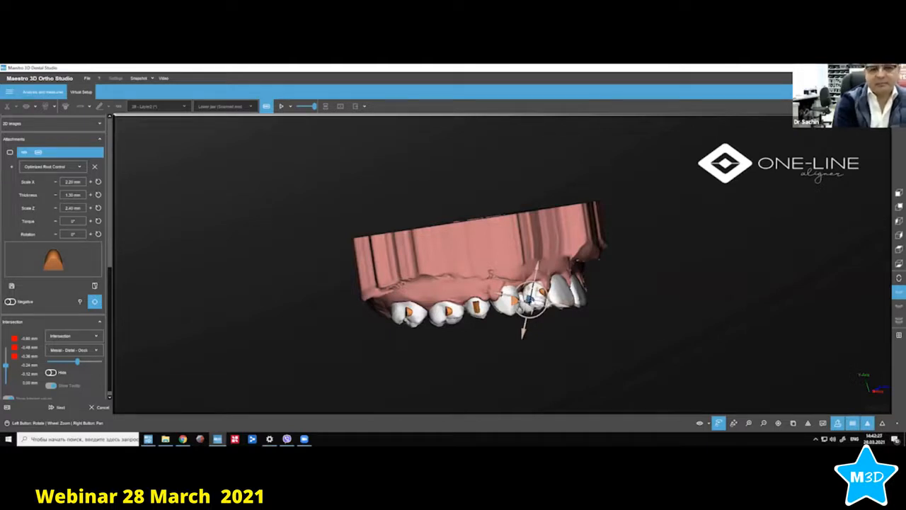
Delete the attachment from the tooth next to the canine.
click(565, 298)
drag(548, 273, 537, 229)
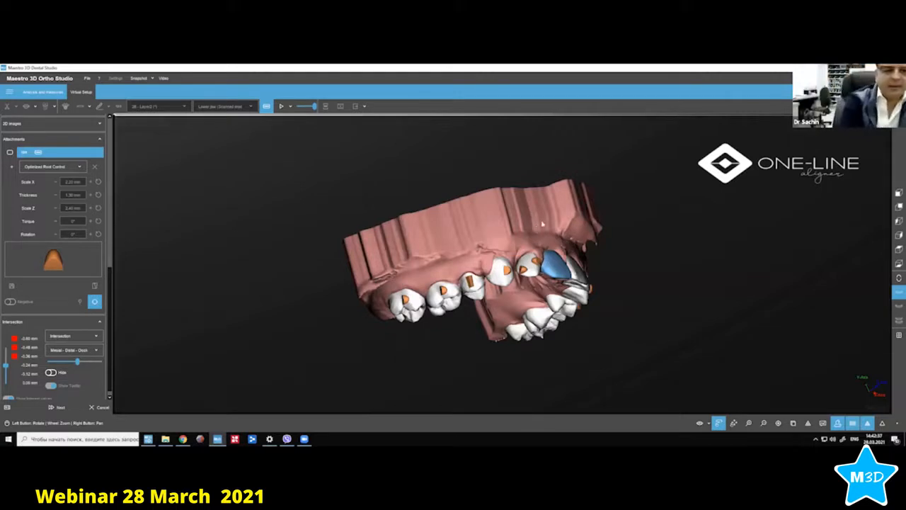
drag(542, 224, 524, 309)
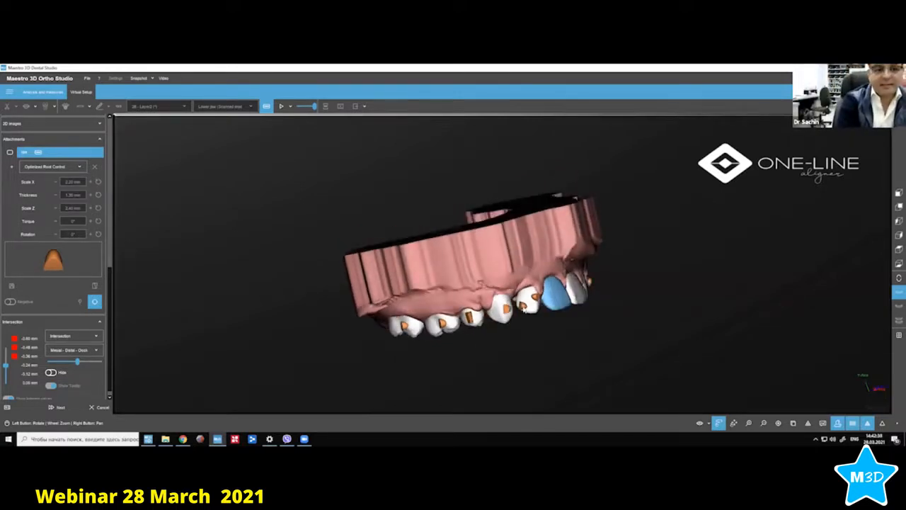
click(524, 309)
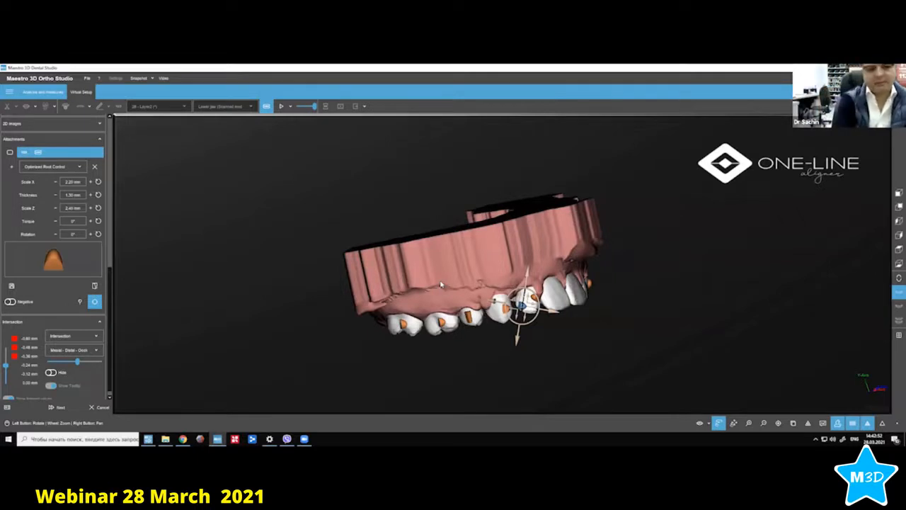
click(538, 276)
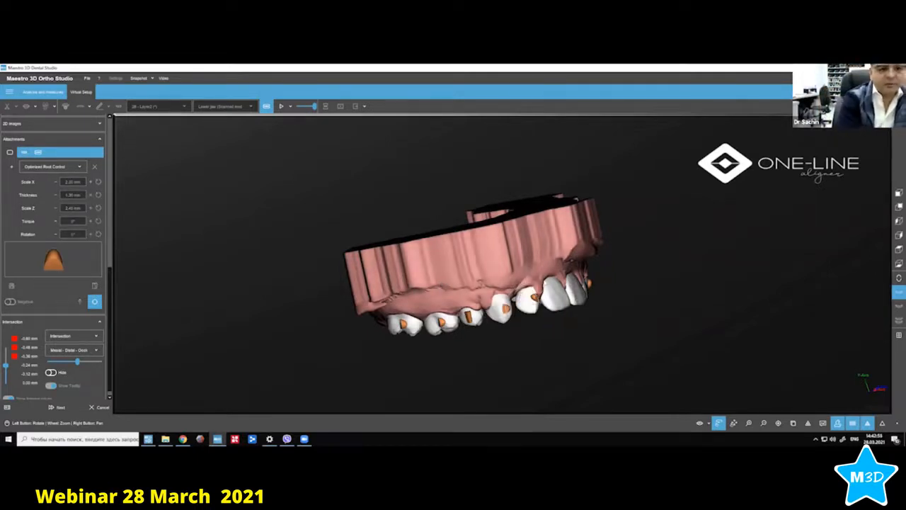
click(536, 298)
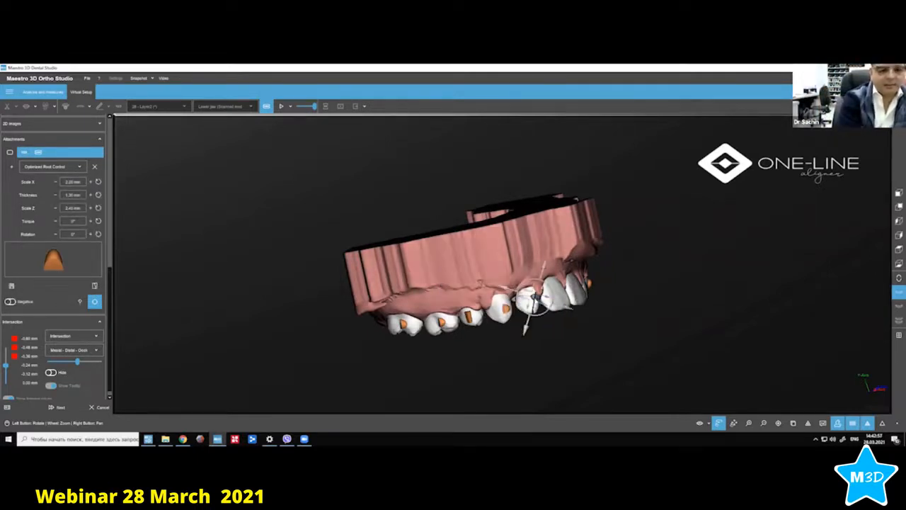
key(Delete)
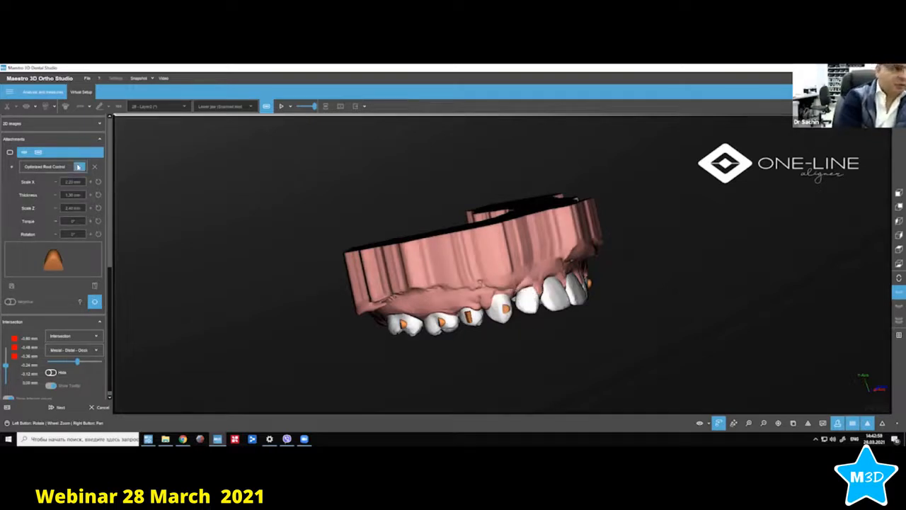
Place a Rectangular (CRT) attachment on the front tooth whose attachment was removed.
click(79, 166)
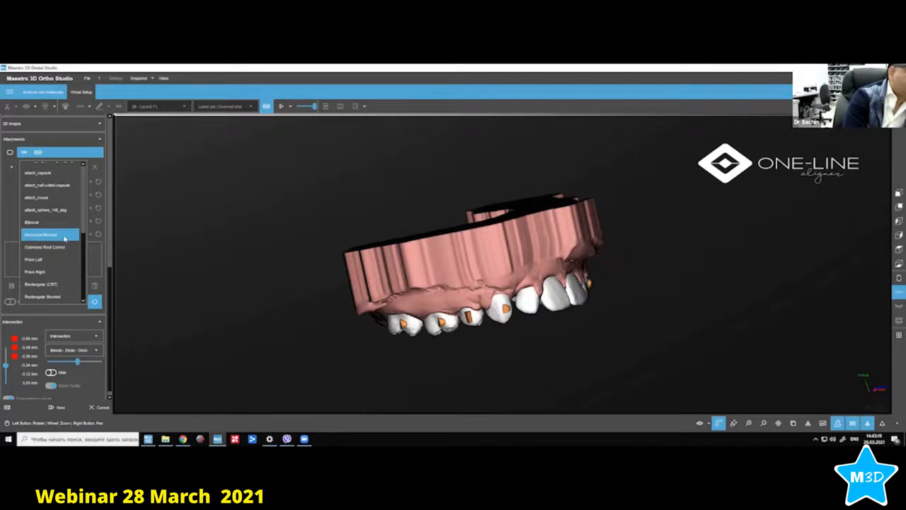
click(61, 284)
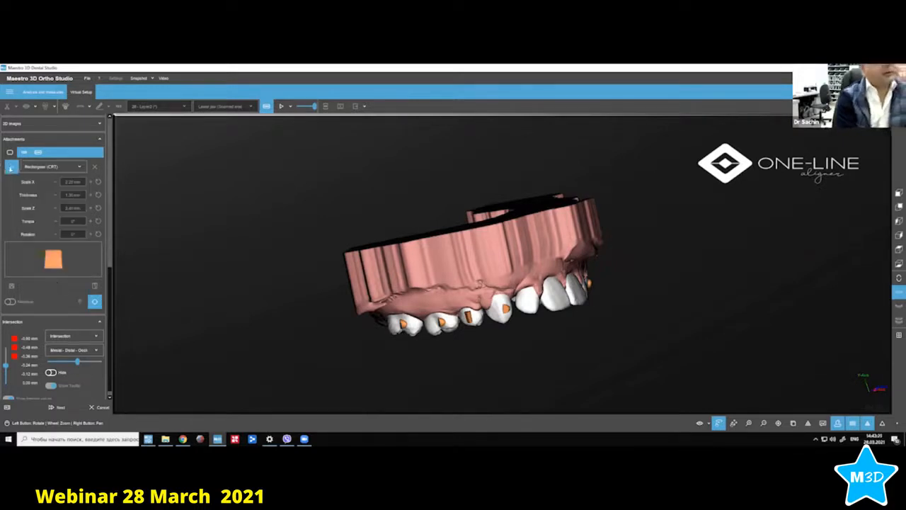
click(11, 167)
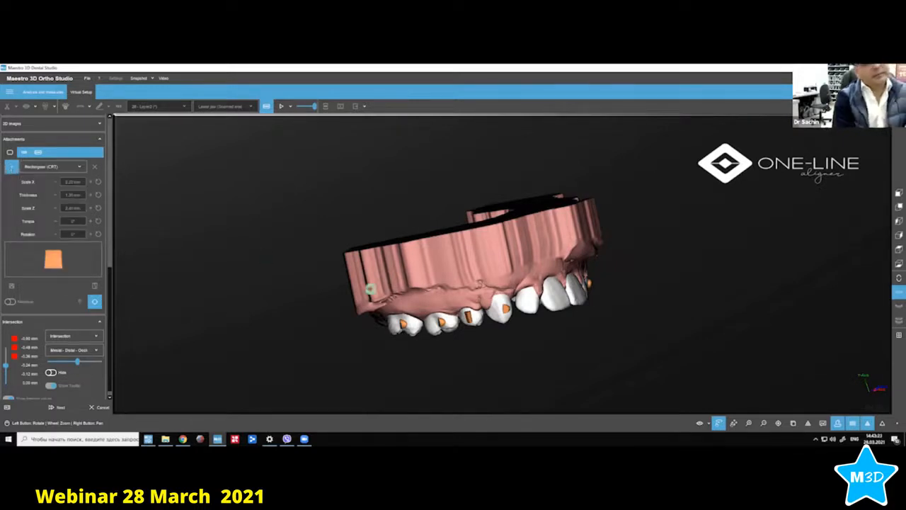
click(526, 303)
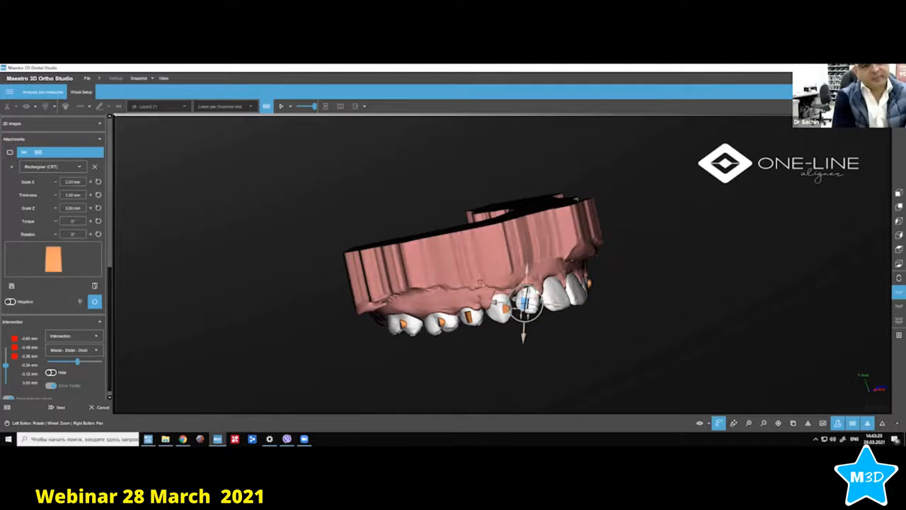
Stand the rectangular attachment upright on its tooth and check it from several angles.
drag(544, 314, 538, 291)
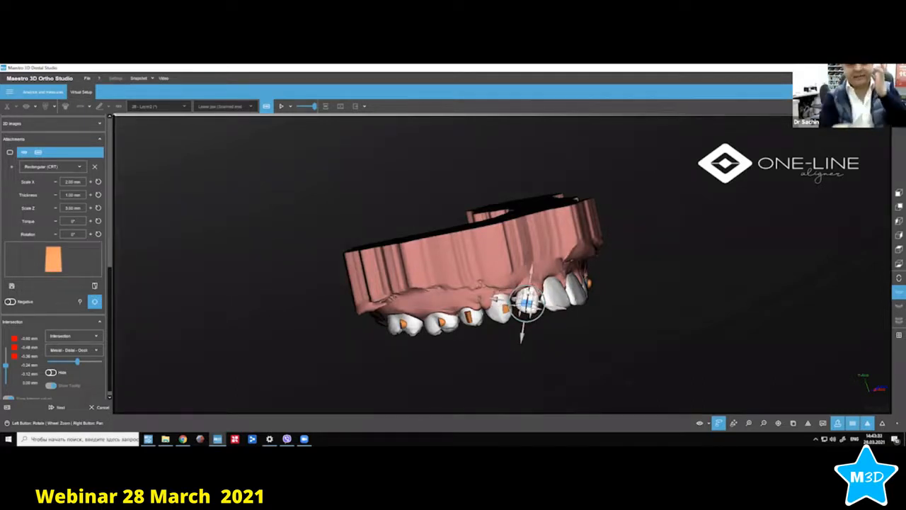
drag(454, 288, 594, 330)
drag(566, 291, 484, 274)
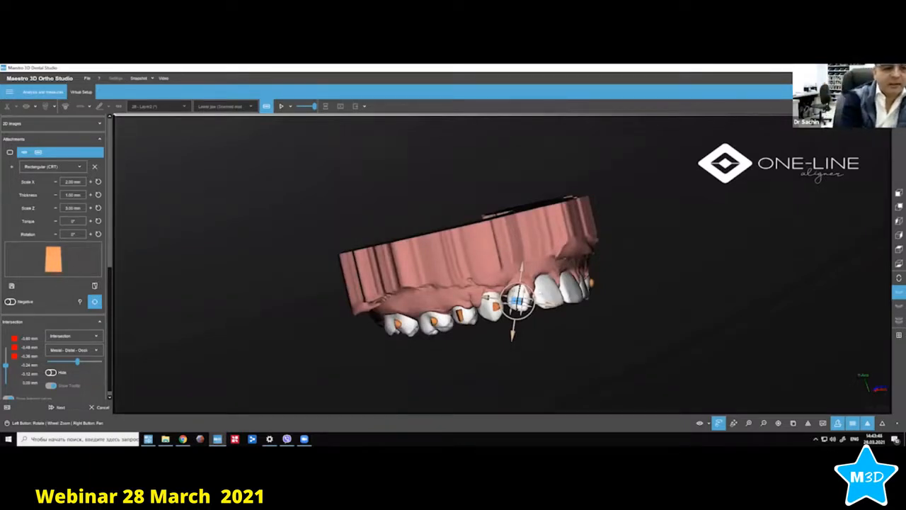
drag(537, 296, 545, 303)
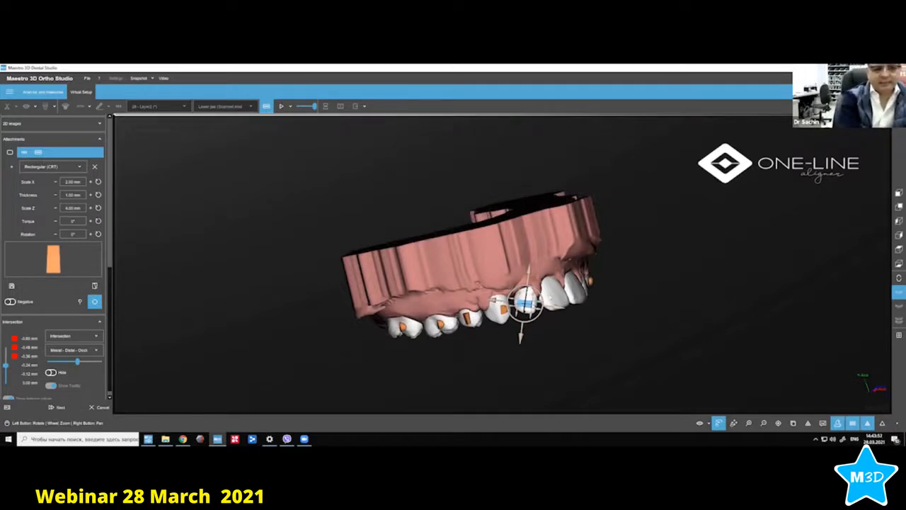
drag(539, 330, 539, 344)
click(529, 310)
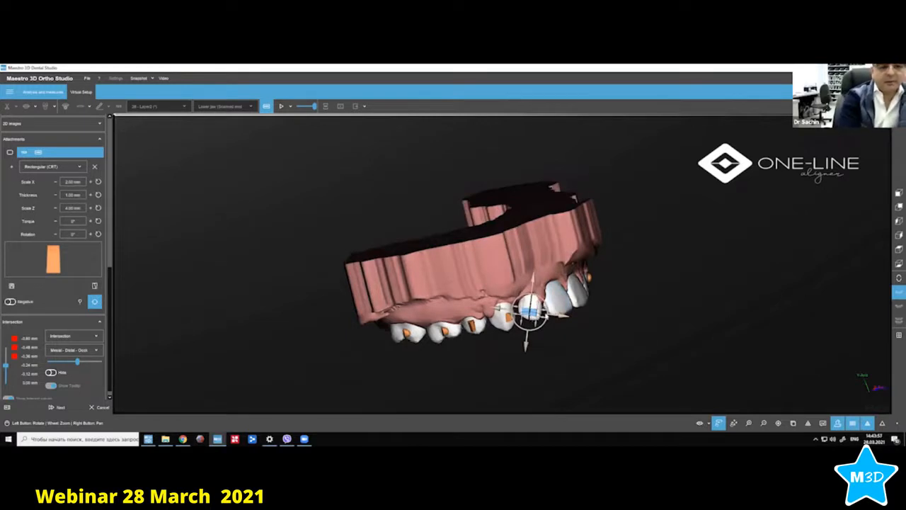
click(554, 303)
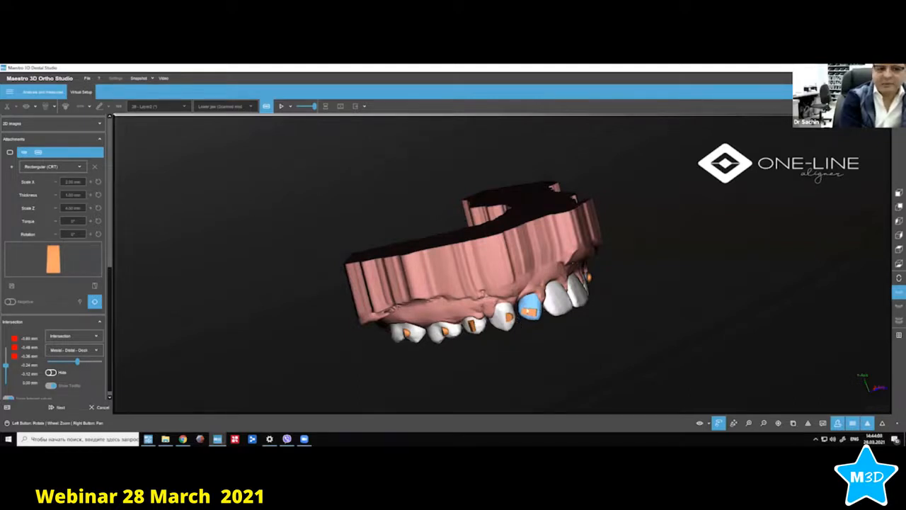
Tilt the rectangular attachment to −10° rotation, then select the next front tooth.
drag(545, 332, 579, 295)
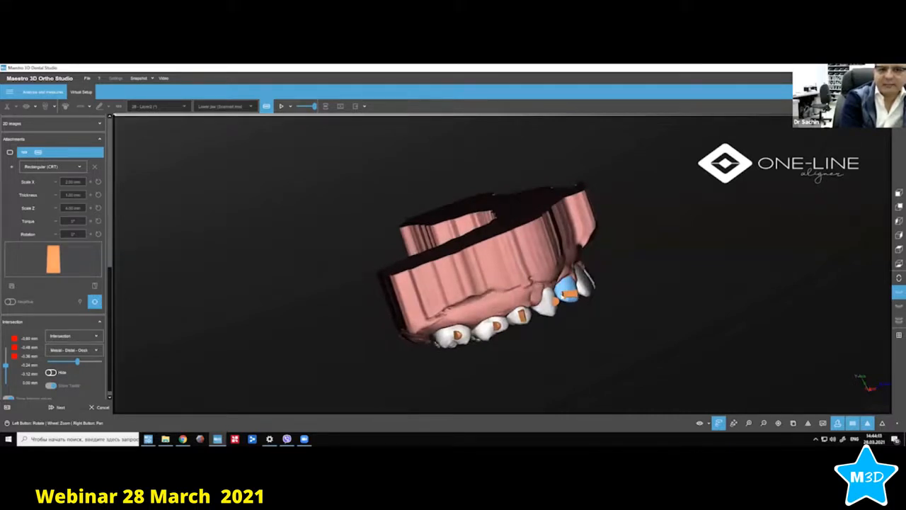
drag(564, 293, 539, 294)
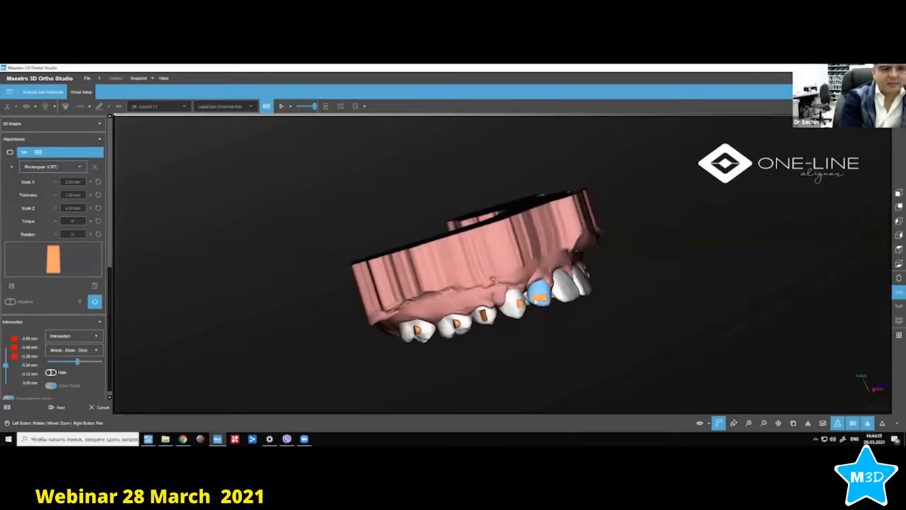
click(535, 303)
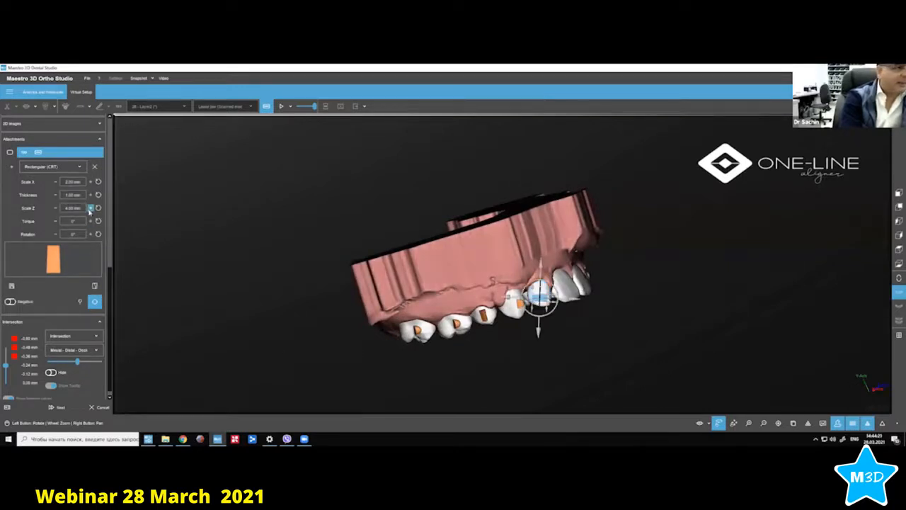
mouse_move(491, 277)
mouse_down()
mouse_move(608, 276)
mouse_move(496, 283)
mouse_up()
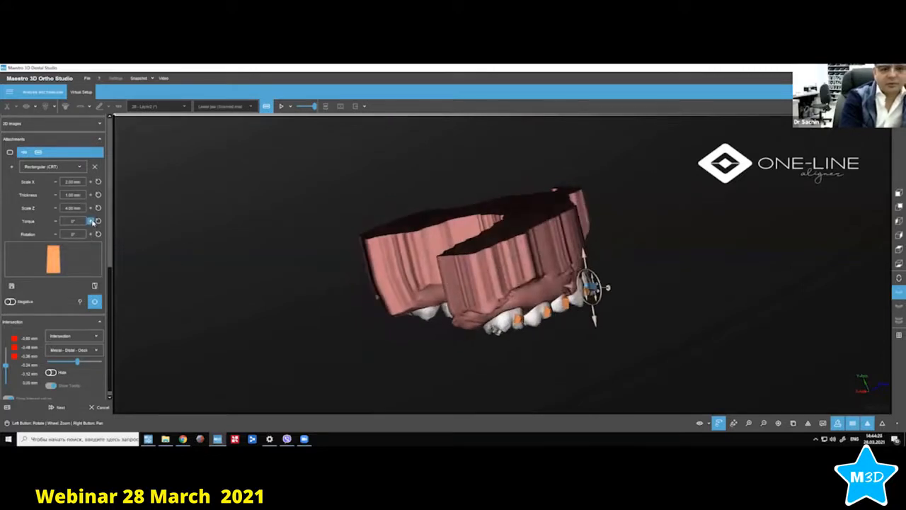
click(56, 234)
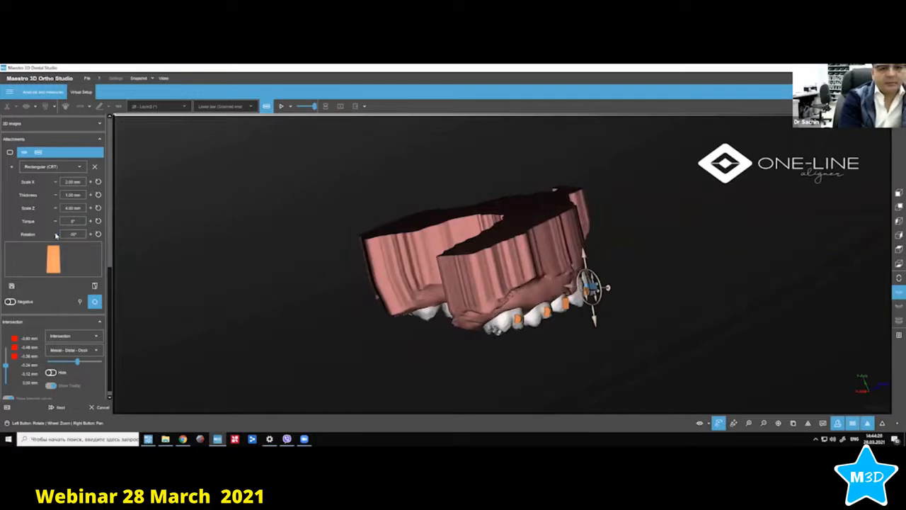
click(56, 234)
drag(489, 271, 593, 303)
click(455, 281)
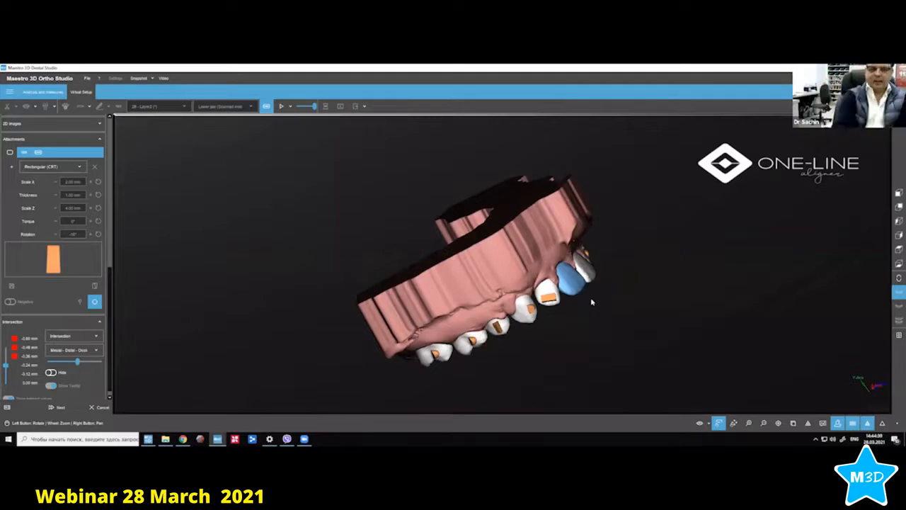
drag(386, 327, 685, 317)
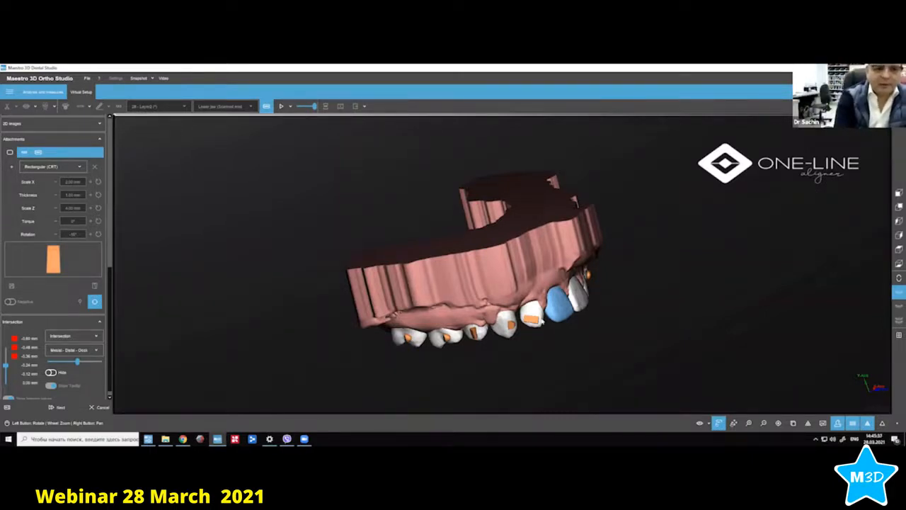
Place a 2.00 × 1.00 × 4.00 mm Rectangular (CRT) attachment on the chosen tooth and fine-tune its angle and height.
click(532, 314)
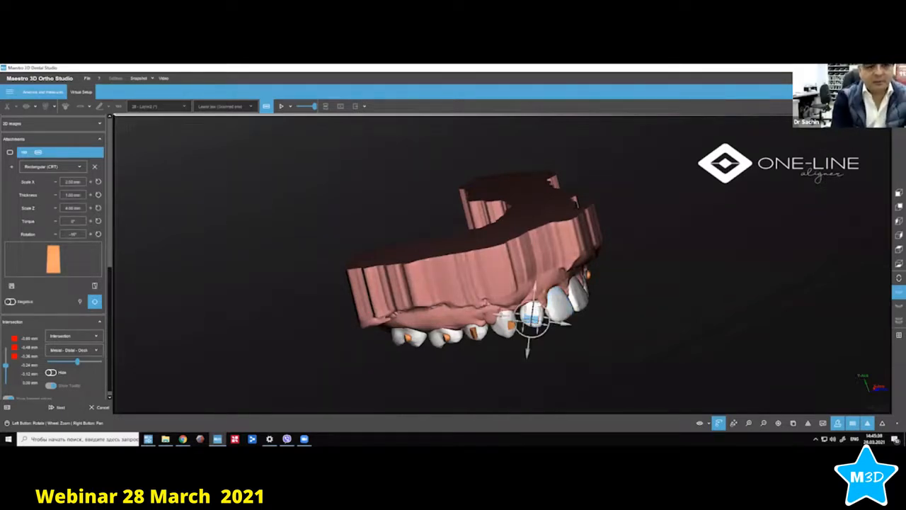
drag(548, 310, 557, 326)
drag(538, 291, 538, 287)
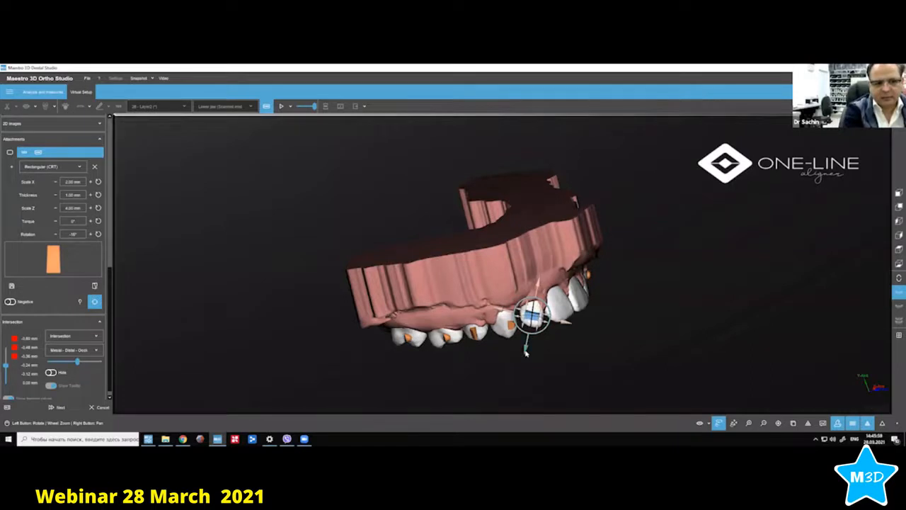
drag(525, 351, 525, 354)
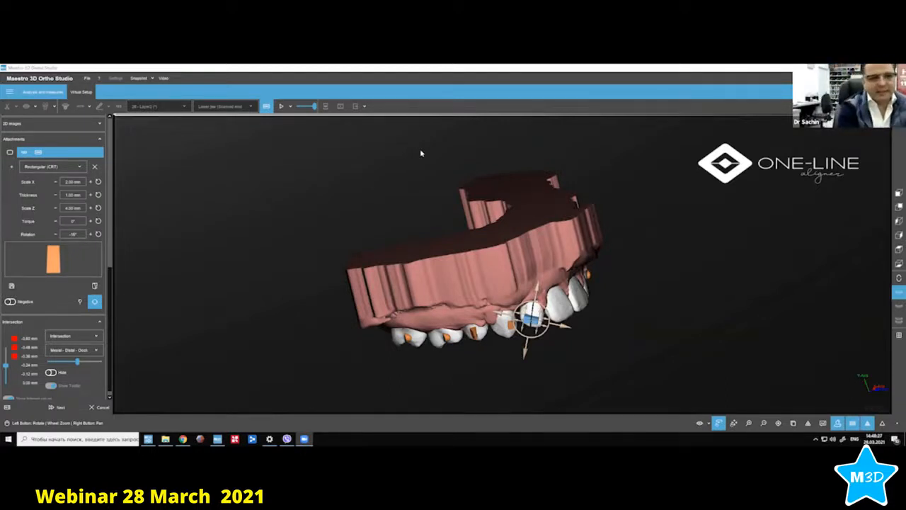
Select the front tooth carrying the new 2.00 × 1.00 × 4.00 mm rectangular attachment.
drag(421, 153, 506, 217)
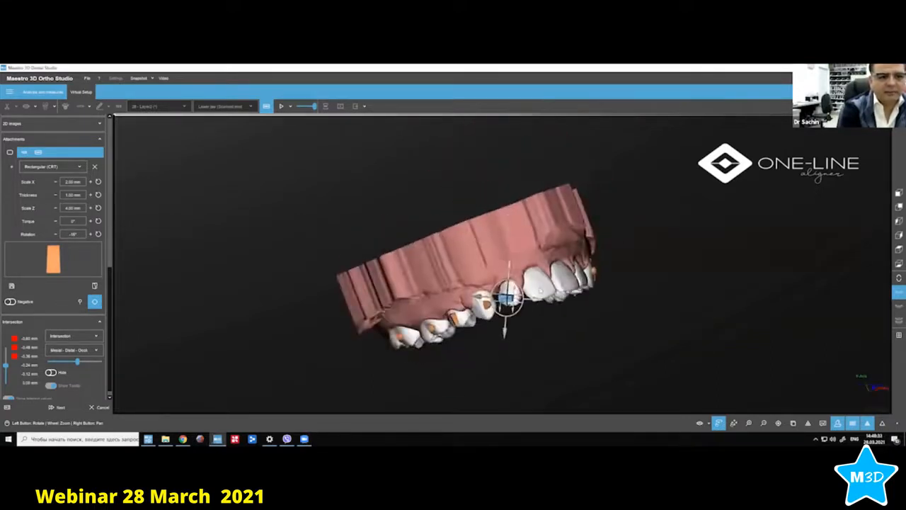
click(538, 288)
drag(450, 228, 470, 224)
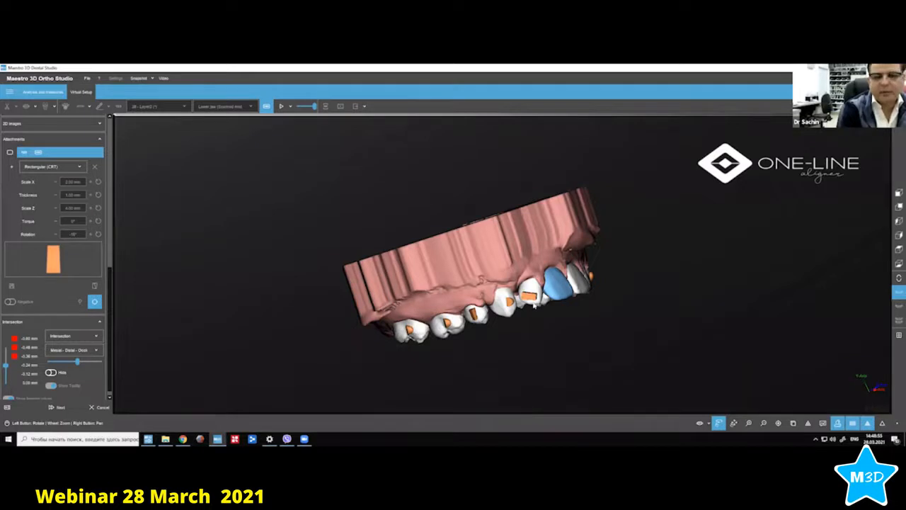
click(535, 304)
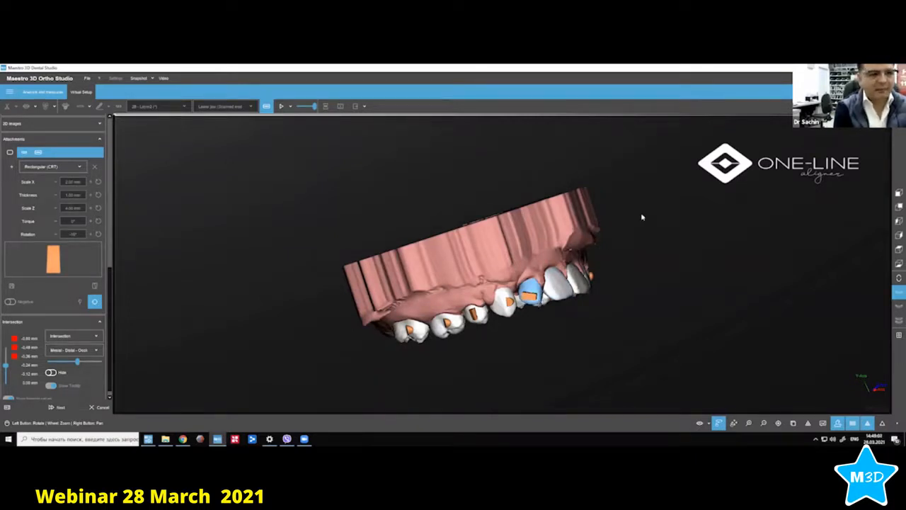
drag(641, 216, 627, 245)
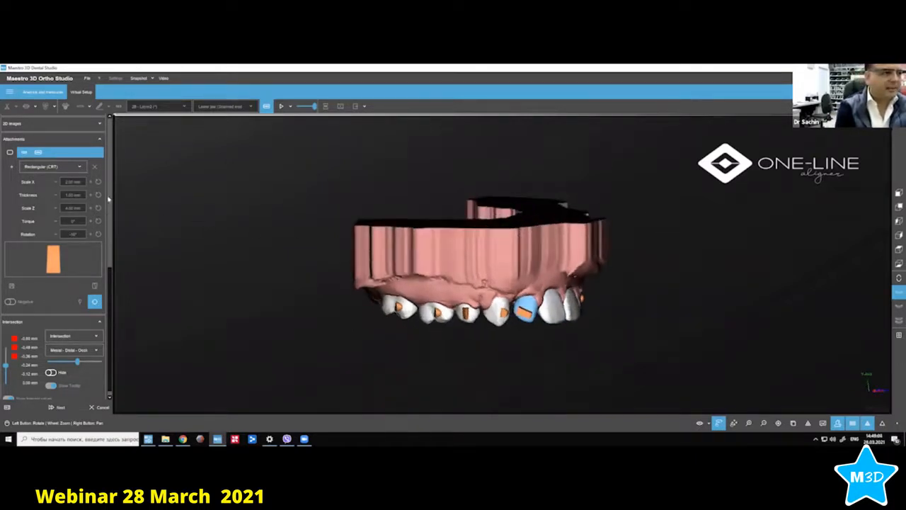
Show tooth 12's Virtual Setup layers and Movement Overview values, then tilt the jaw to inspect the teeth.
click(110, 149)
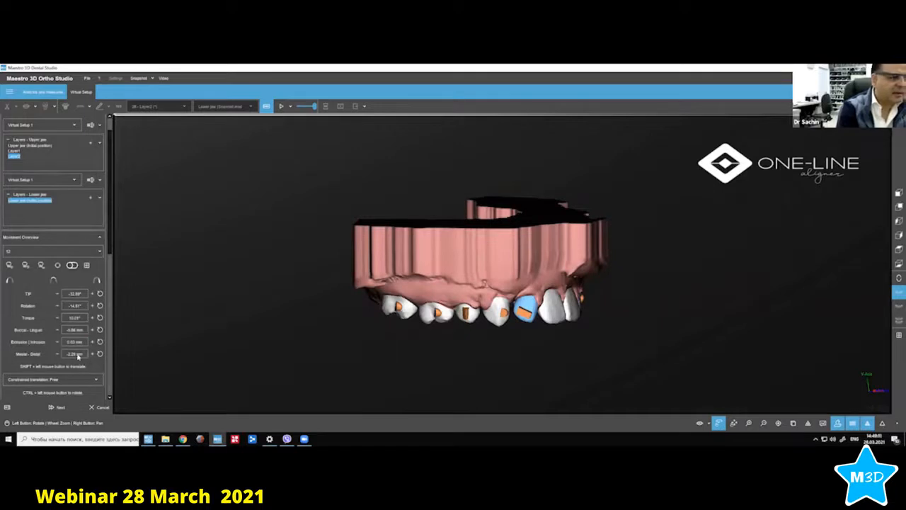
drag(455, 338, 524, 315)
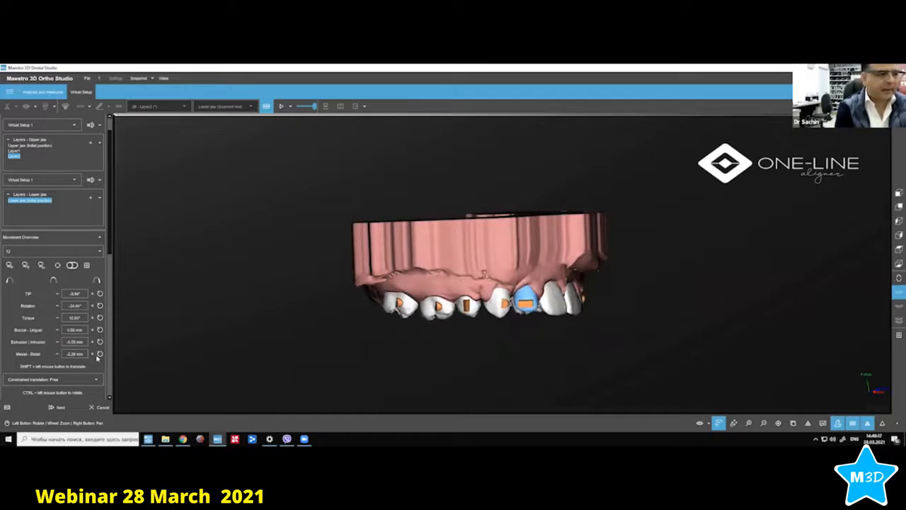
drag(545, 320, 486, 253)
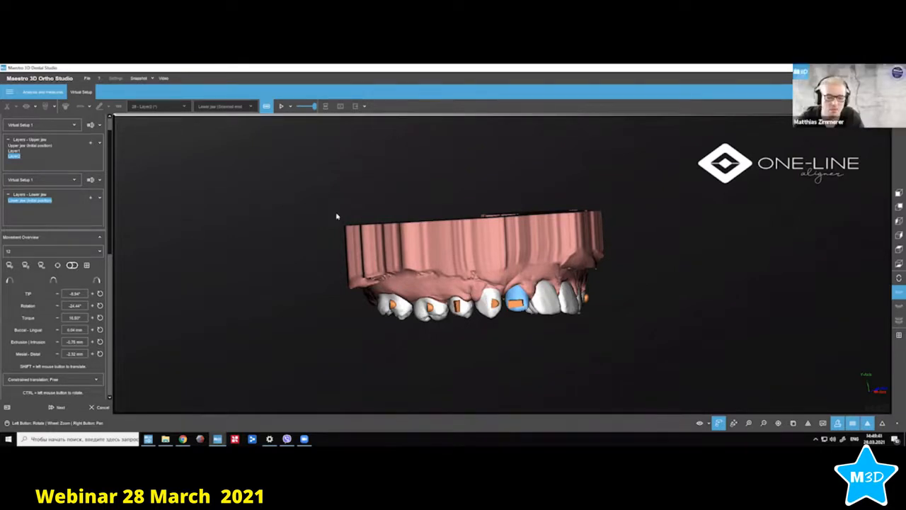
Try the square attach2 shape and several longer attach_ shapes on the current attachment.
drag(109, 231, 121, 345)
click(82, 227)
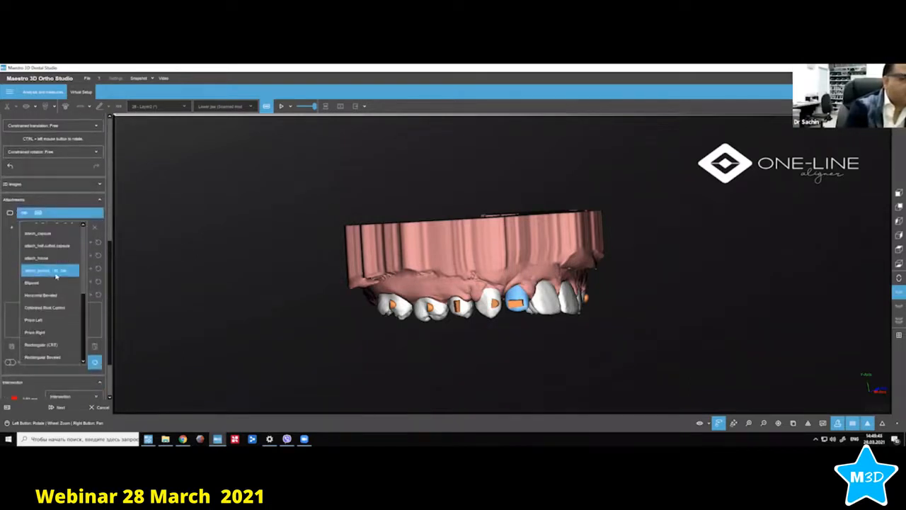
click(53, 244)
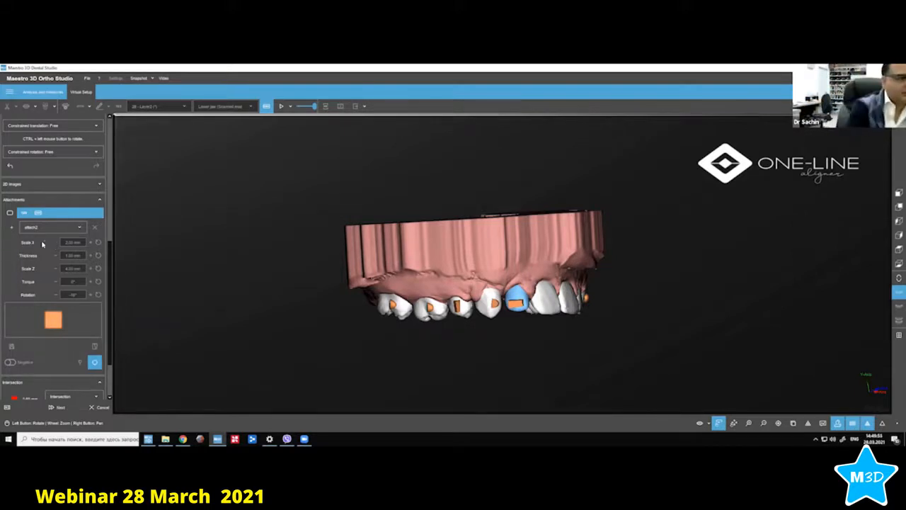
click(61, 230)
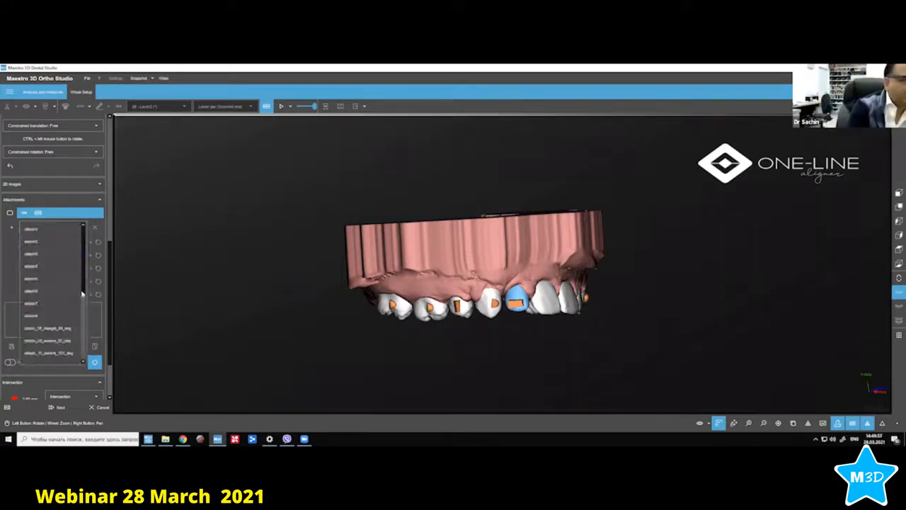
click(66, 319)
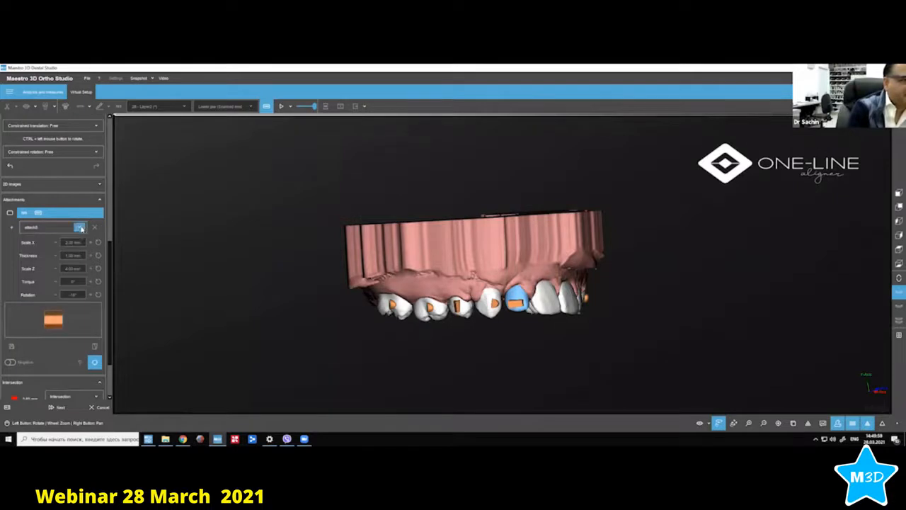
click(79, 230)
scroll(67, 283, down, 2)
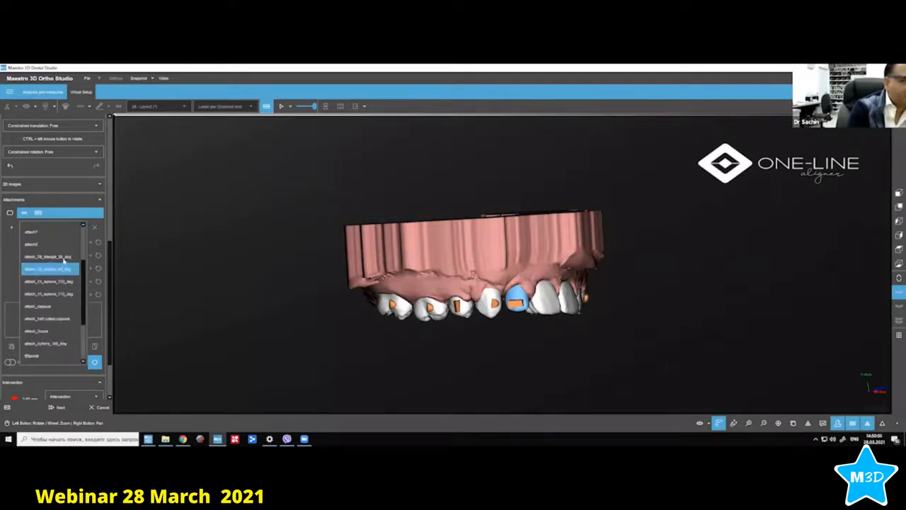
click(62, 262)
click(80, 227)
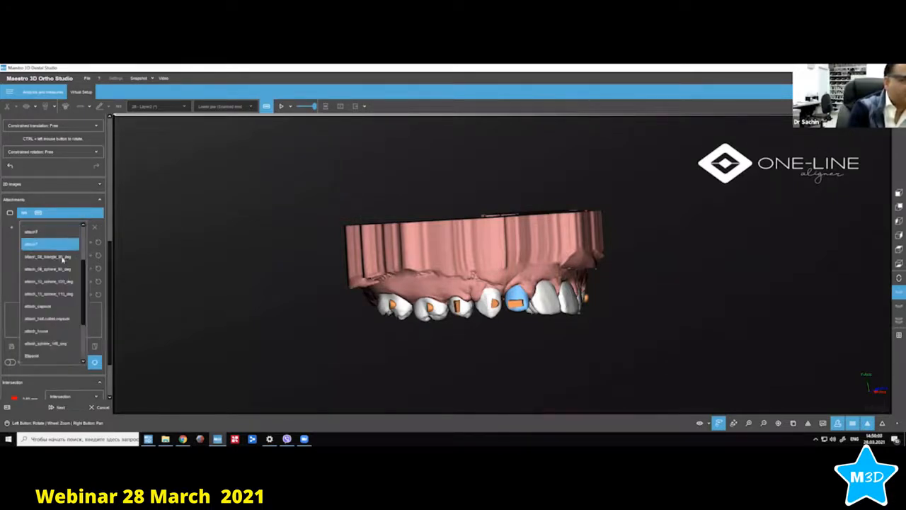
click(61, 268)
Preview further shapes down the attachment list and settle on the 148-degree attachment shape.
click(80, 228)
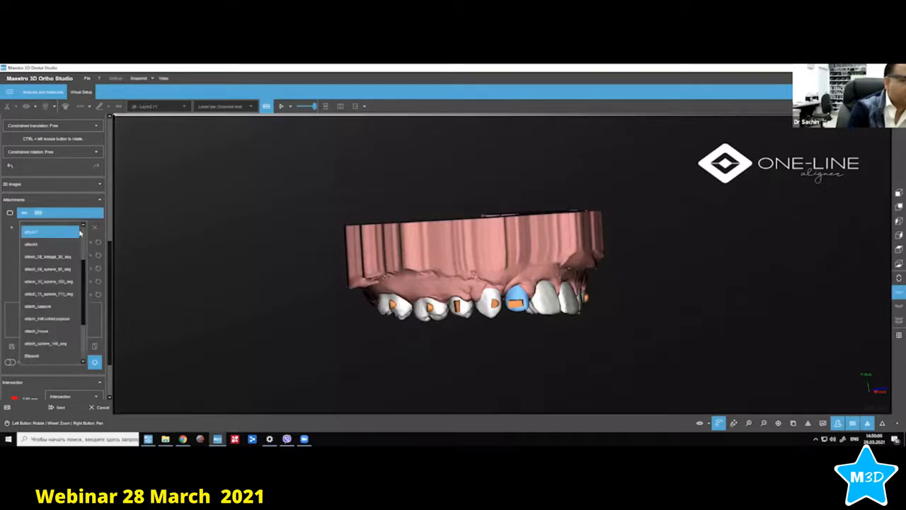
click(64, 280)
click(80, 228)
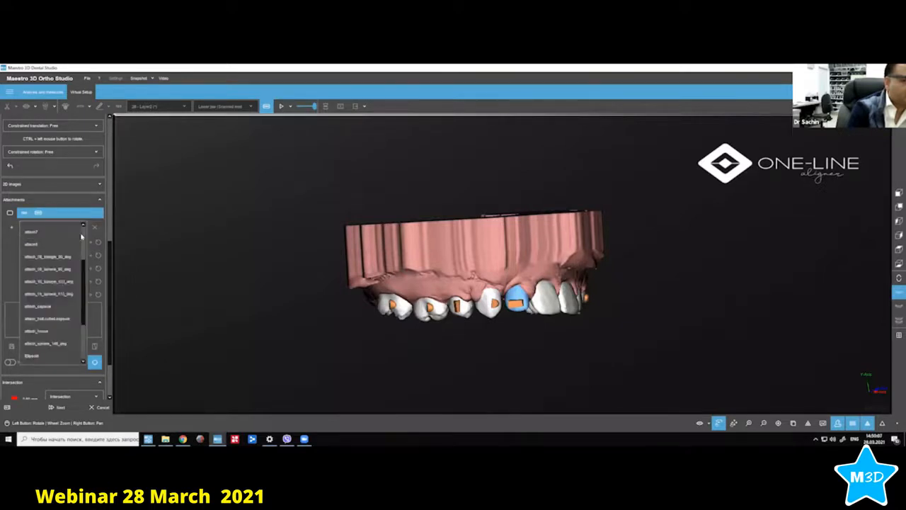
click(63, 293)
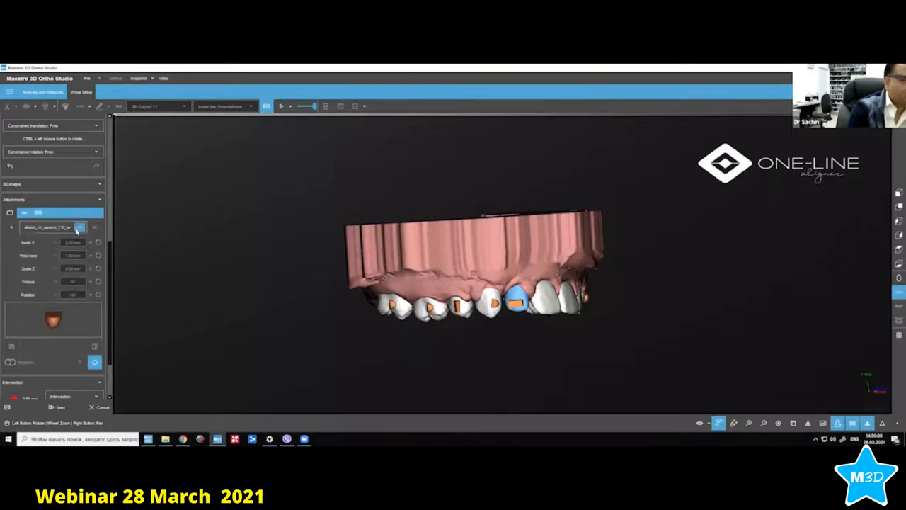
click(80, 228)
click(59, 306)
click(80, 228)
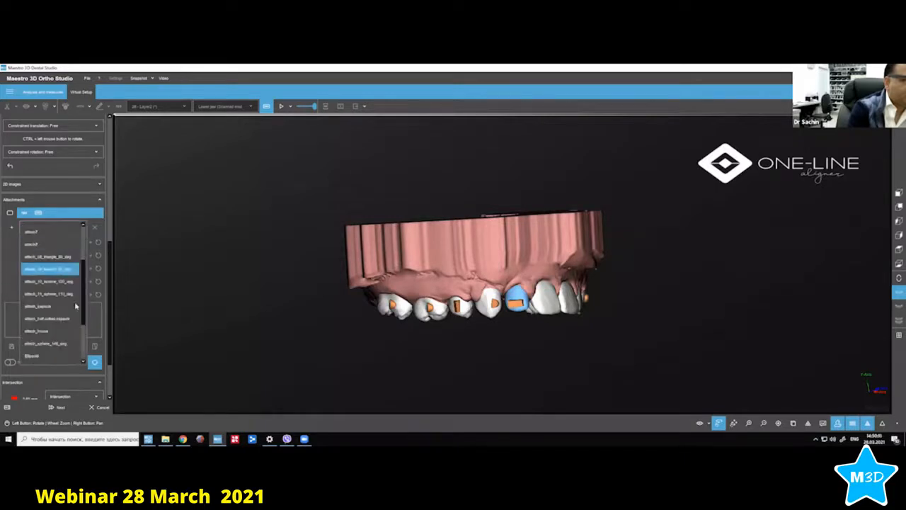
click(72, 319)
click(80, 228)
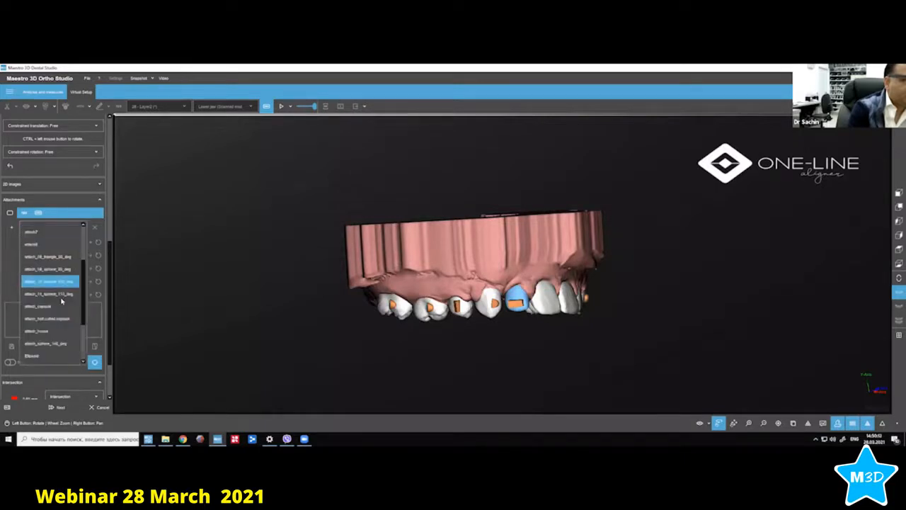
click(61, 331)
click(80, 228)
scroll(67, 284, down, 2)
click(65, 271)
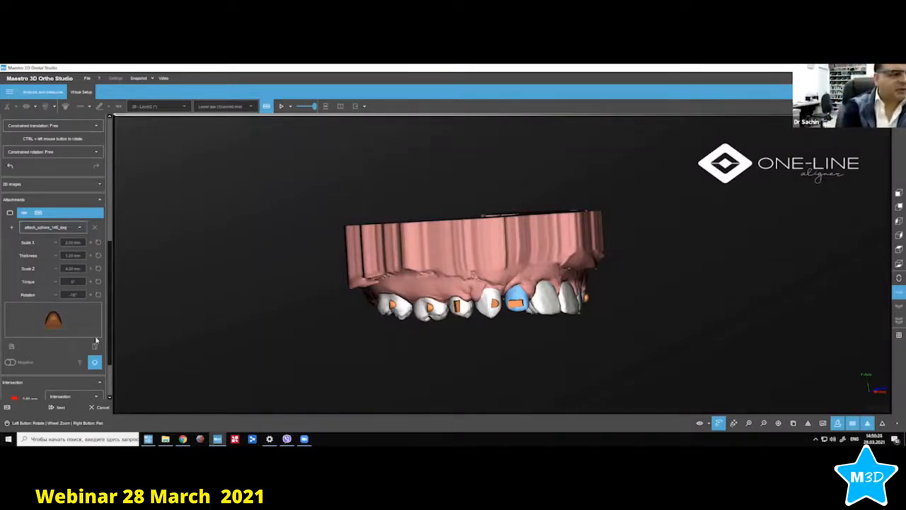
Cancel and confirm abandoning the attachment placement, then return to Dental Studio to open another case.
click(100, 409)
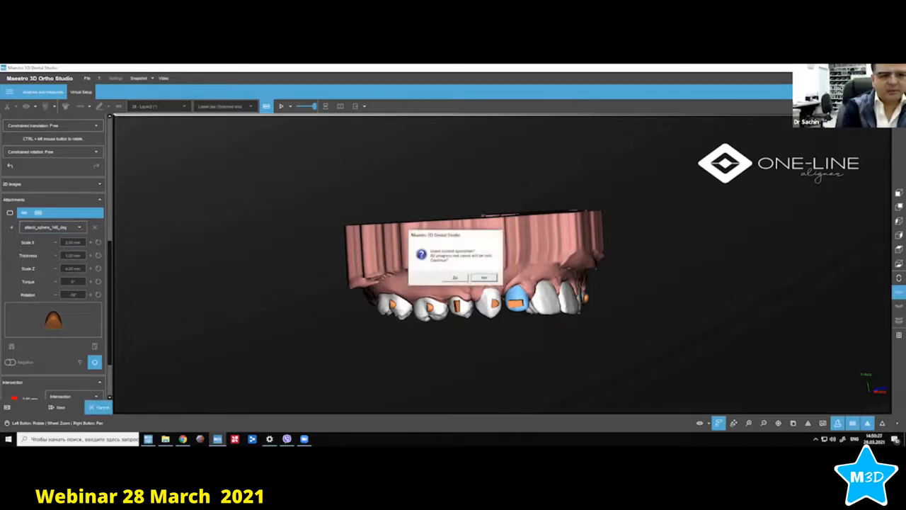
click(455, 277)
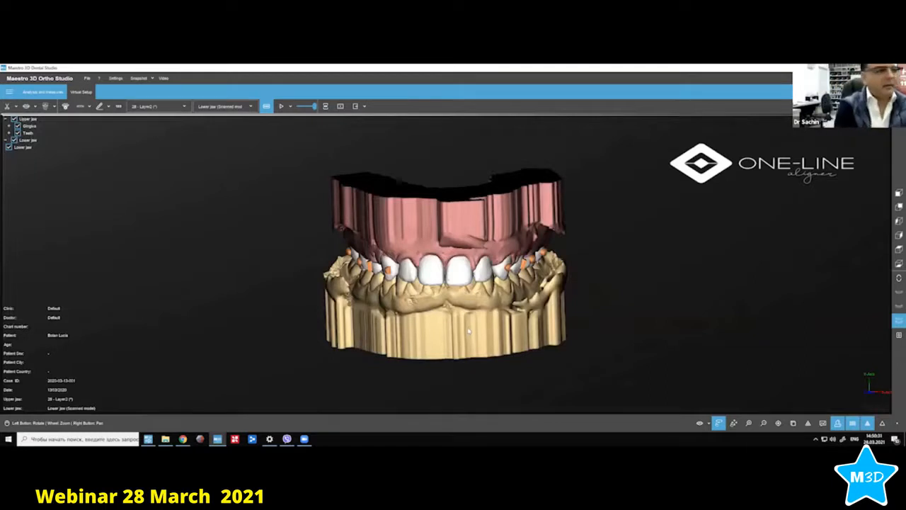
click(11, 92)
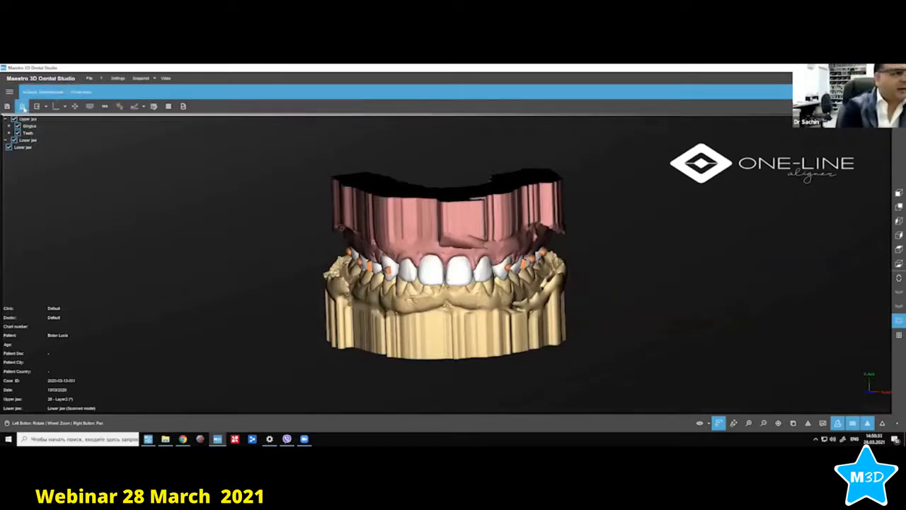
click(22, 106)
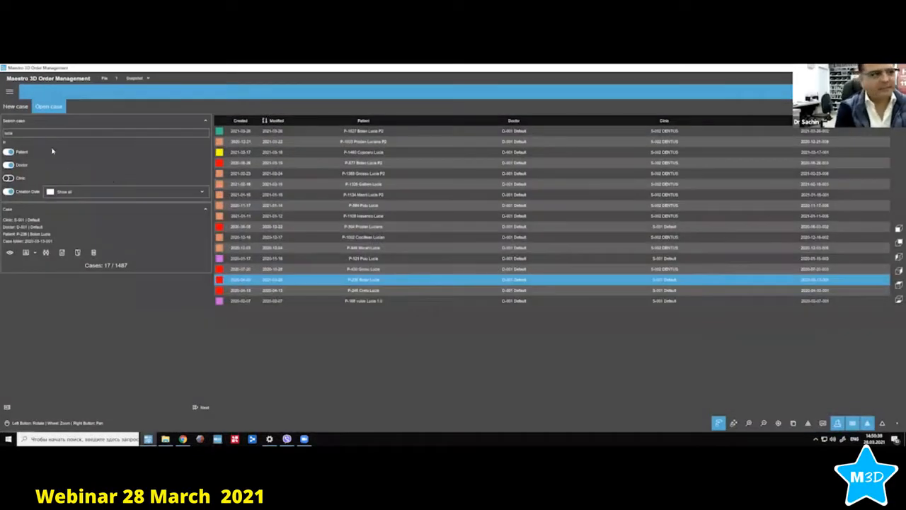
Search the case list for the second patient's case number and load the single match.
double_click(51, 132)
text(1528)
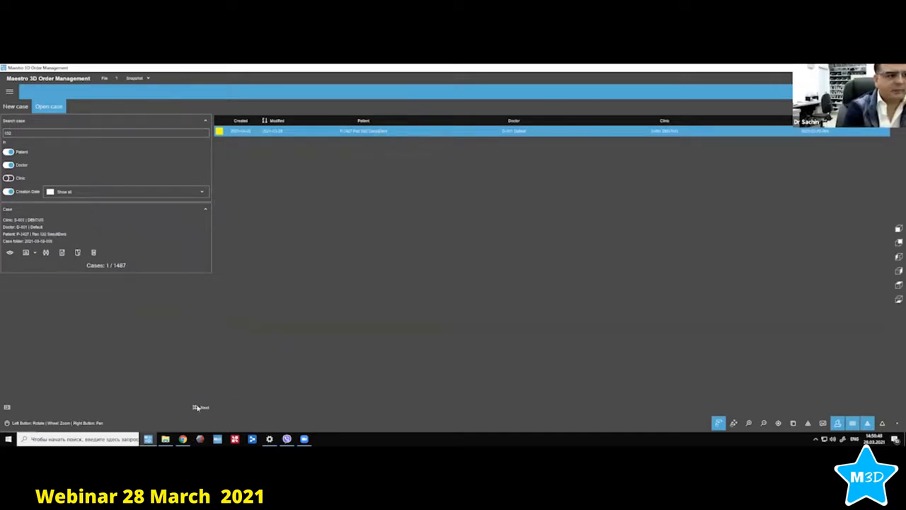
click(200, 407)
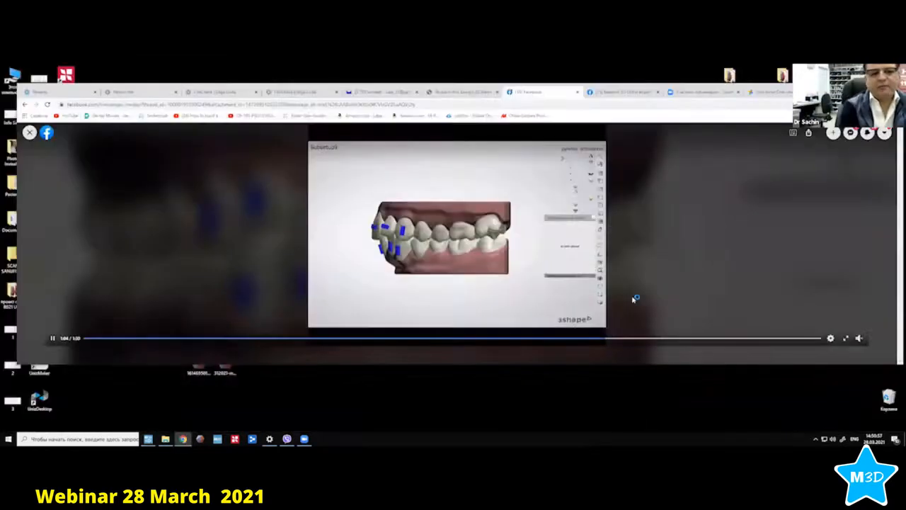
Minimise the Chrome window playing the 3Shape video to reveal the loaded case.
click(849, 91)
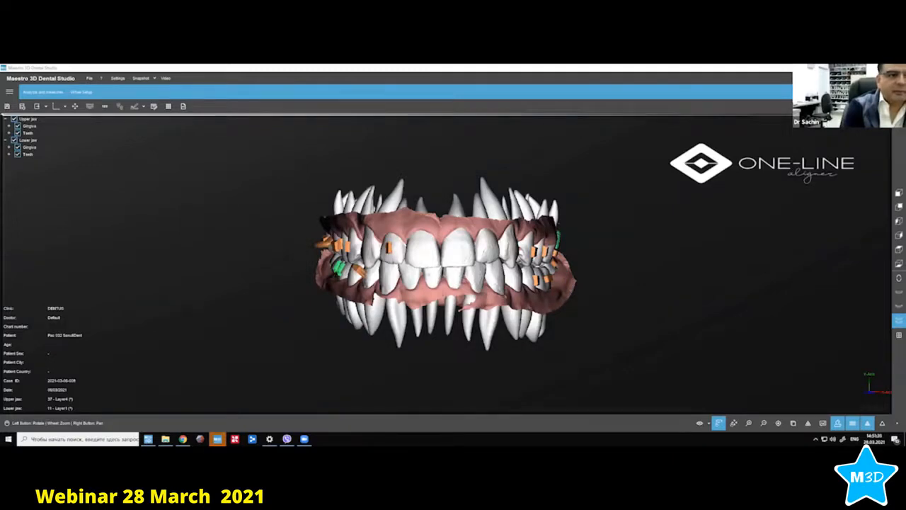
Rotate the new case to view its side attachments, then switch to Virtual Setup.
drag(499, 340, 448, 290)
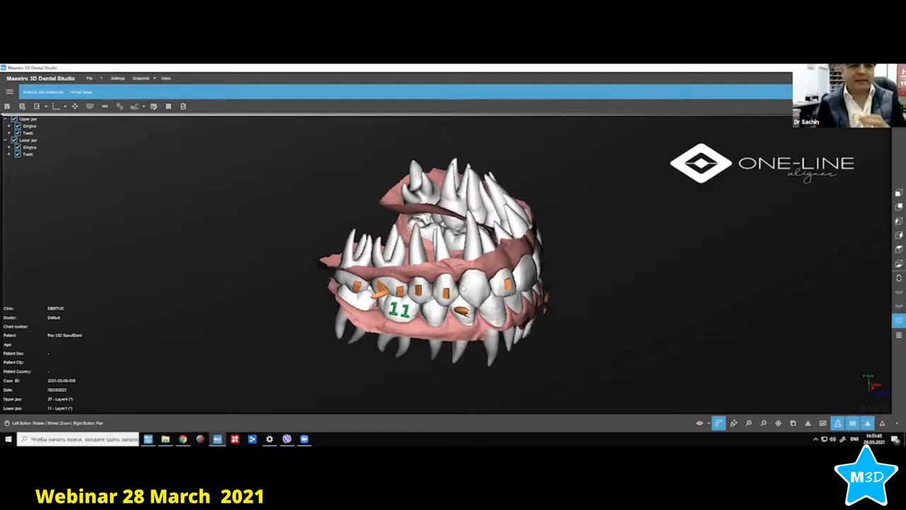
click(81, 92)
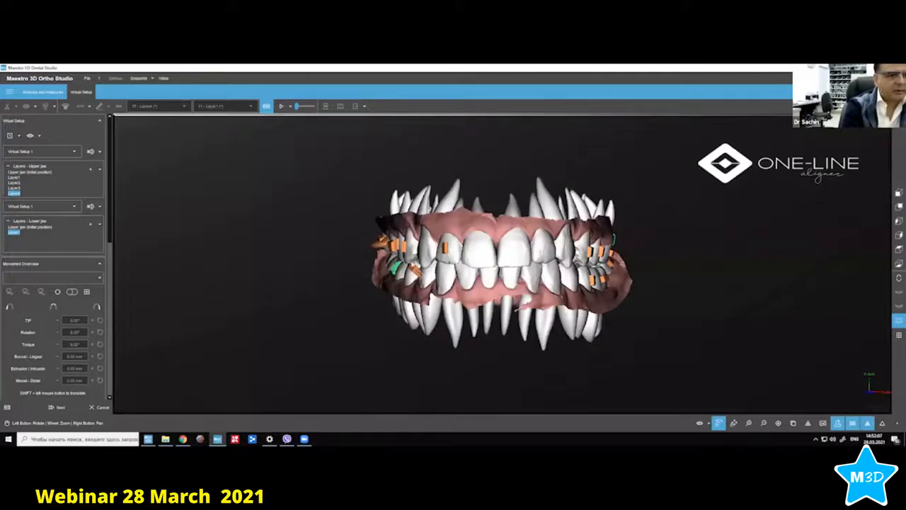
Select the upper posterior attach3 attachment and show its 1.20 mm thickness, 20° torque, 45° rotation.
drag(446, 287, 580, 298)
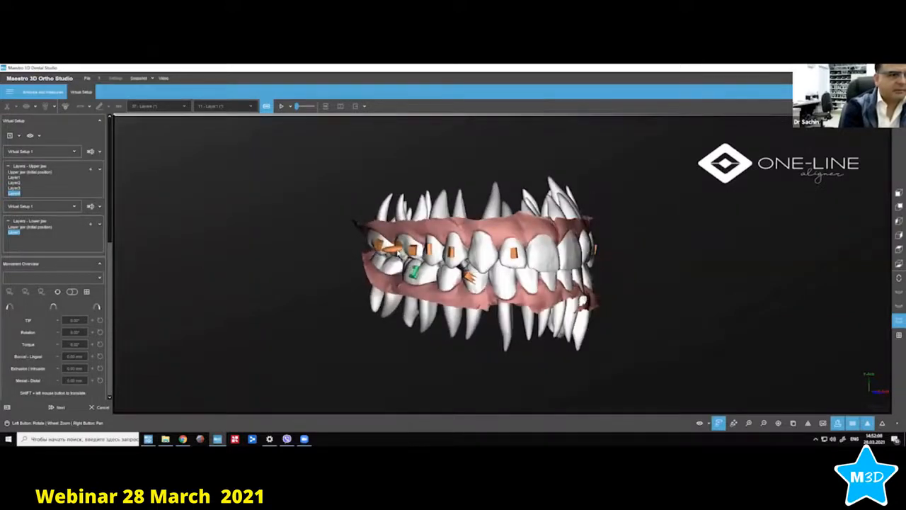
click(398, 252)
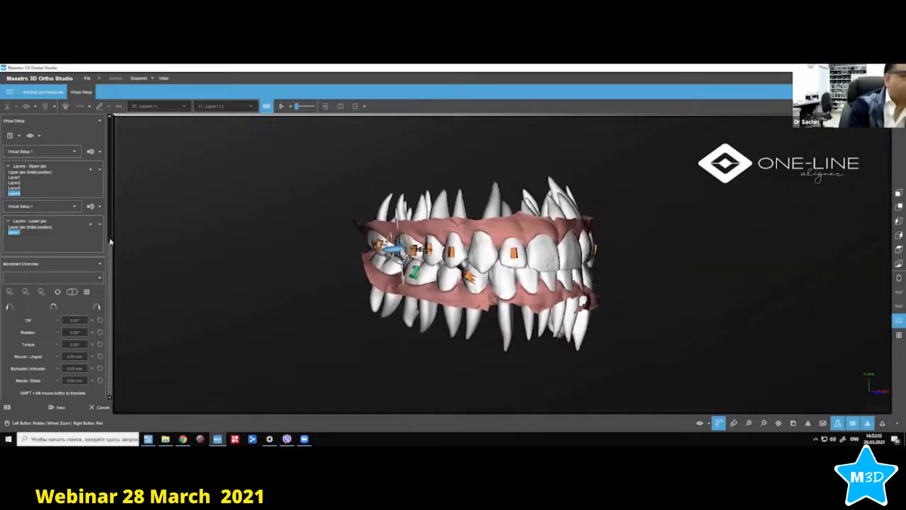
drag(109, 244, 109, 374)
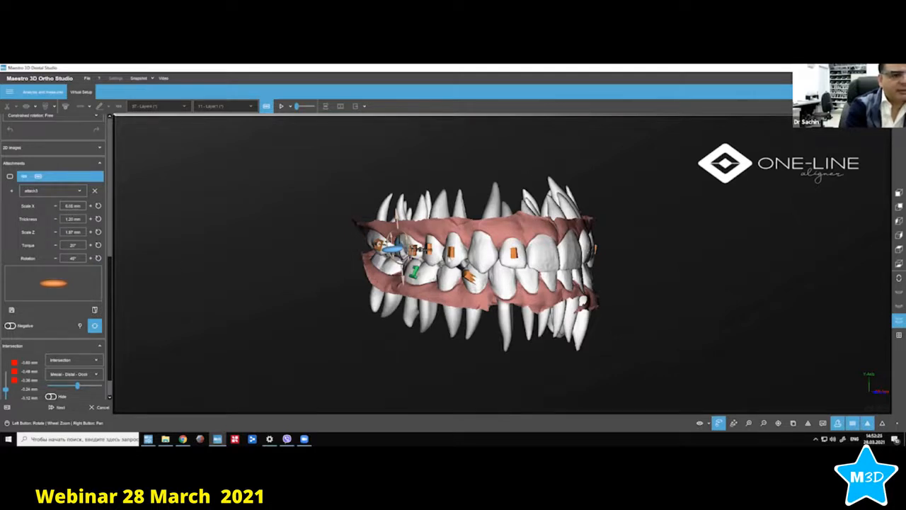
click(479, 259)
drag(363, 276, 410, 260)
click(410, 260)
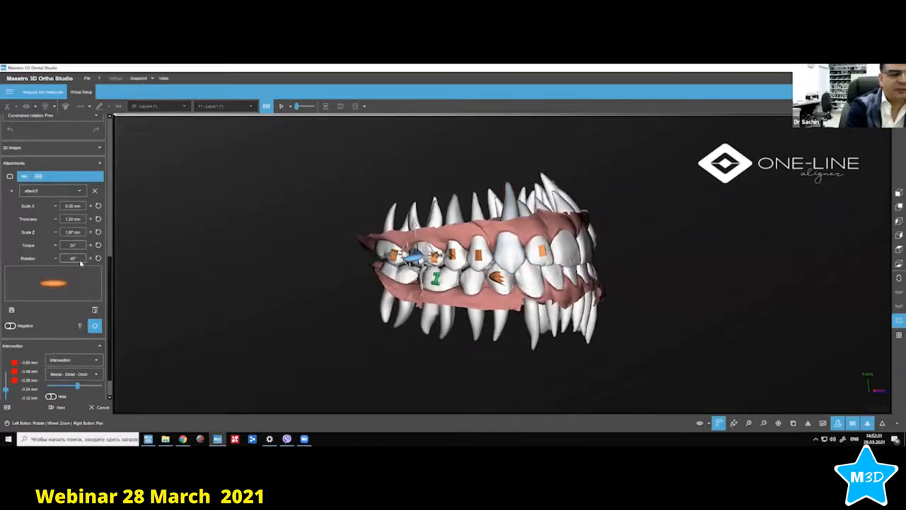
drag(485, 321, 492, 316)
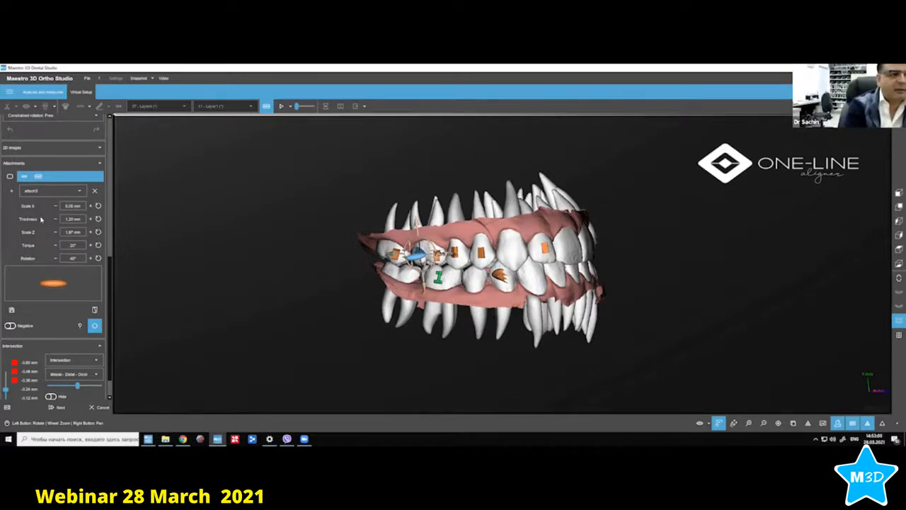
drag(395, 307, 425, 291)
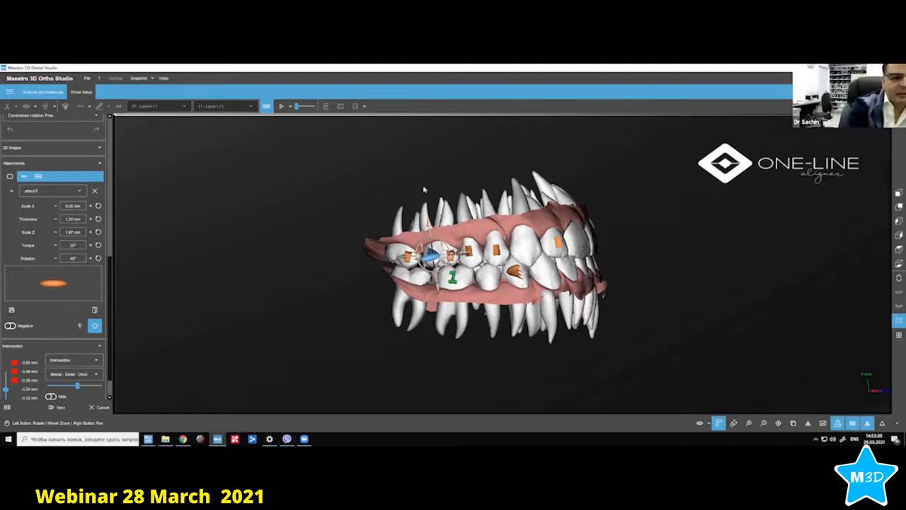
click(538, 235)
drag(495, 222, 517, 221)
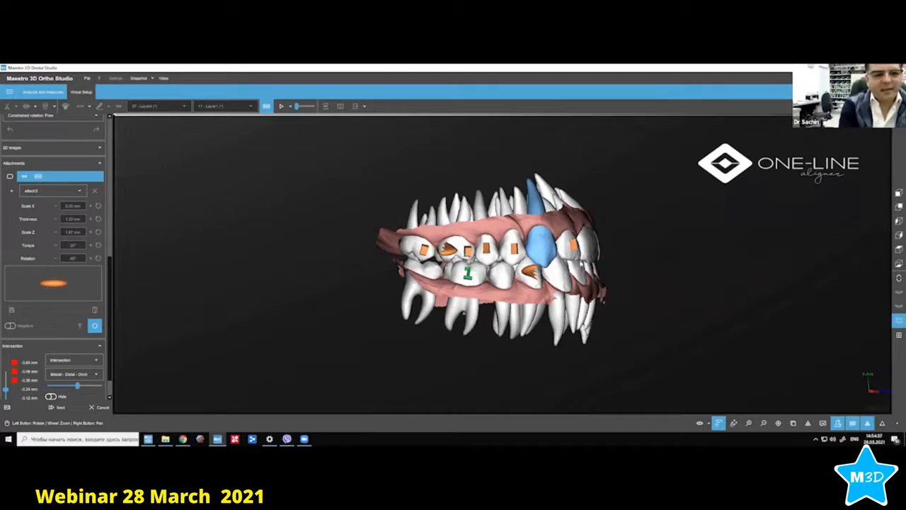
drag(581, 263, 429, 293)
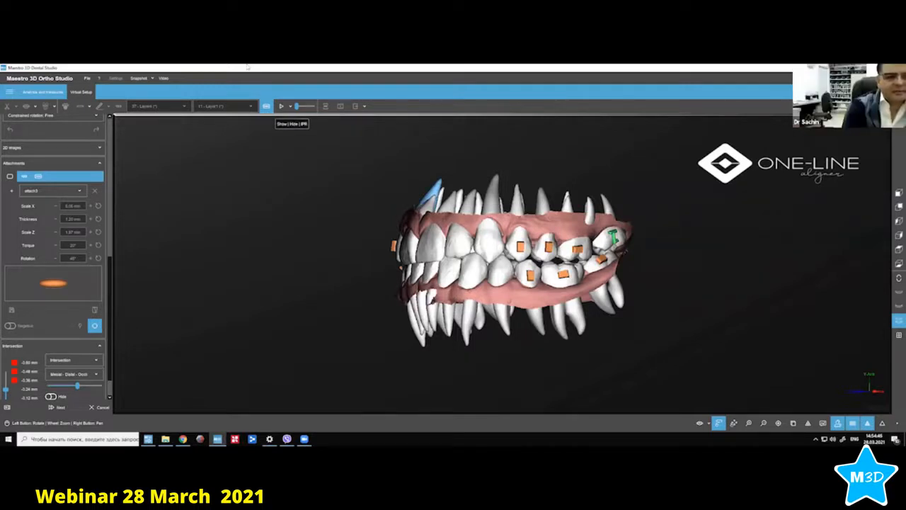
drag(453, 262, 552, 272)
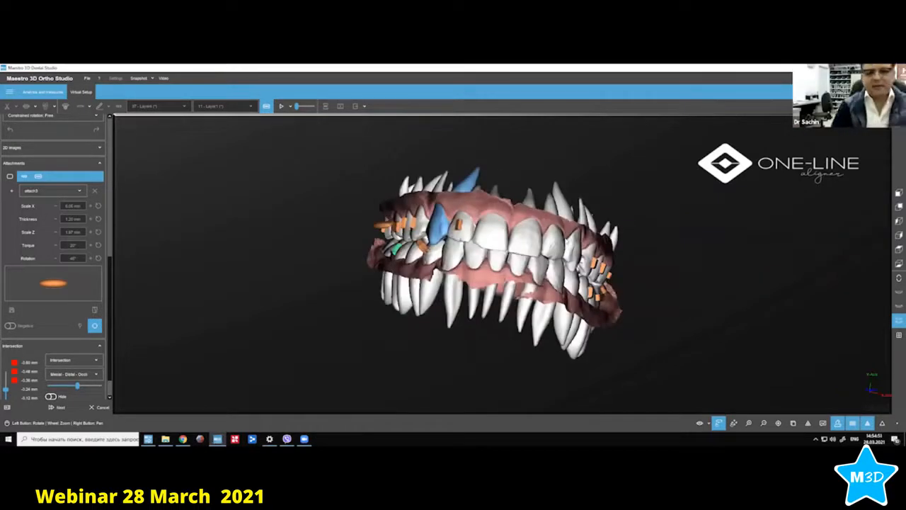